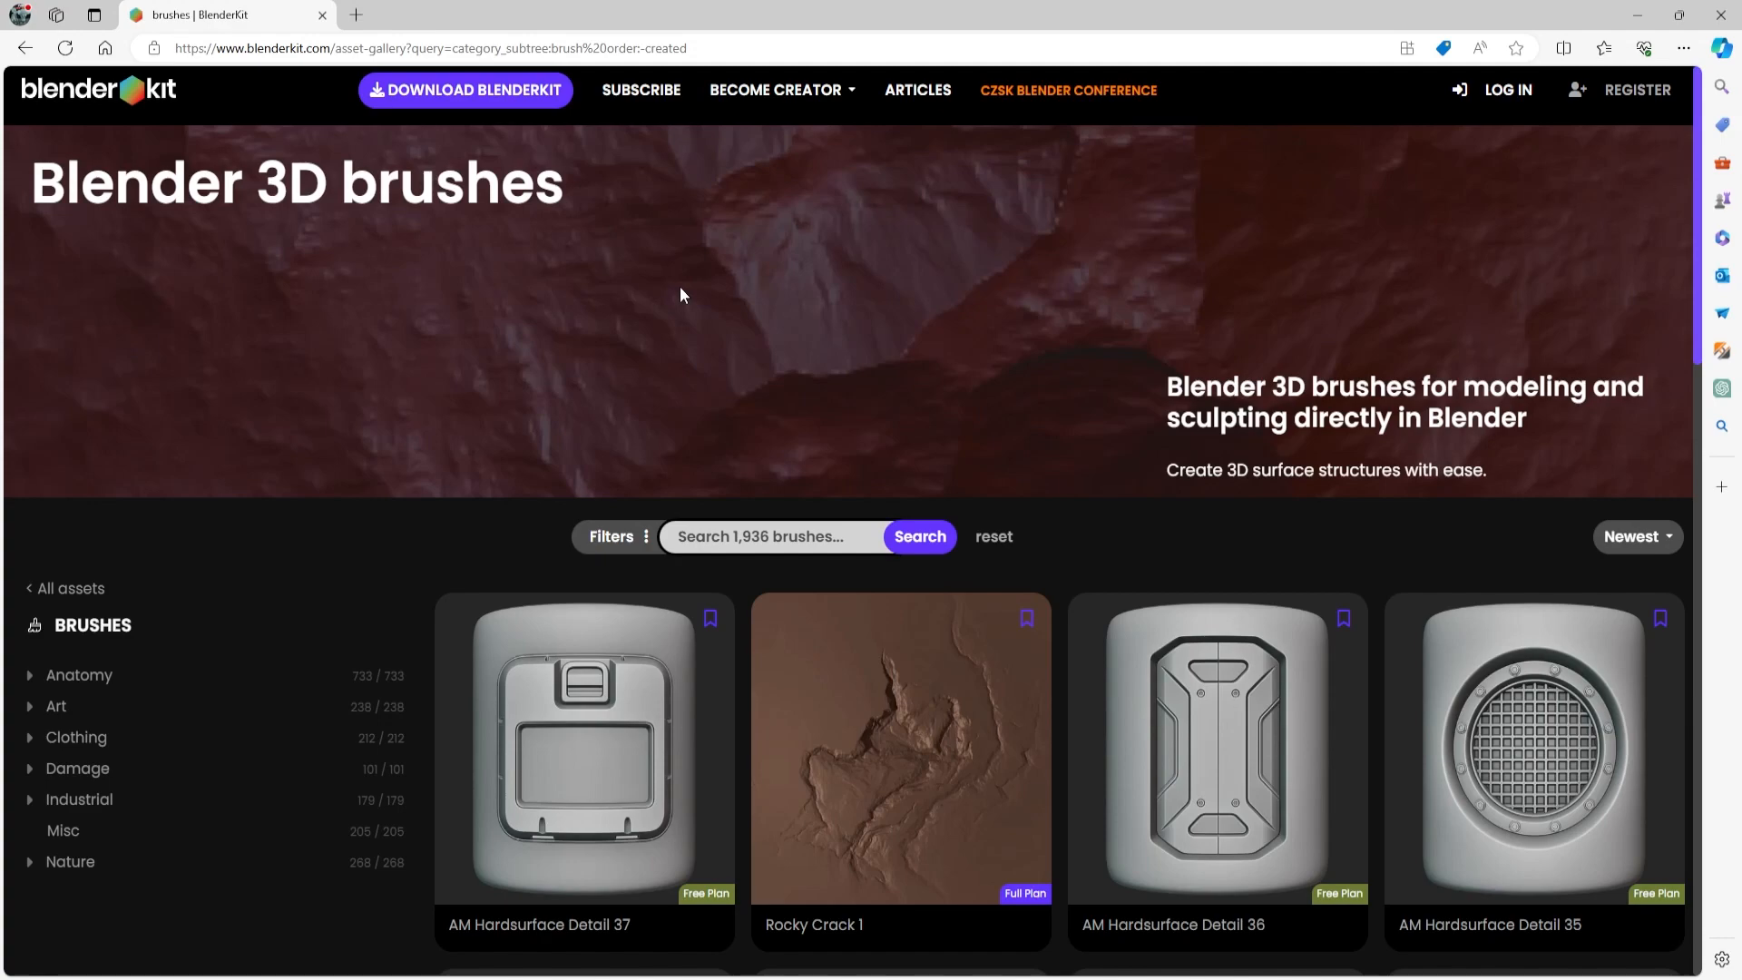
- Browse the newest brushes in the gallery, preview ER Rock Brush 14 and close its preview
scroll(667, 343, down, 4)
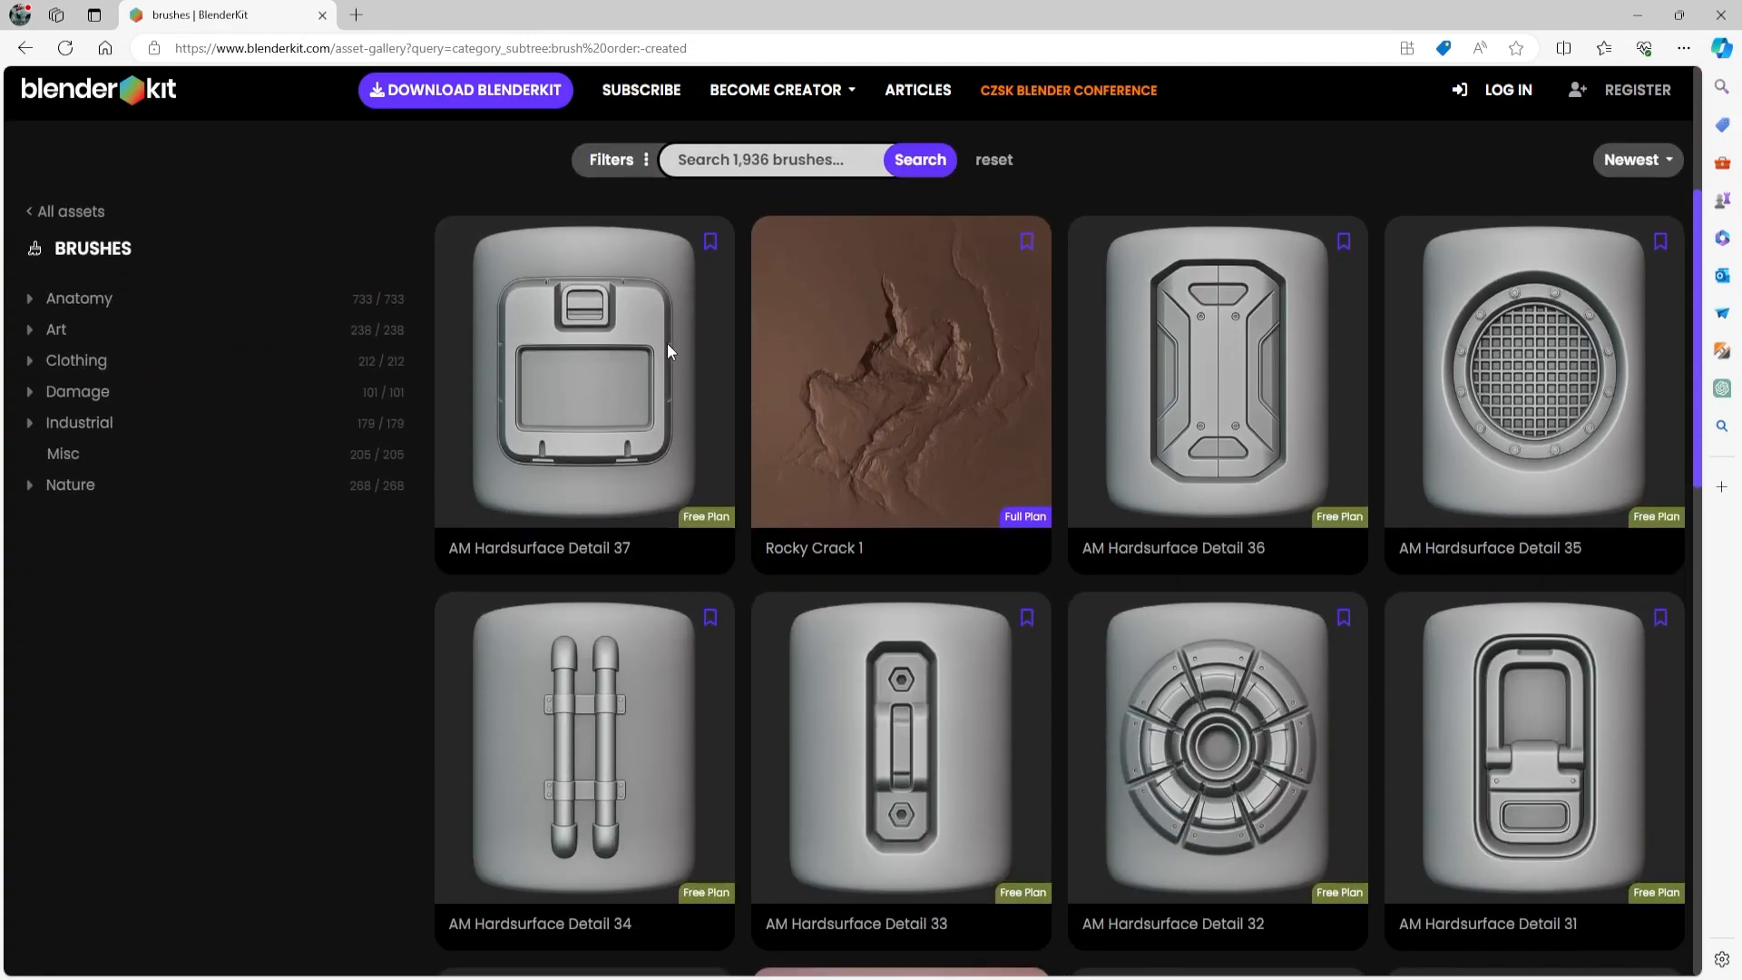
scroll(1142, 433, down, 5)
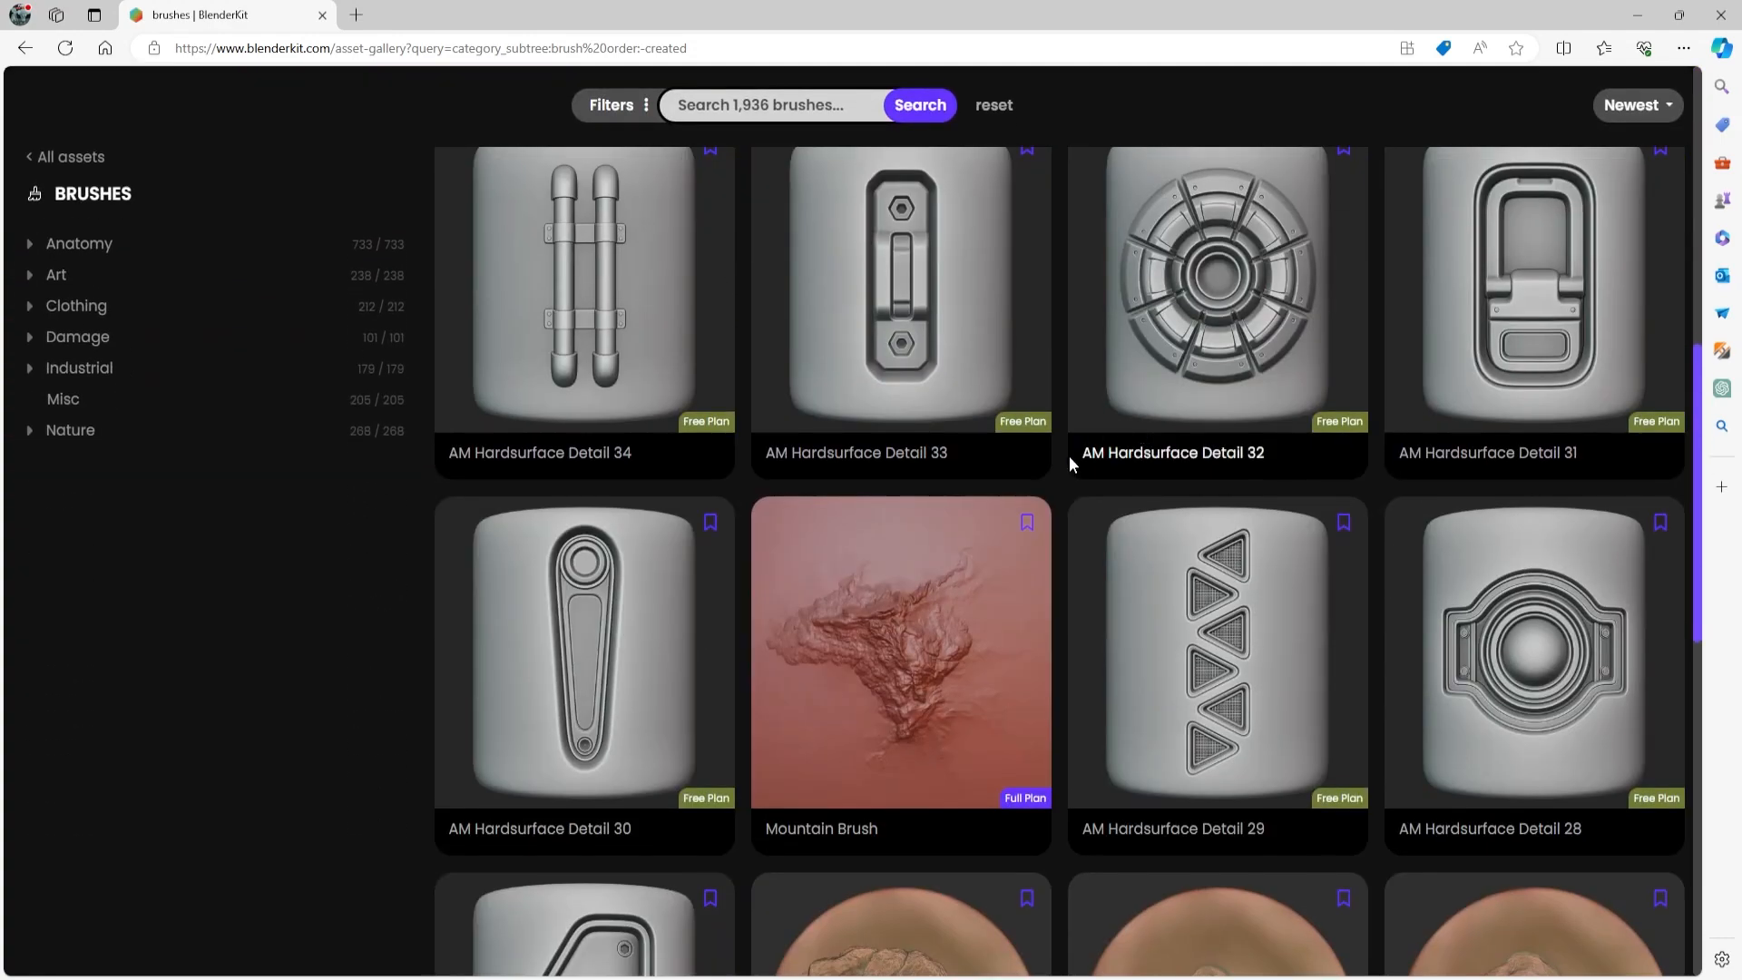
scroll(1071, 455, down, 2)
scroll(914, 551, down, 8)
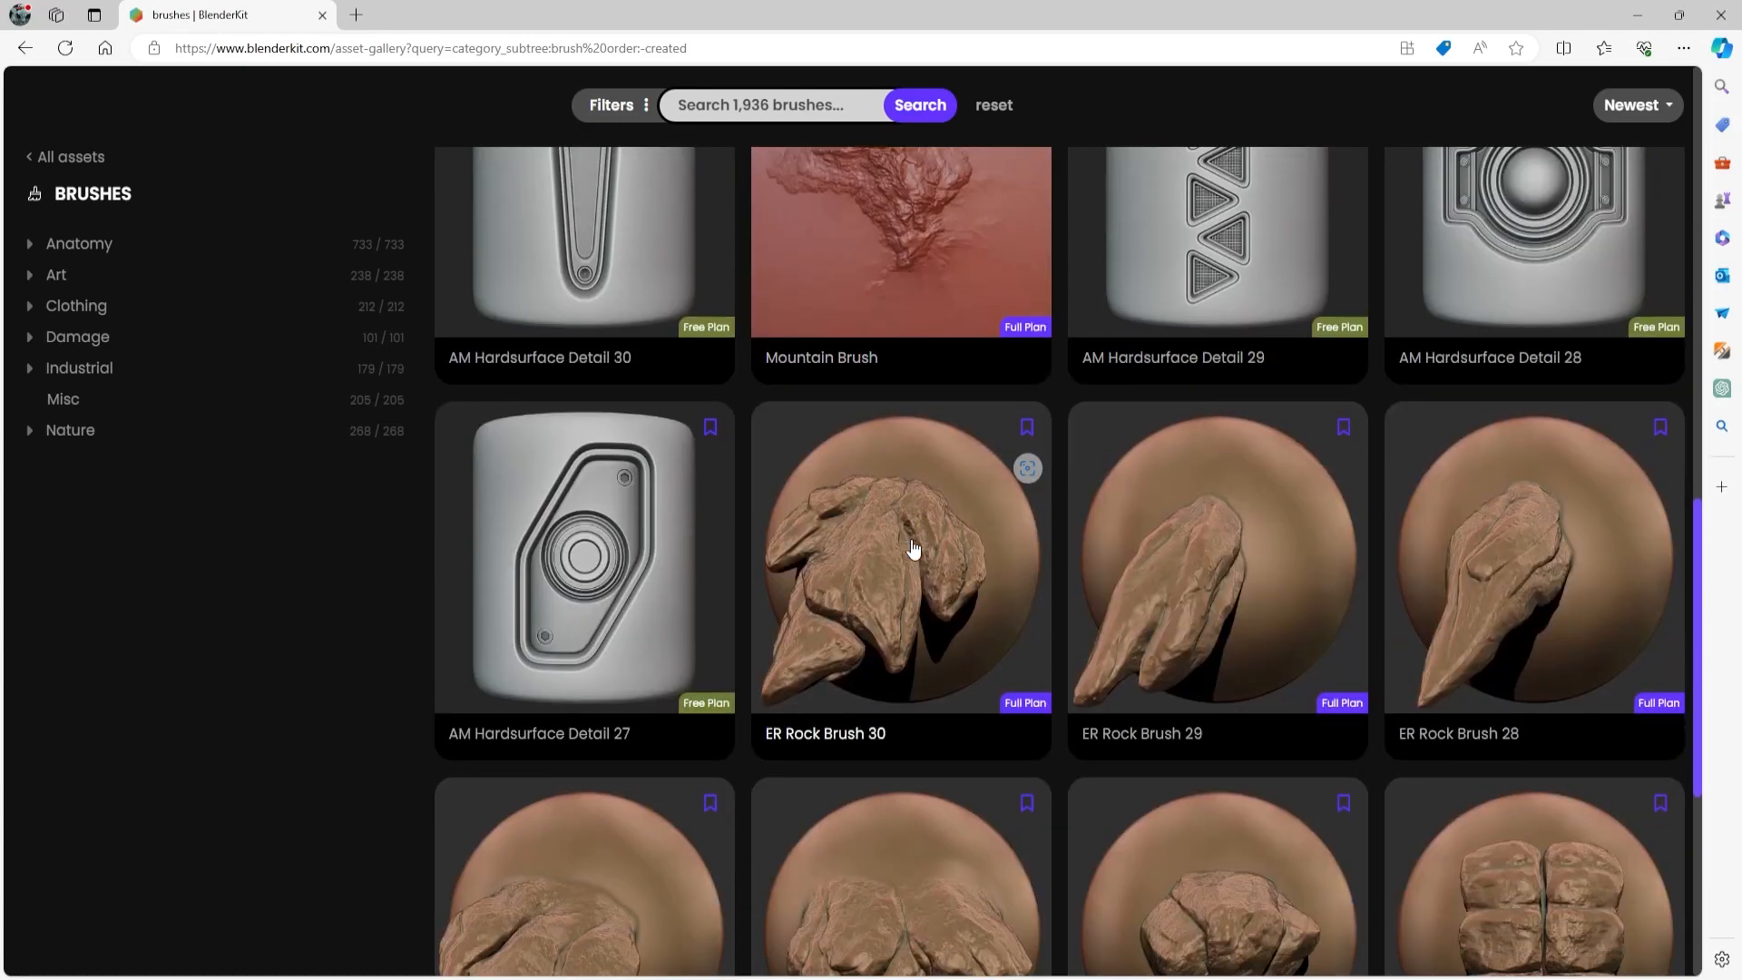
scroll(913, 522, down, 9)
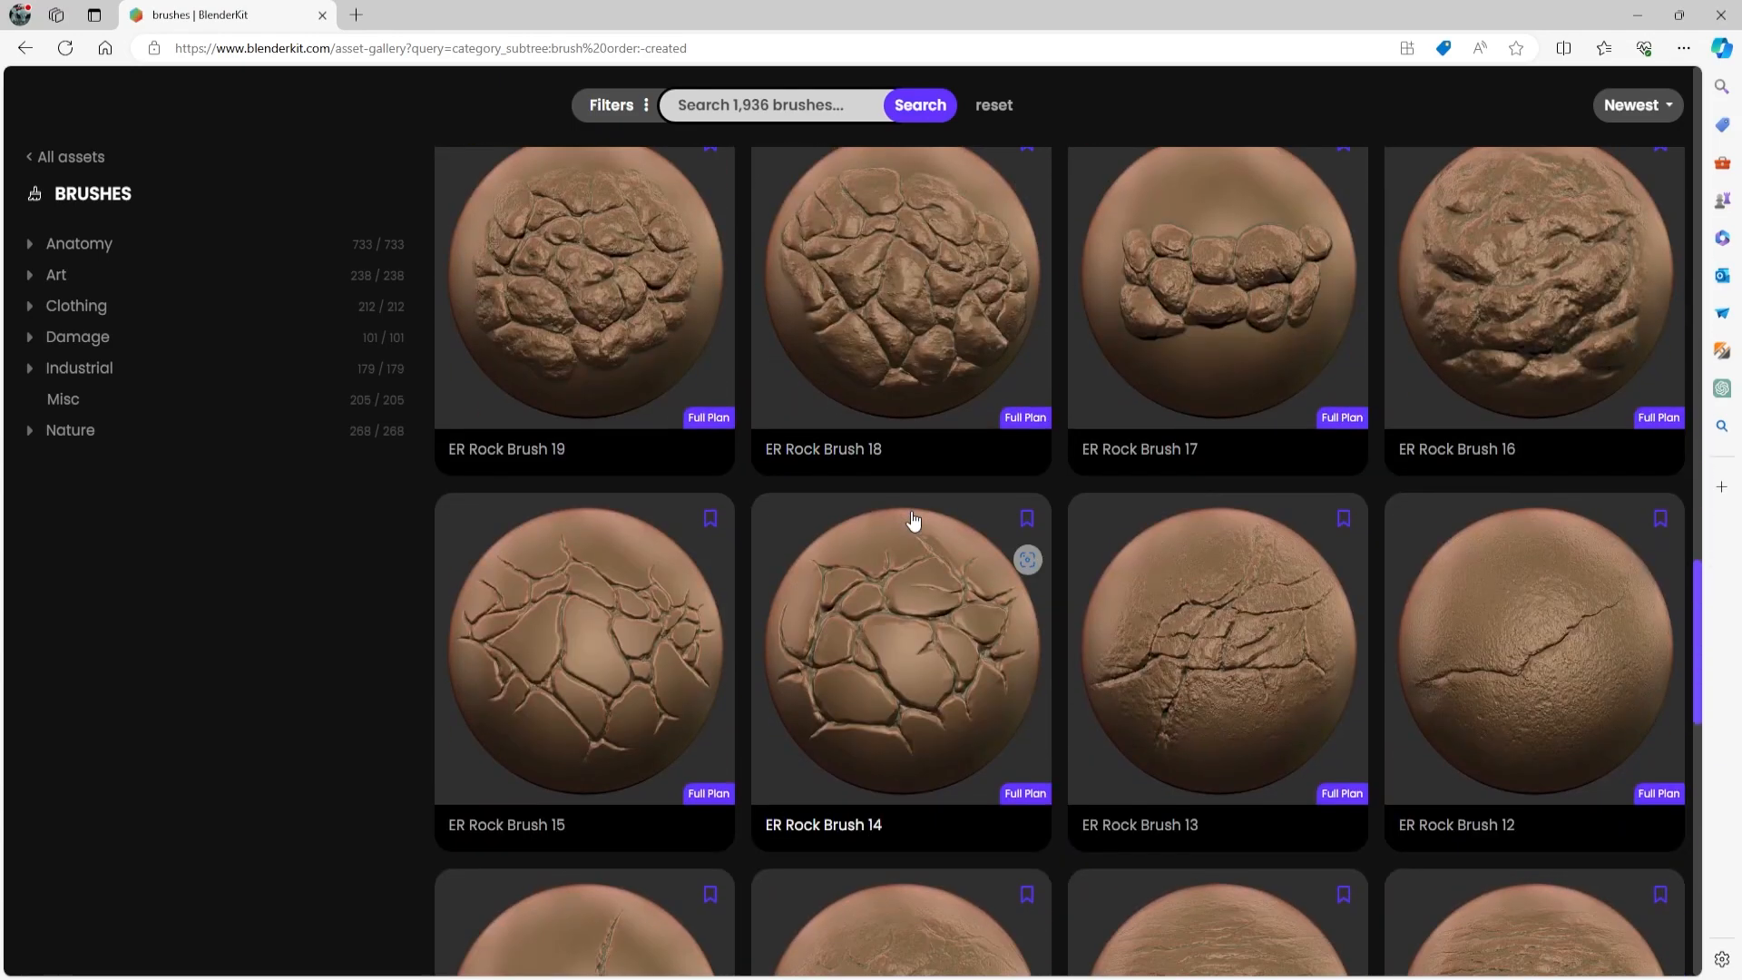
scroll(914, 522, up, 12)
scroll(912, 519, up, 1)
scroll(910, 517, down, 18)
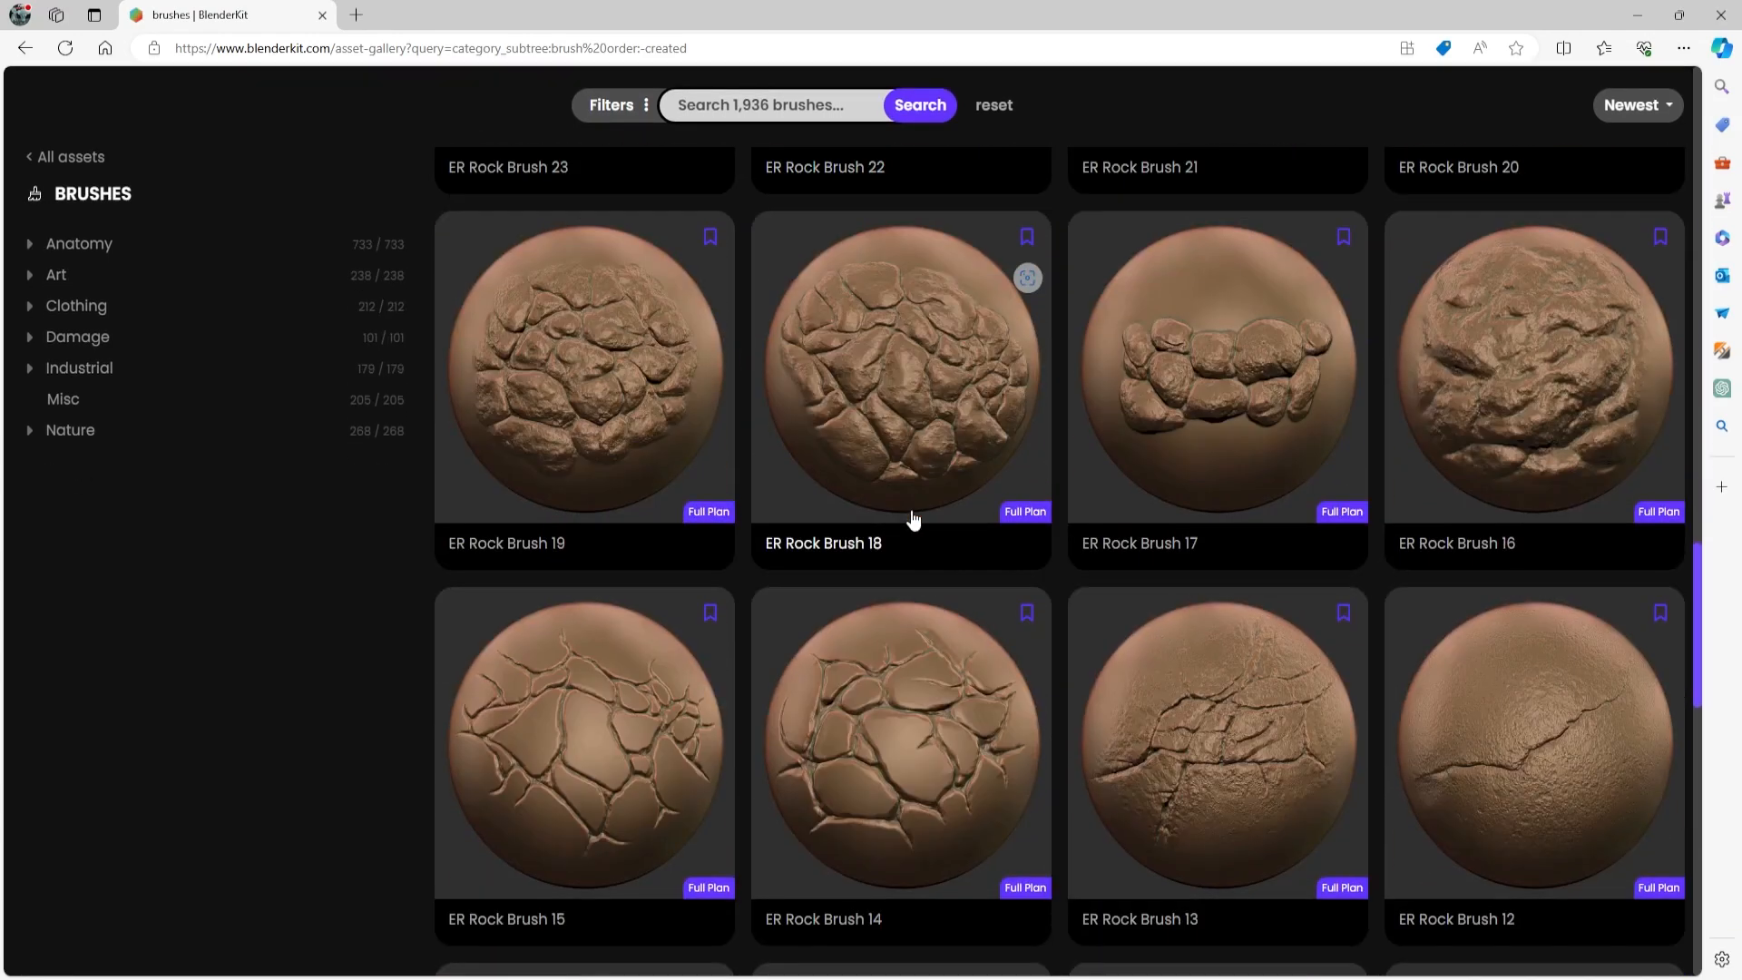
click(902, 238)
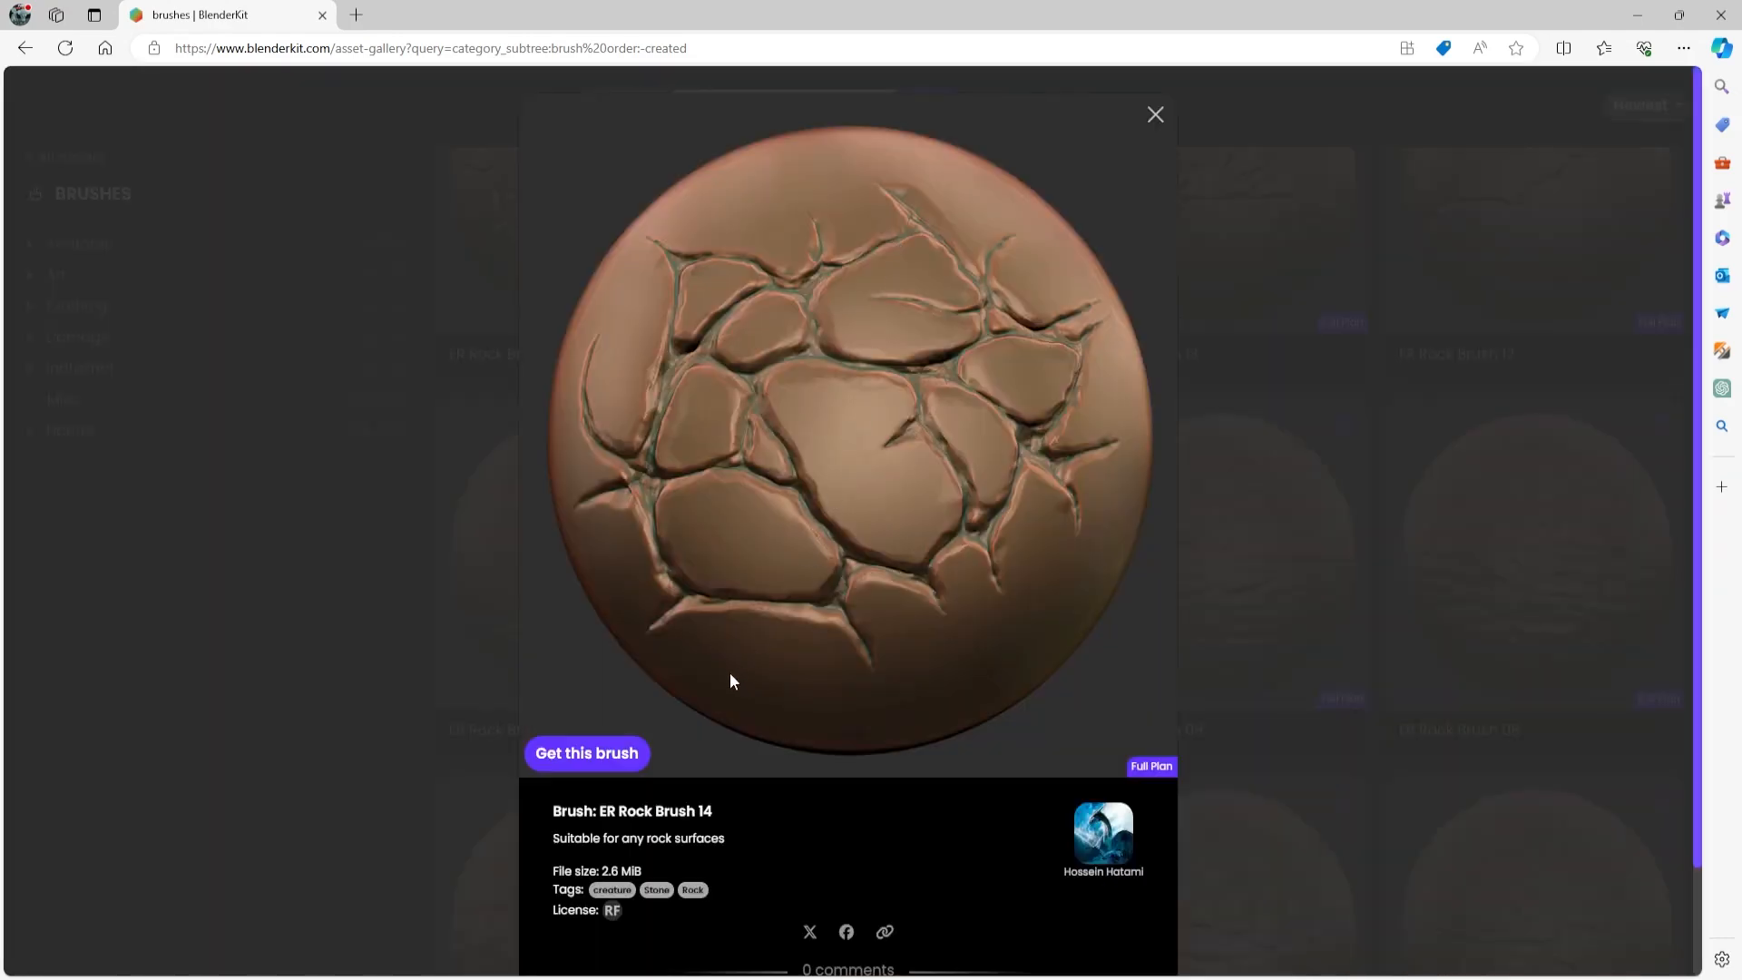
click(1287, 591)
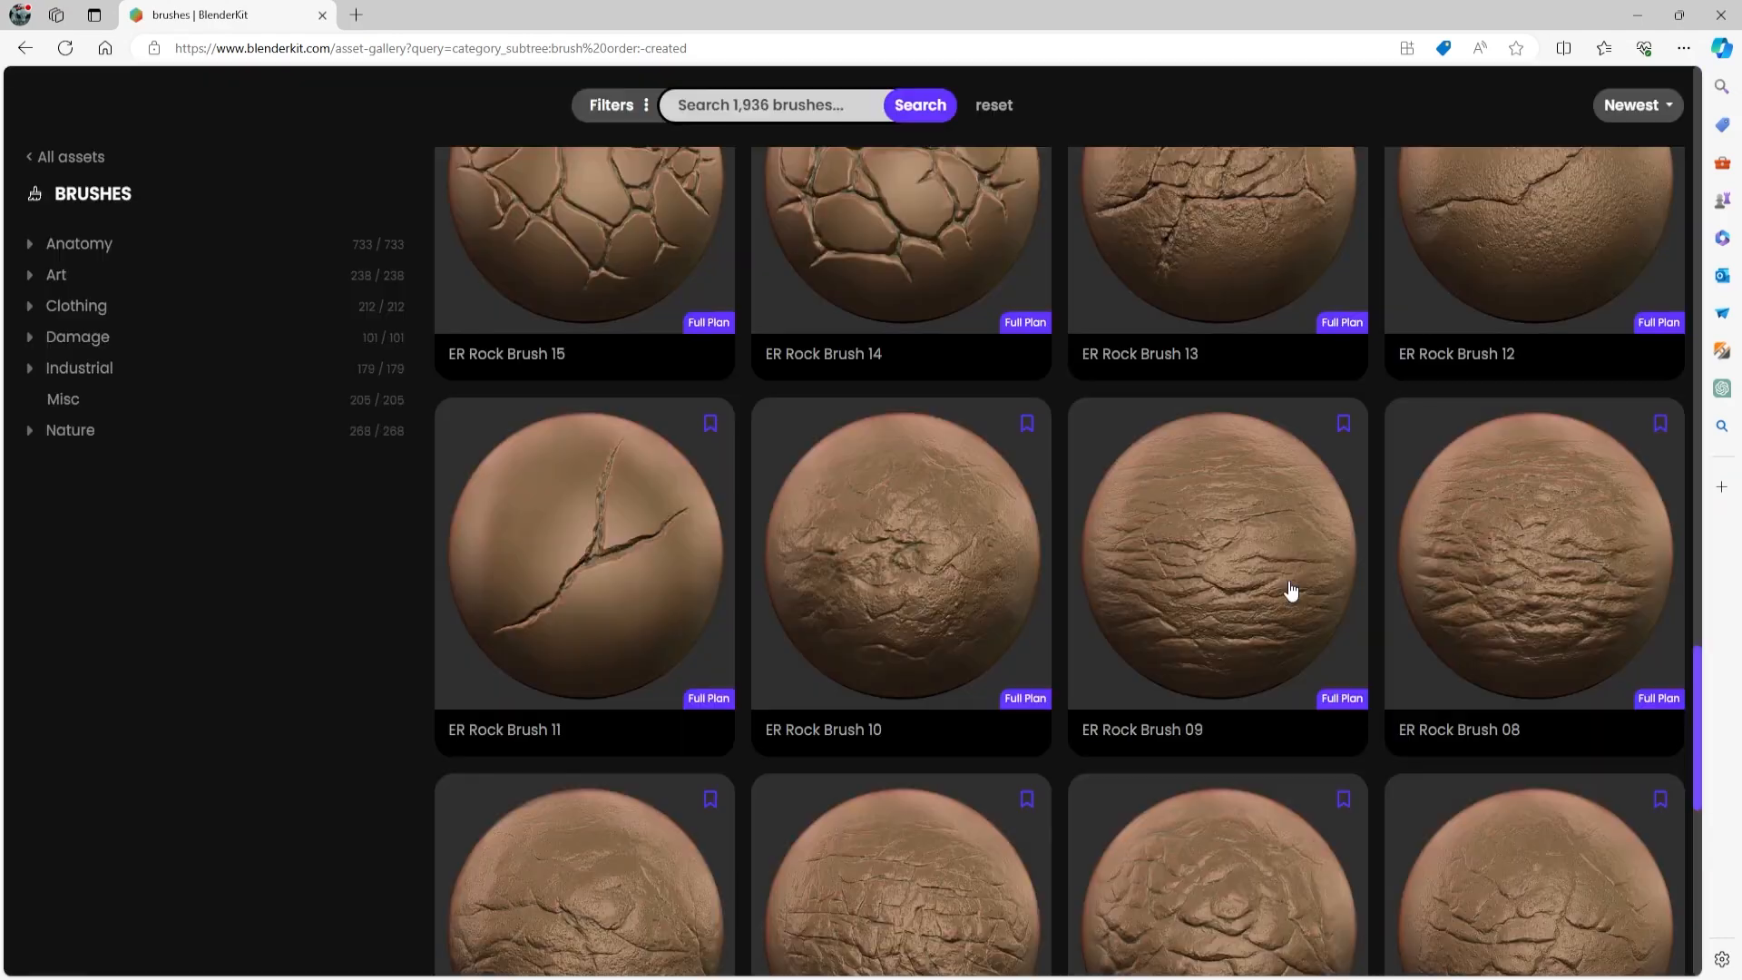
- Go back up the brush gallery, open the Mountain Brush preview and close it
scroll(1065, 556, up, 12)
scroll(948, 585, up, 10)
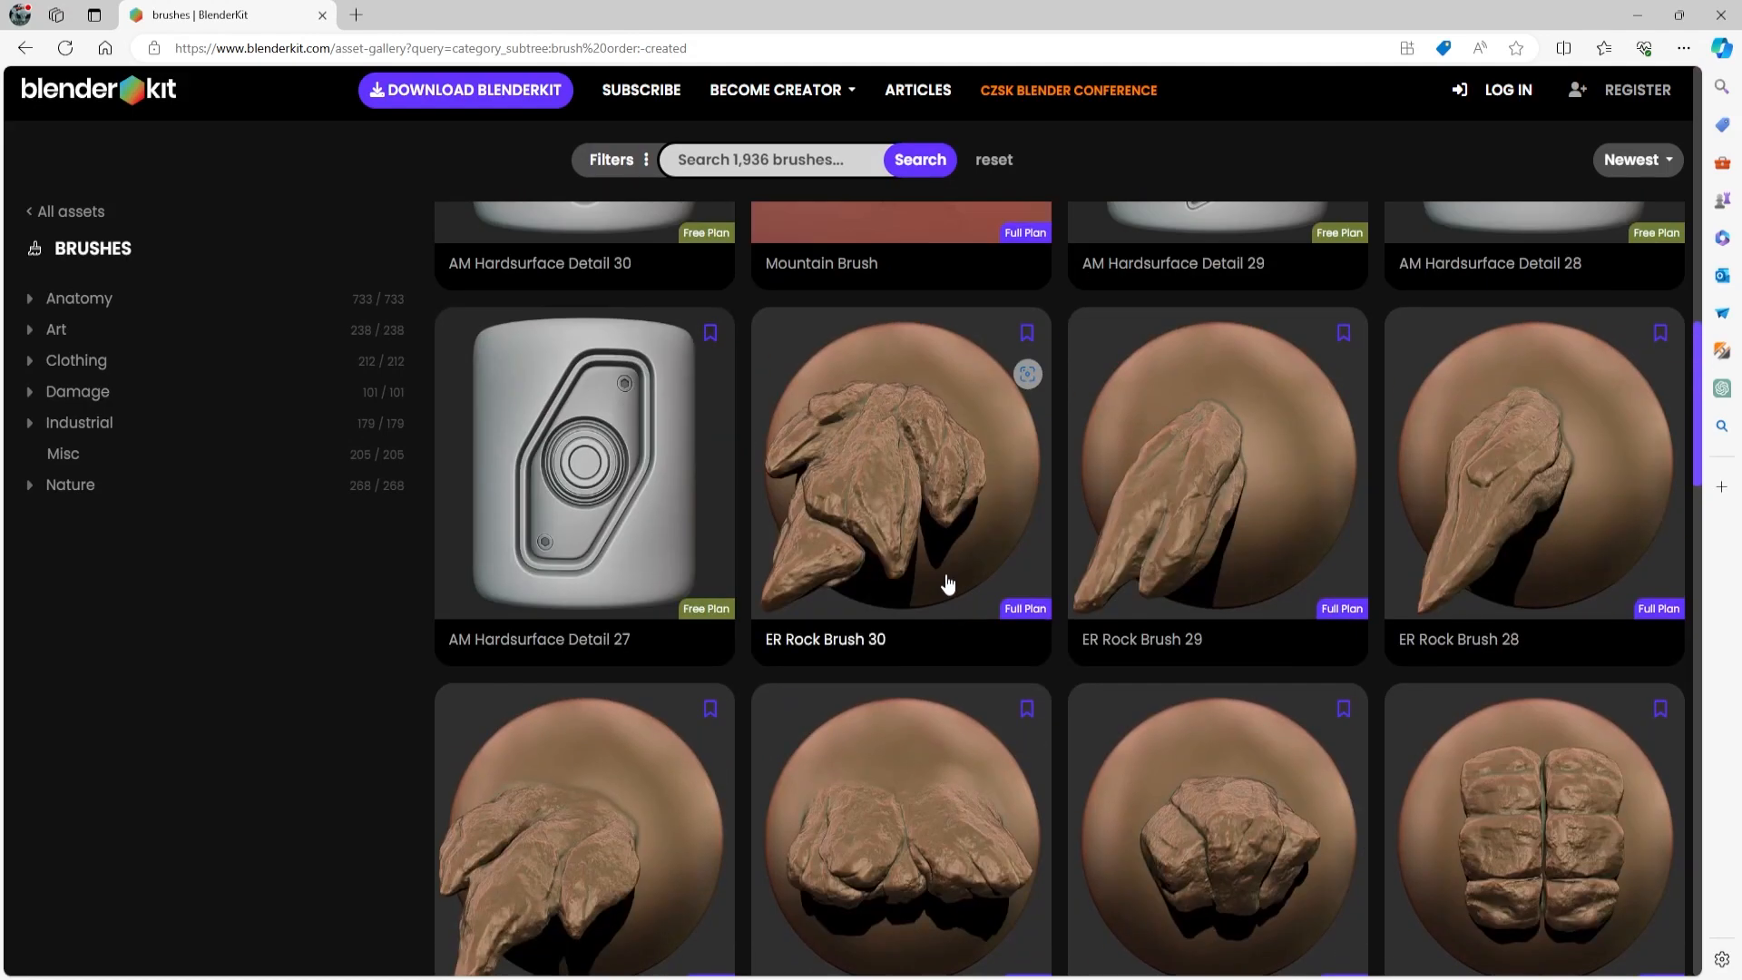
click(862, 671)
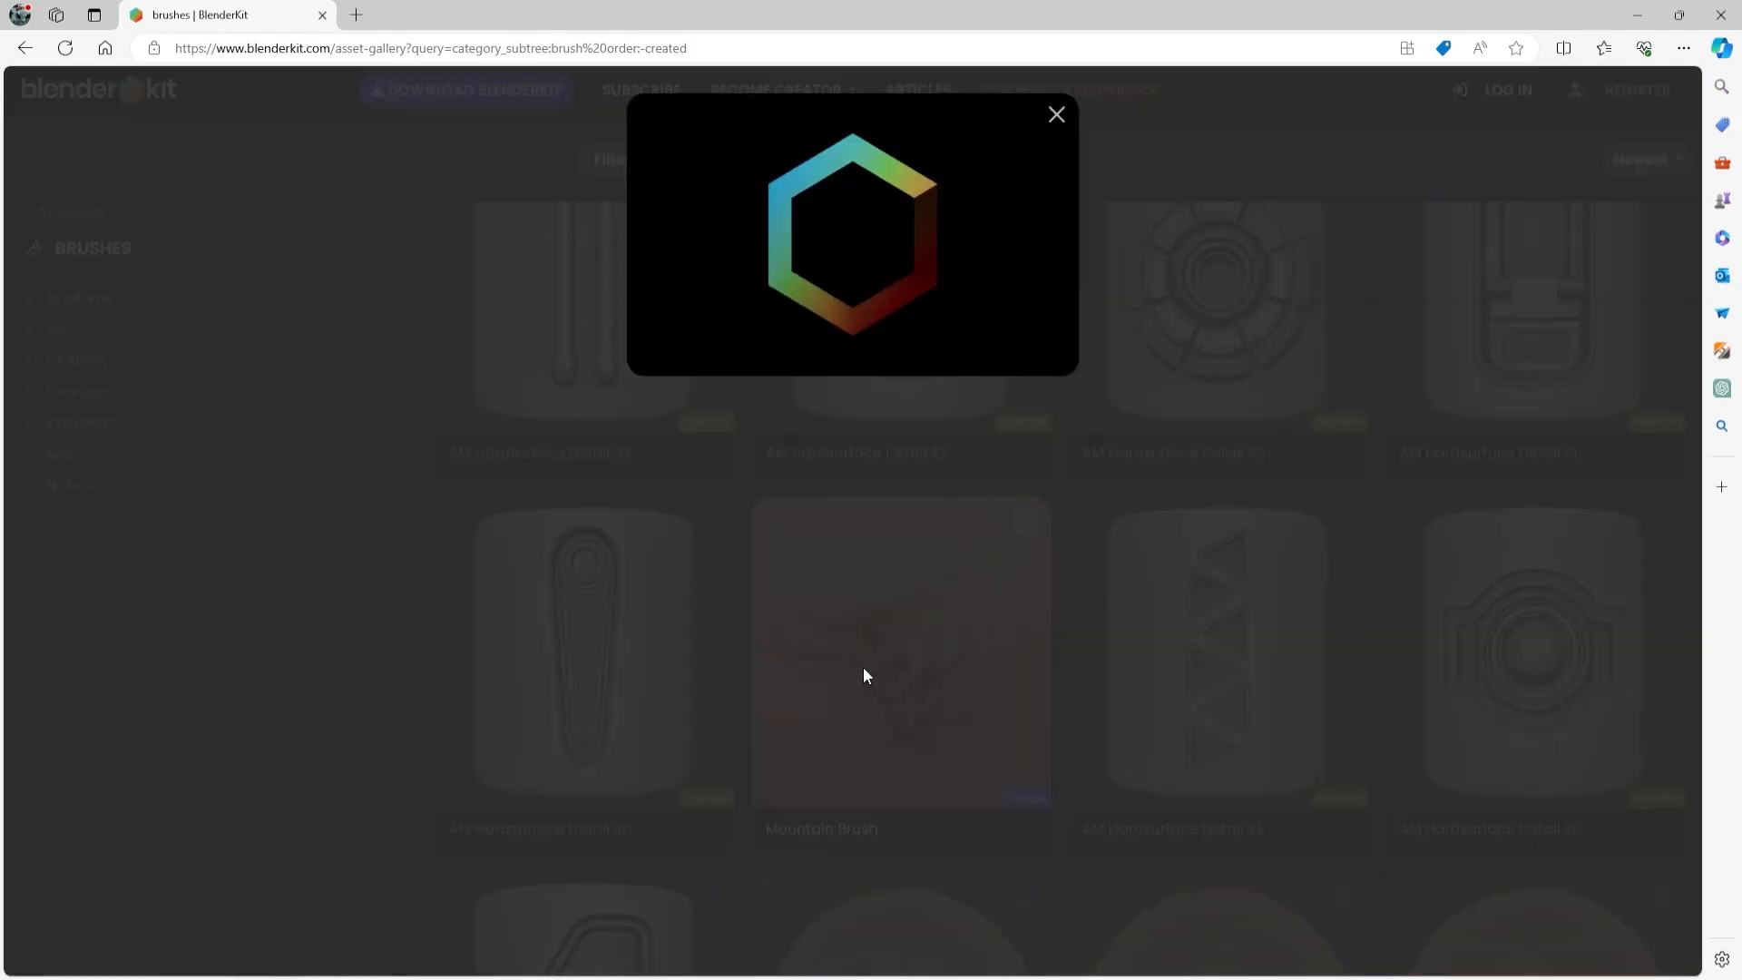
click(1271, 653)
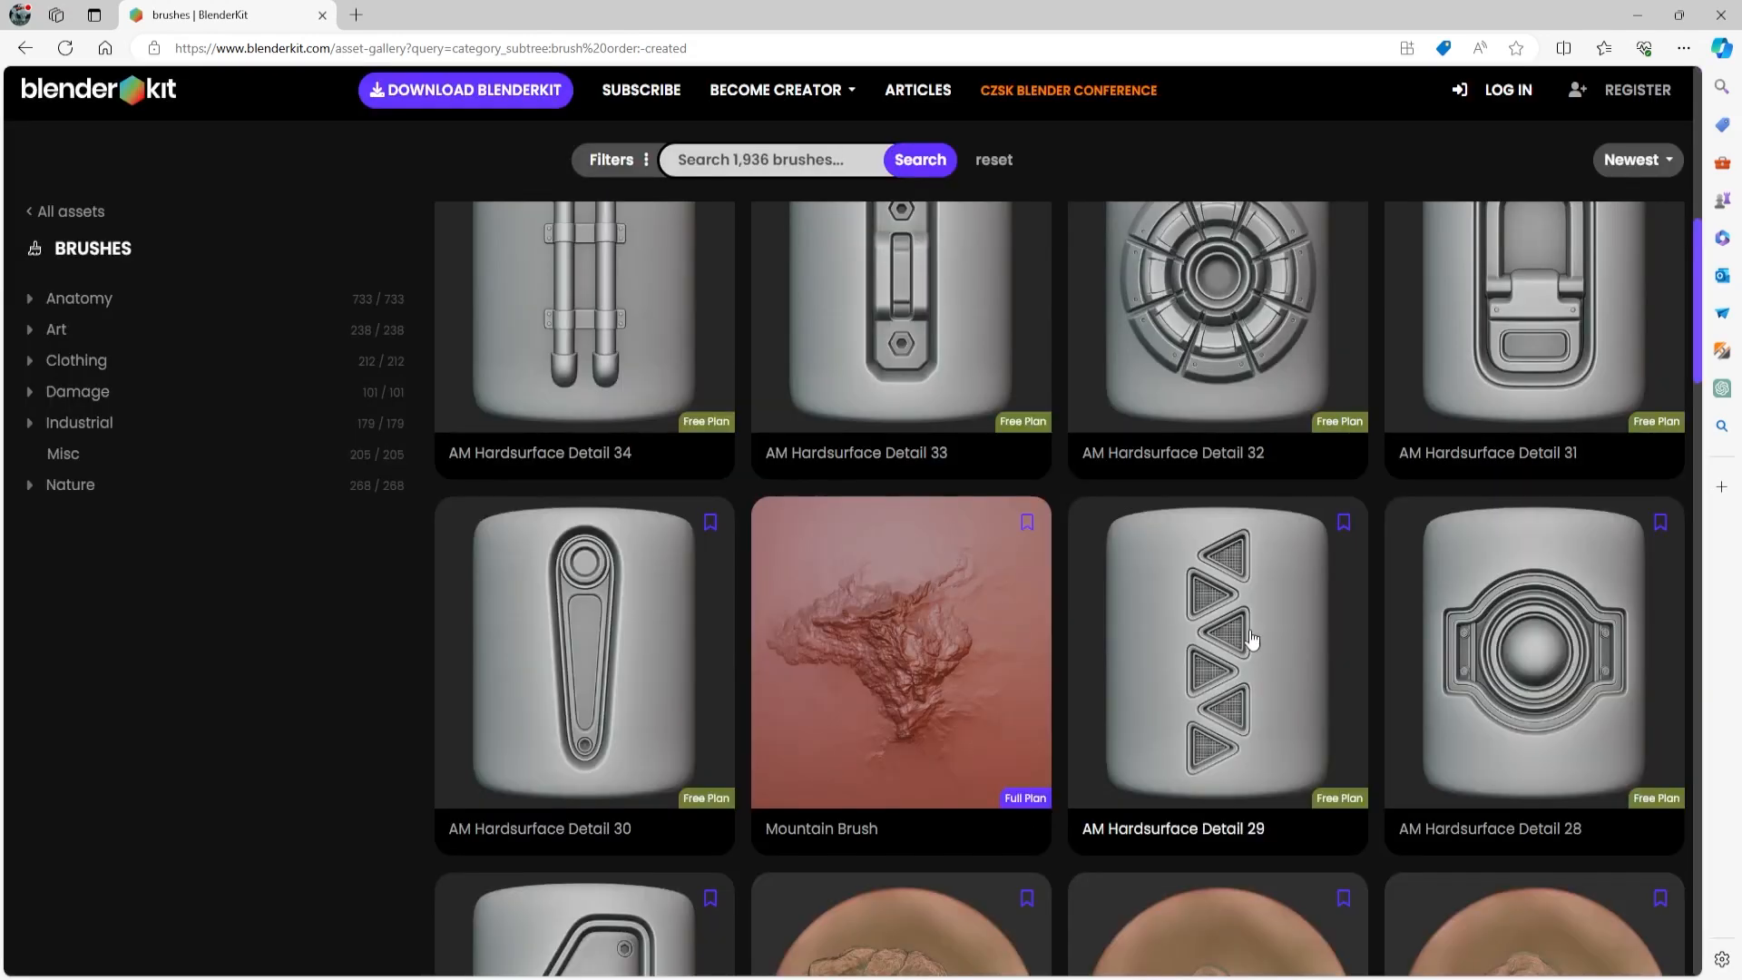
- Search the brushes for SKIN and look through the matching skin brushes
scroll(1058, 622, up, 10)
text(S)
key(Return)
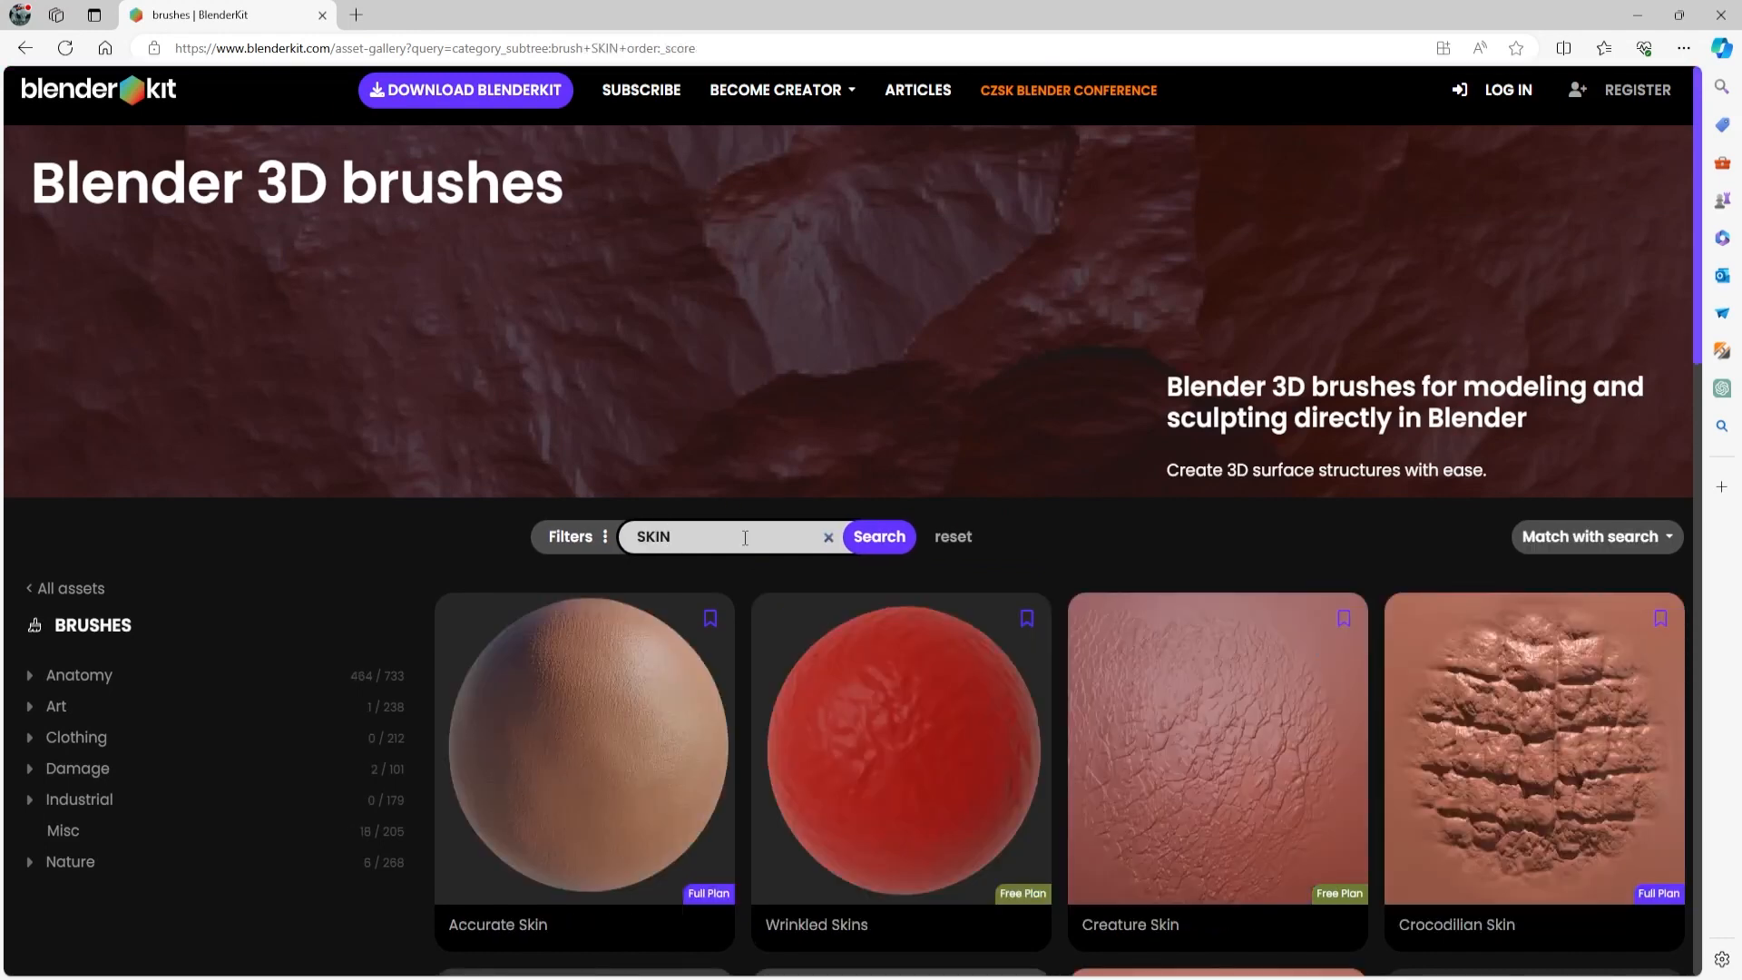
scroll(824, 569, down, 3)
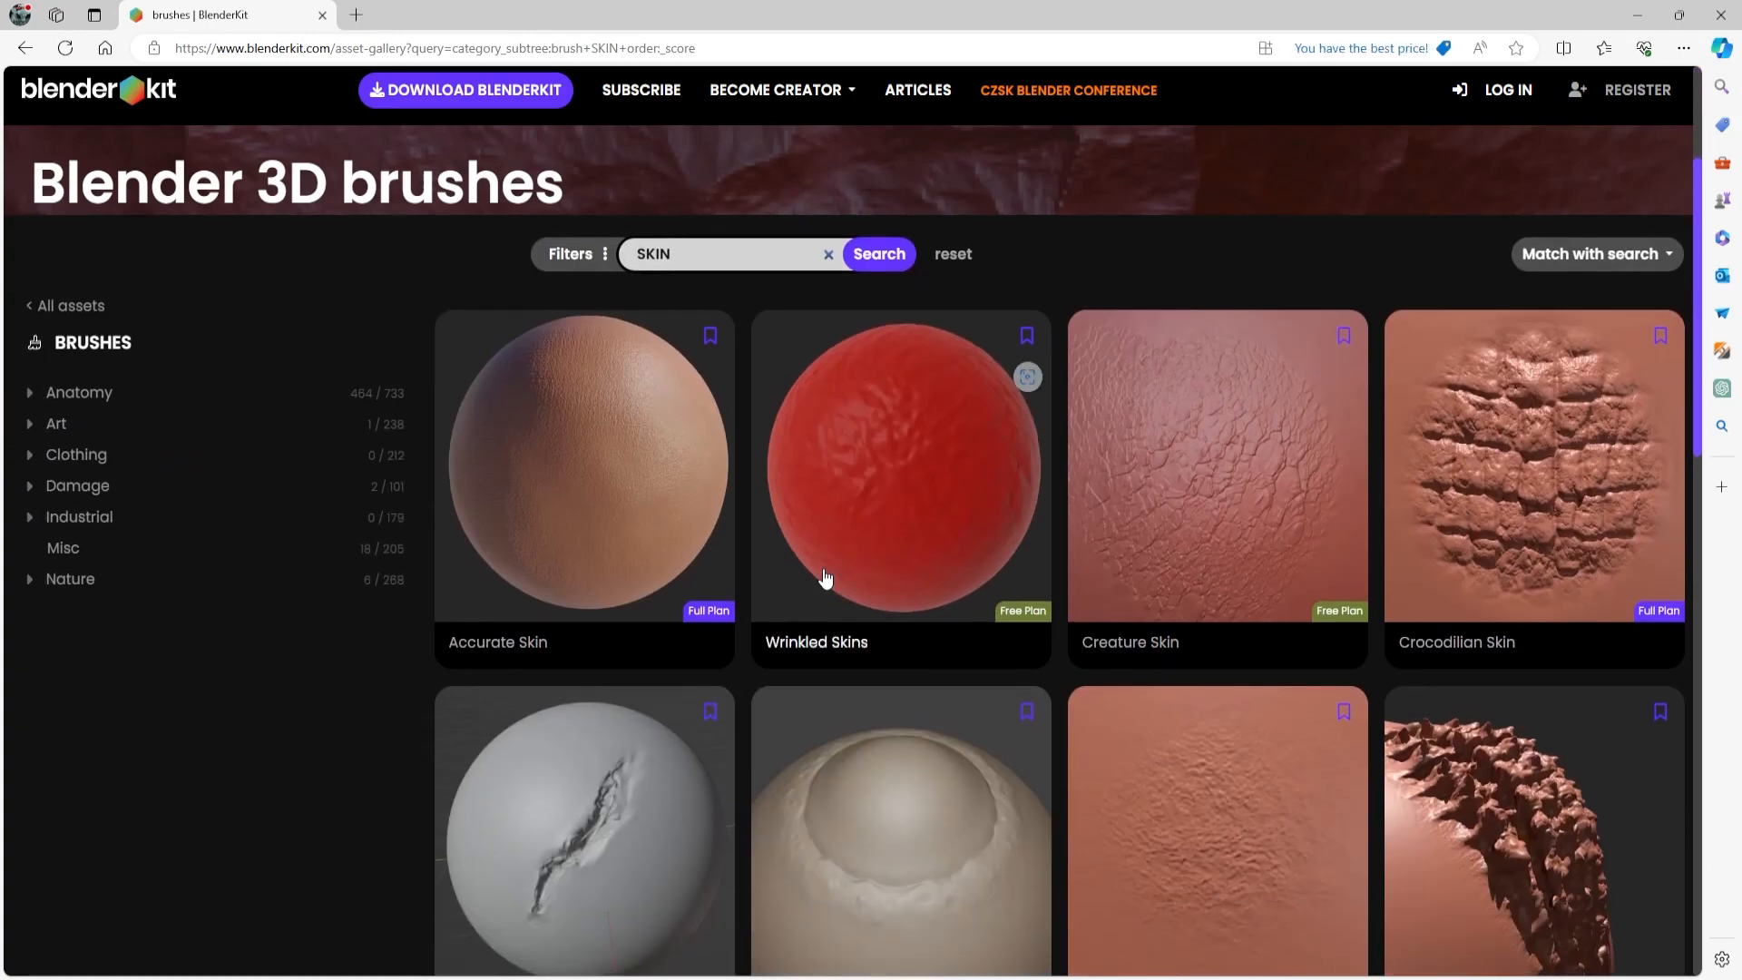
scroll(826, 578, down, 1)
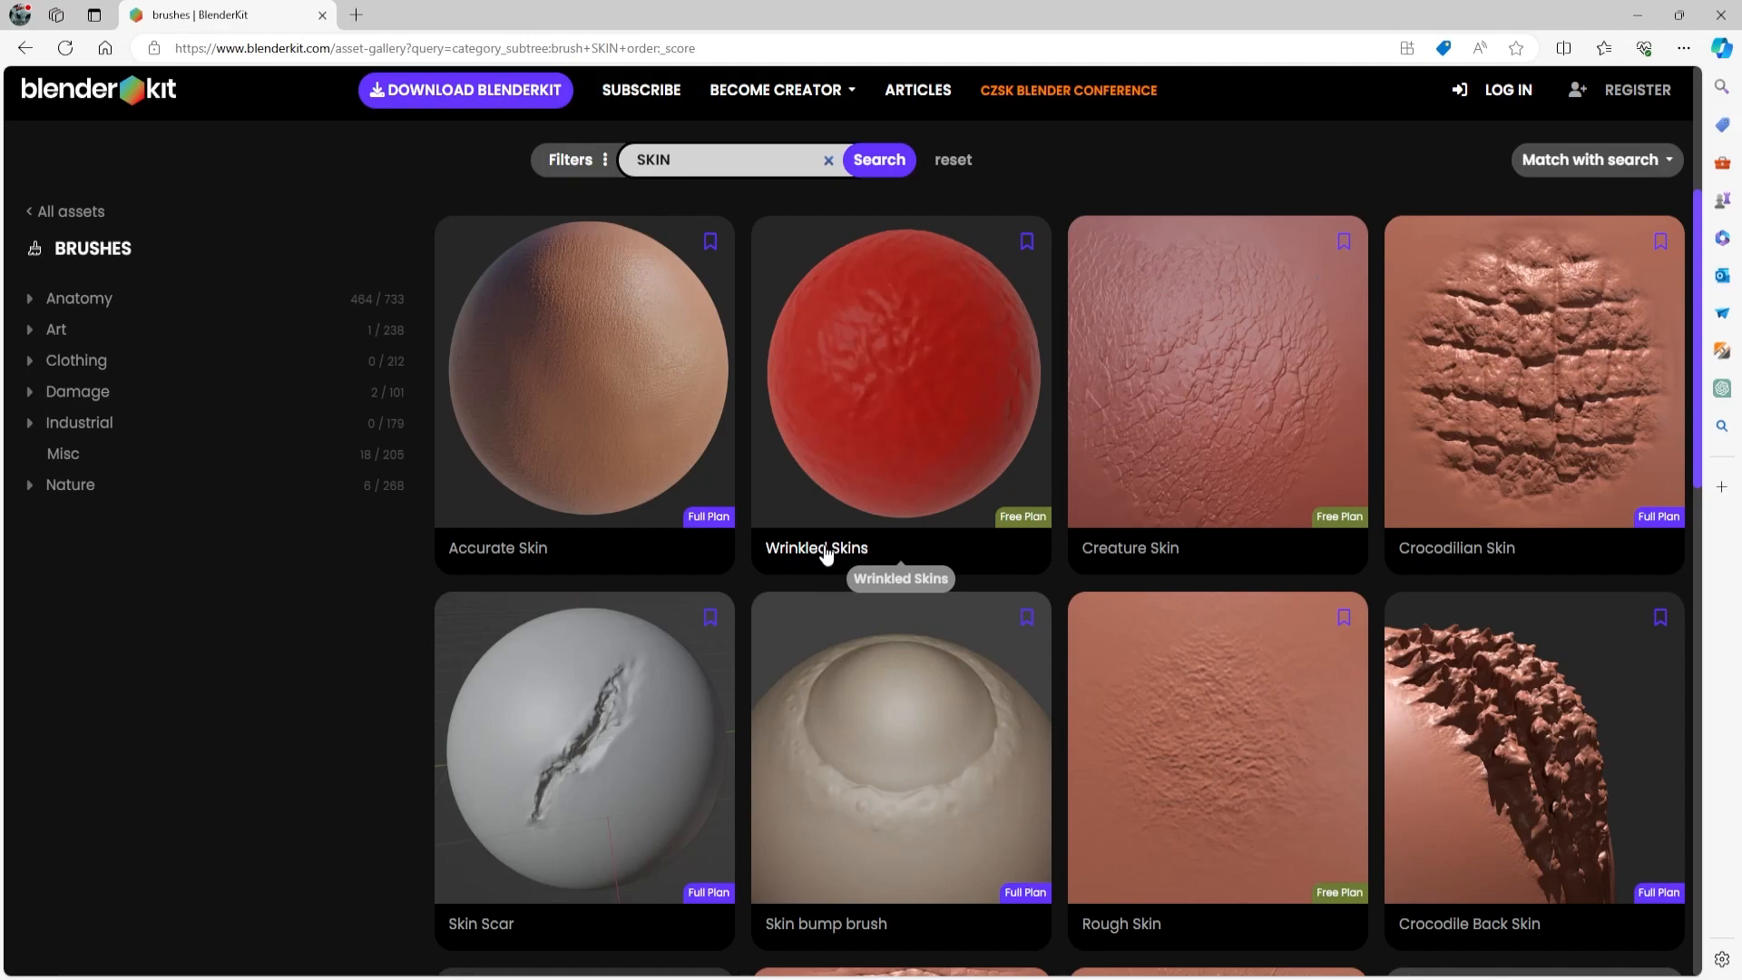
scroll(825, 554, down, 5)
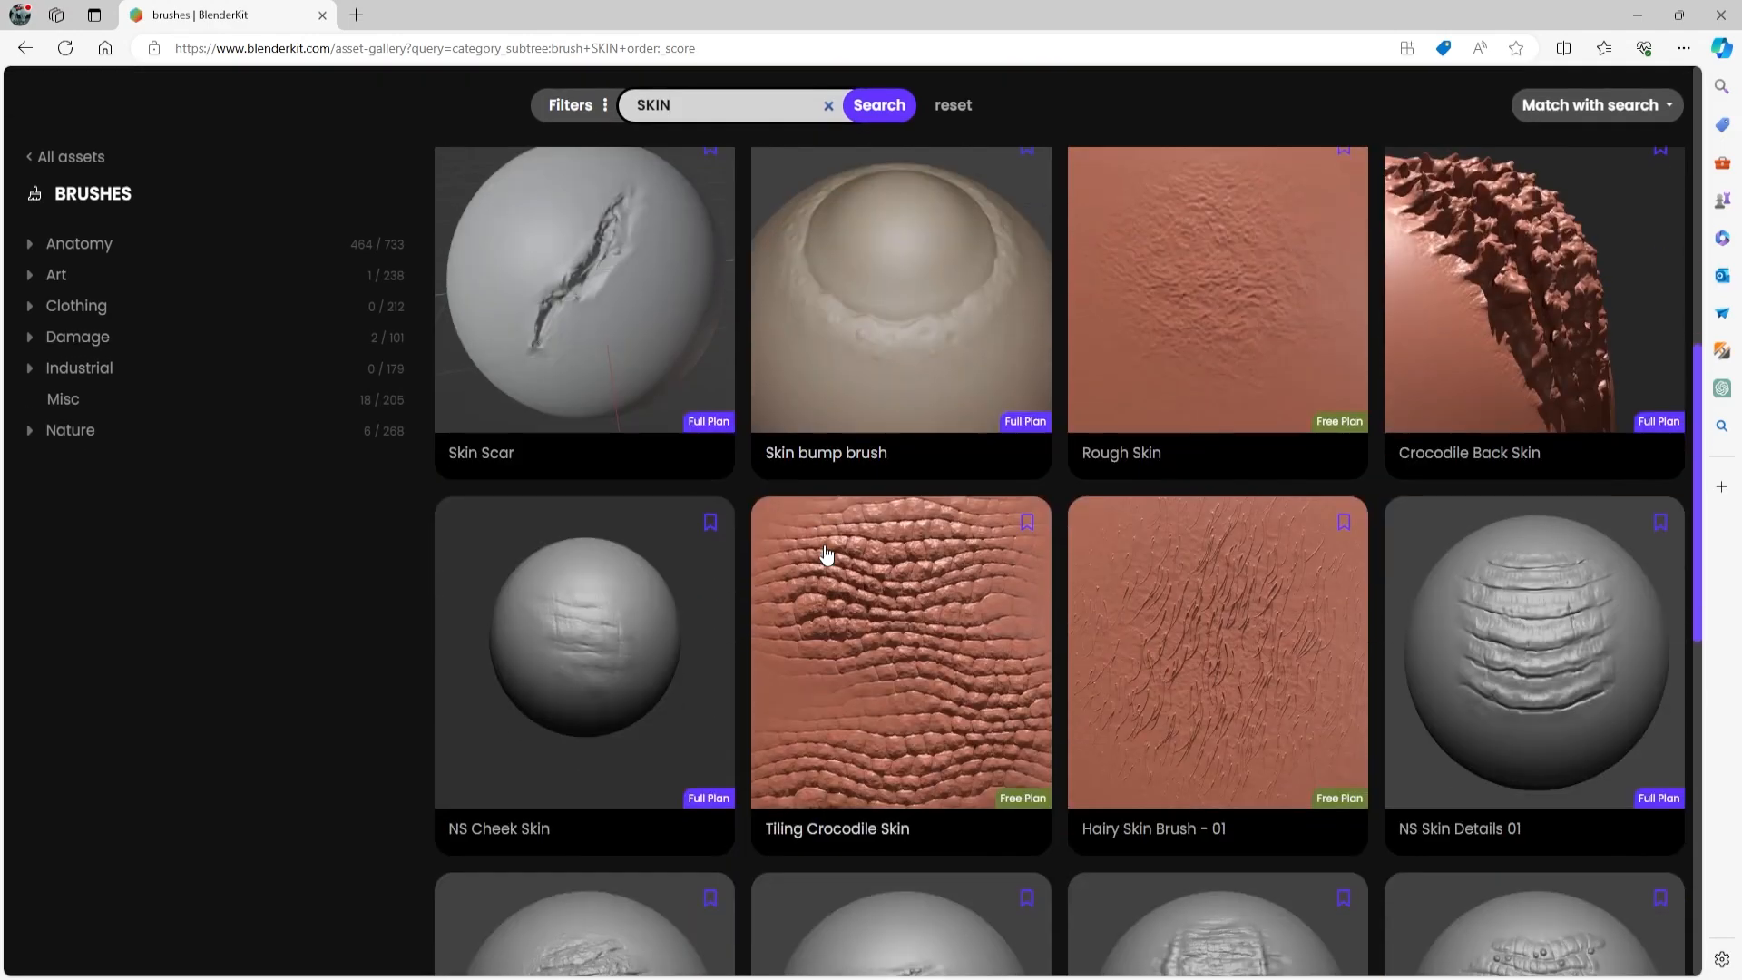
- Preview the Tiling Crocodile Skin brush, close it and look over the remaining skin brushes
click(871, 588)
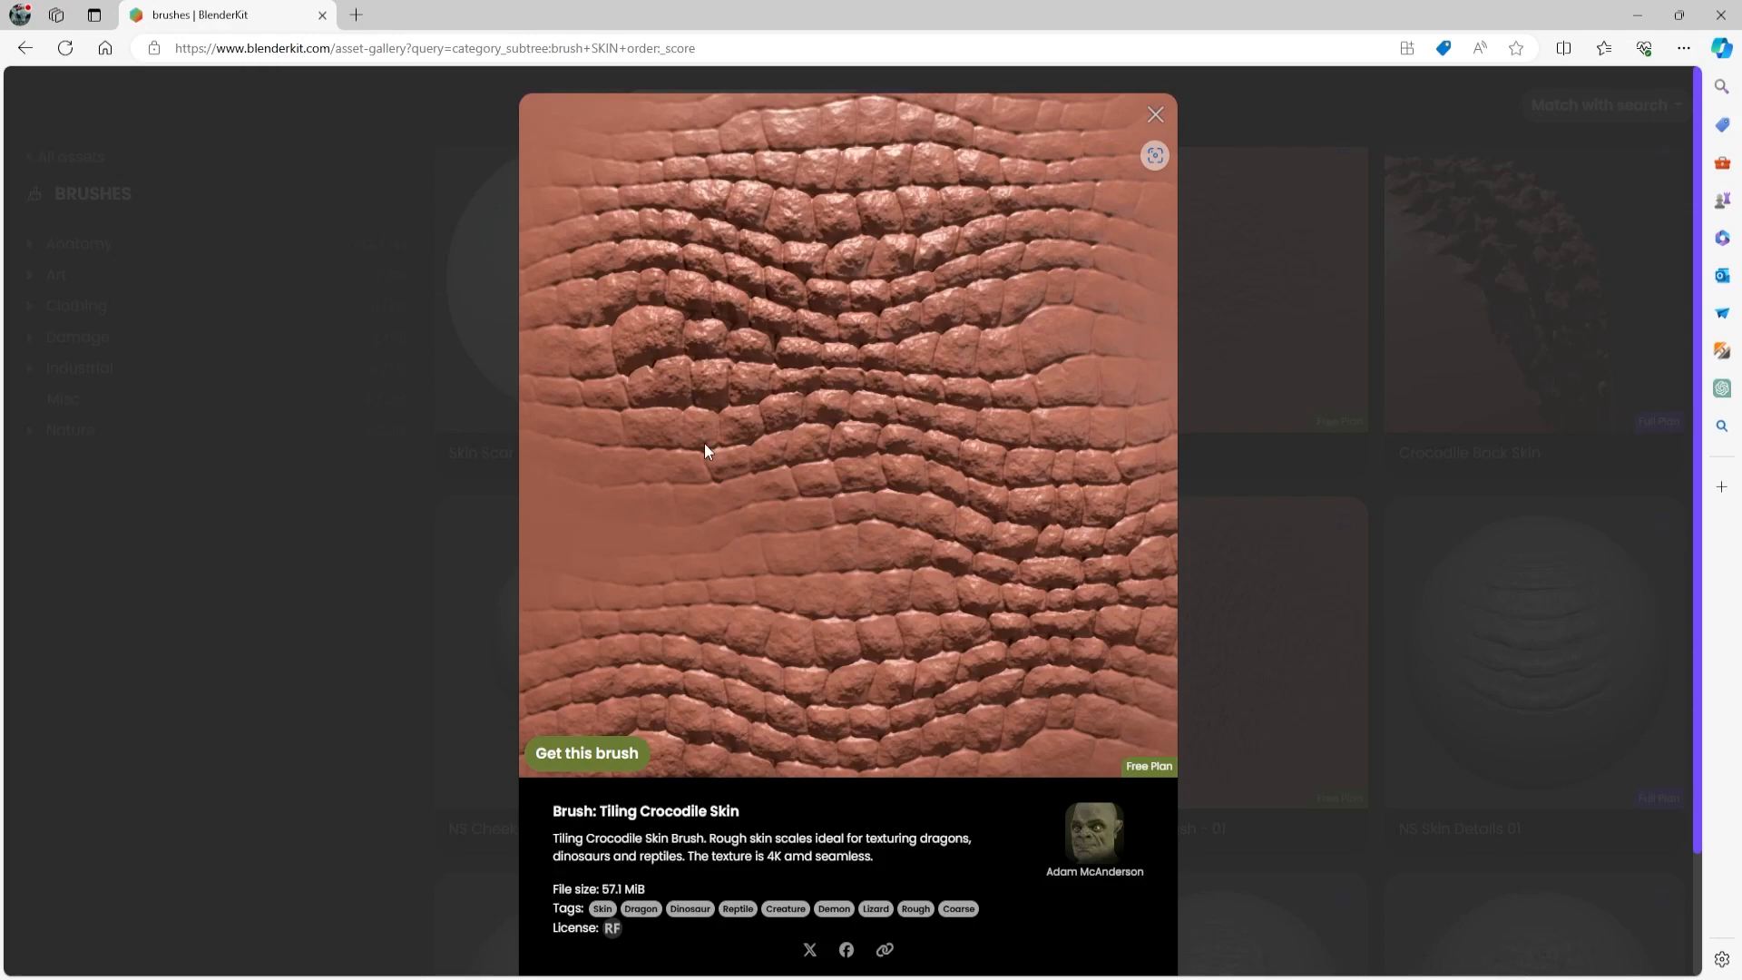
click(1243, 468)
scroll(1248, 466, down, 1)
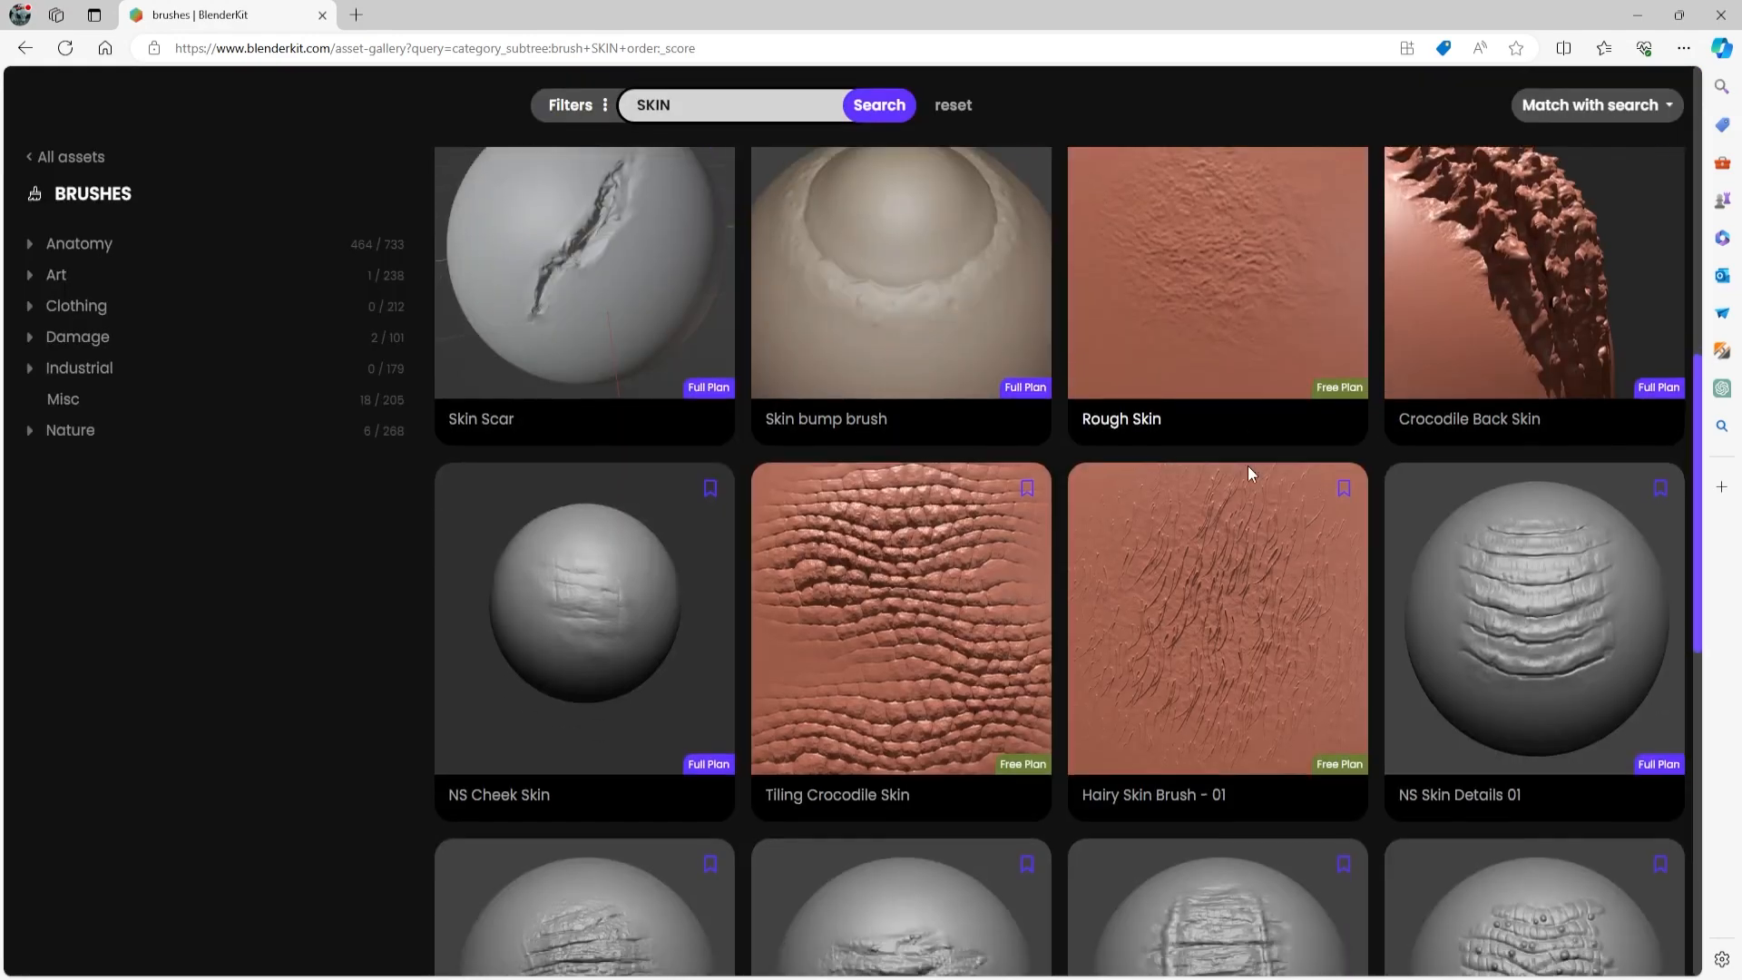
scroll(1250, 472, down, 6)
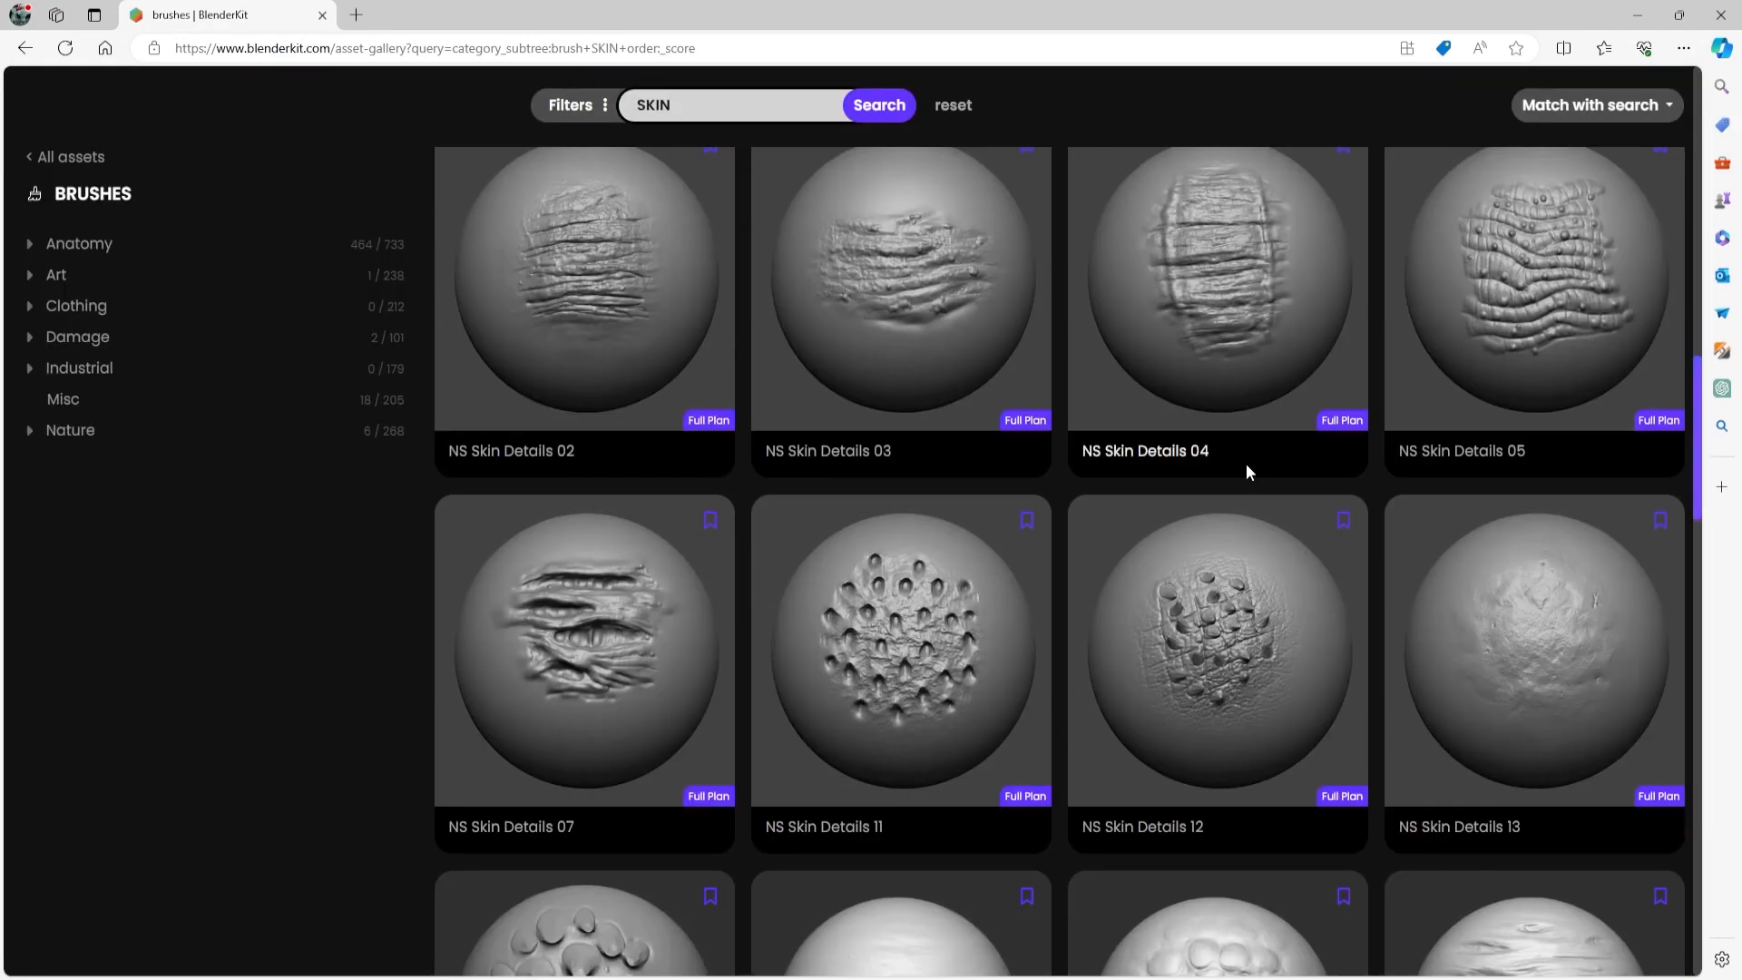
scroll(291, 363, up, 8)
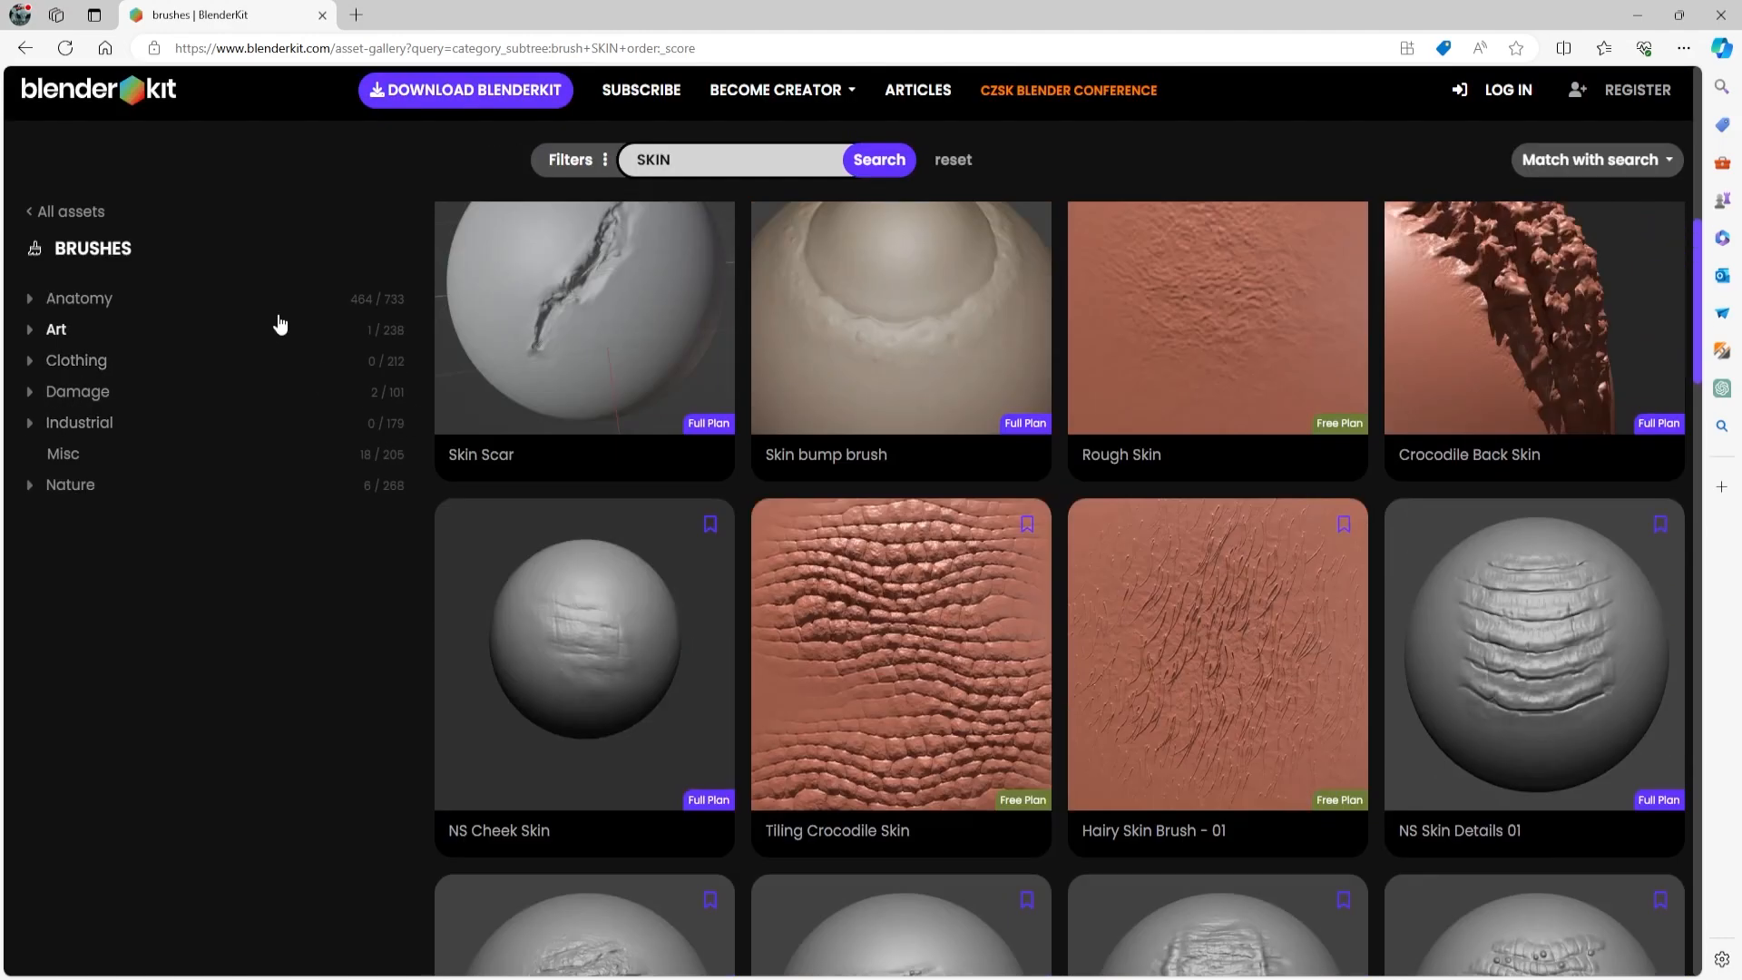
- Widen the SKIN search from brushes to all asset types and look over the assets and categories
click(64, 210)
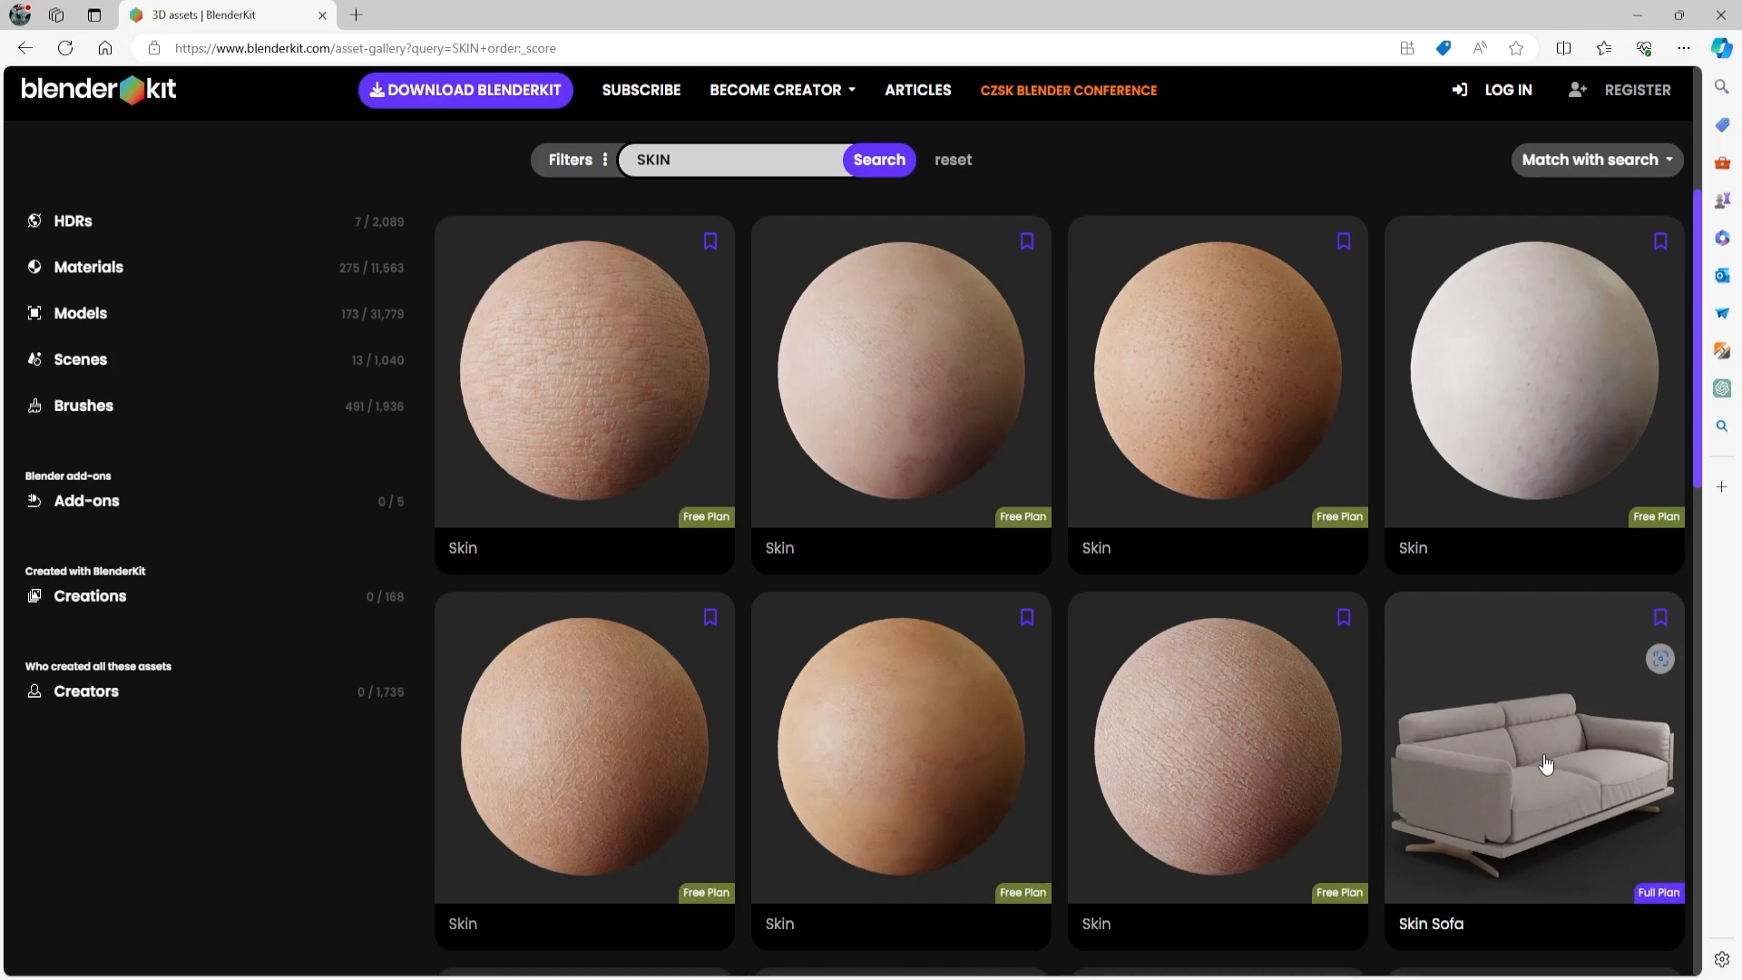
scroll(1279, 485, down, 1)
scroll(626, 368, up, 3)
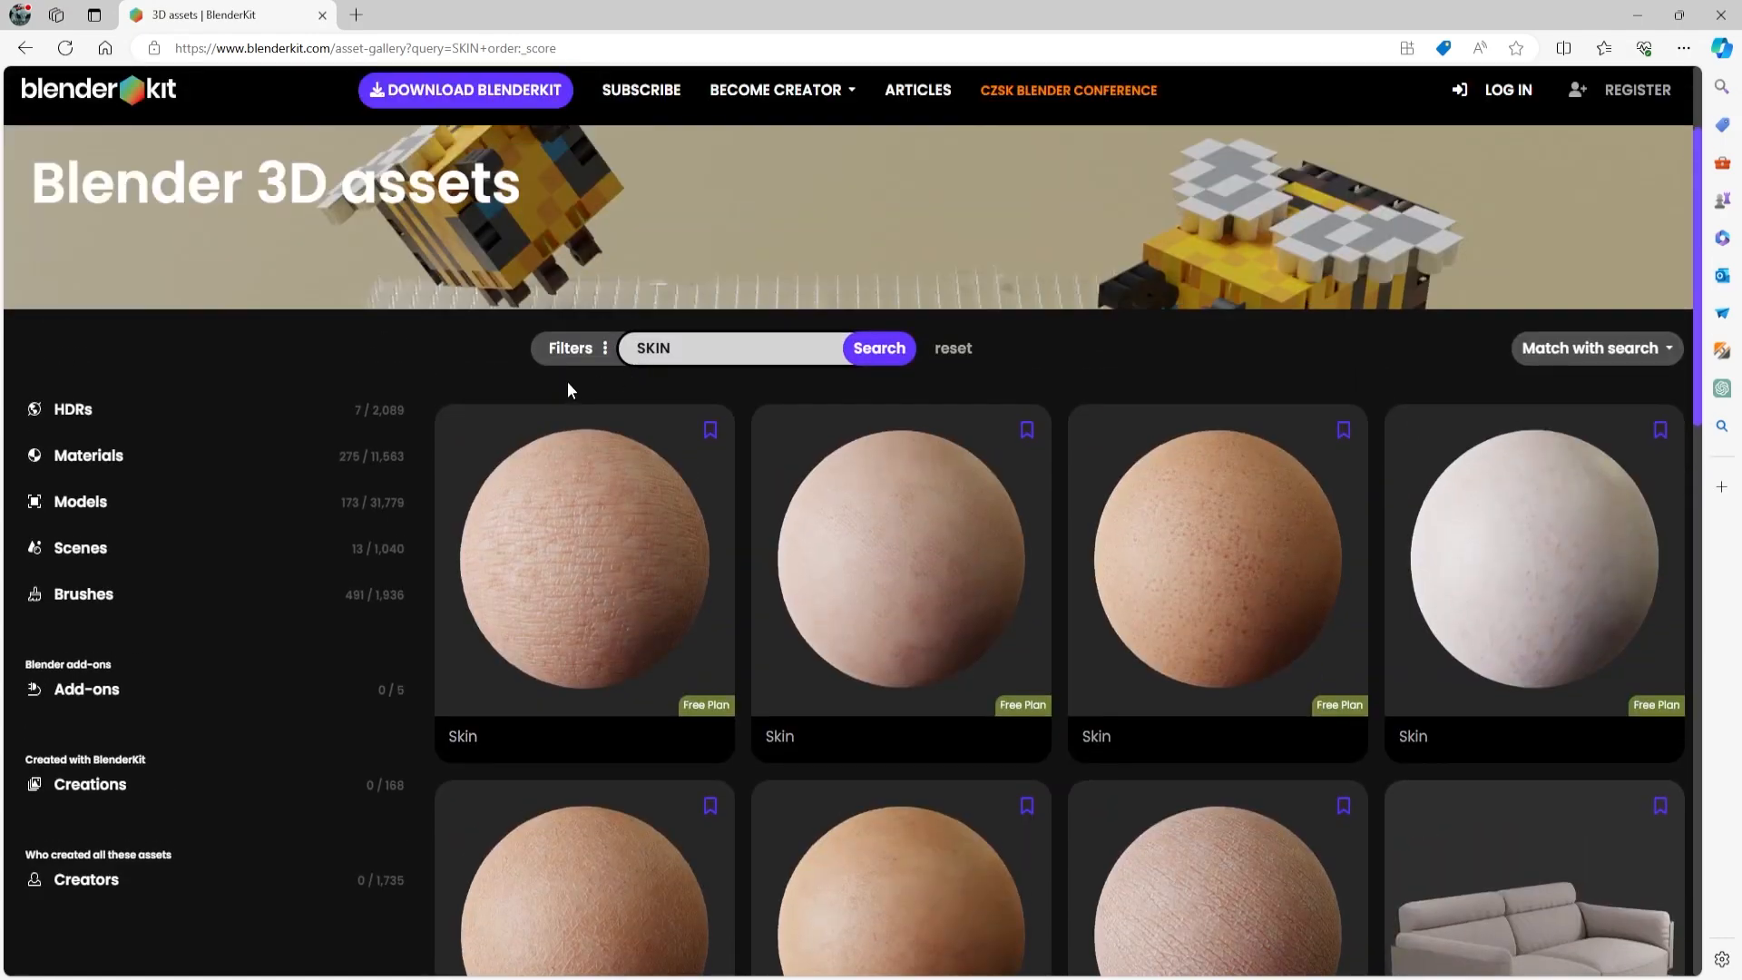
scroll(570, 390, down, 2)
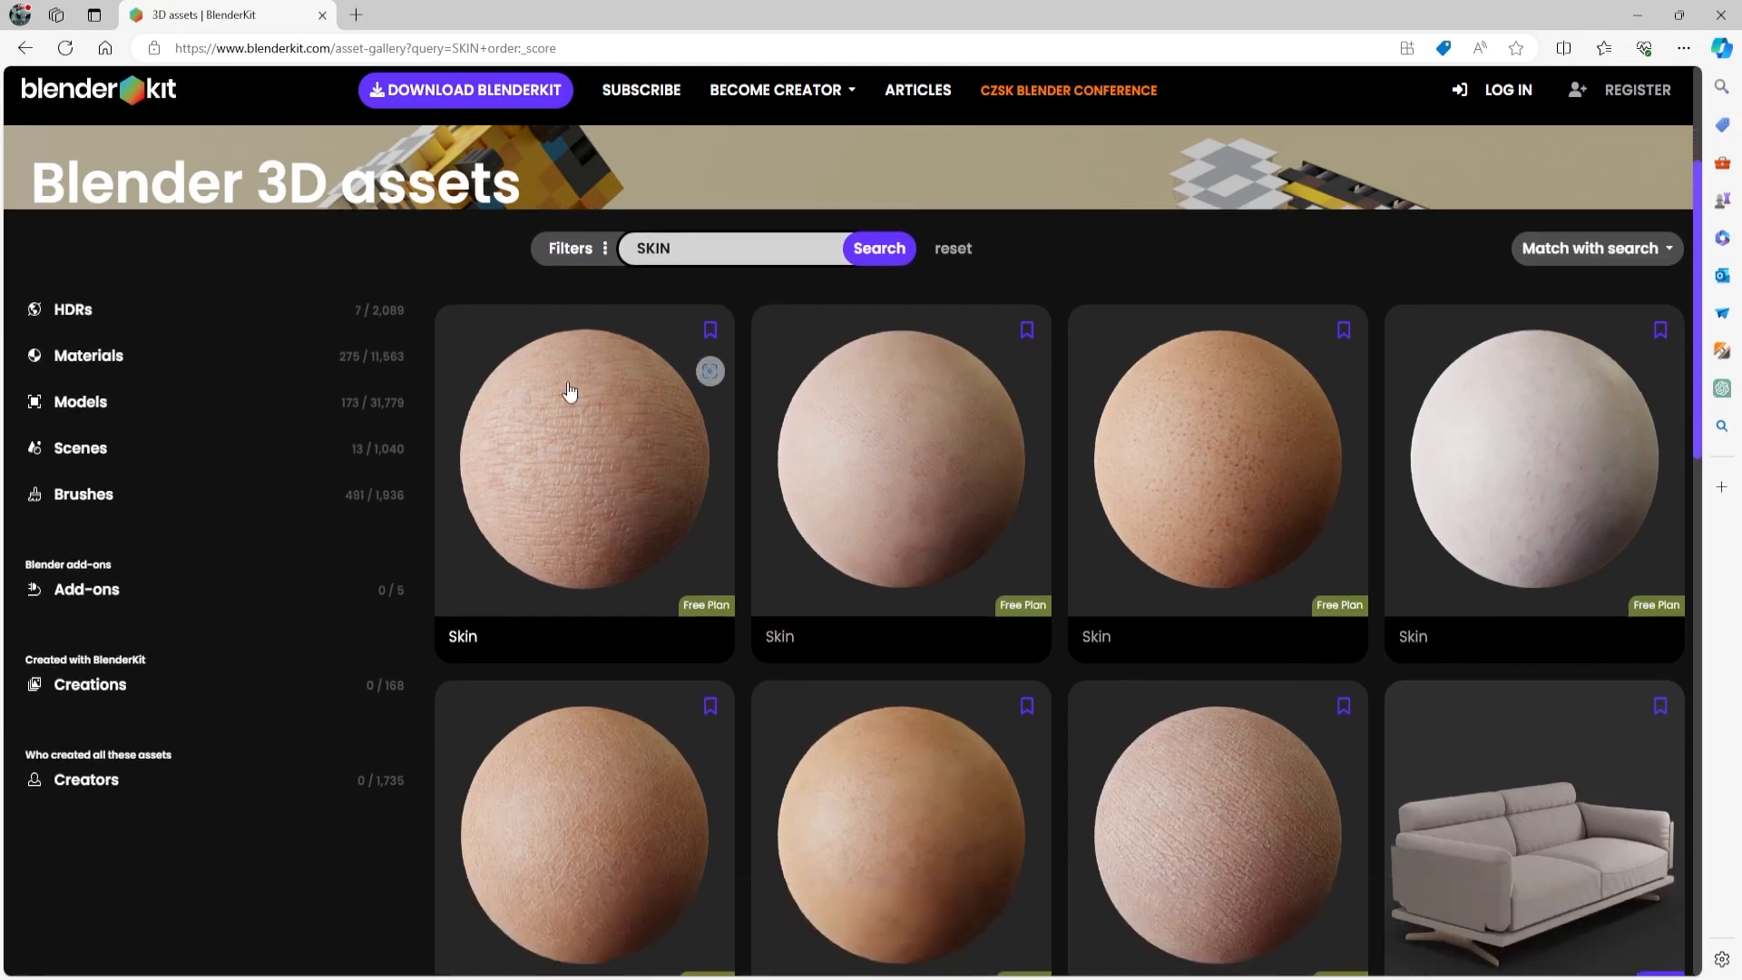
scroll(569, 390, up, 2)
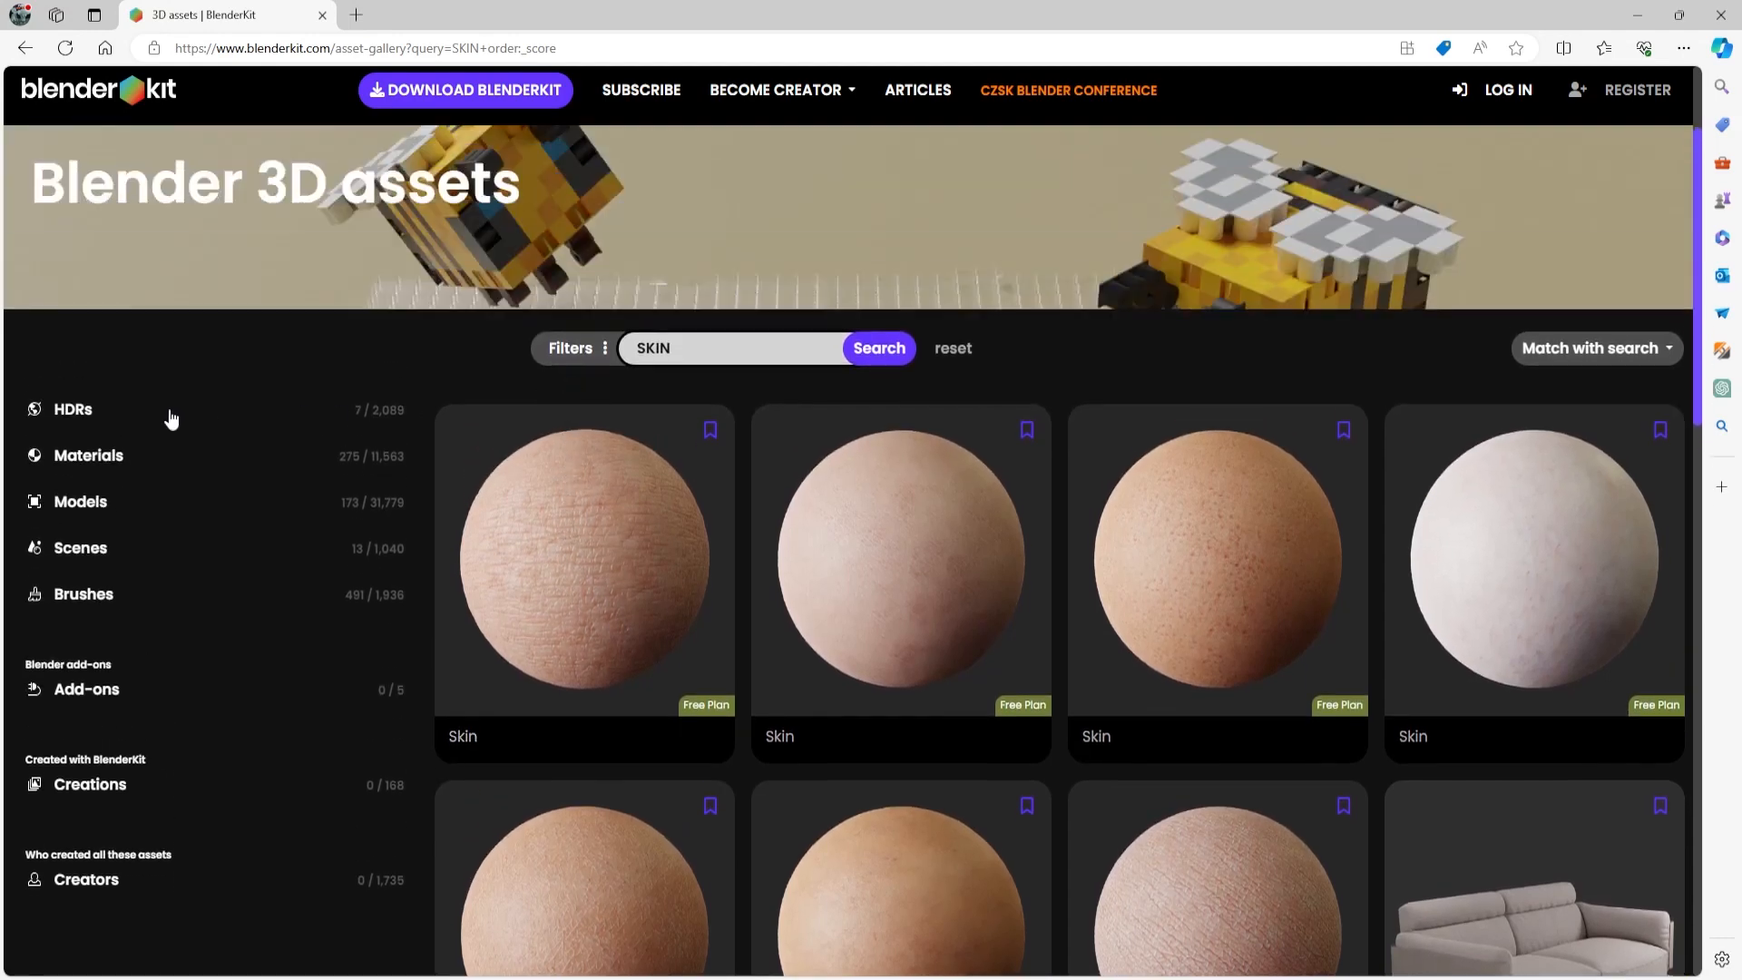
- Switch to the HDRs category and clear the SKIN search term
click(171, 413)
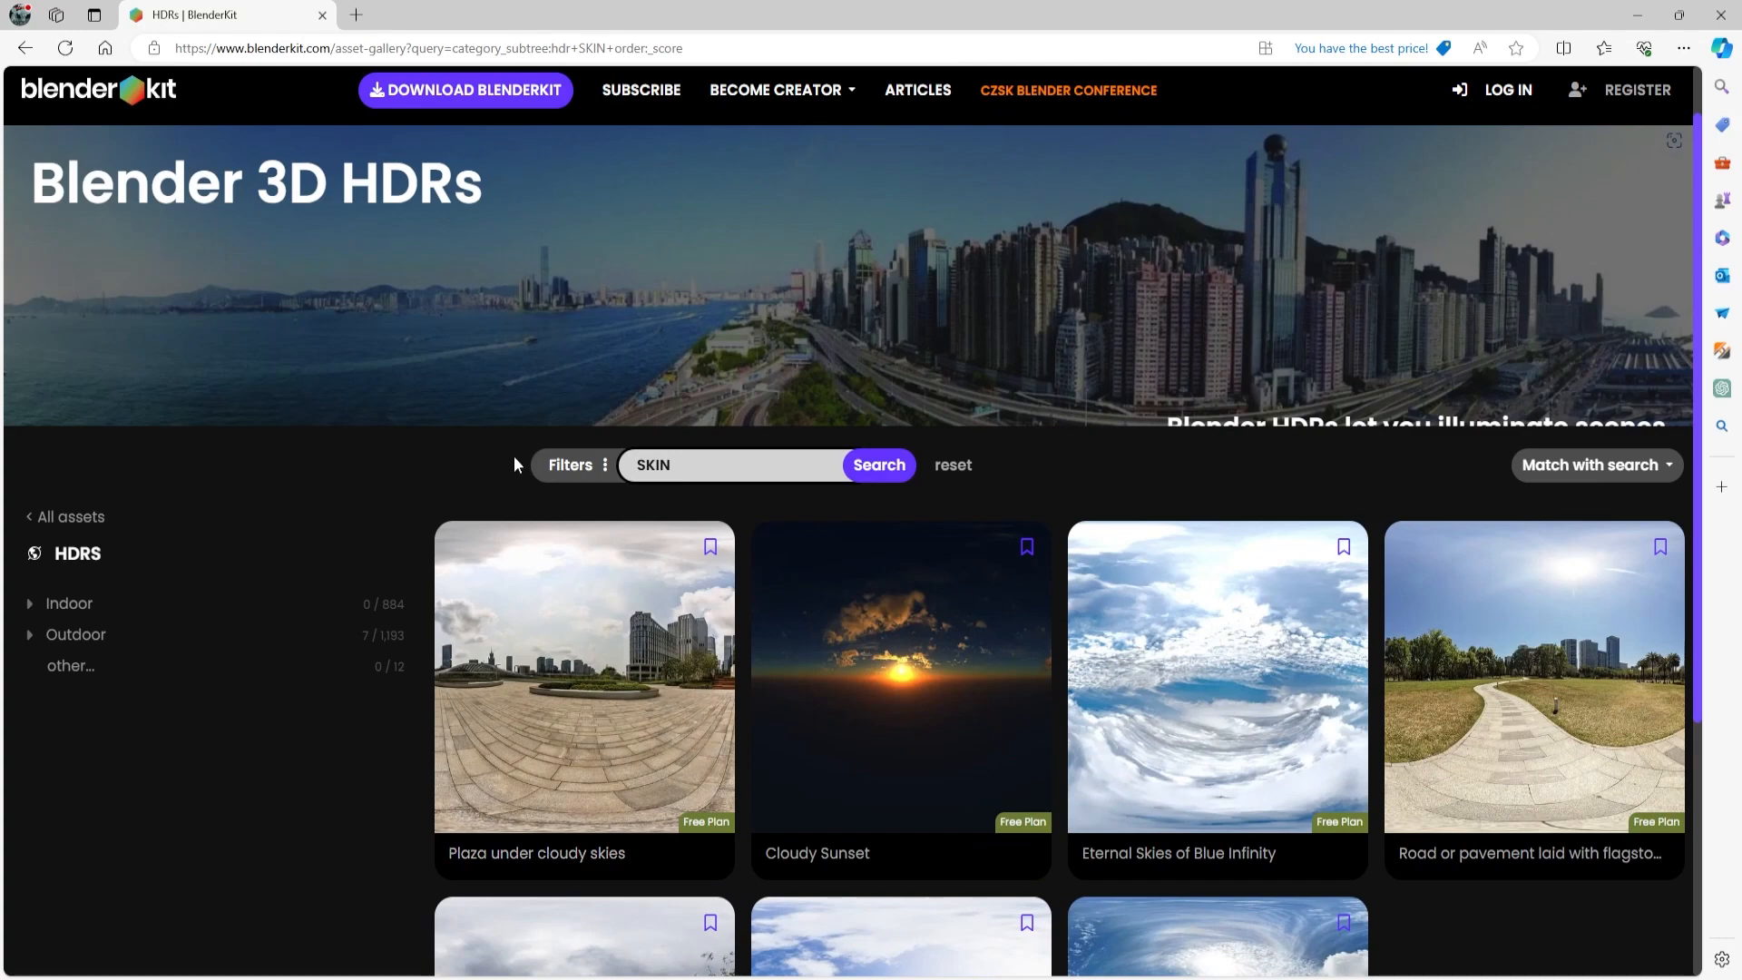
double_click(729, 466)
key(BackSpace)
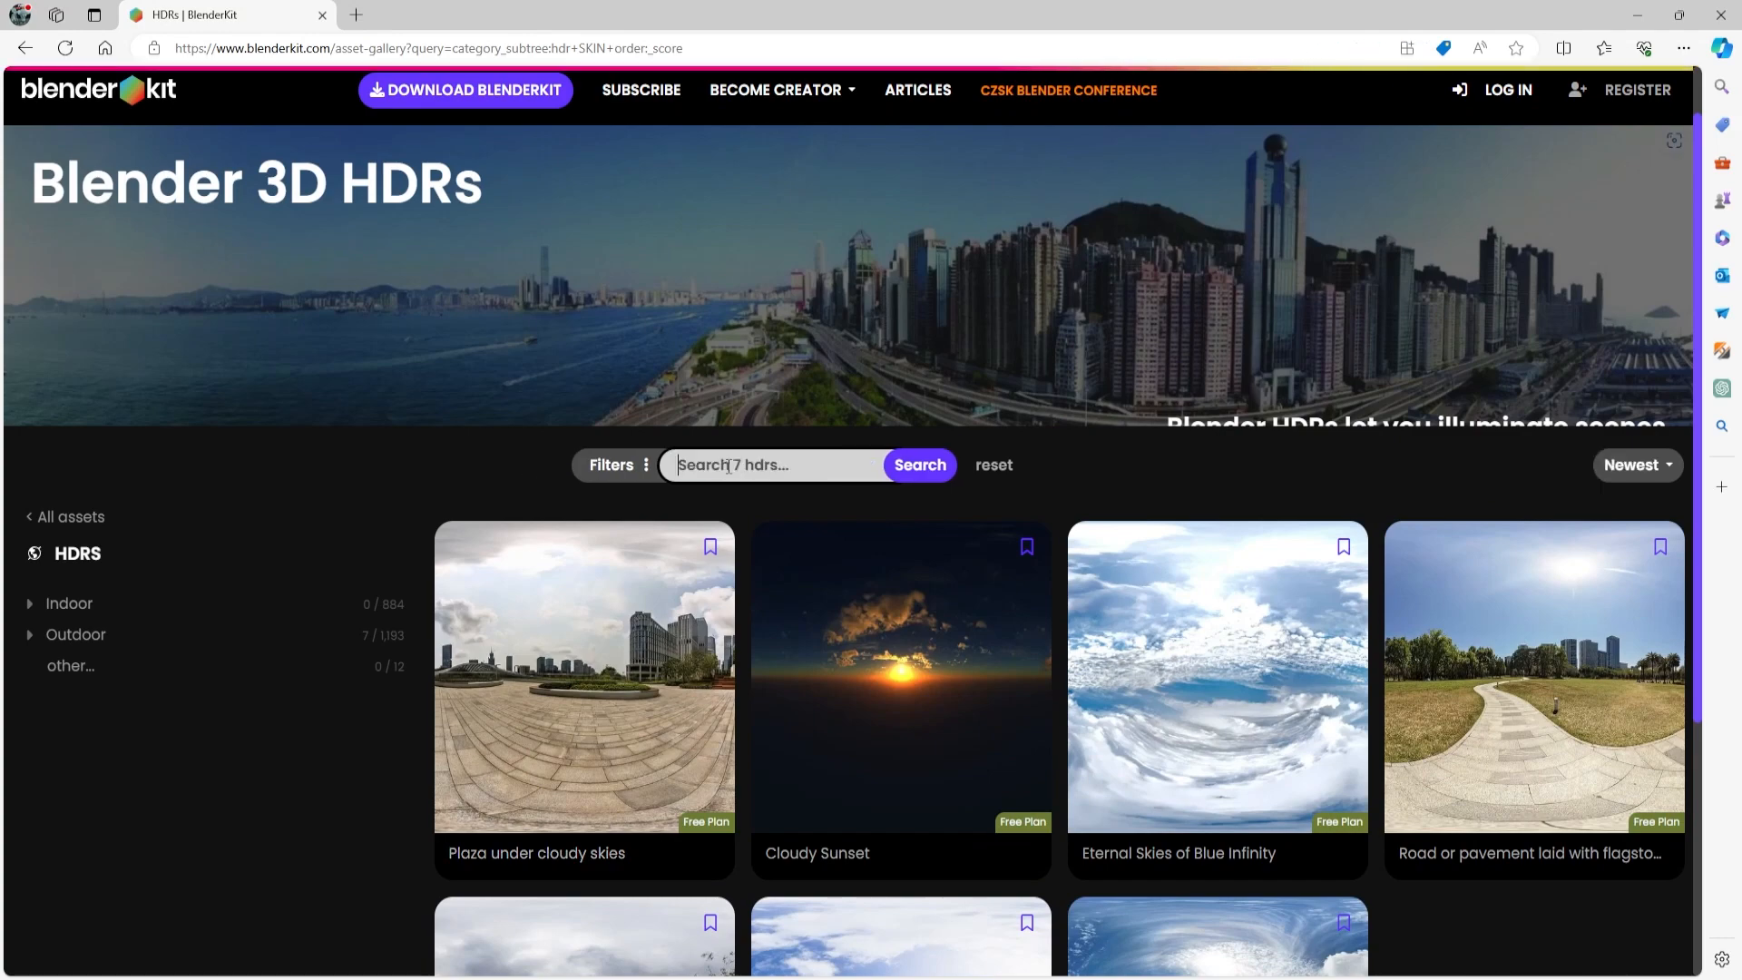
- Browse the newest HDRs, opening and closing the preview of Aerial Canadian Landsacpe Sunny Cloudy
scroll(726, 466, down, 3)
scroll(845, 488, down, 10)
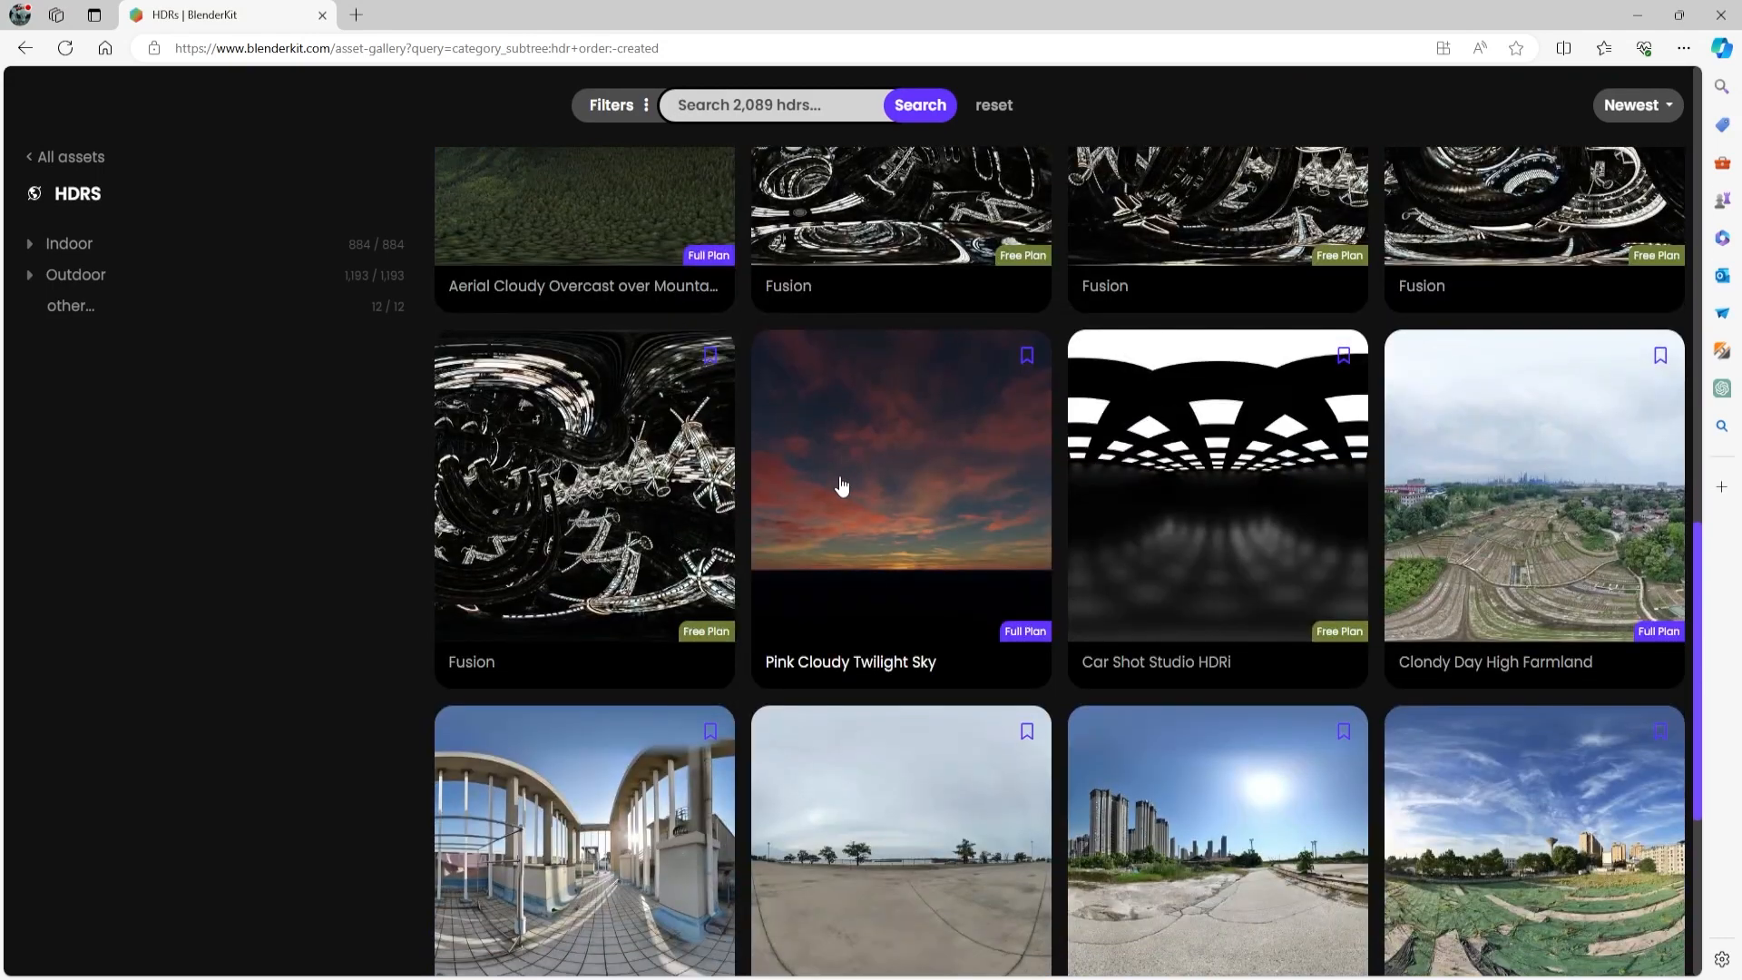
scroll(842, 485, down, 11)
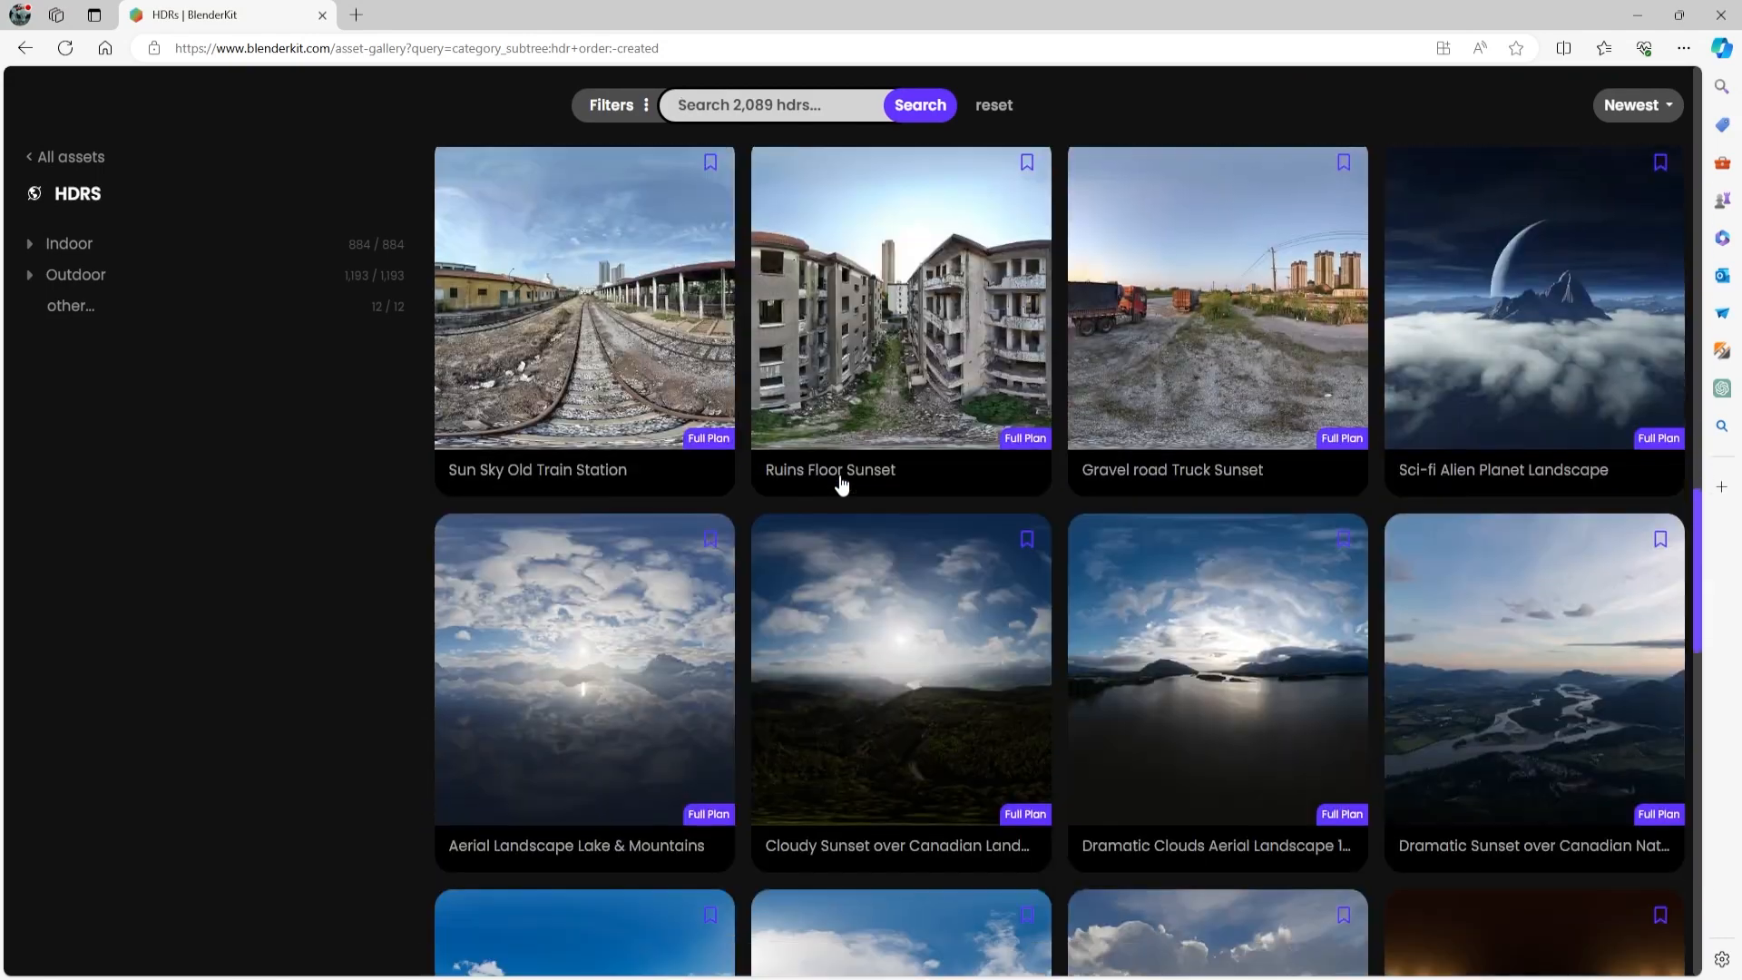
scroll(842, 486, down, 4)
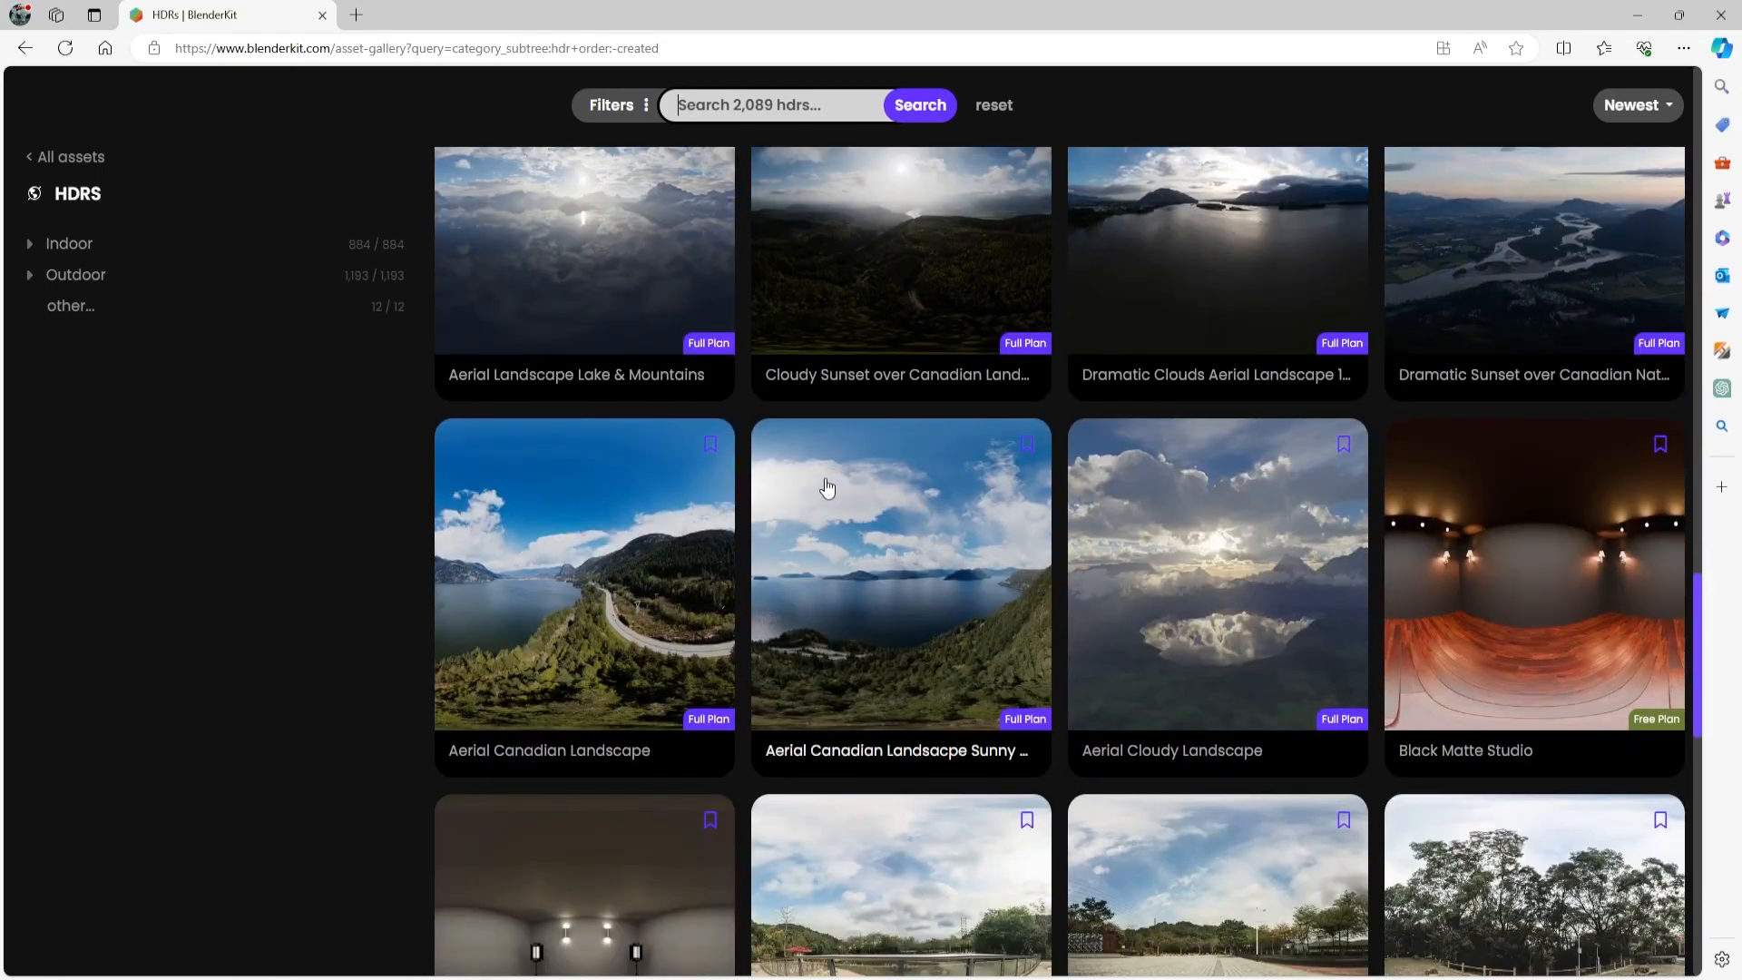
click(818, 497)
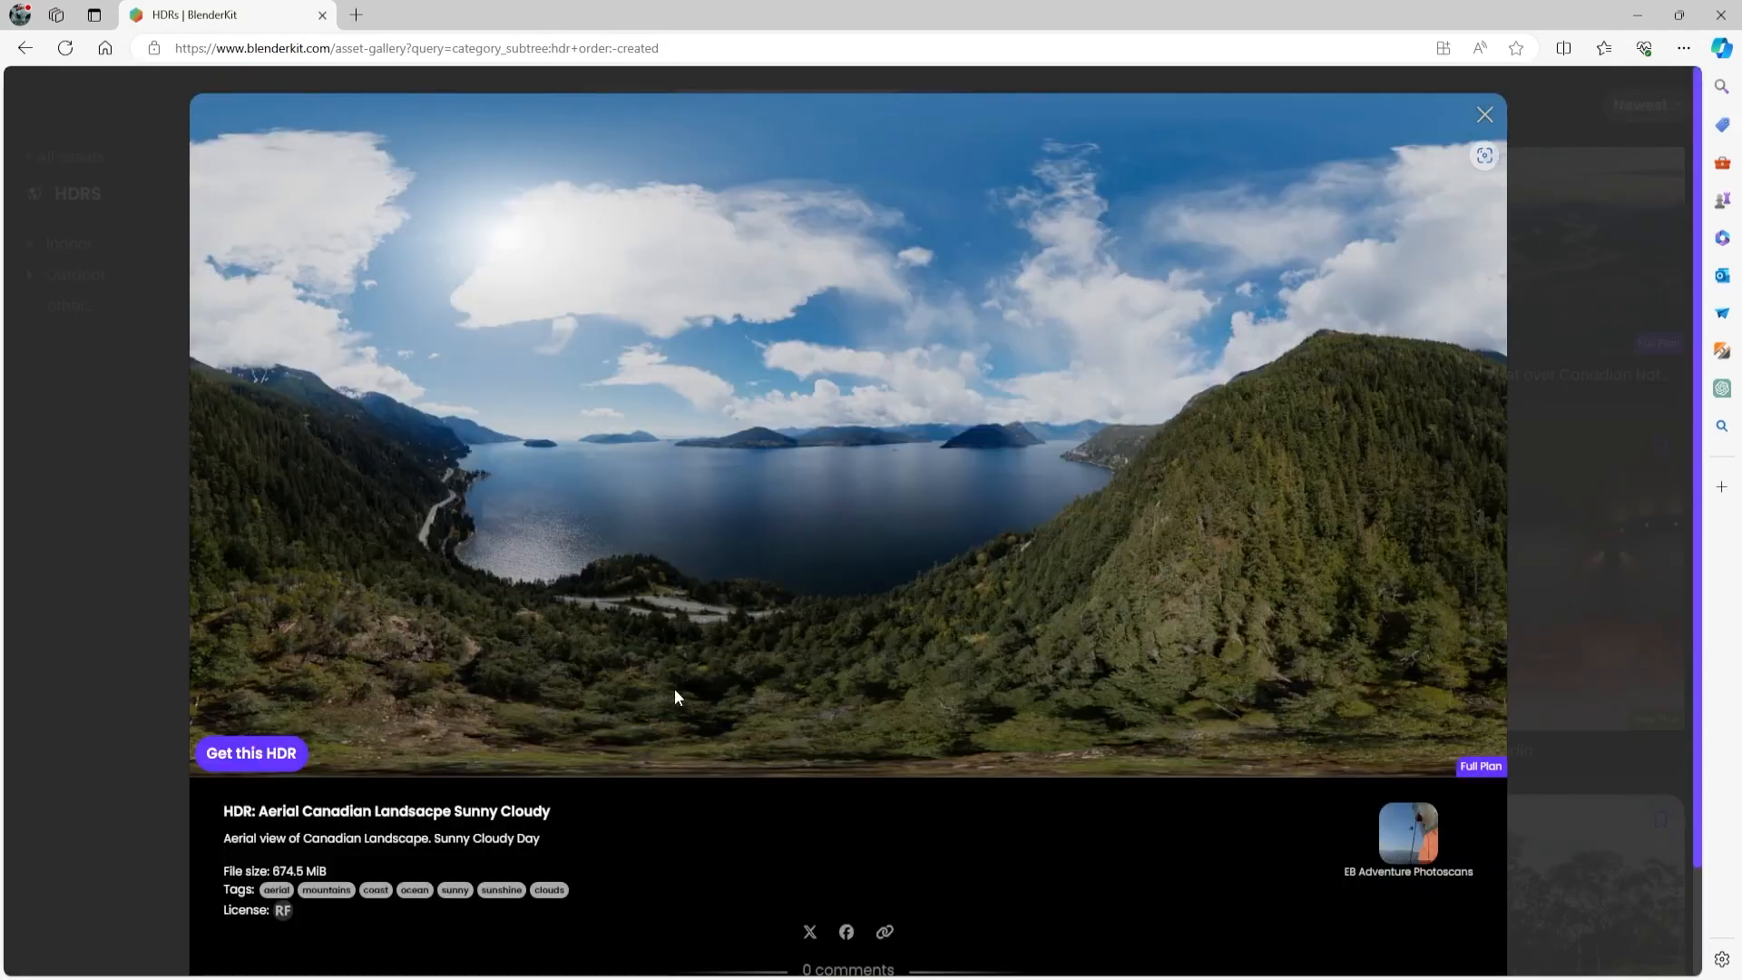
click(1553, 640)
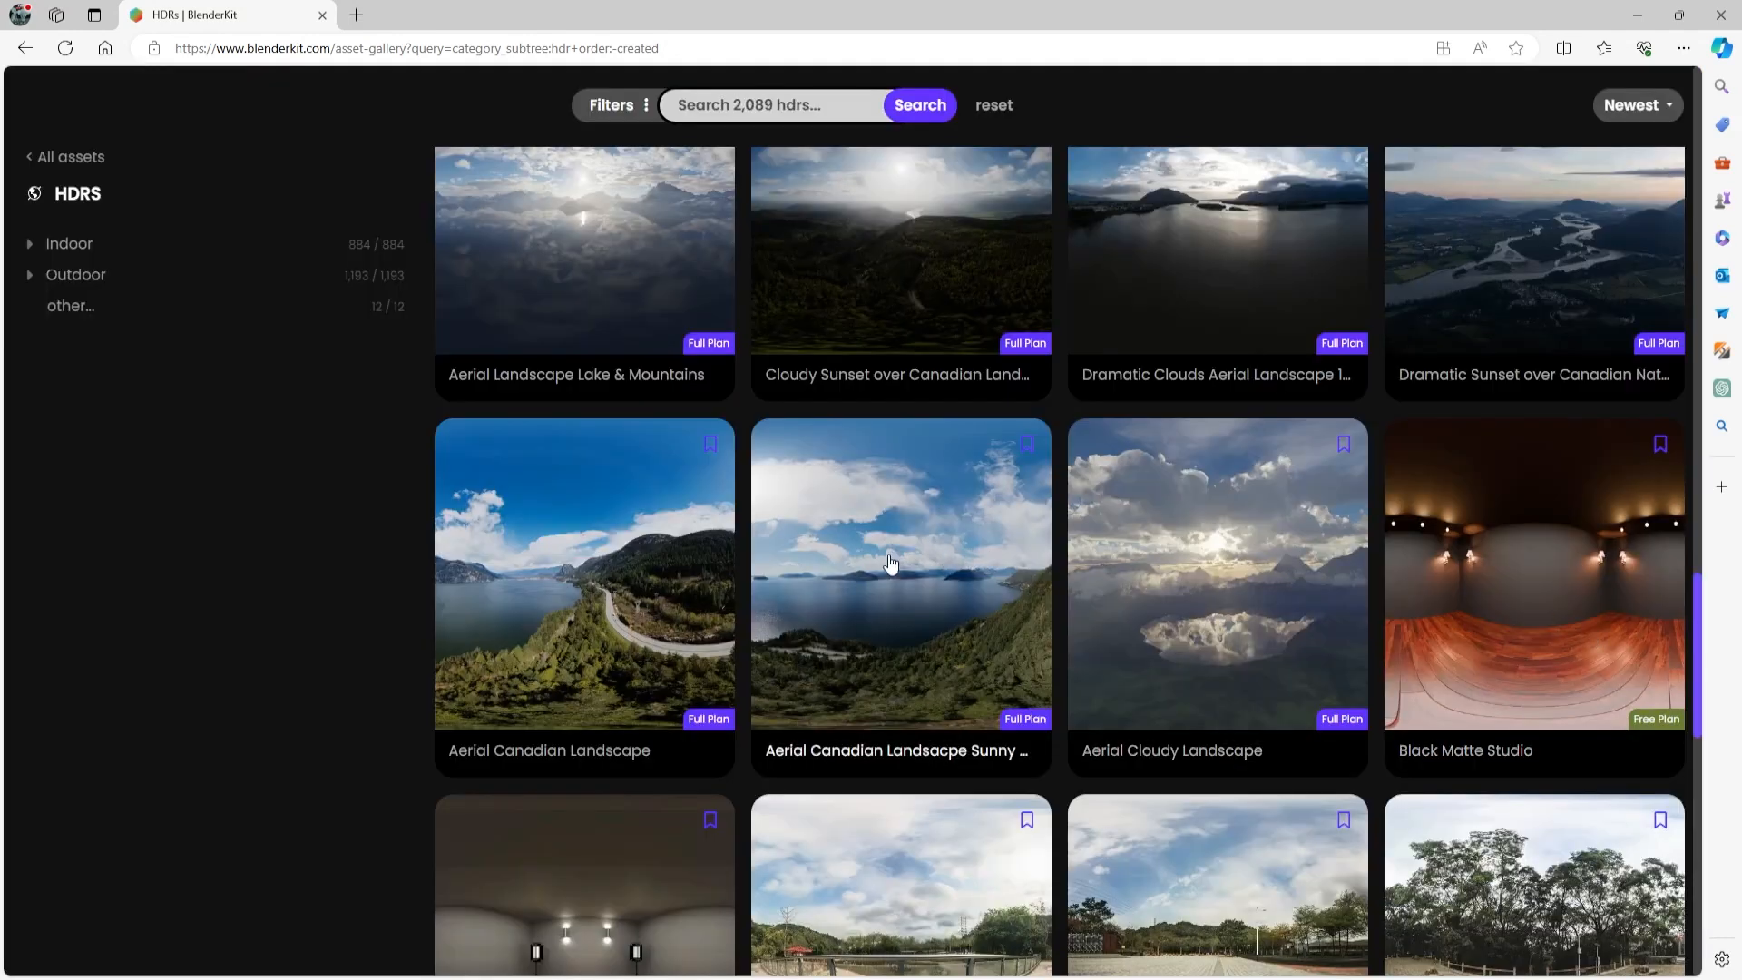
scroll(914, 545, down, 3)
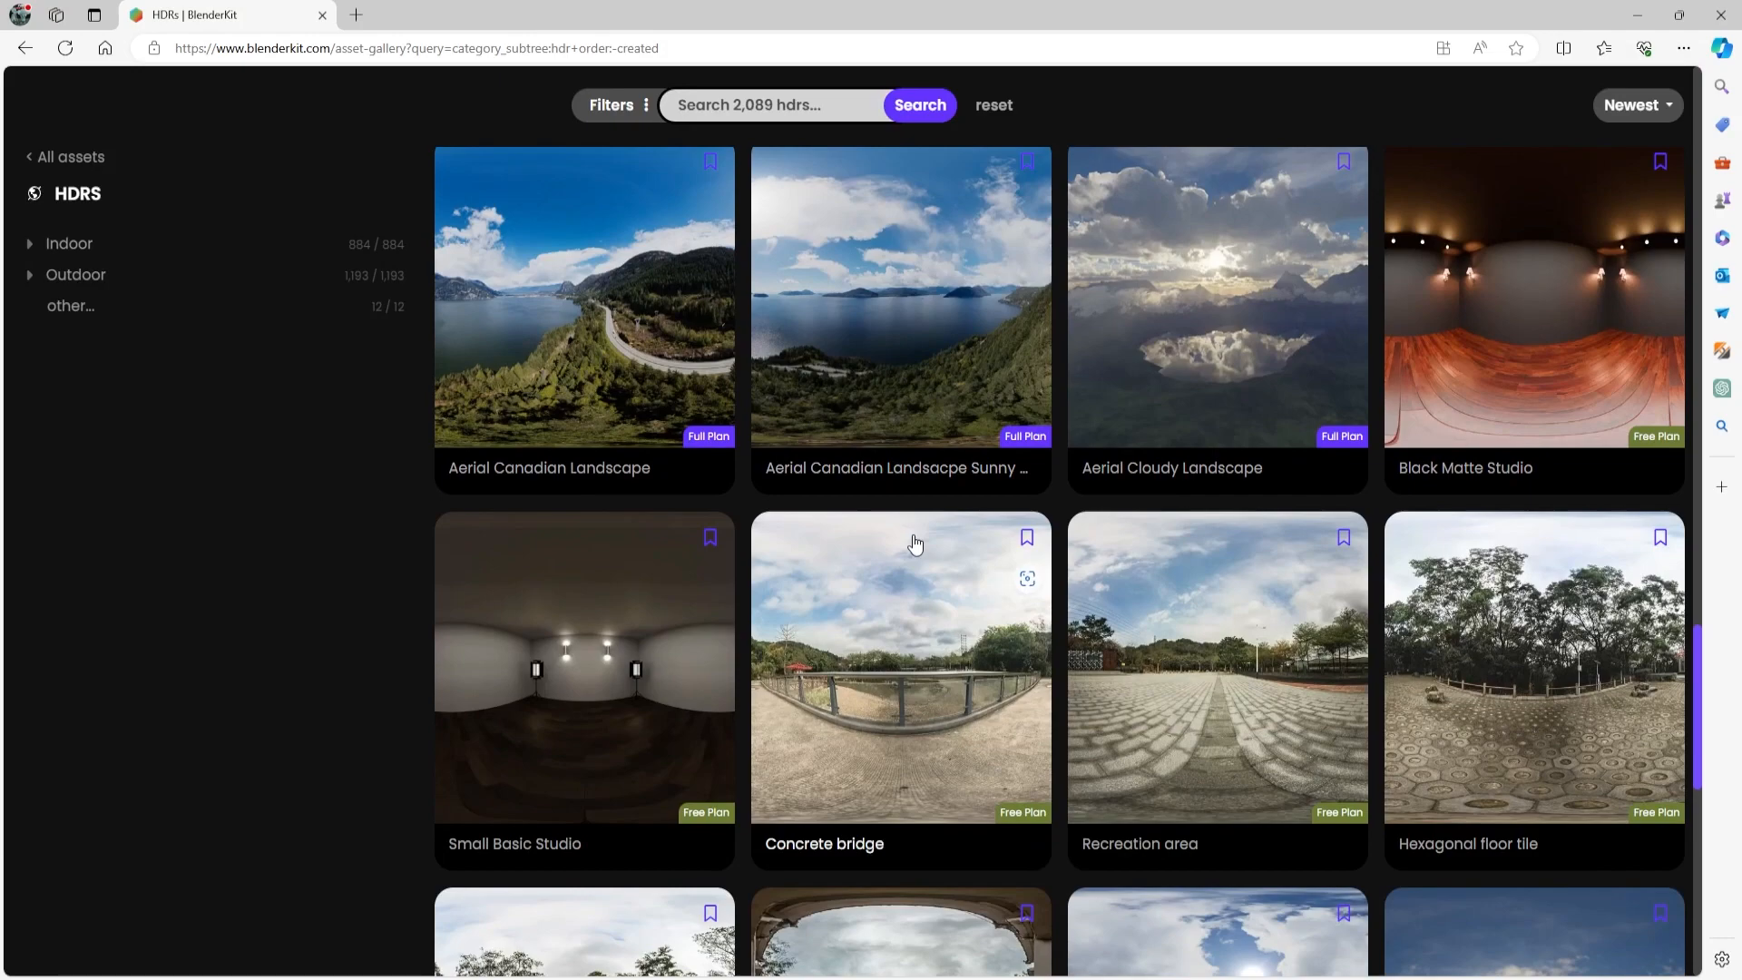
scroll(871, 594, down, 5)
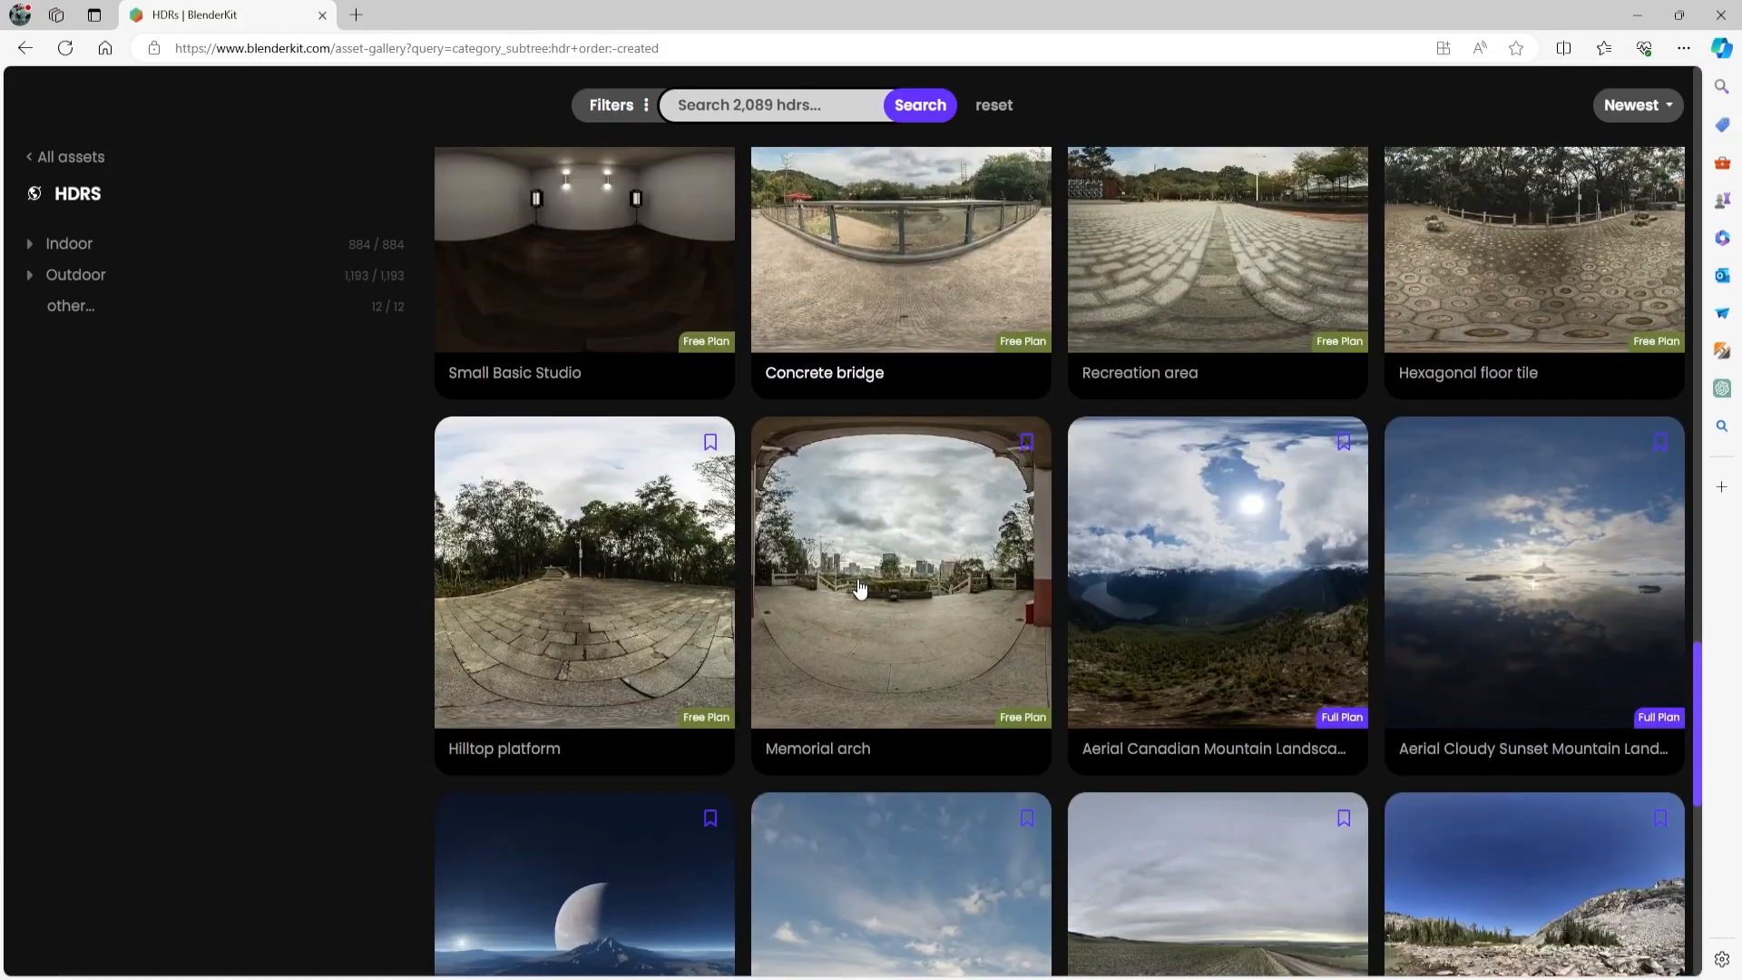
- Return to all assets, switch to the Models category and browse the newest models
click(42, 161)
click(152, 313)
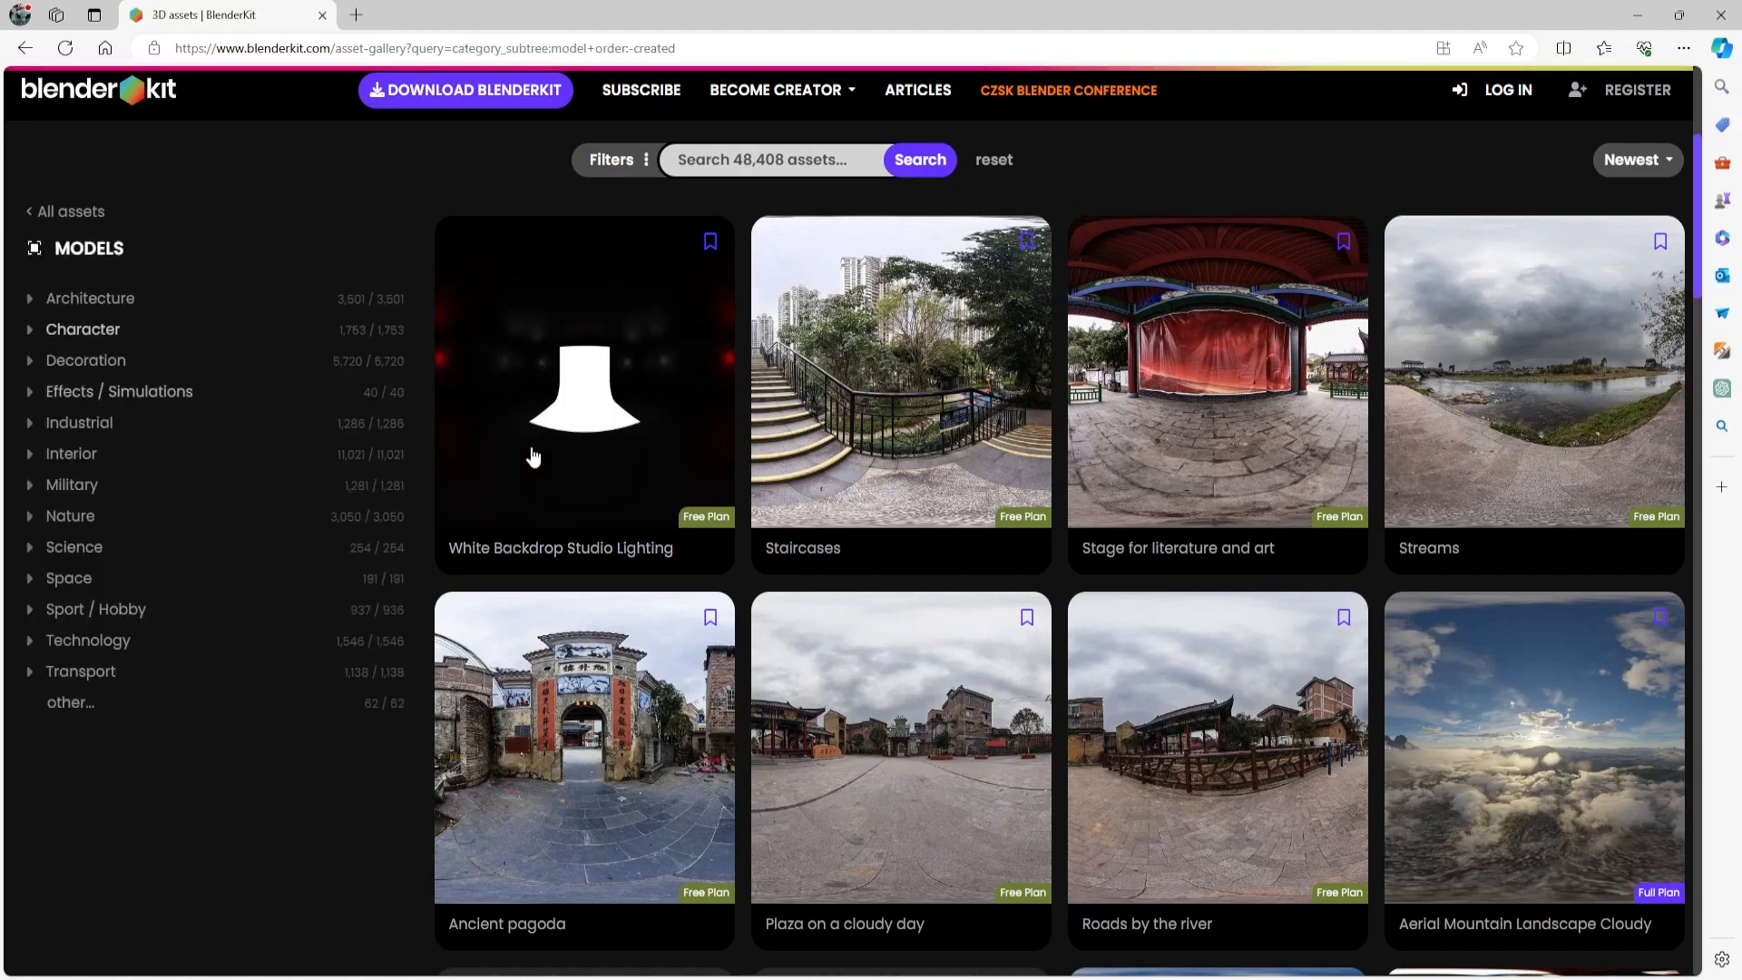
scroll(863, 456, down, 5)
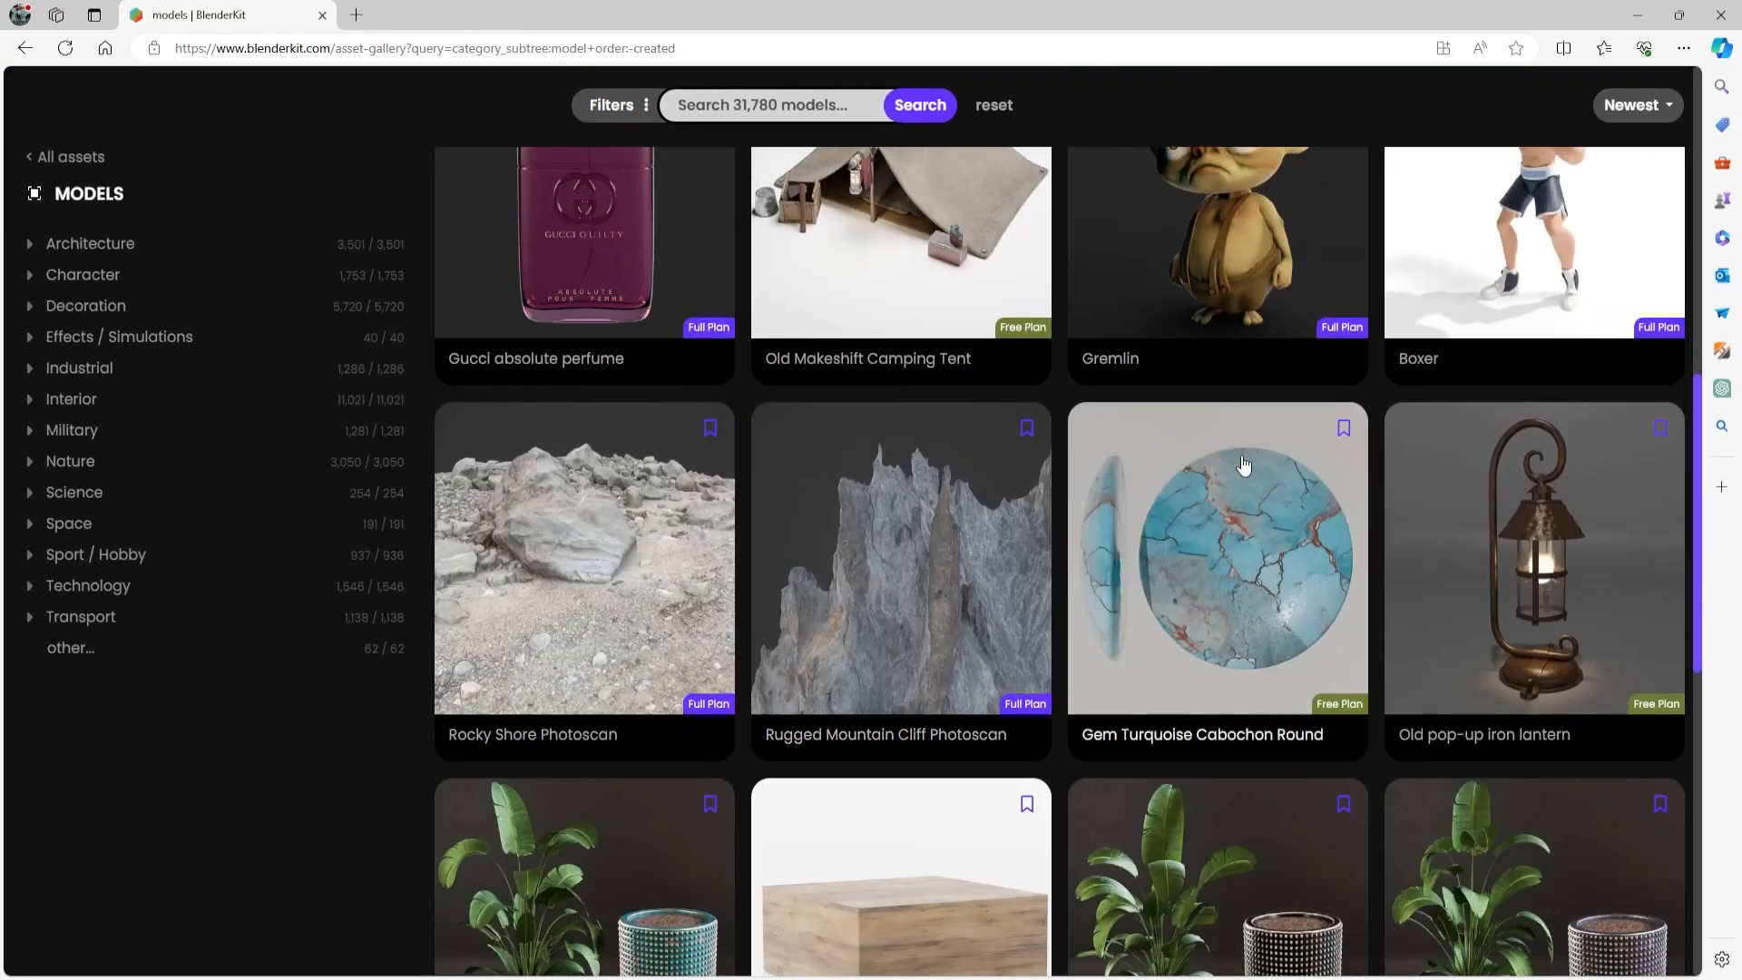
scroll(1243, 465, up, 5)
scroll(756, 752, down, 4)
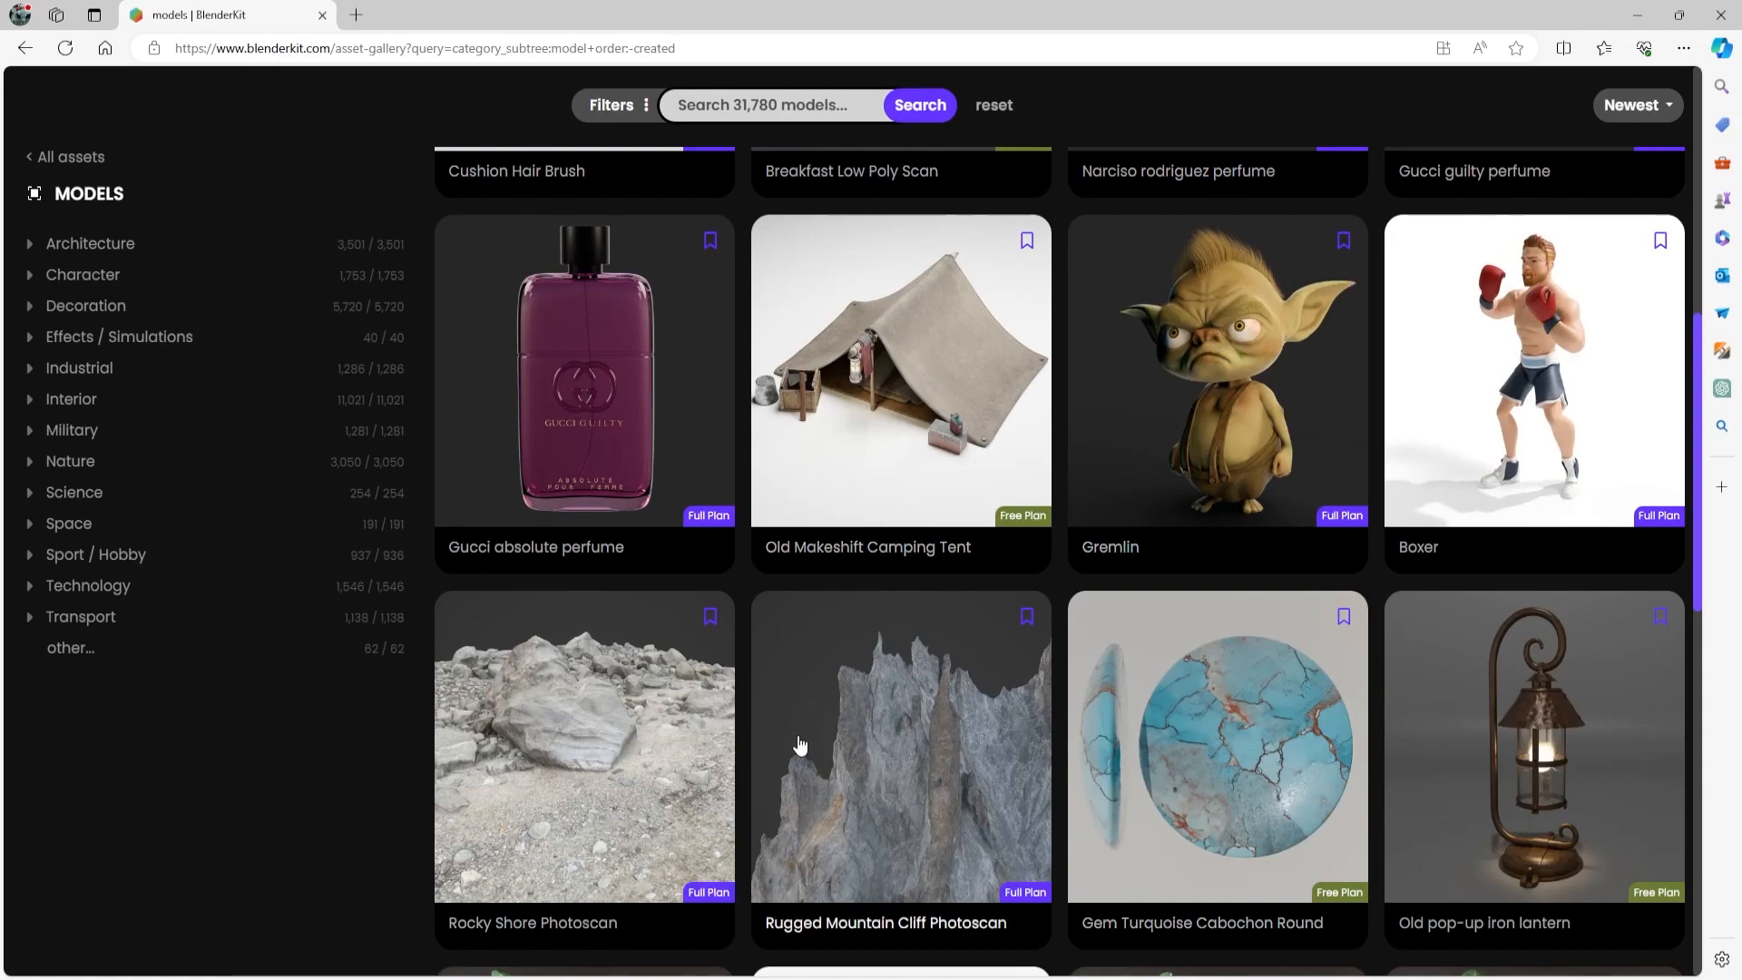
scroll(1107, 466, down, 5)
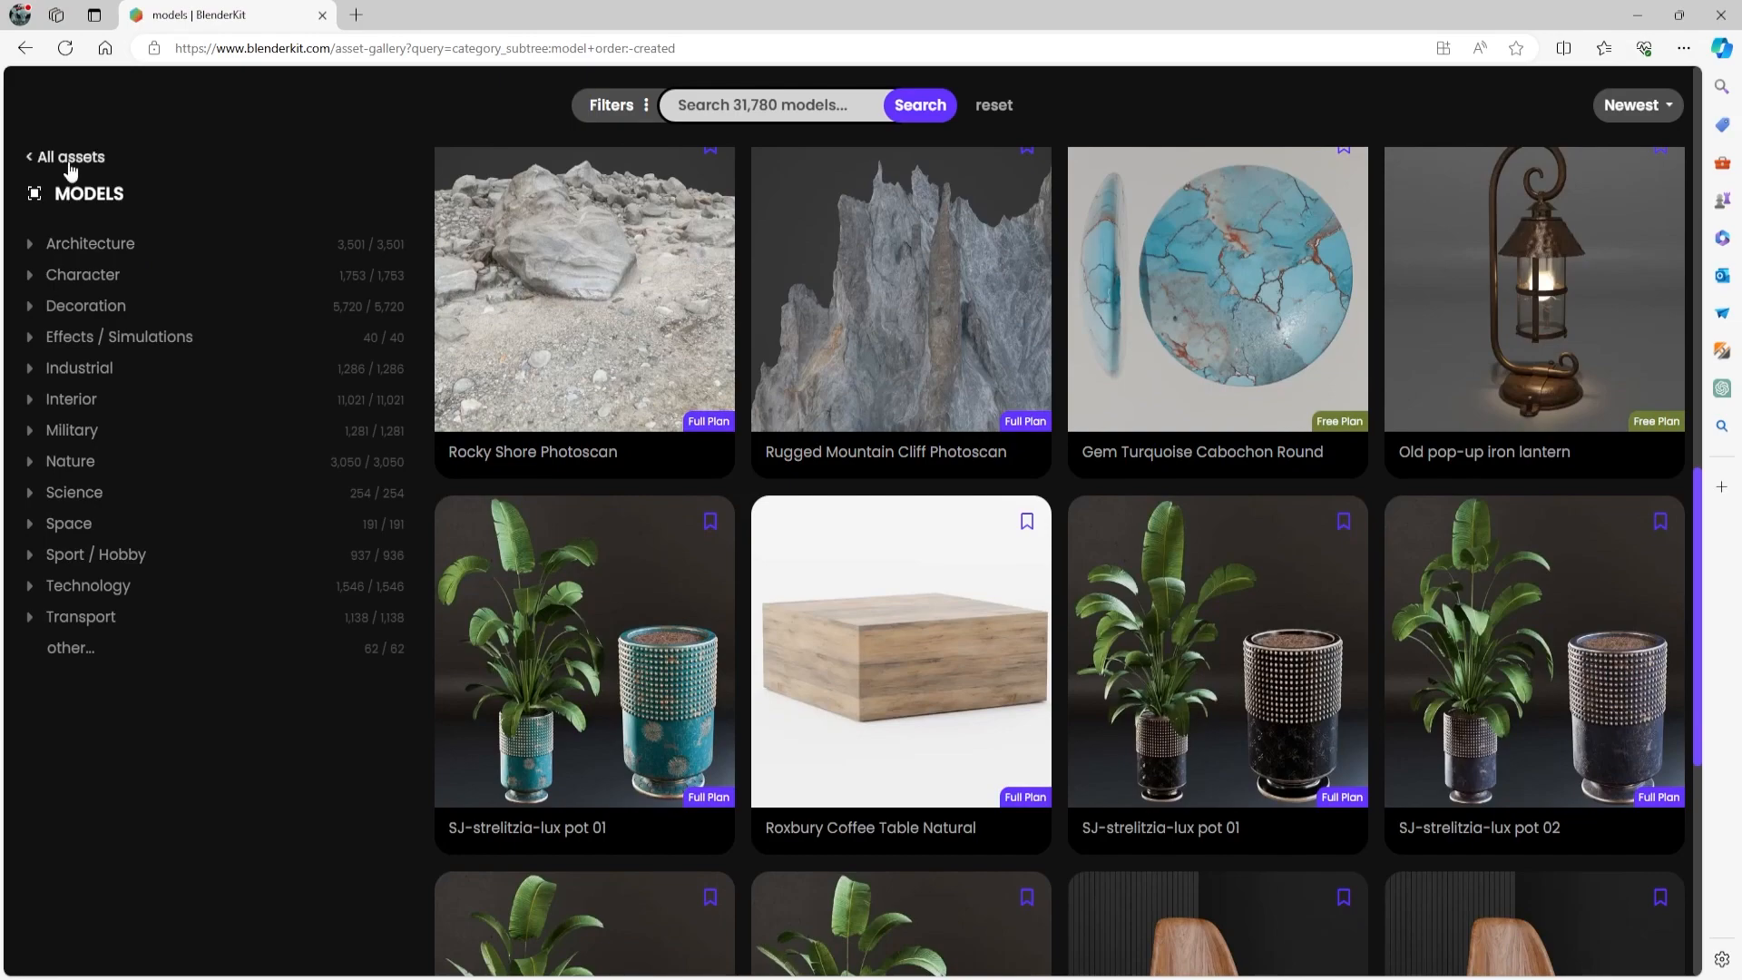
- Filter the models to the Nature category and browse the newest nature models
click(88, 462)
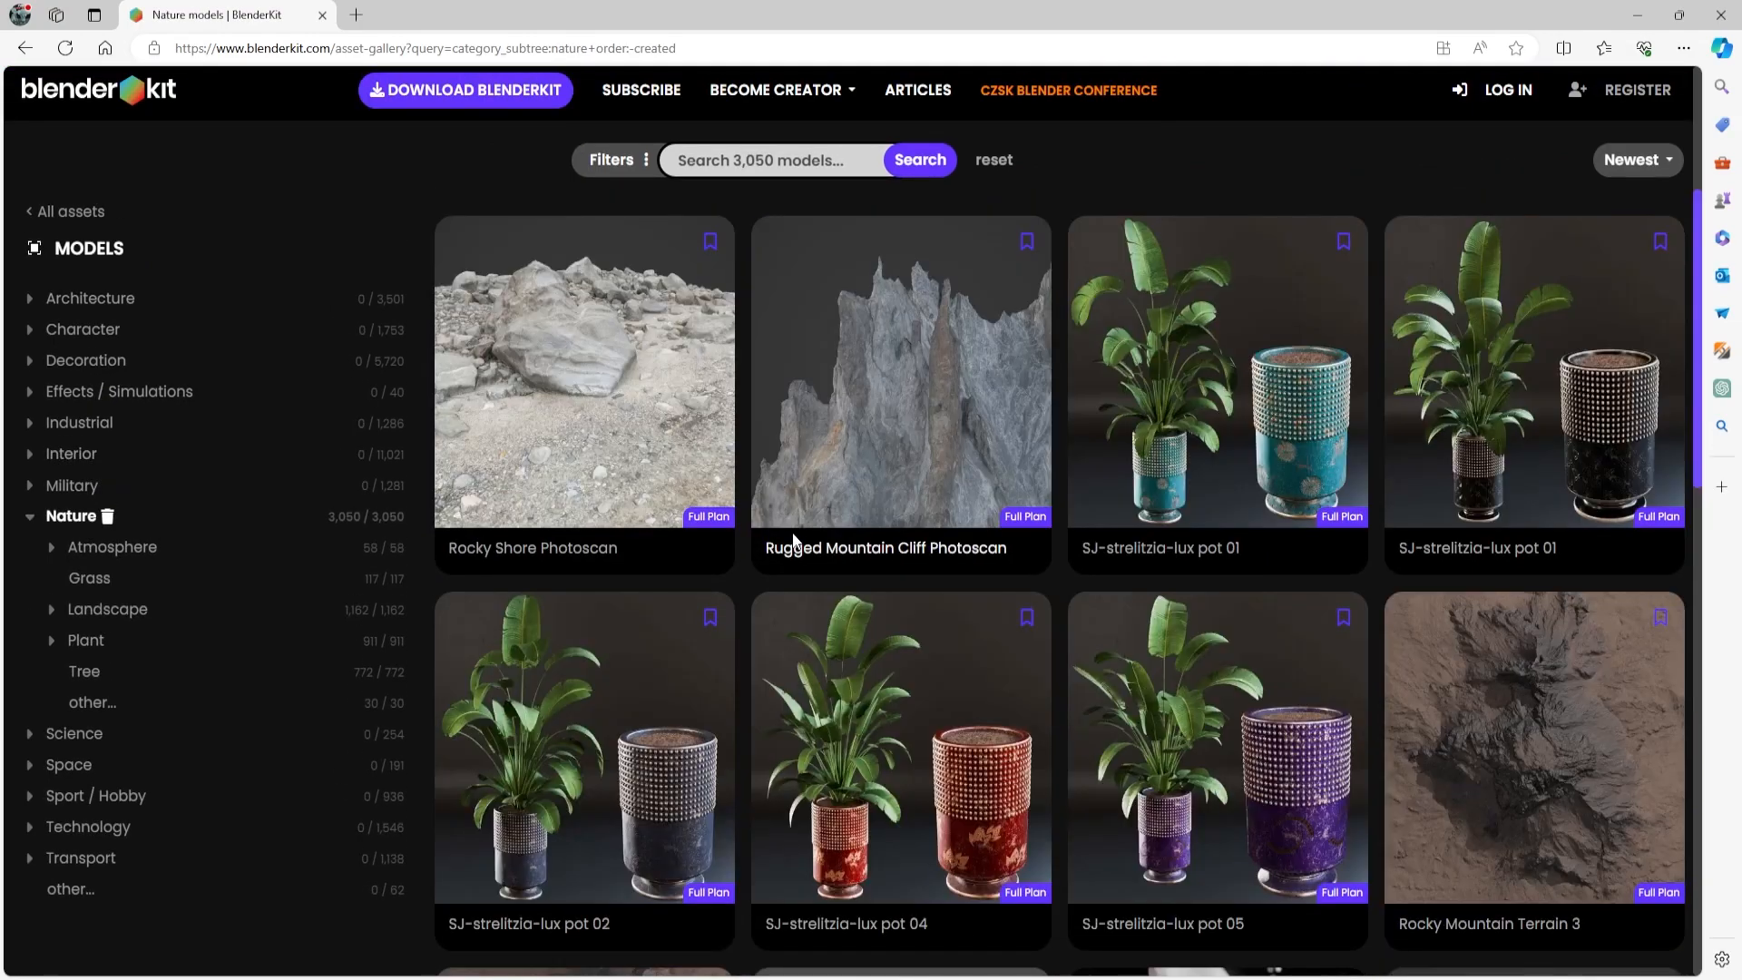
scroll(1107, 484, down, 10)
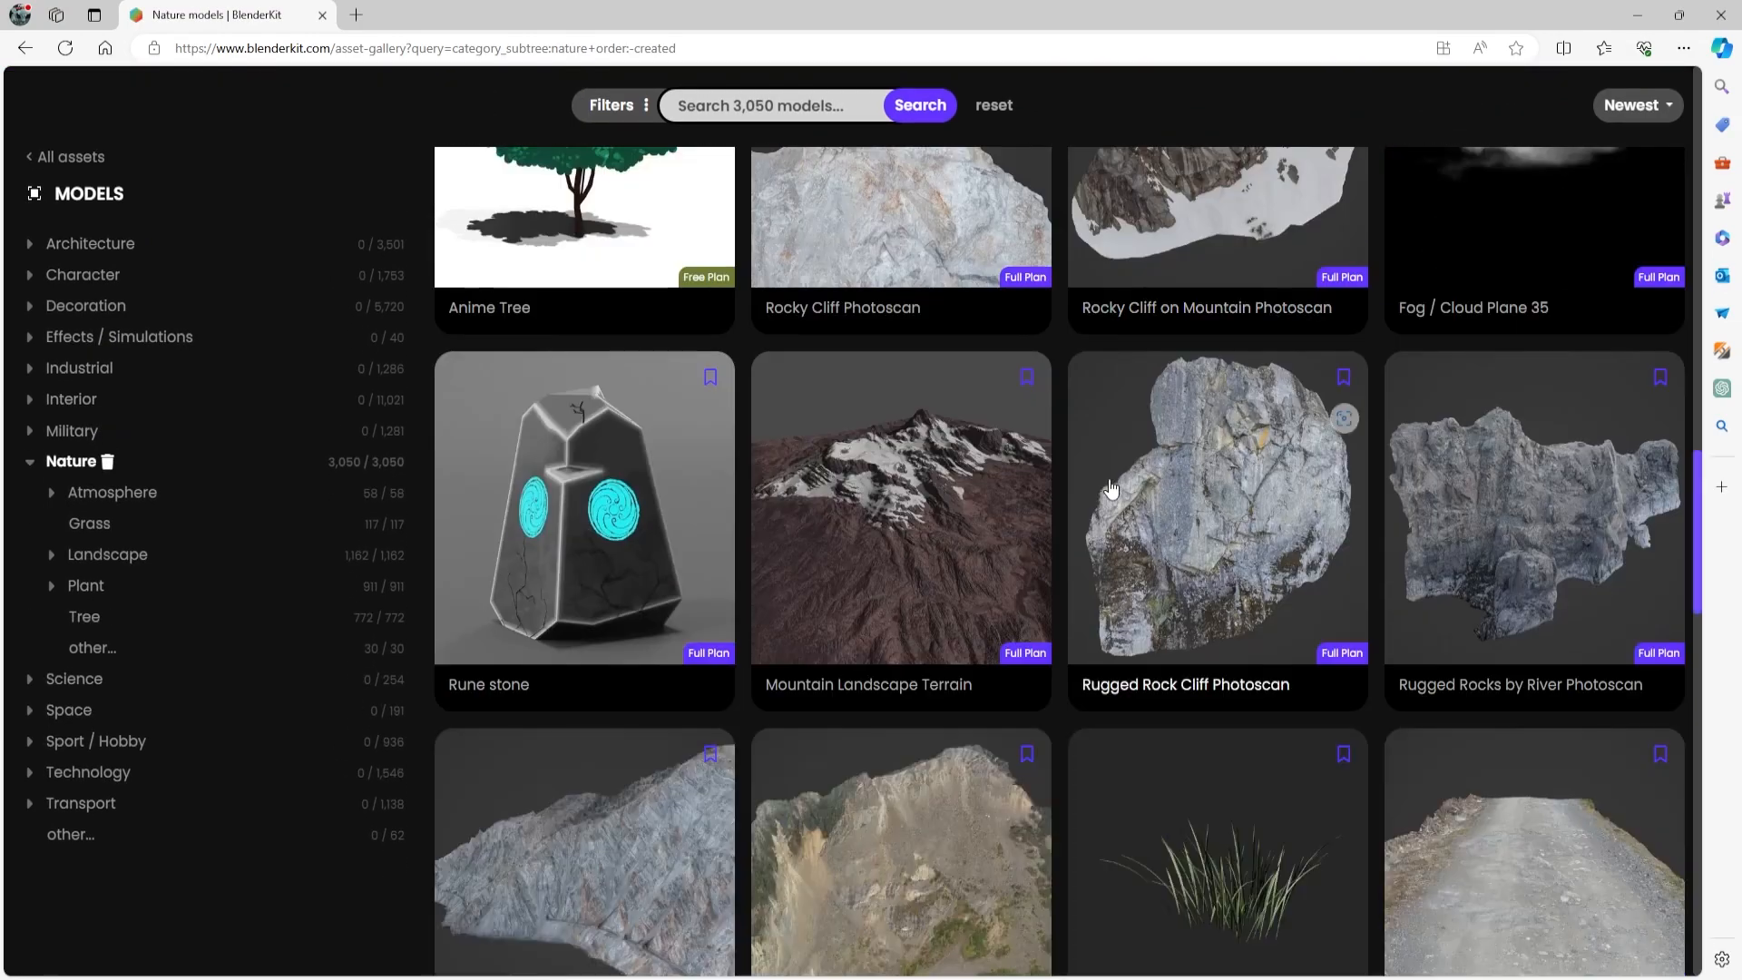
scroll(1088, 476, down, 6)
scroll(1085, 471, up, 4)
scroll(1049, 475, down, 5)
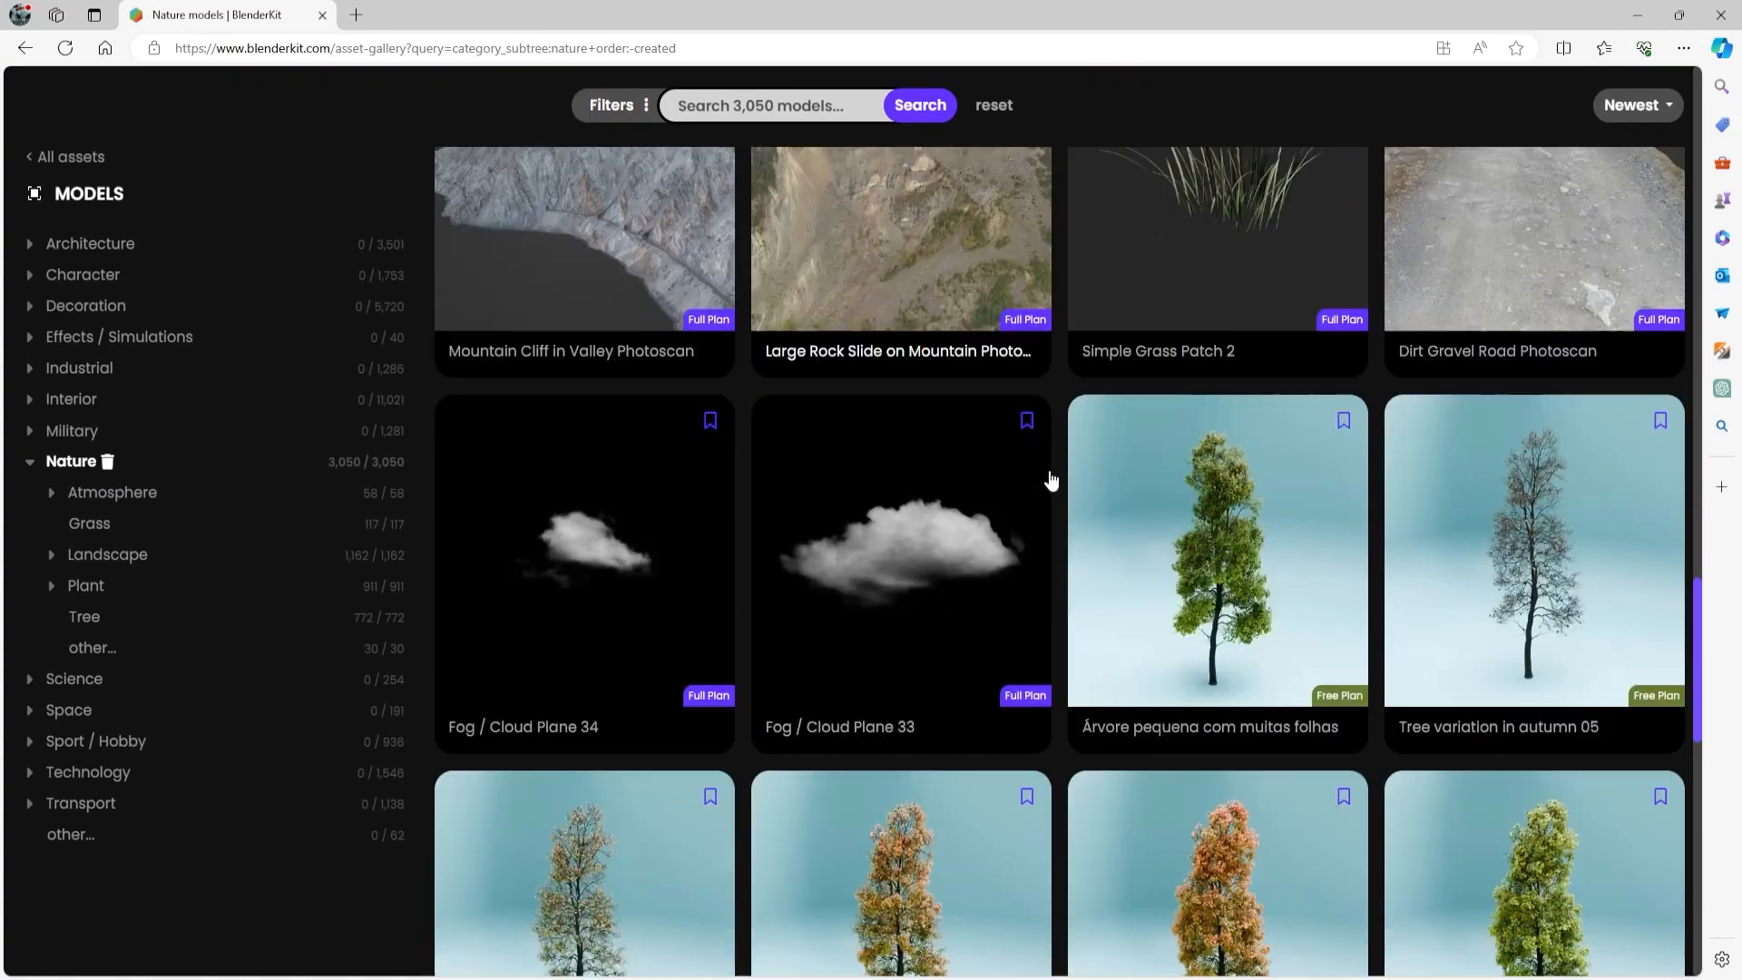
scroll(1111, 446, down, 6)
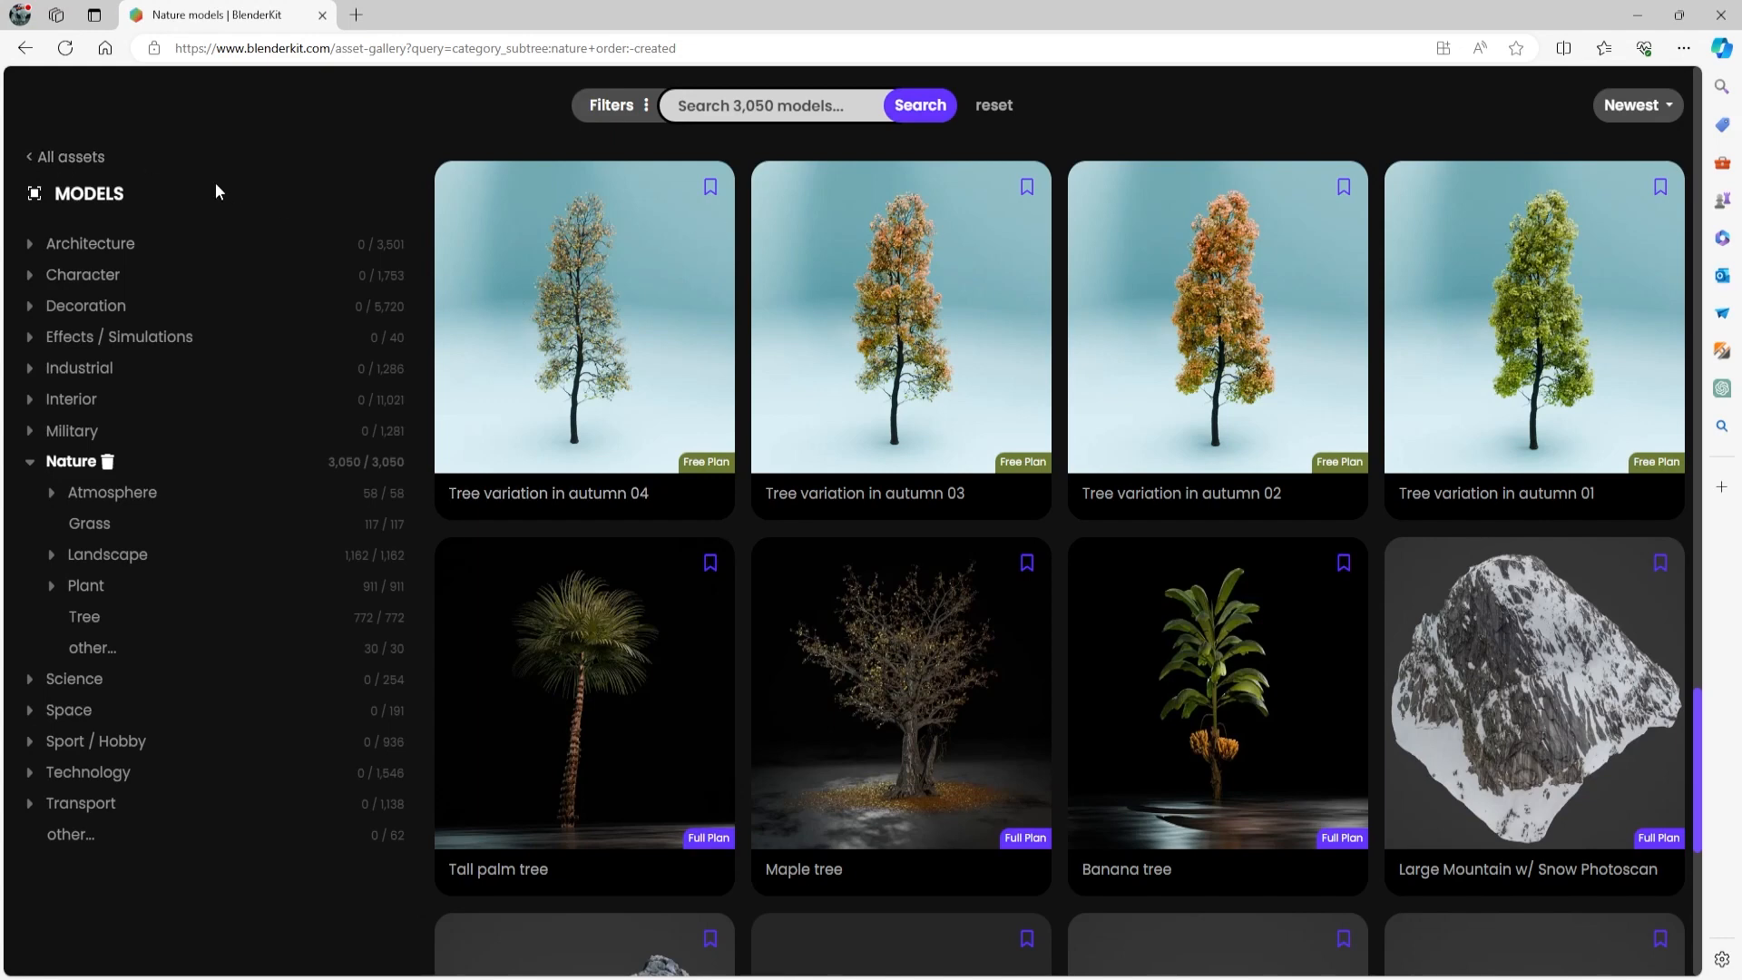
- Return to all assets, switch to the Scenes category and browse the newest scenes
click(79, 160)
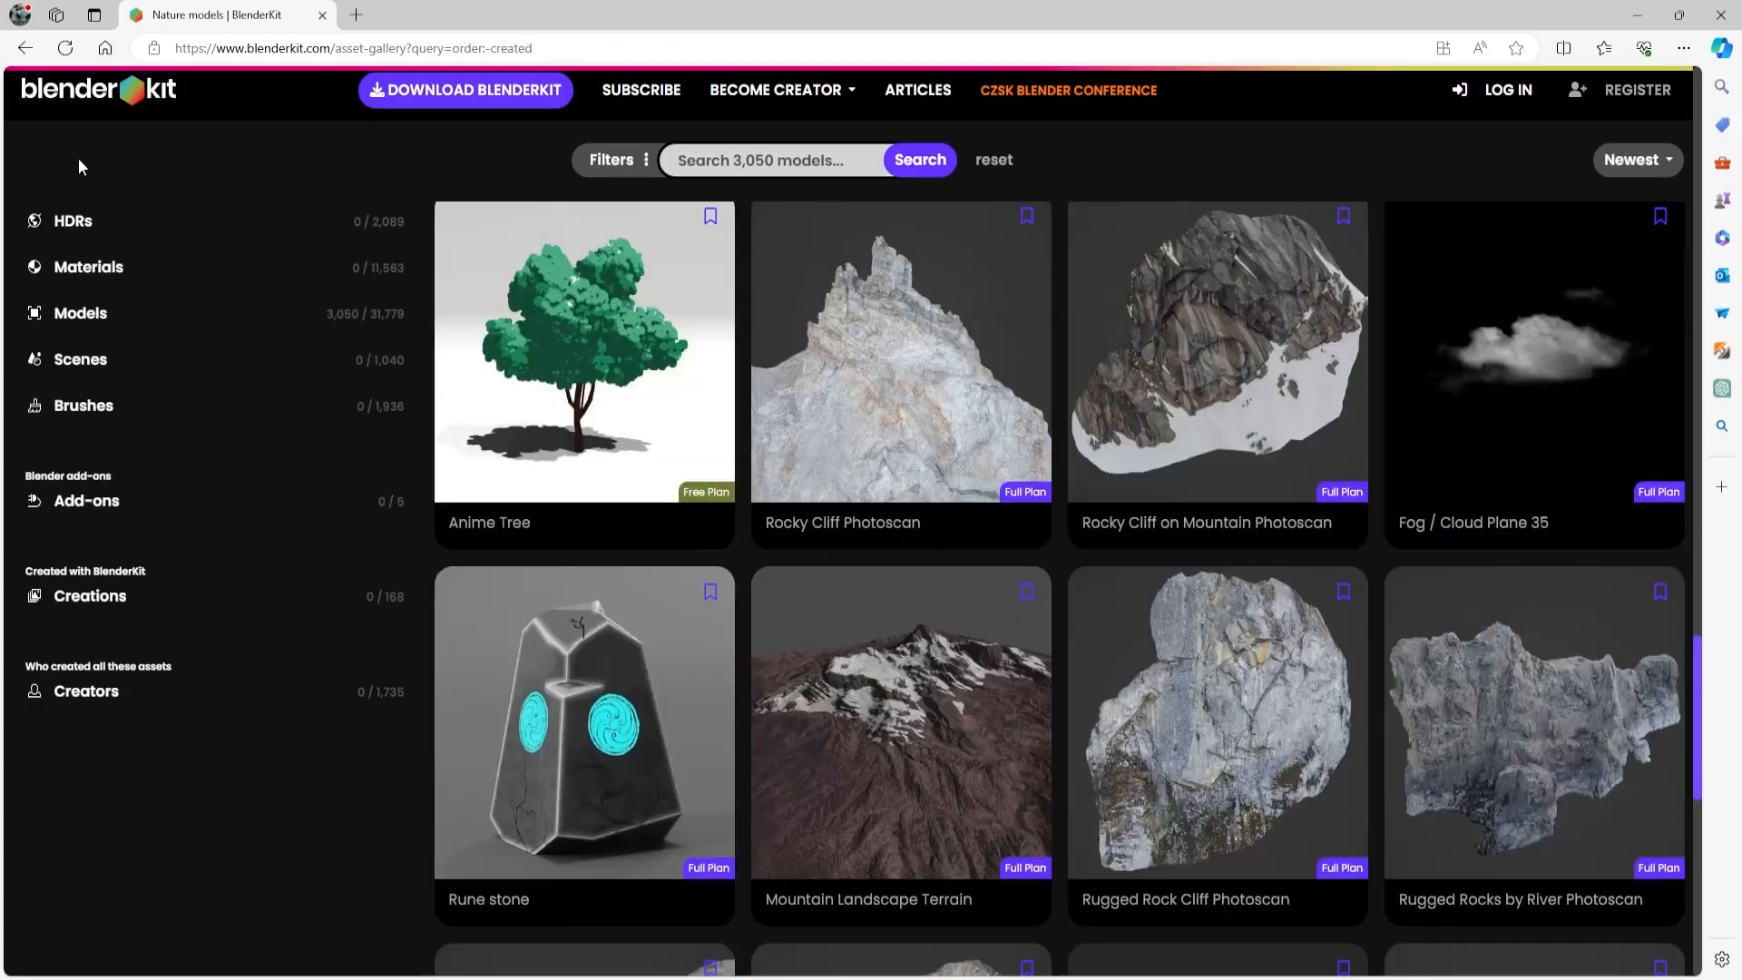
click(100, 366)
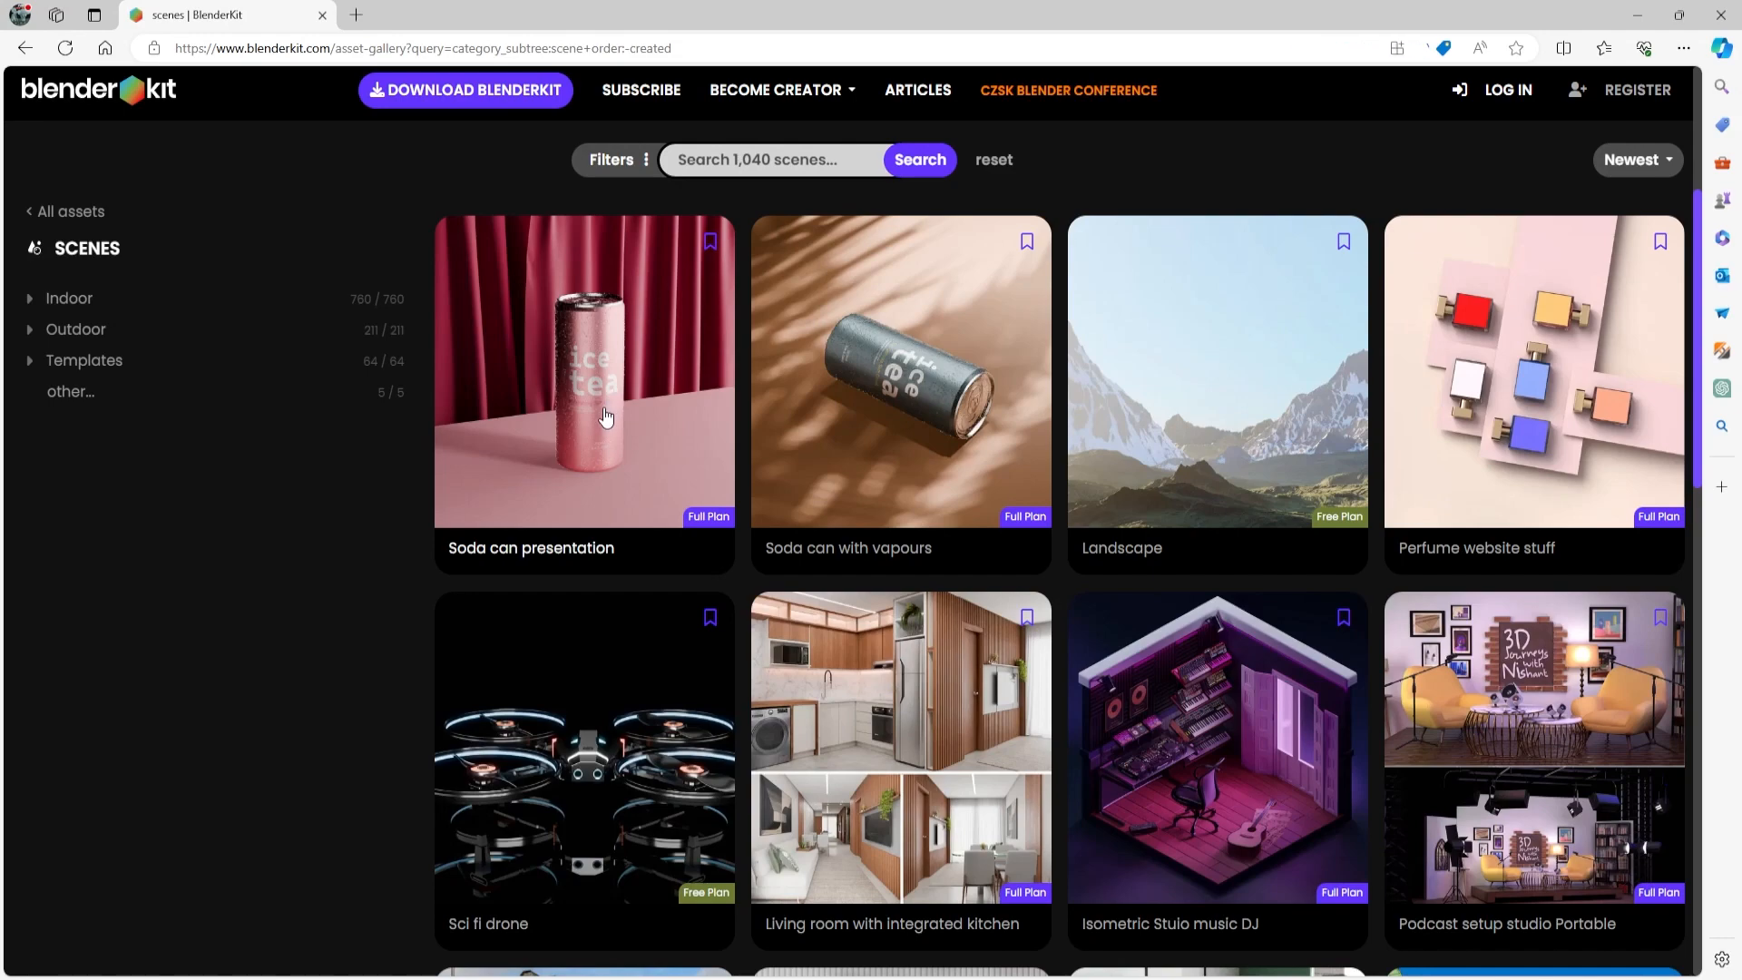
scroll(608, 413, down, 3)
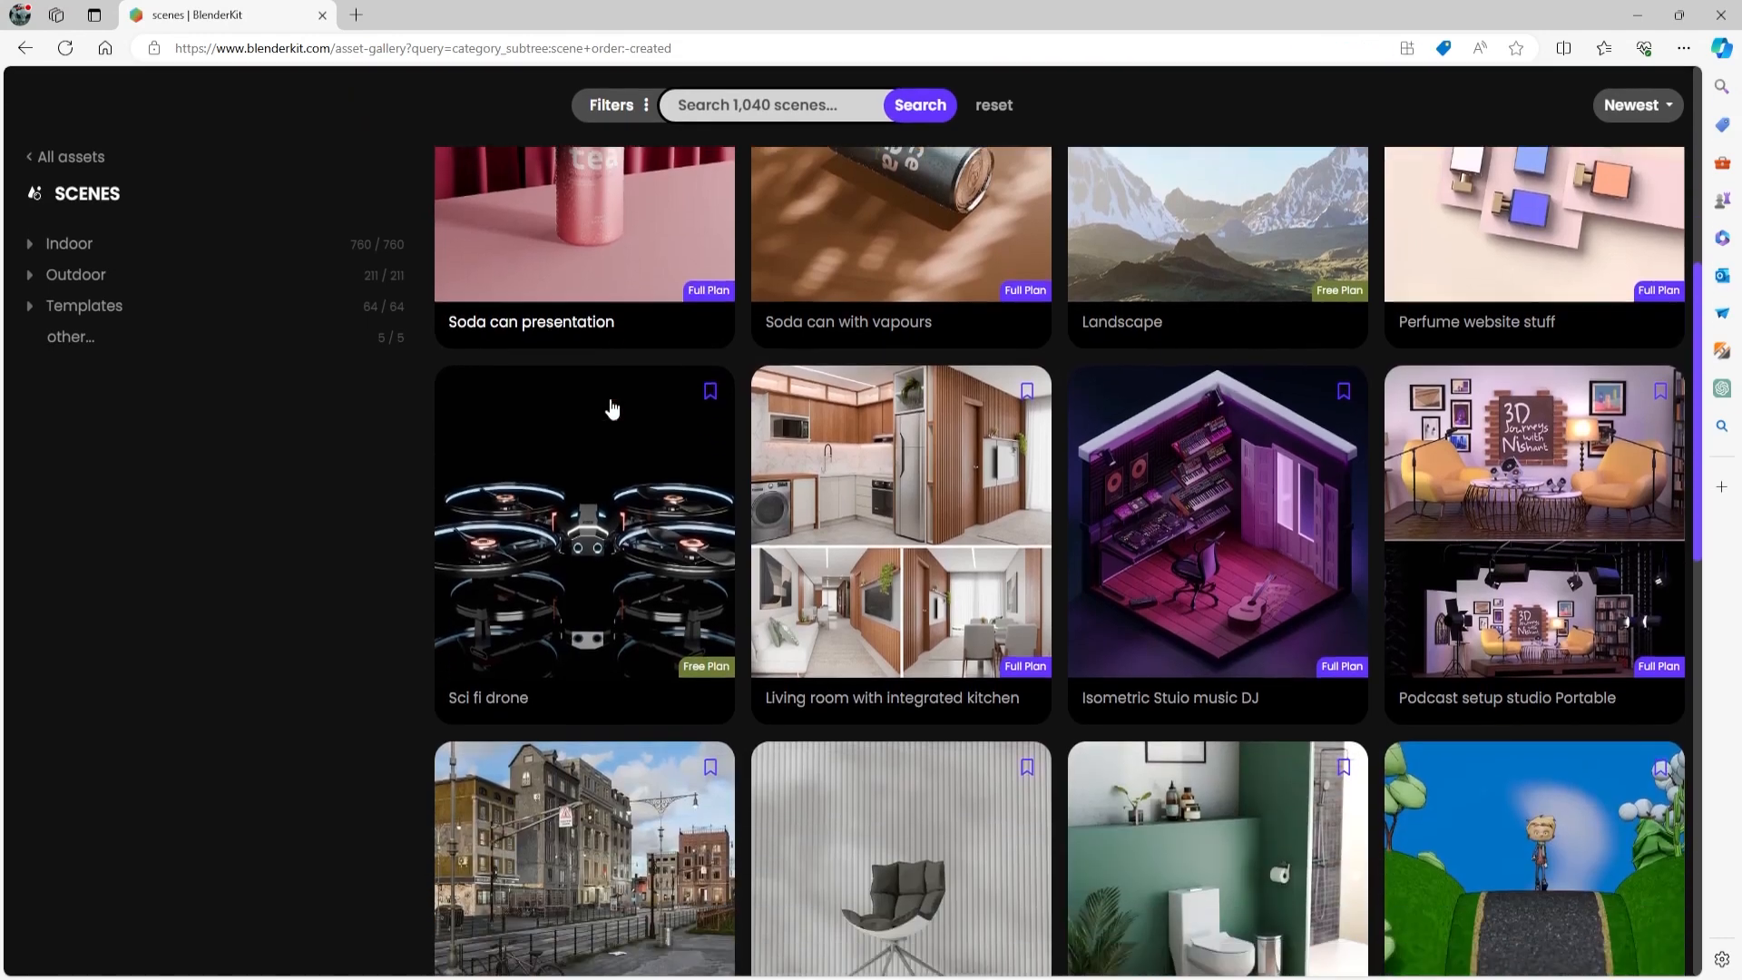
scroll(610, 410, down, 2)
scroll(608, 408, down, 6)
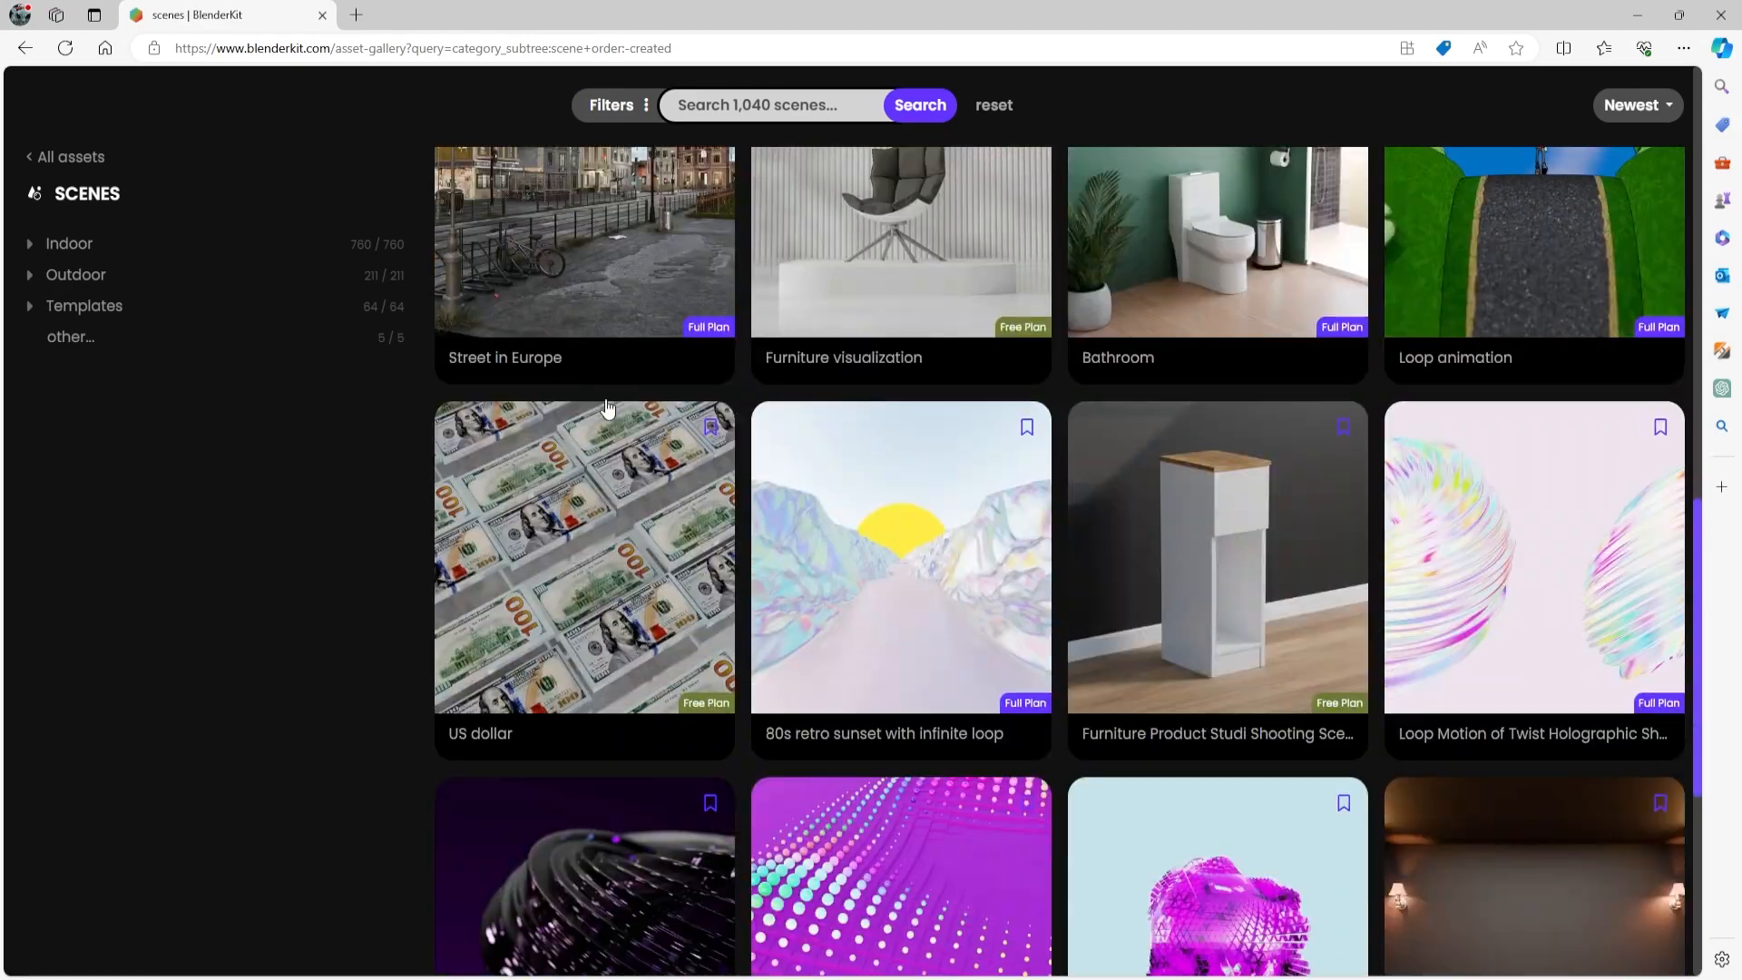
scroll(608, 408, down, 5)
scroll(608, 410, down, 4)
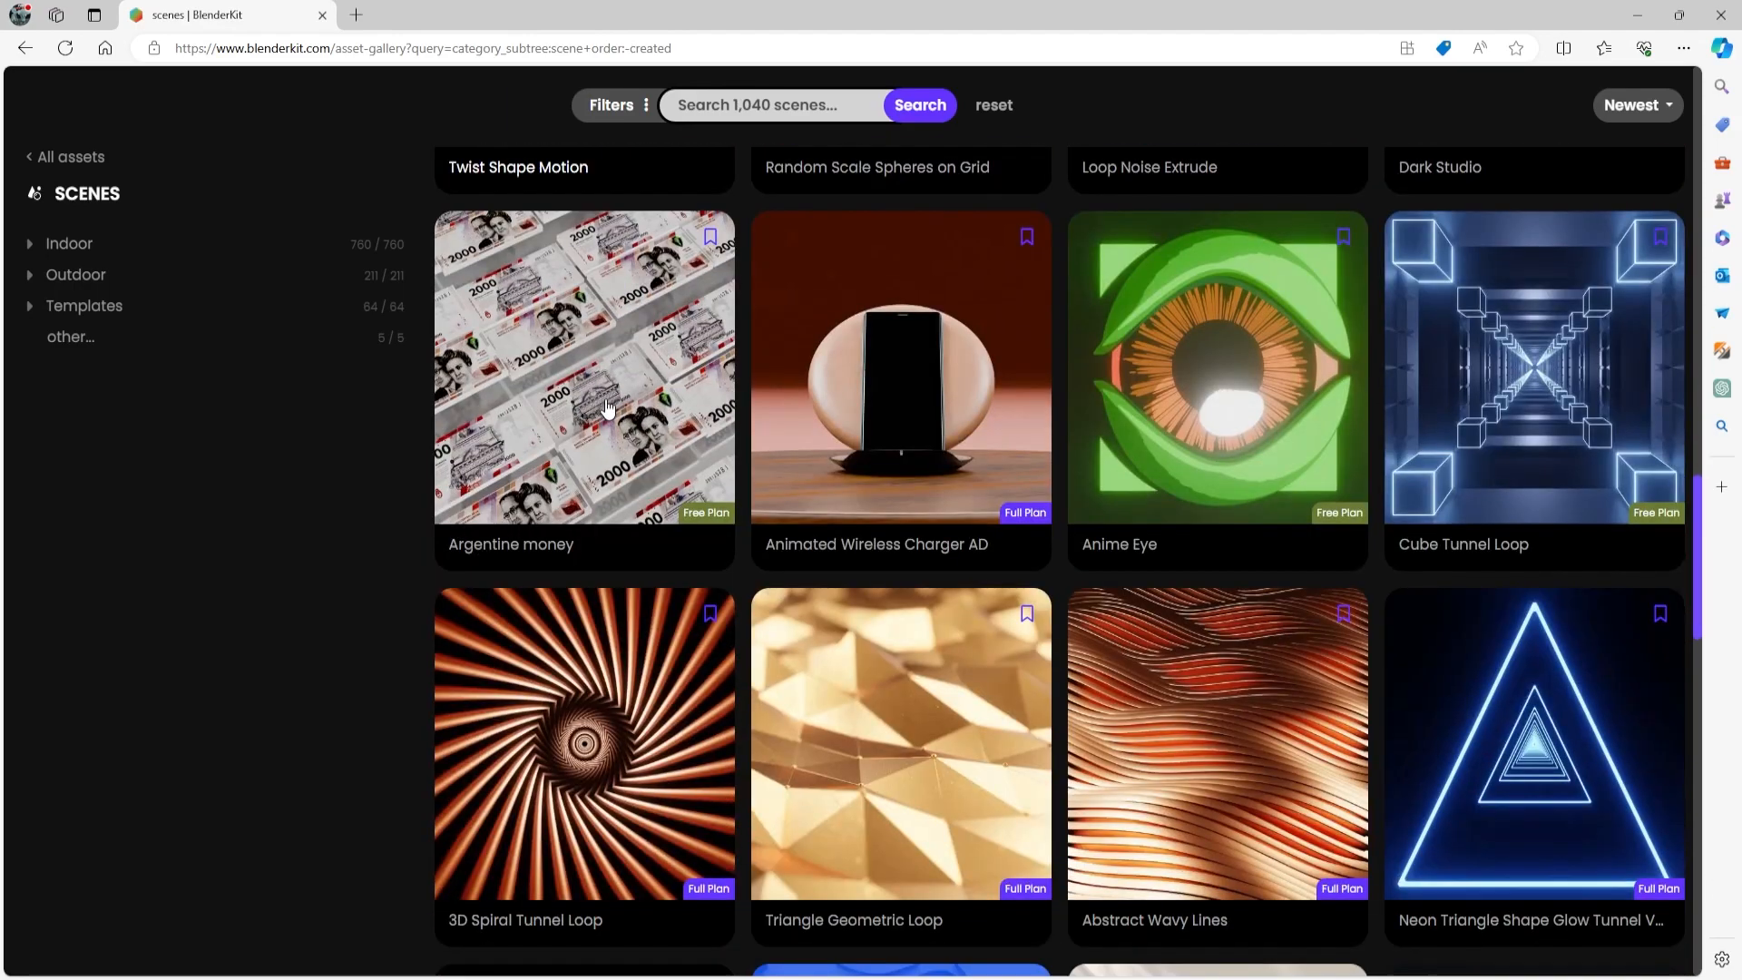
scroll(641, 530, up, 5)
scroll(1531, 499, down, 4)
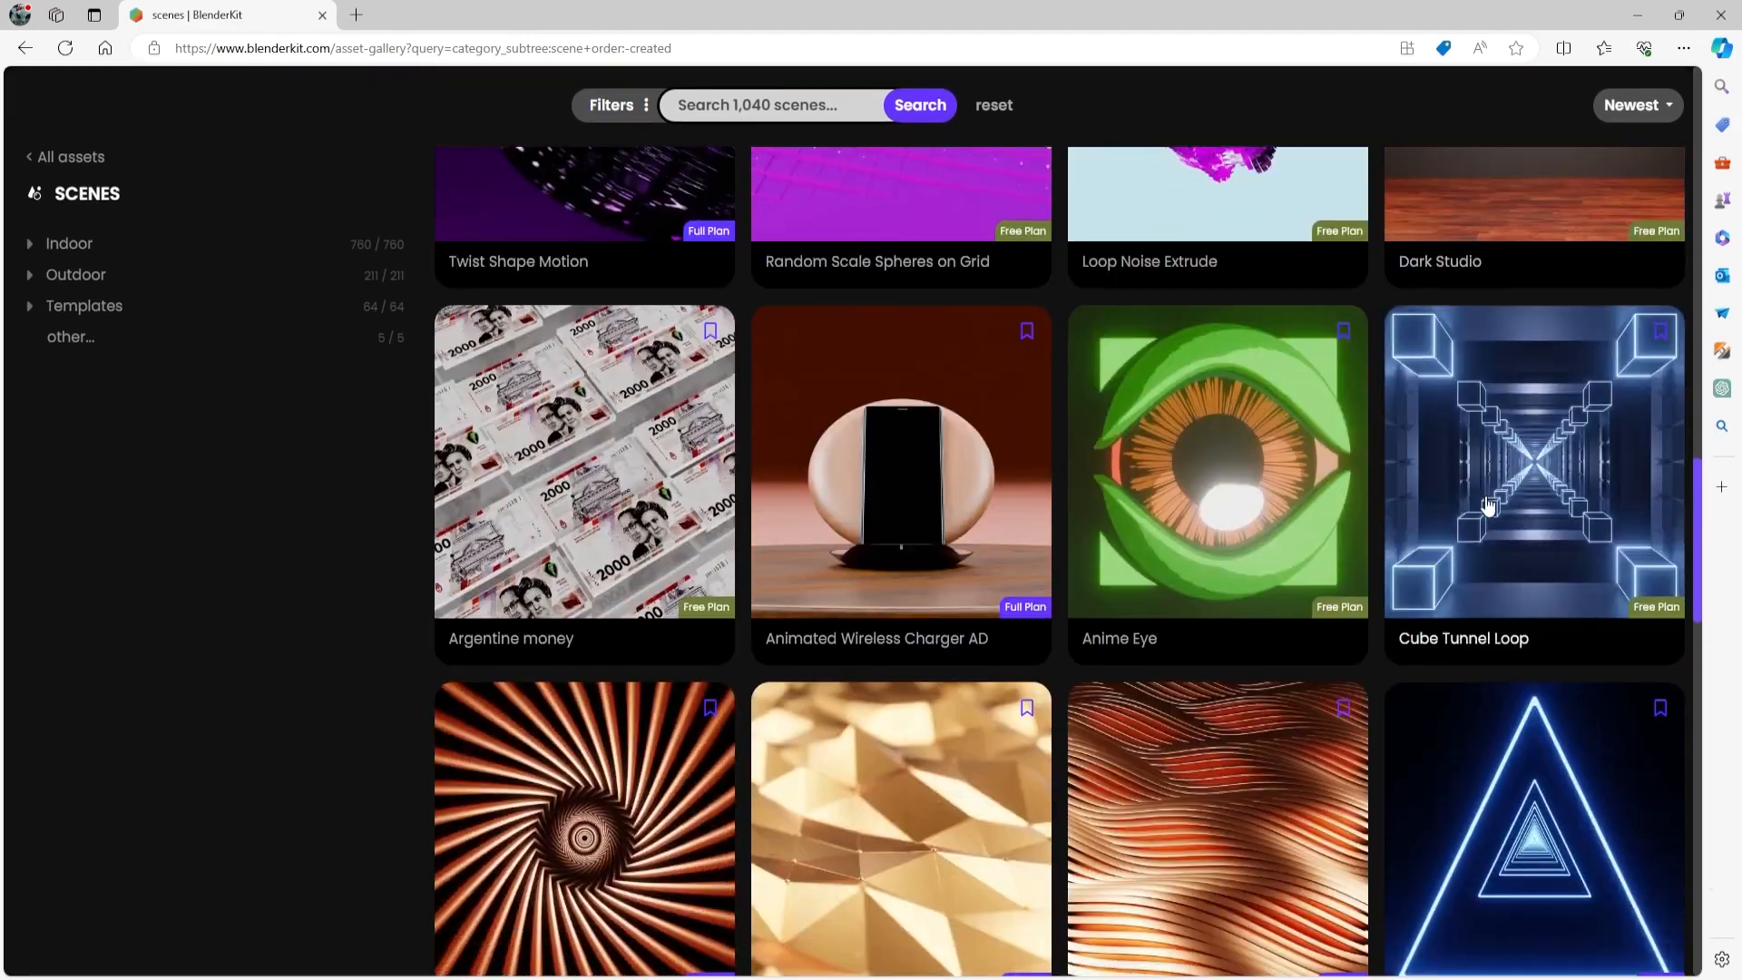
- Preview and close the Animated Wireless Charger AD and Neon Triangle Shape Glow Tunnel VJ Loop scenes
click(862, 473)
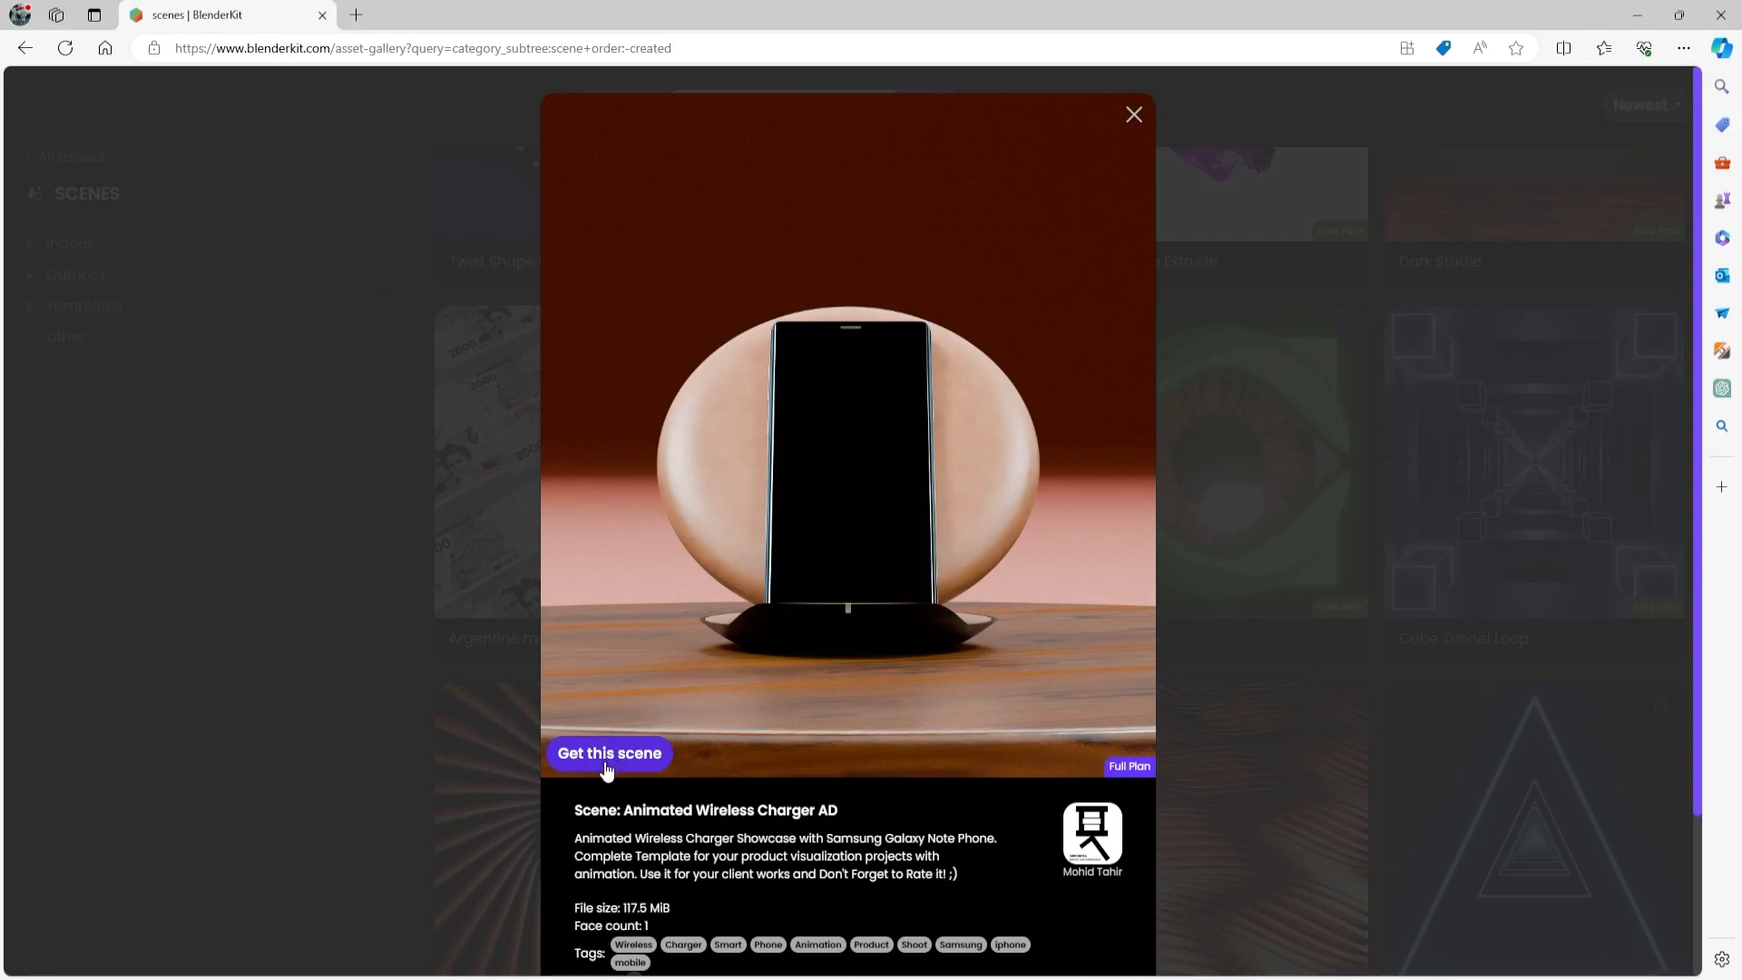
click(1264, 586)
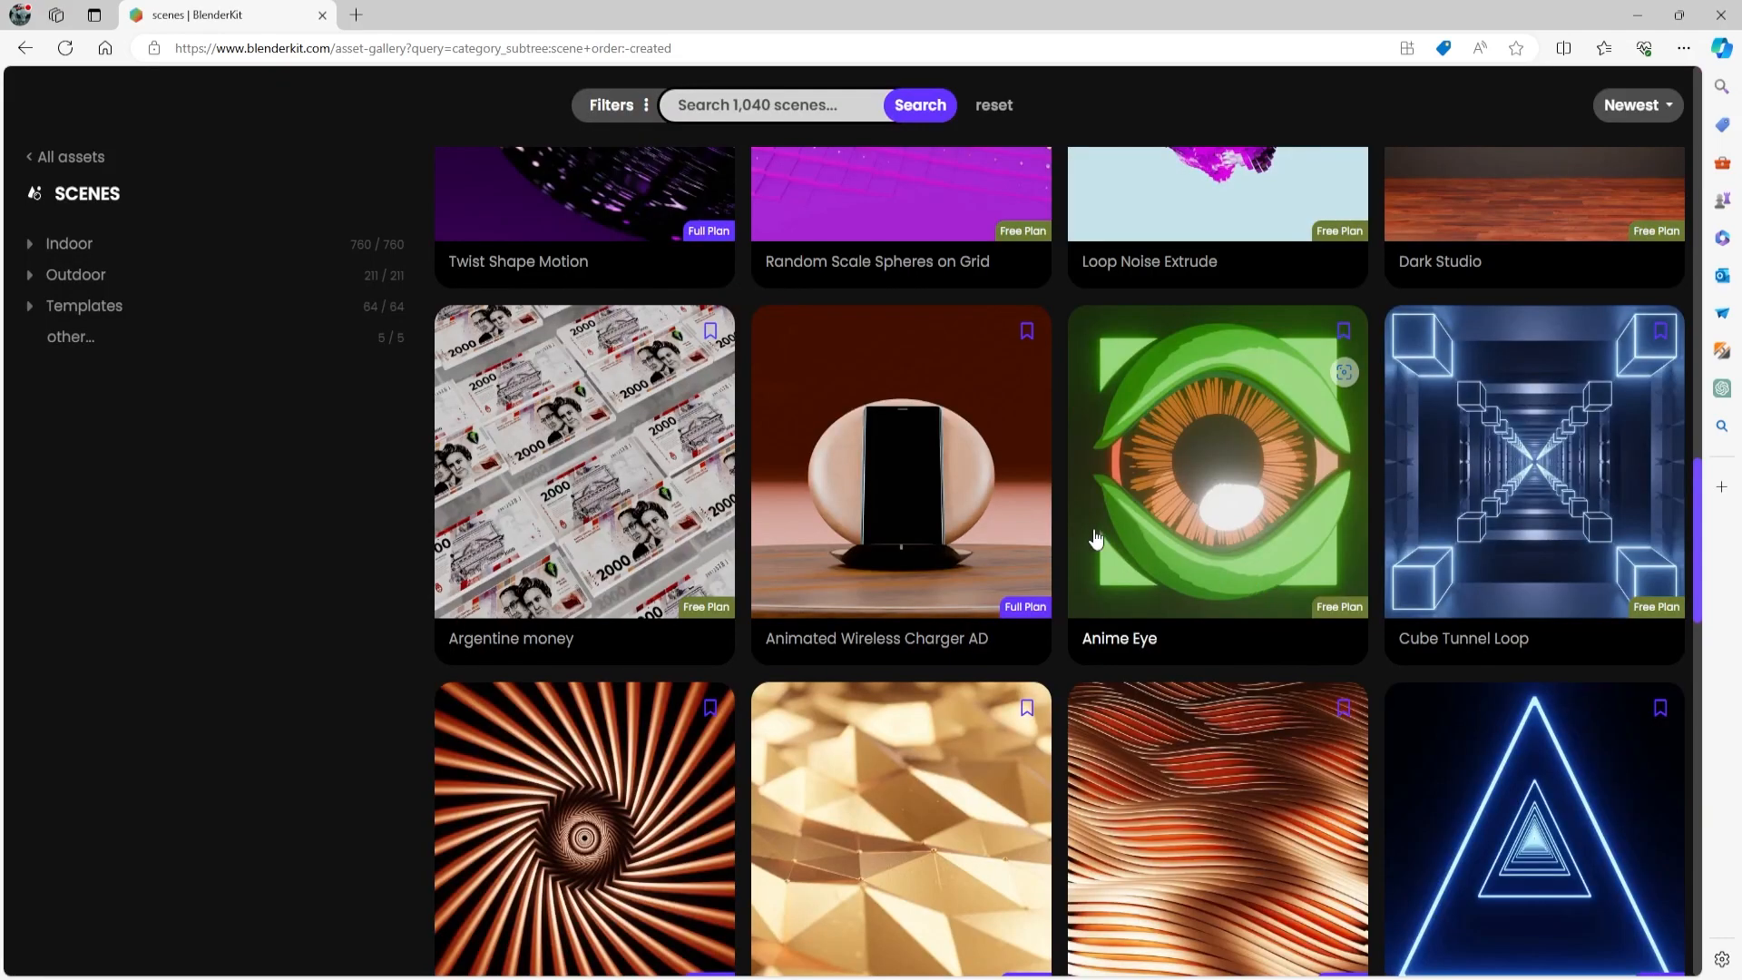
scroll(1270, 544, down, 4)
click(1532, 435)
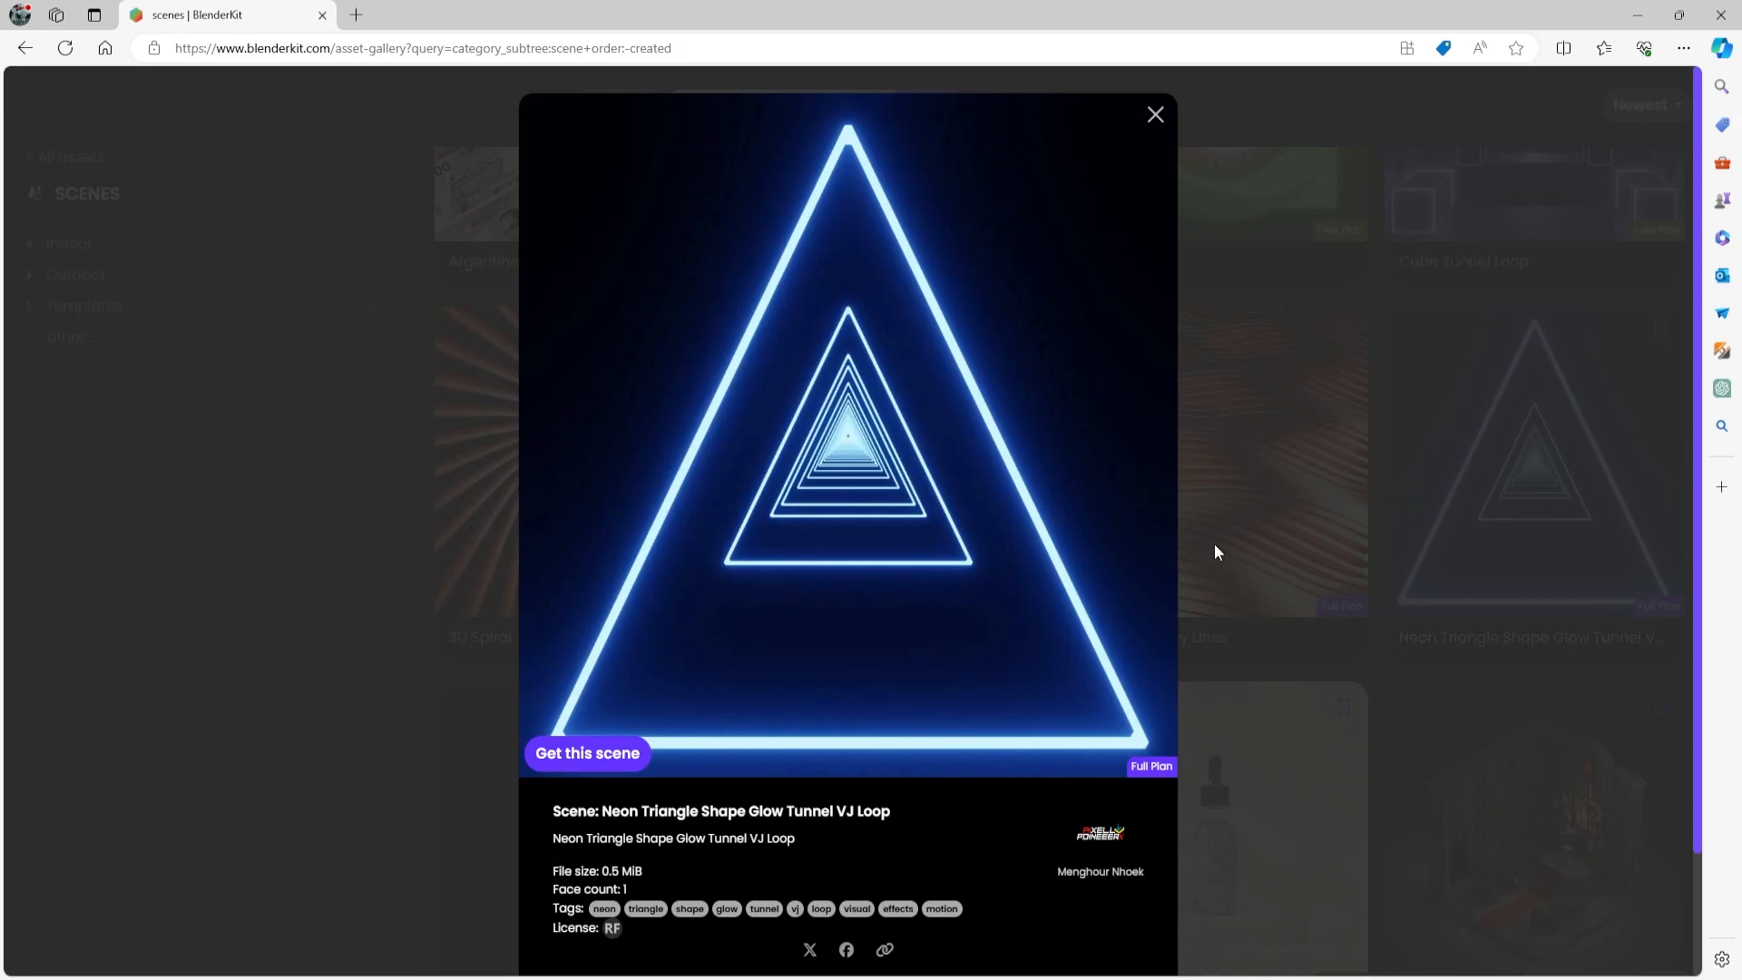
click(1298, 475)
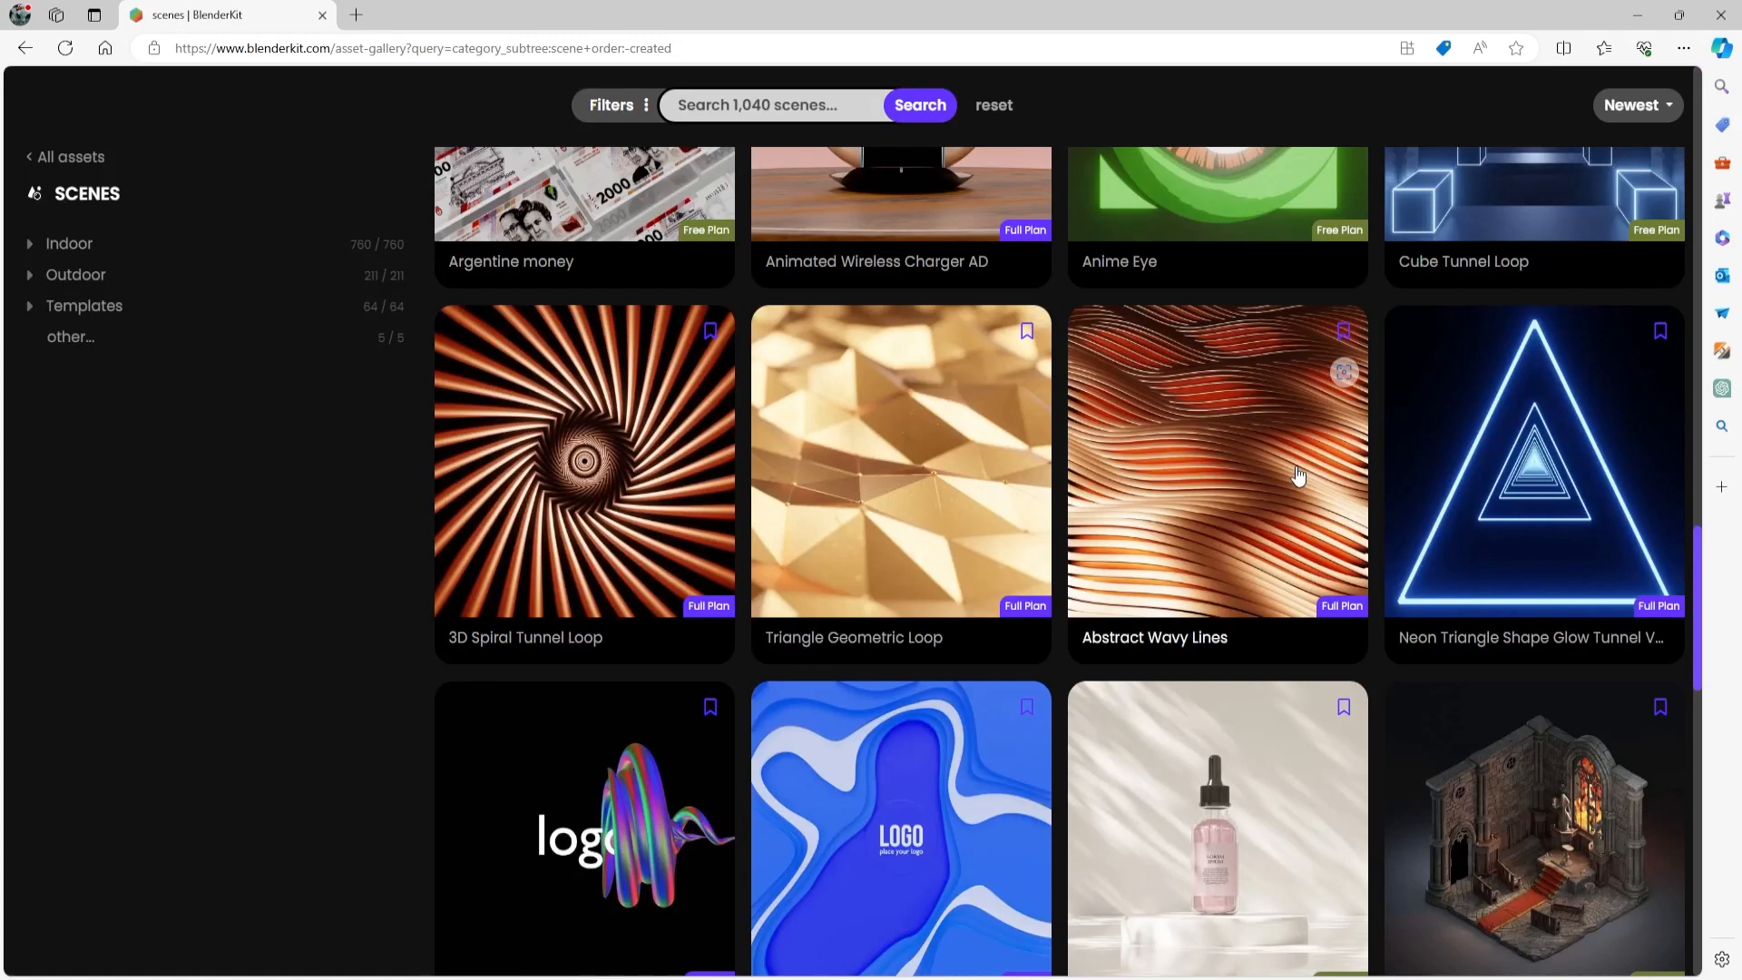
- View the details of the Product visualization scene and close its preview
scroll(1229, 451, down, 4)
click(1229, 451)
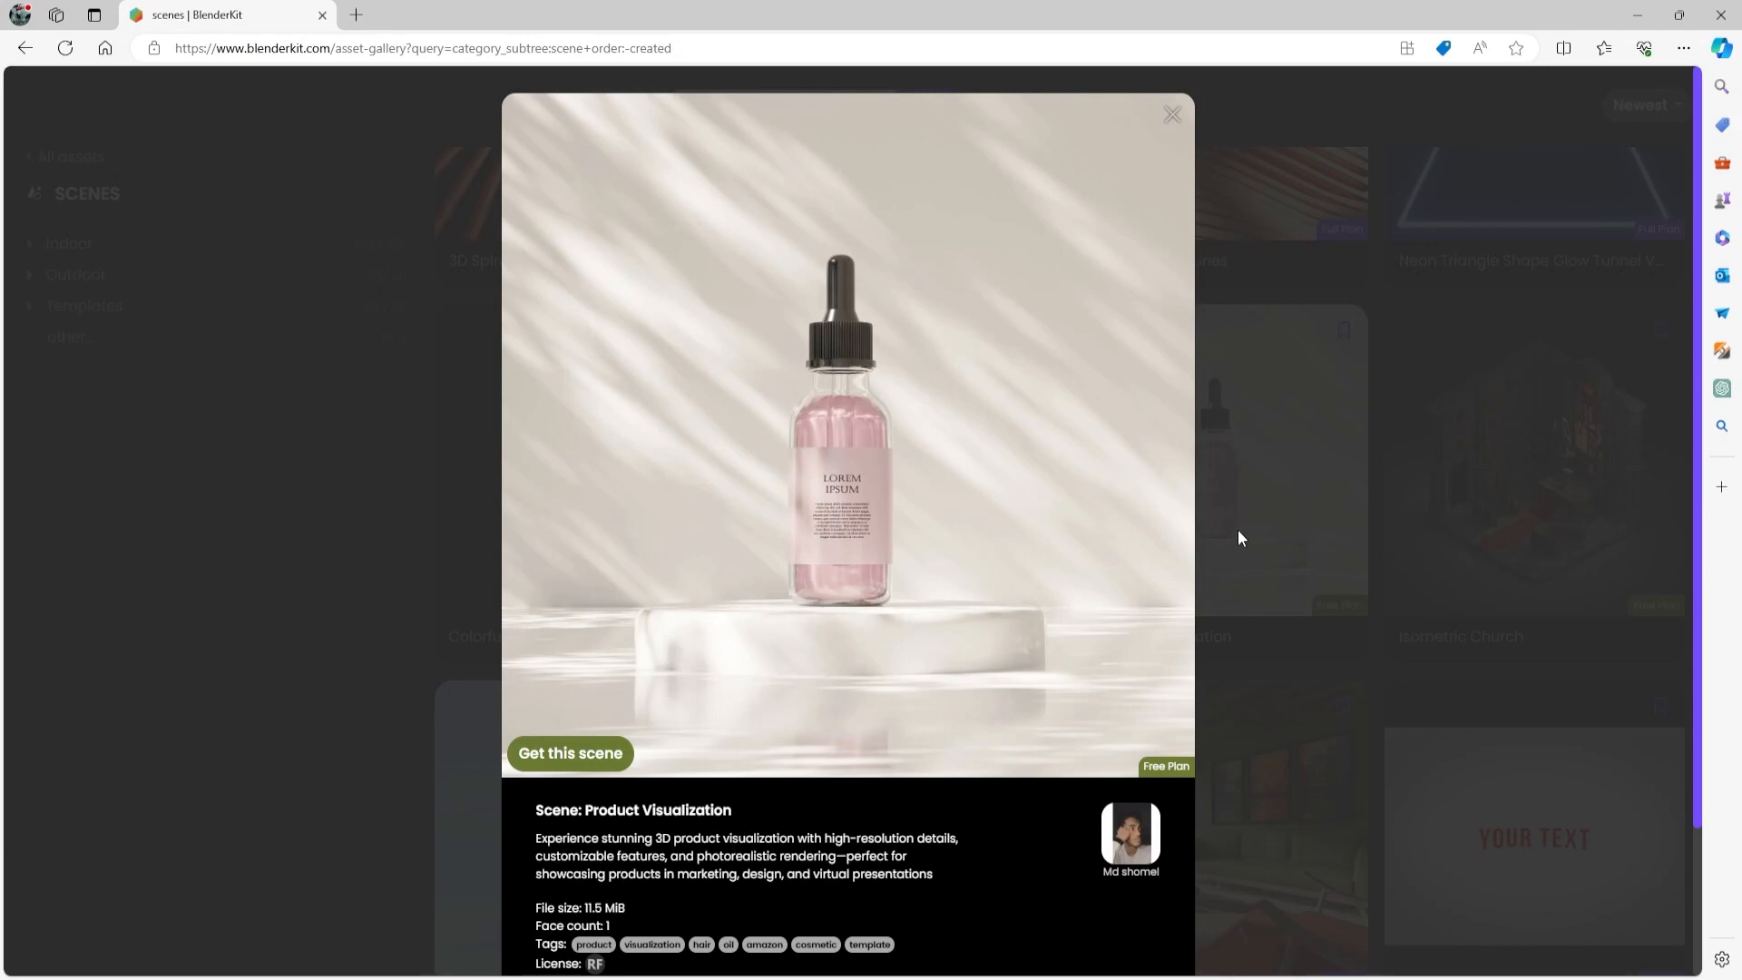
click(1237, 530)
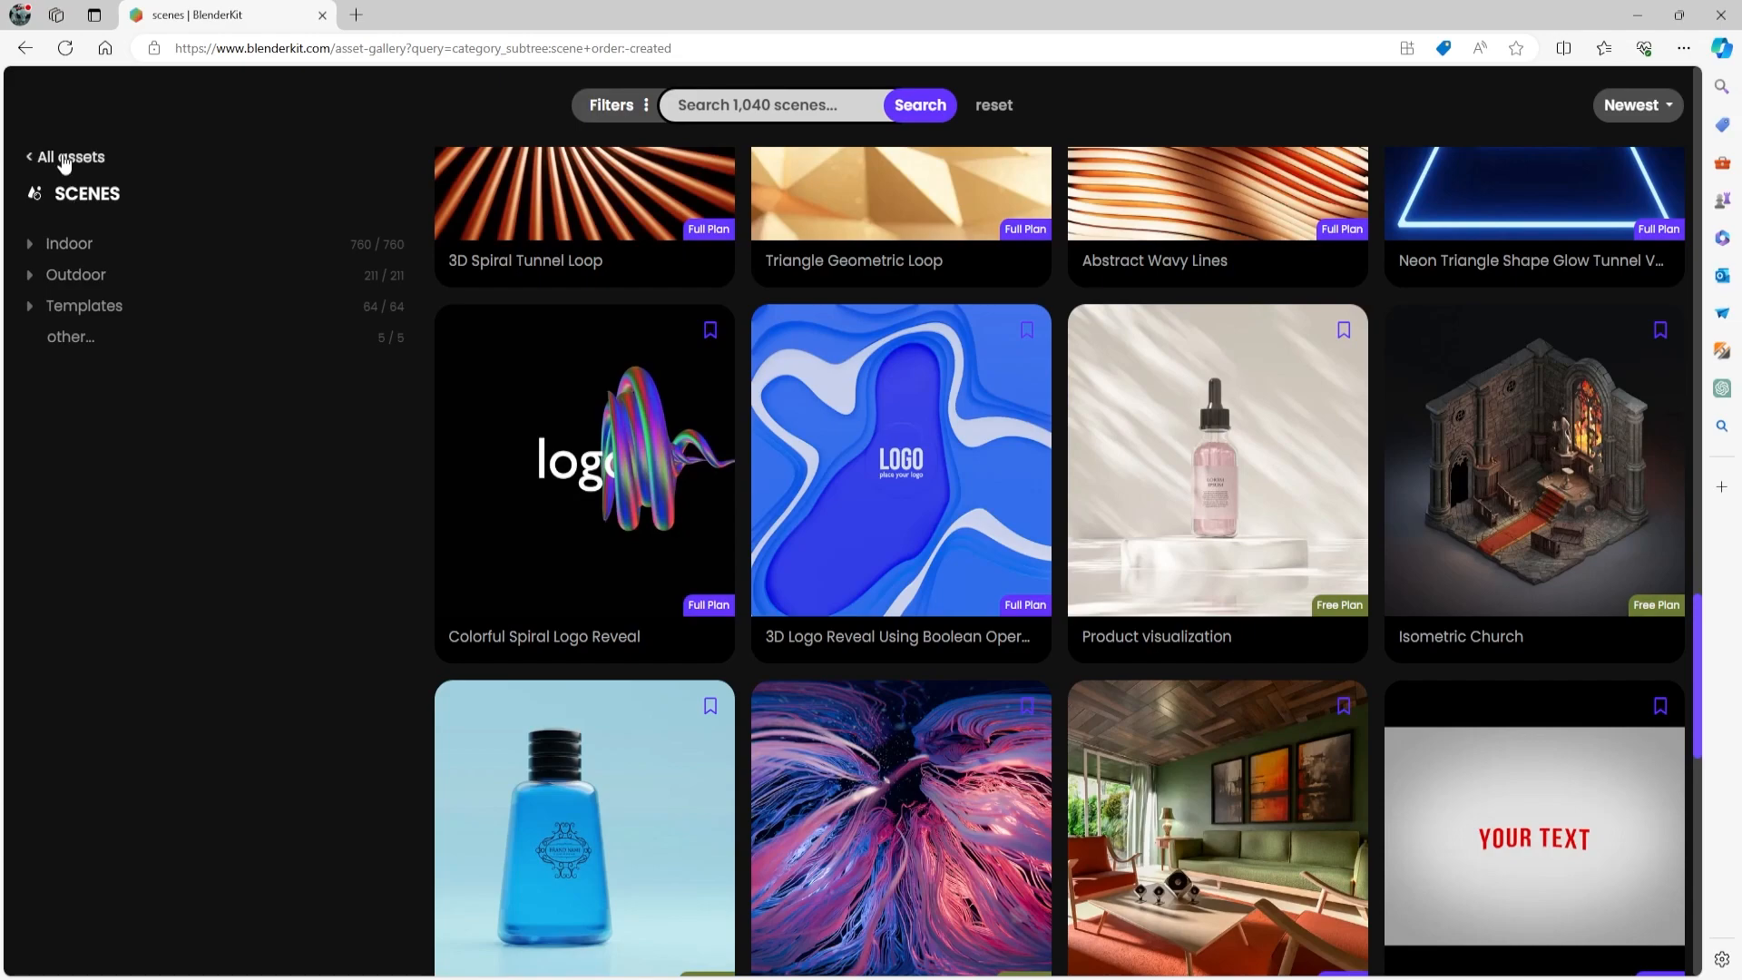
- Look over the Brushes category and its subcategories, and go back to all assets
click(64, 157)
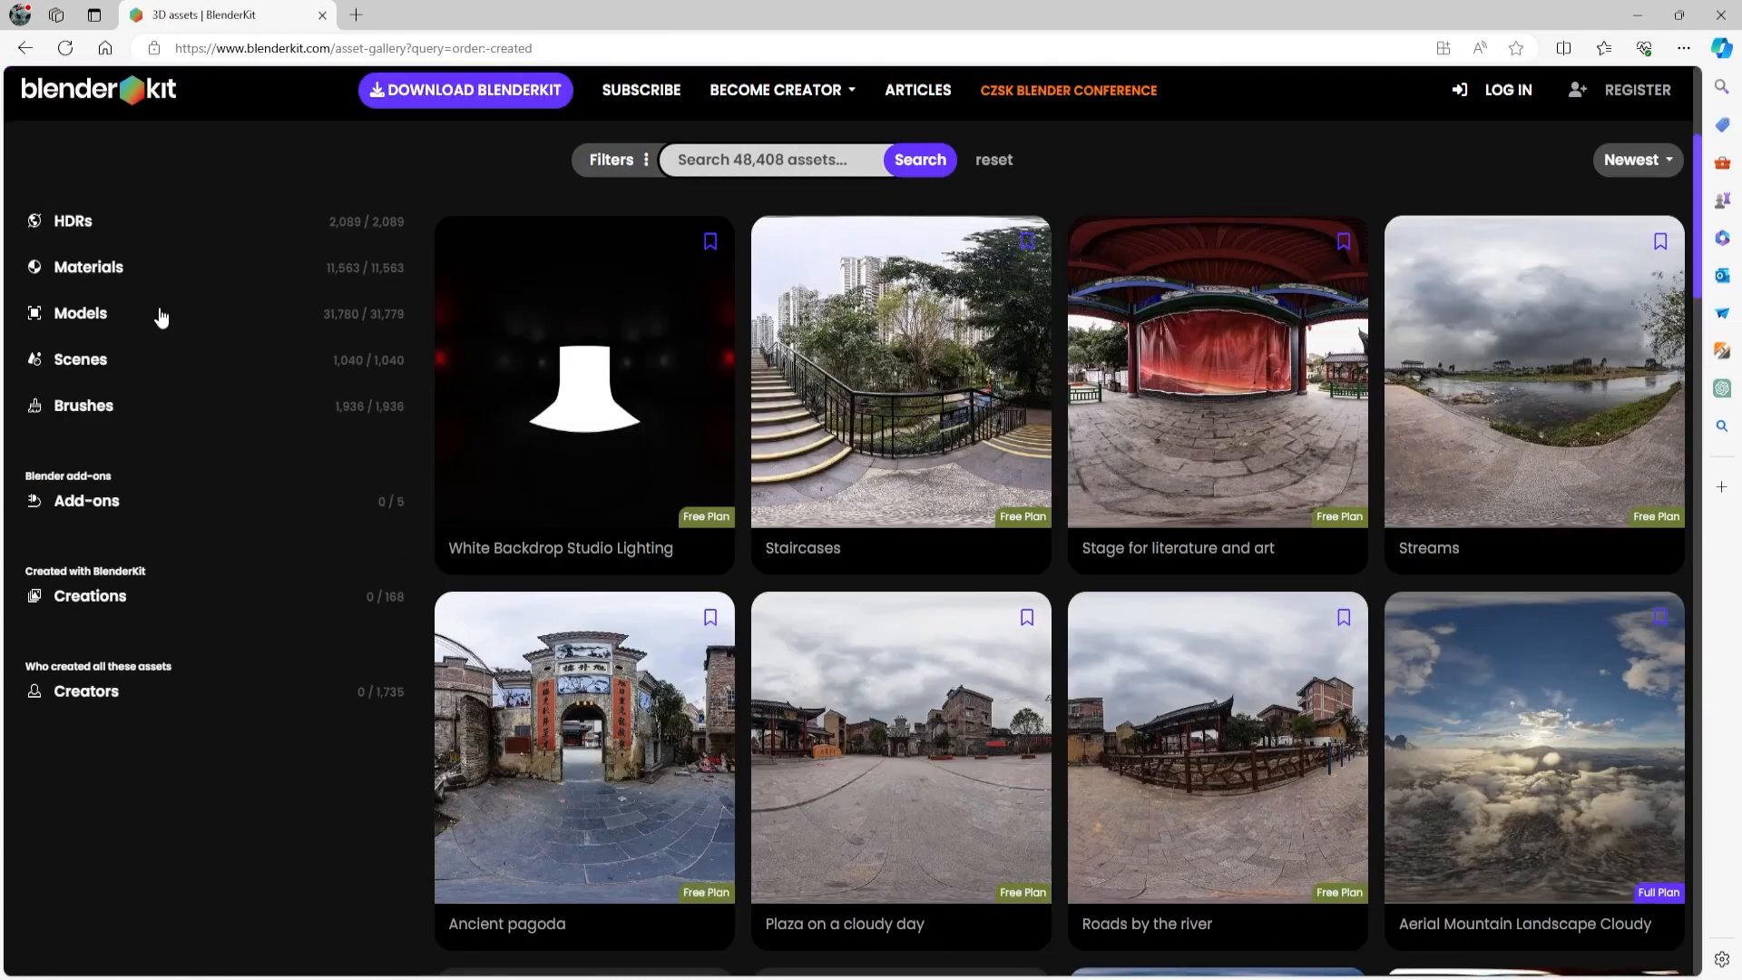
click(104, 410)
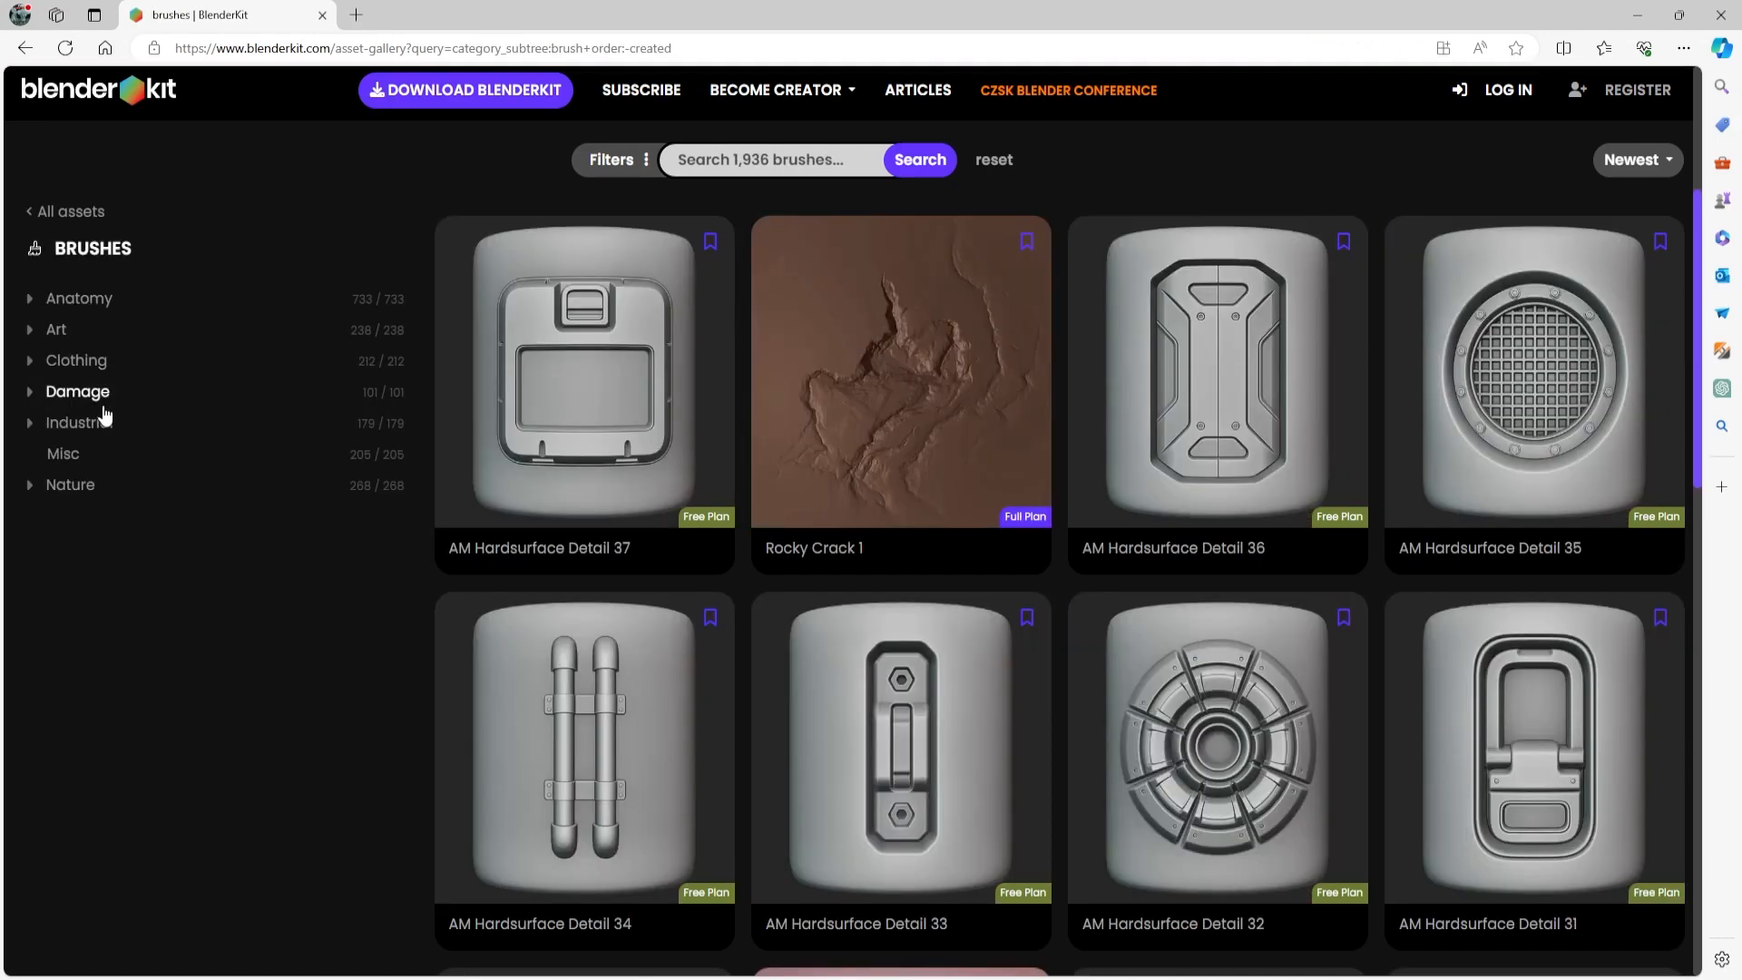
click(80, 214)
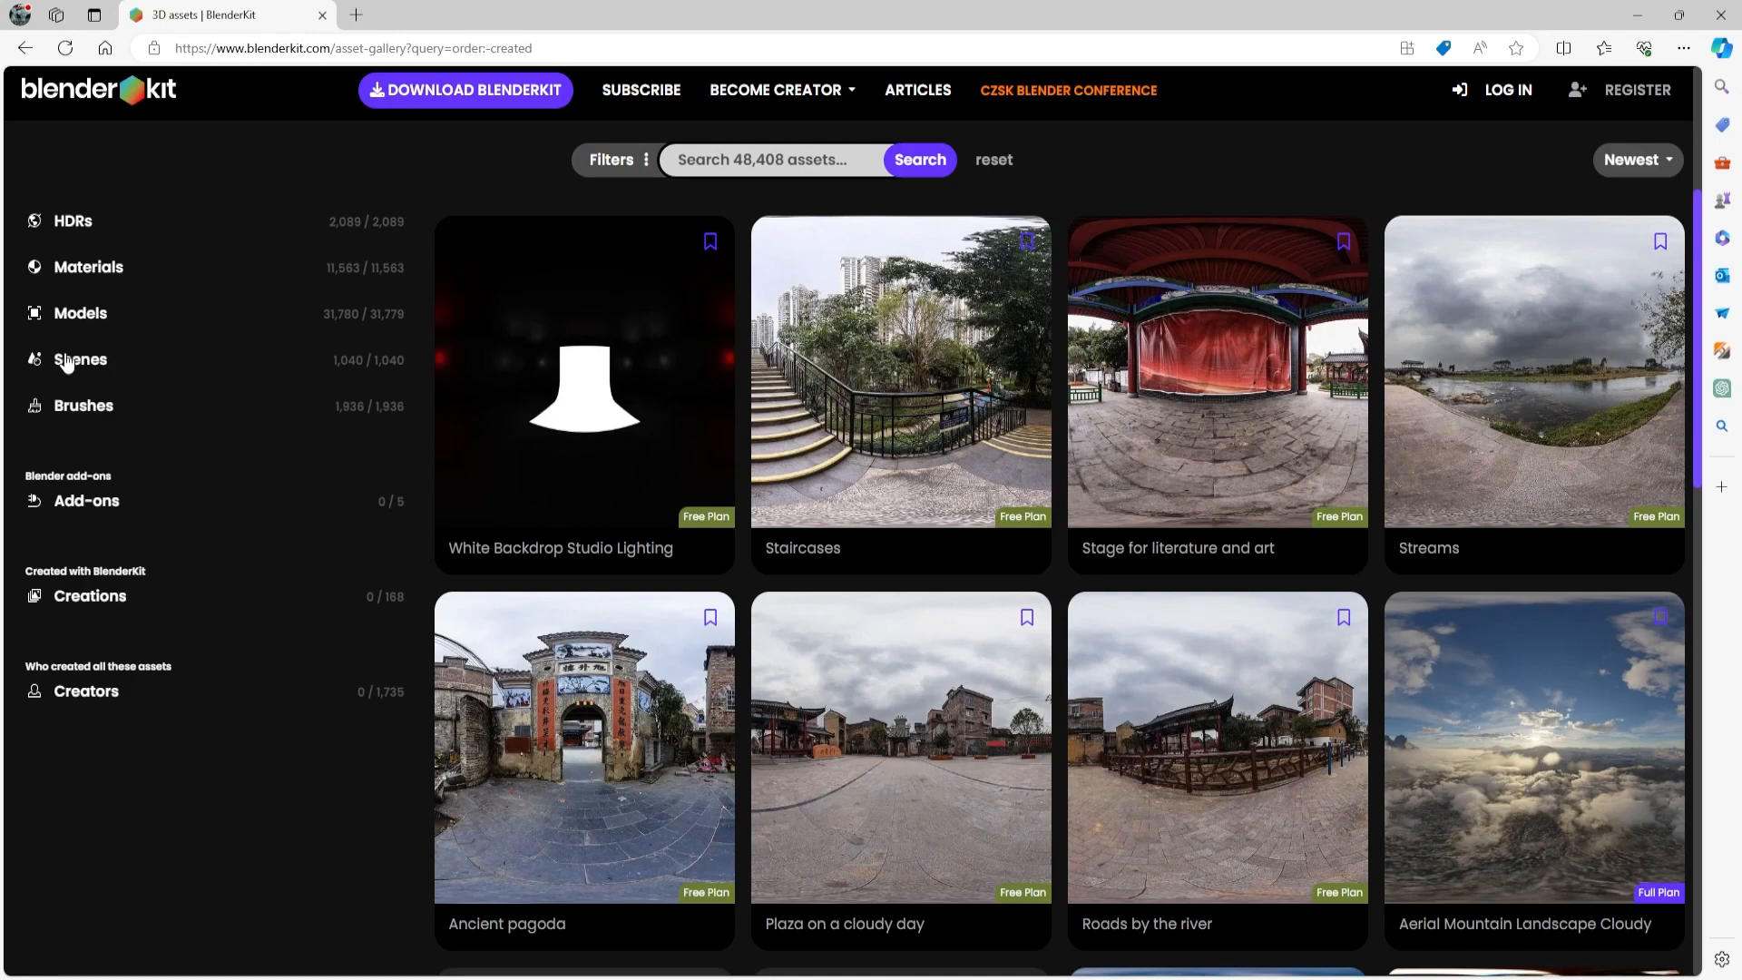
- Browse the newest materials in the Materials category, opening and closing the preview of Old road pavement with sand
click(75, 266)
scroll(983, 526, down, 6)
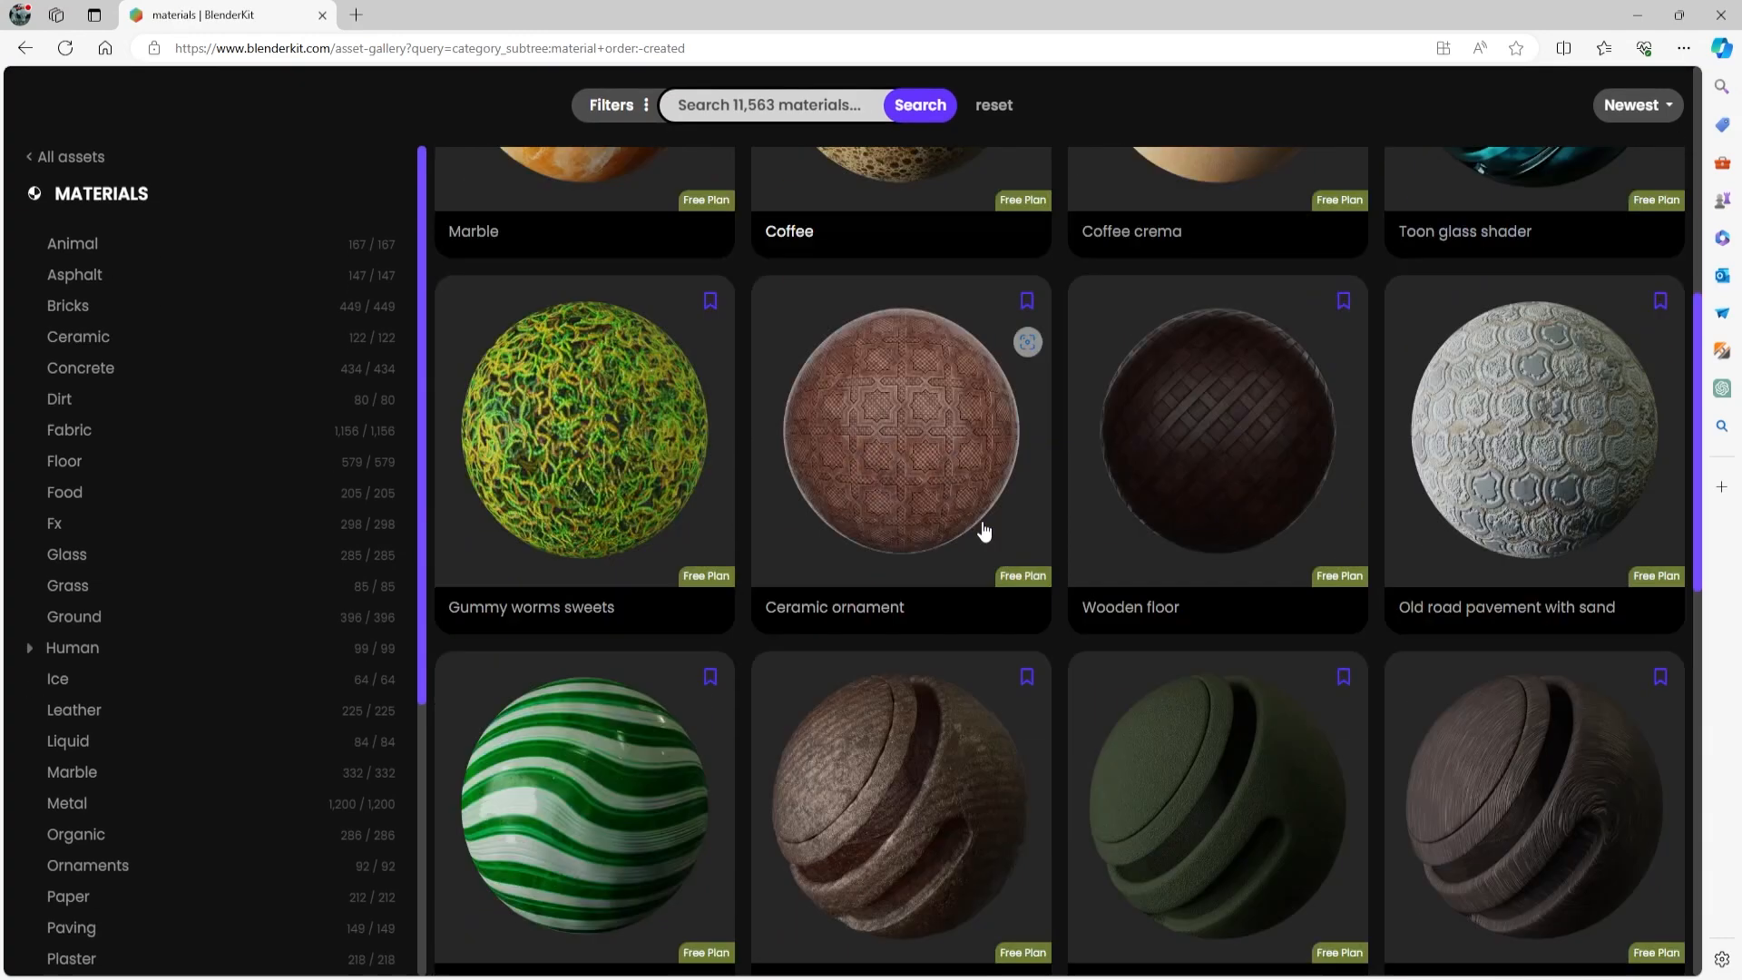
scroll(983, 532, up, 5)
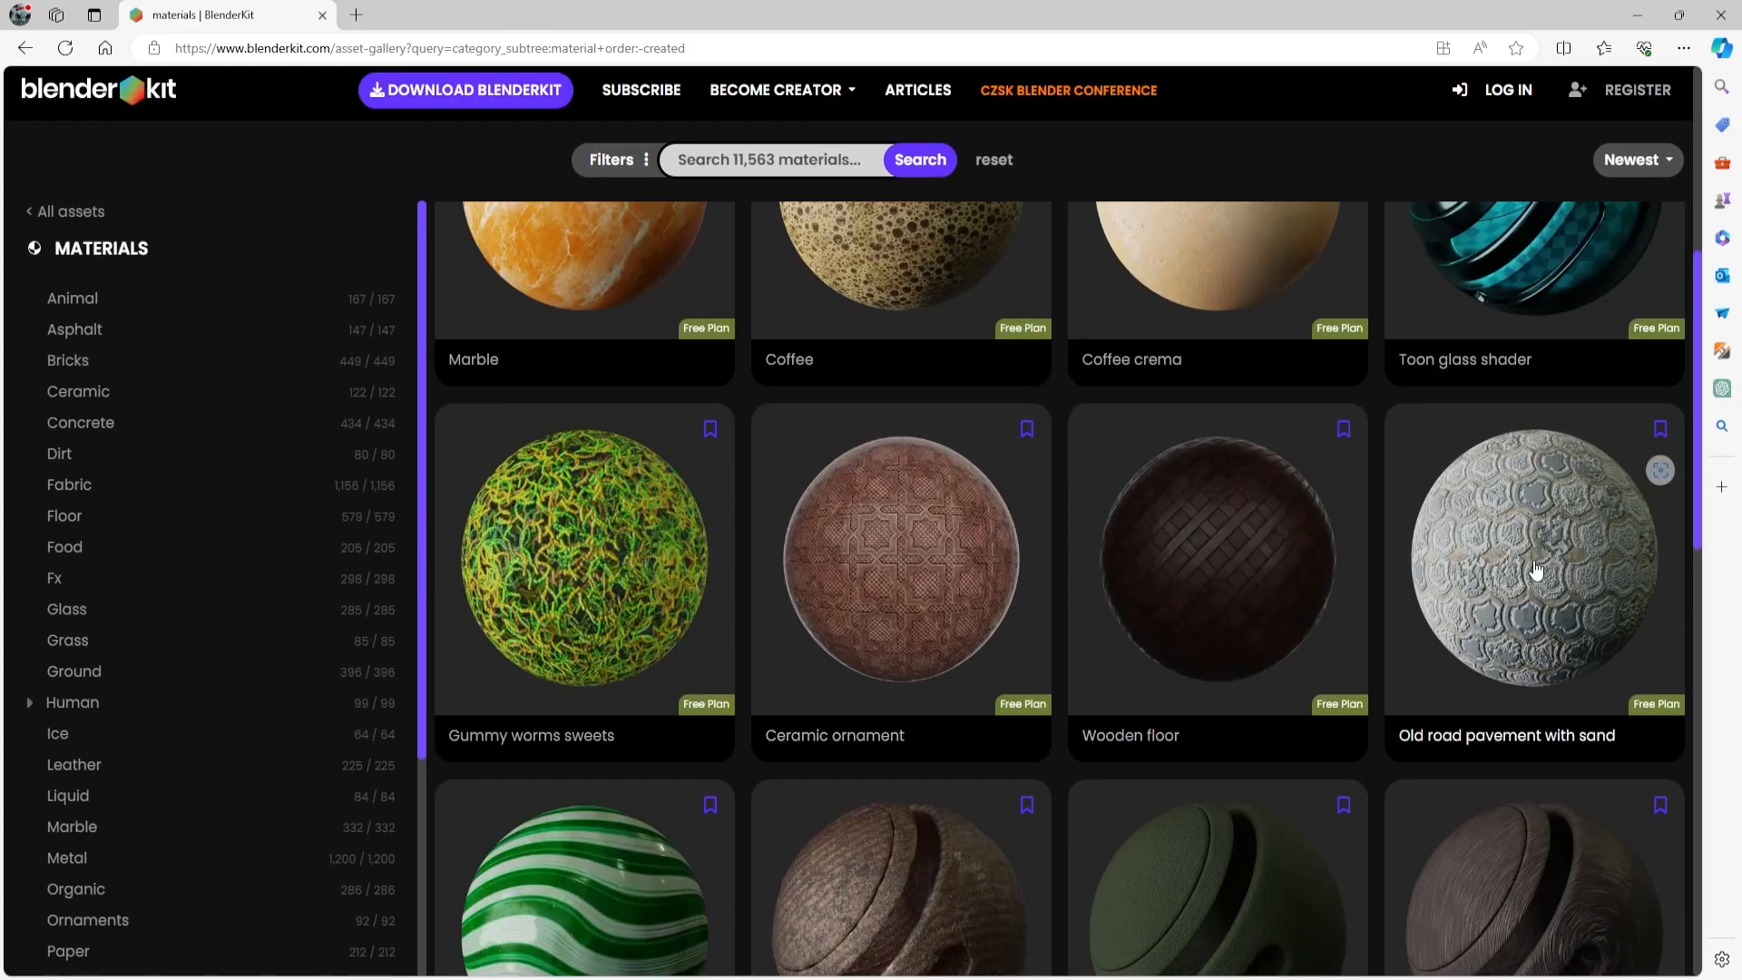
click(1538, 572)
click(1334, 449)
- Filter the materials to Floor and view the details of Rock Ground Texture 2, closing its preview
click(74, 515)
scroll(998, 508, down, 8)
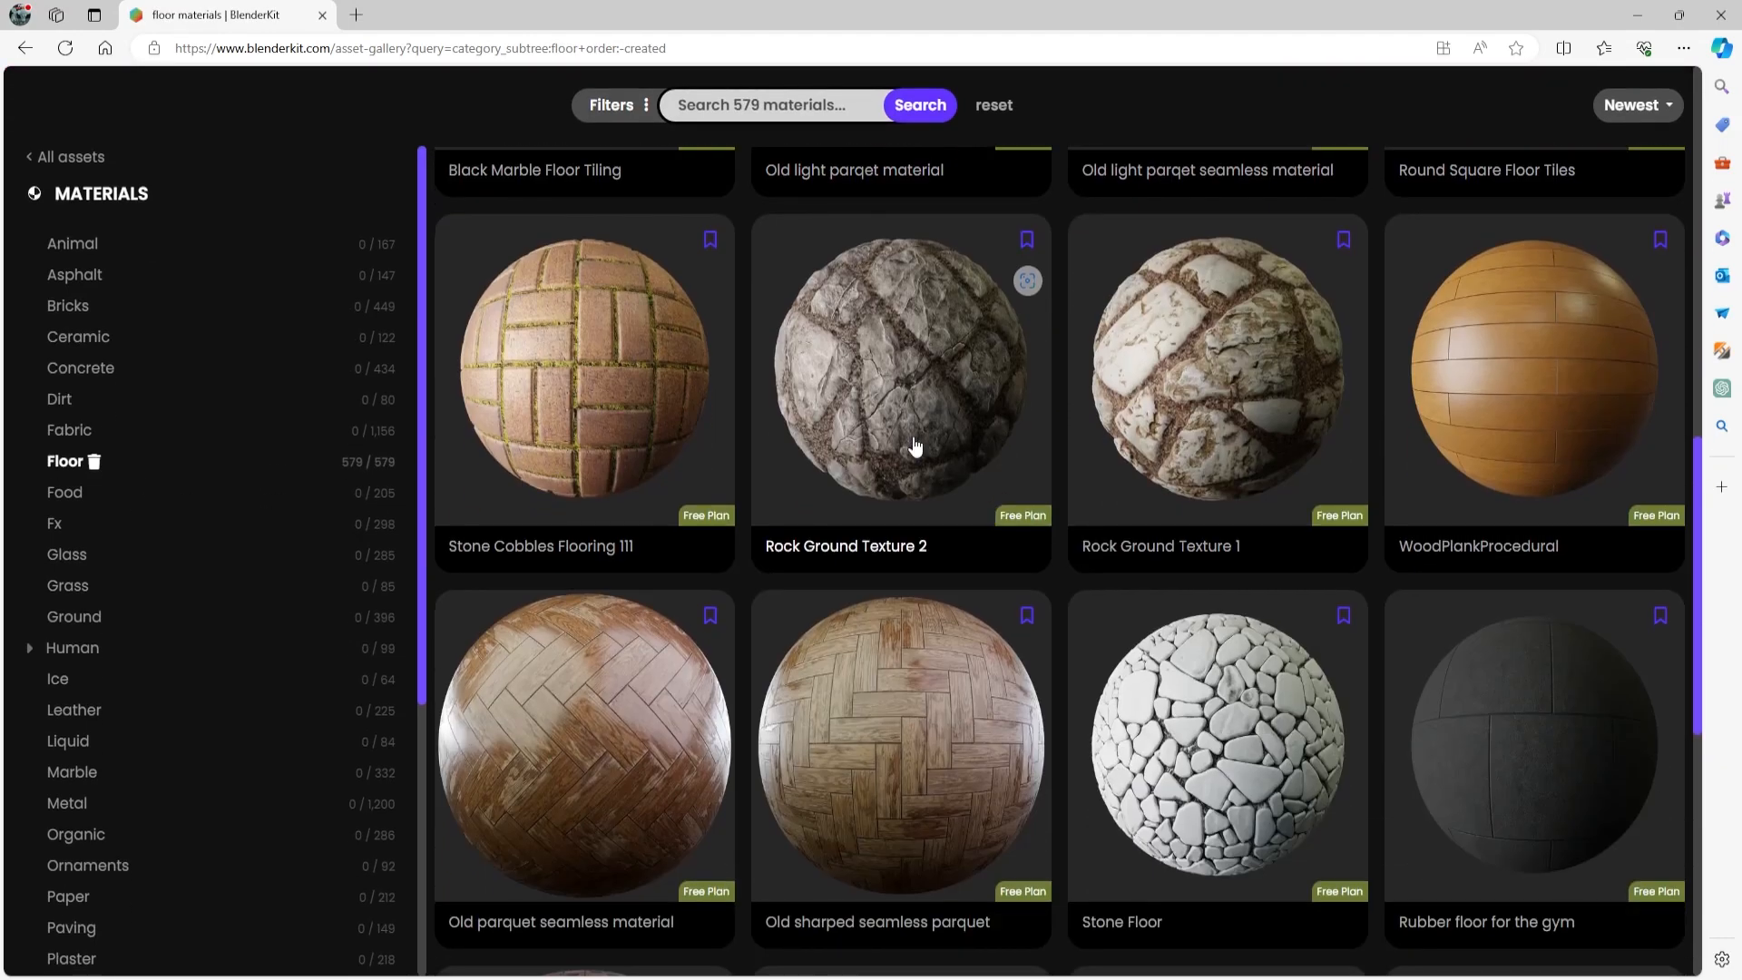
click(906, 398)
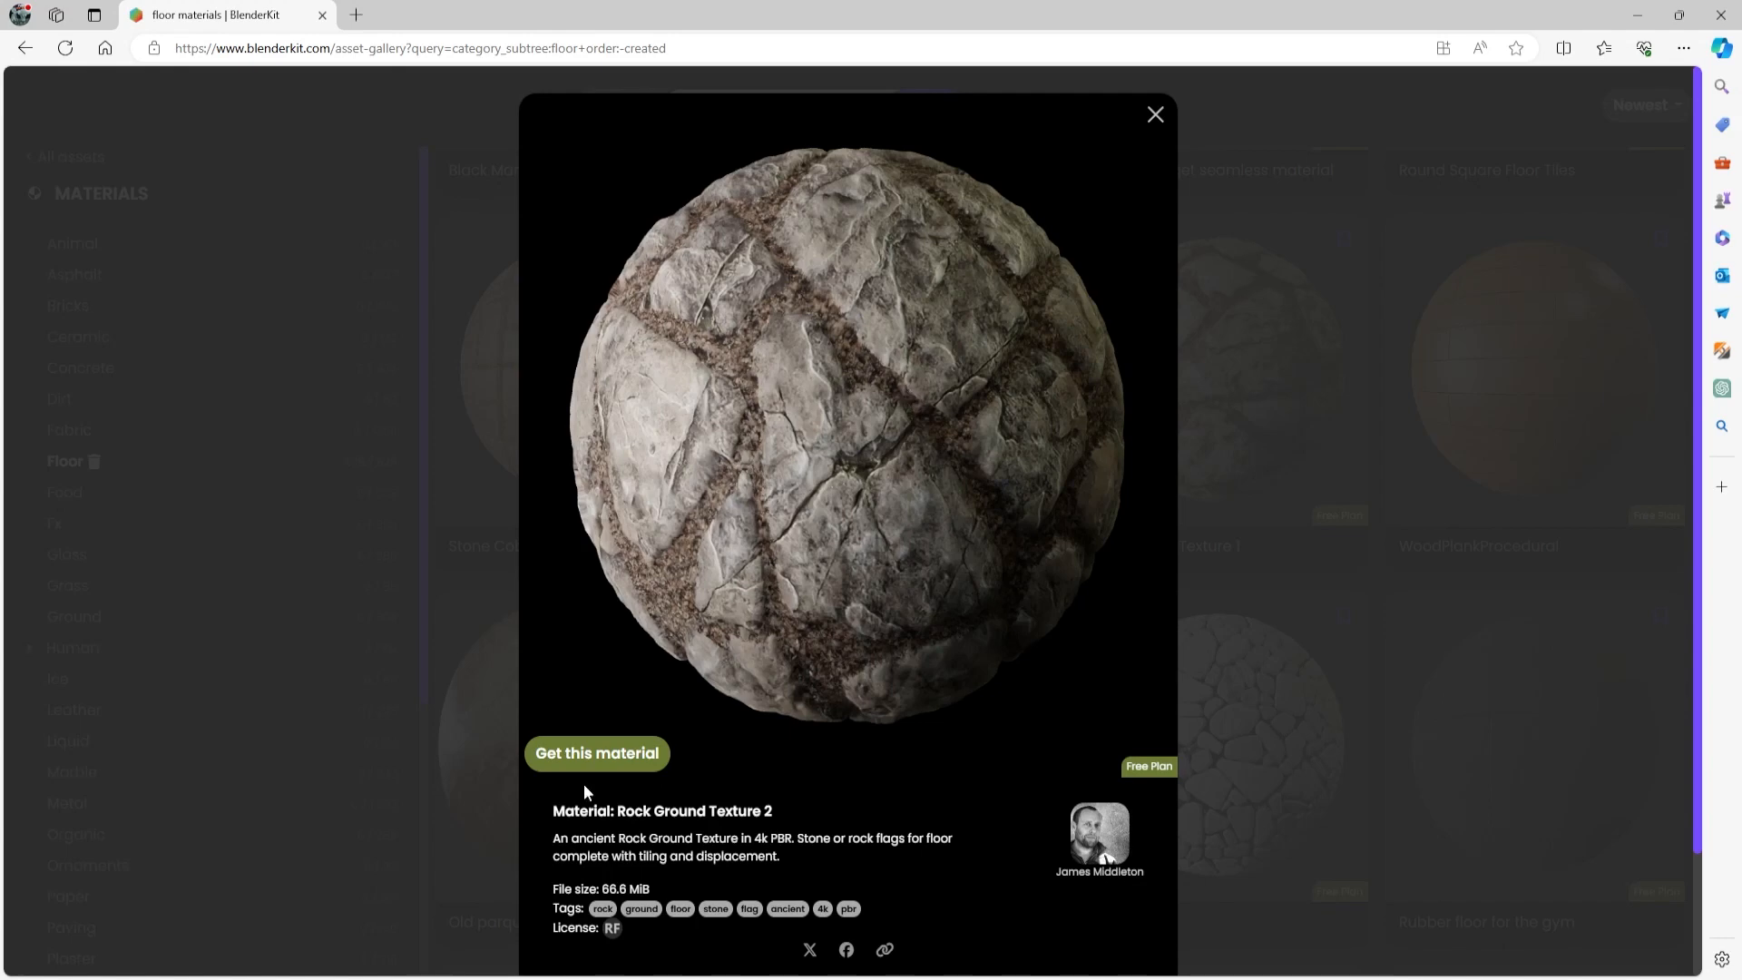
scroll(712, 555, down, 1)
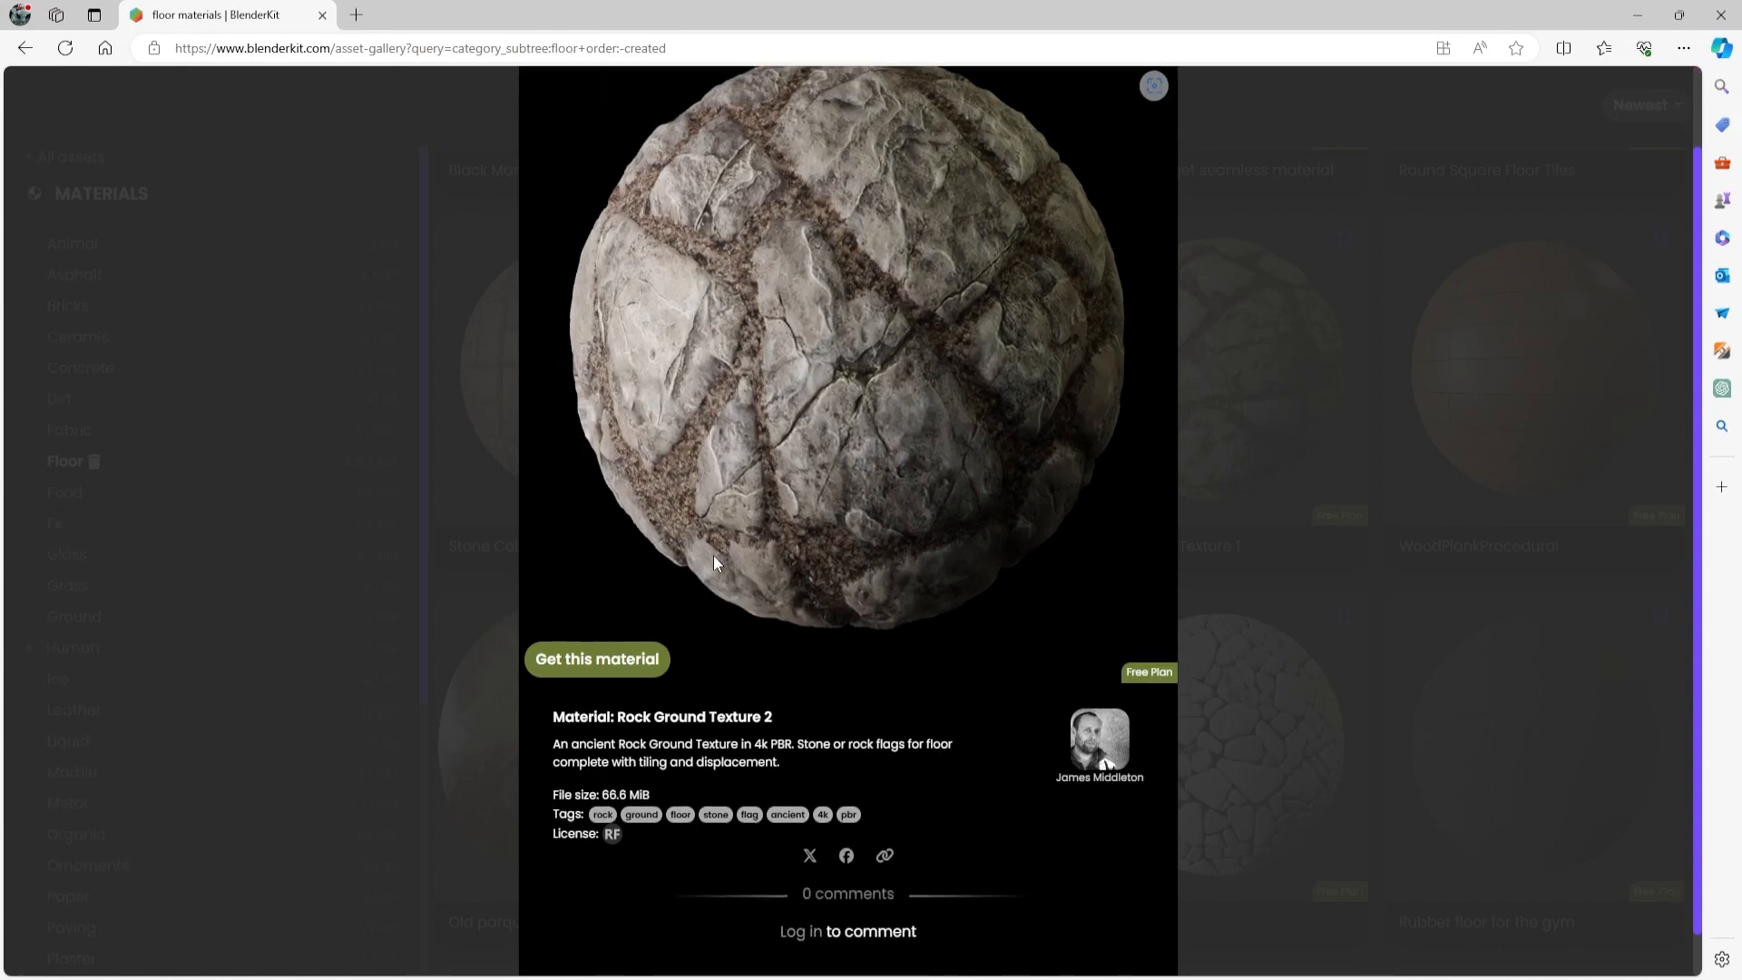
click(1470, 472)
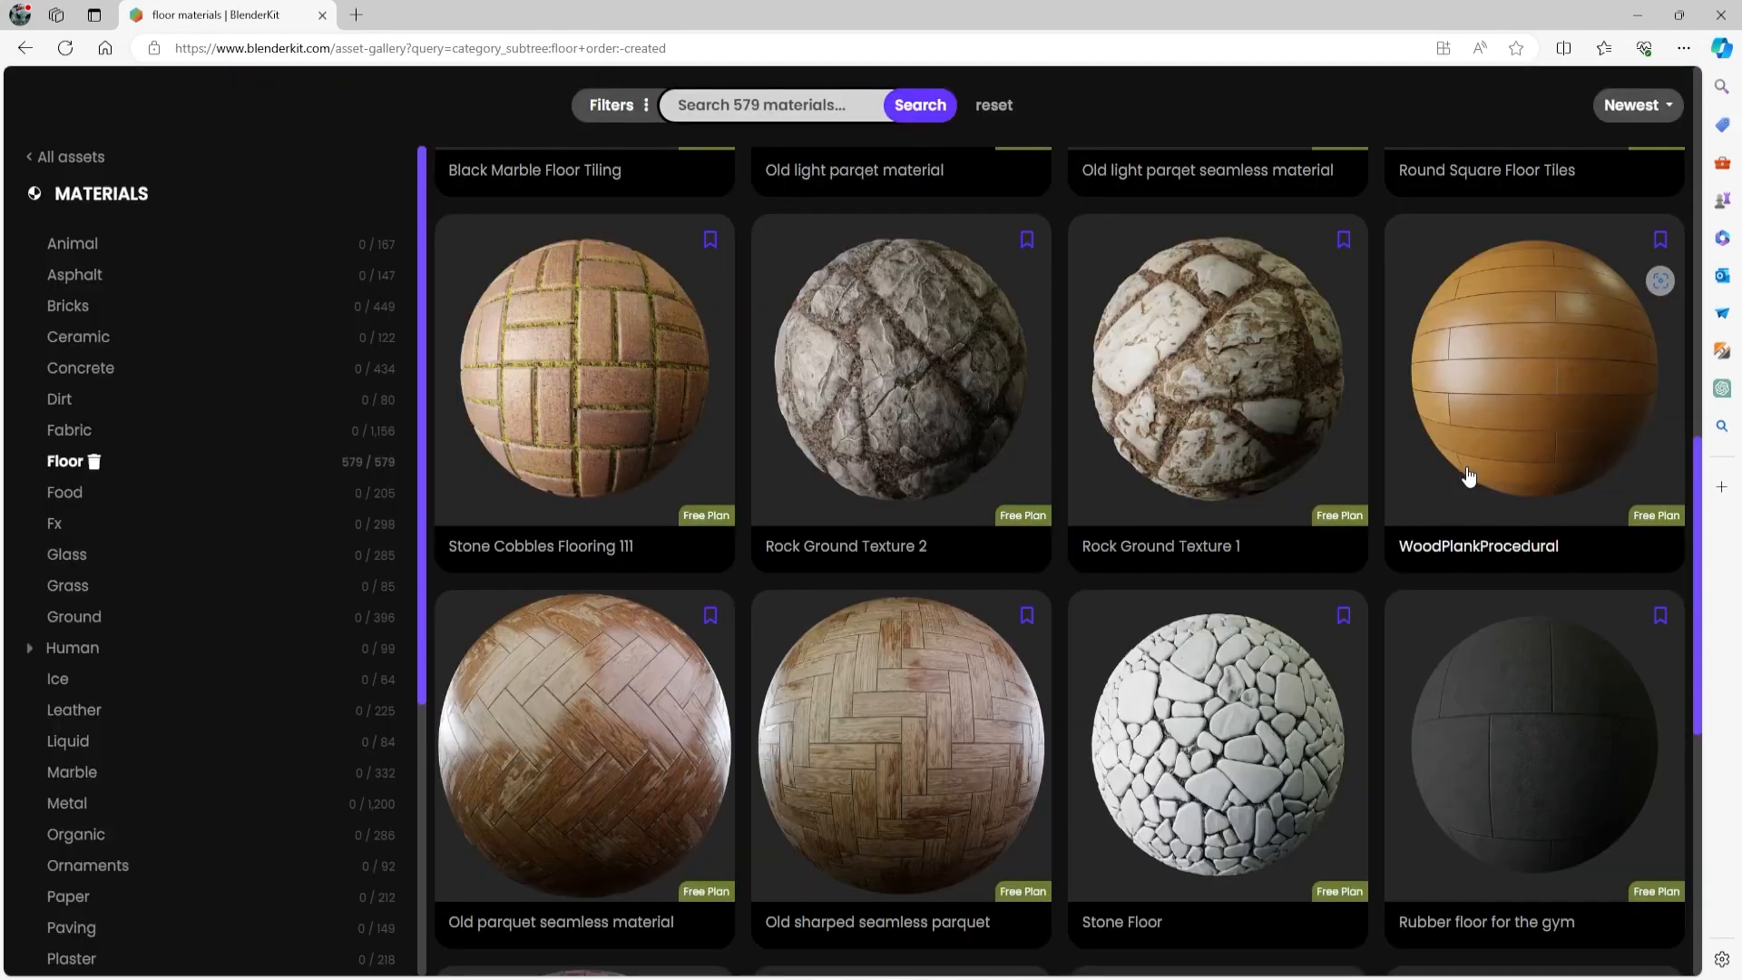
- Look over the Become Creator options for uploading assets and close the list
scroll(1039, 558, up, 7)
scroll(1020, 571, up, 4)
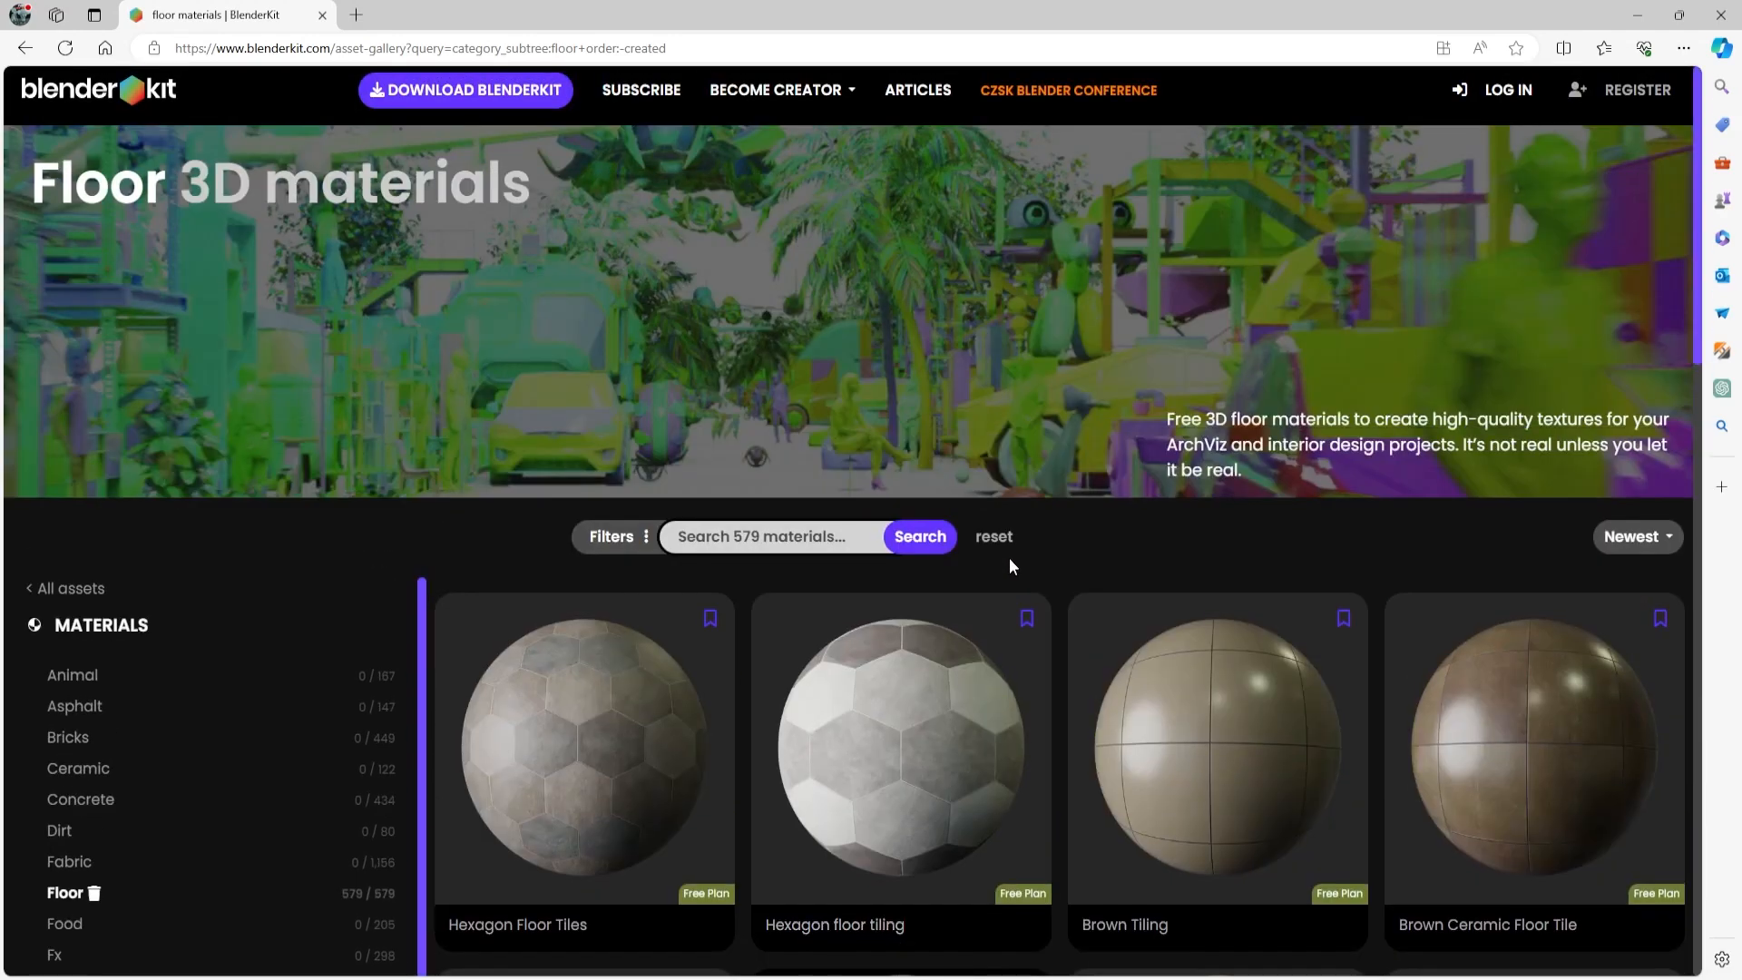
click(759, 102)
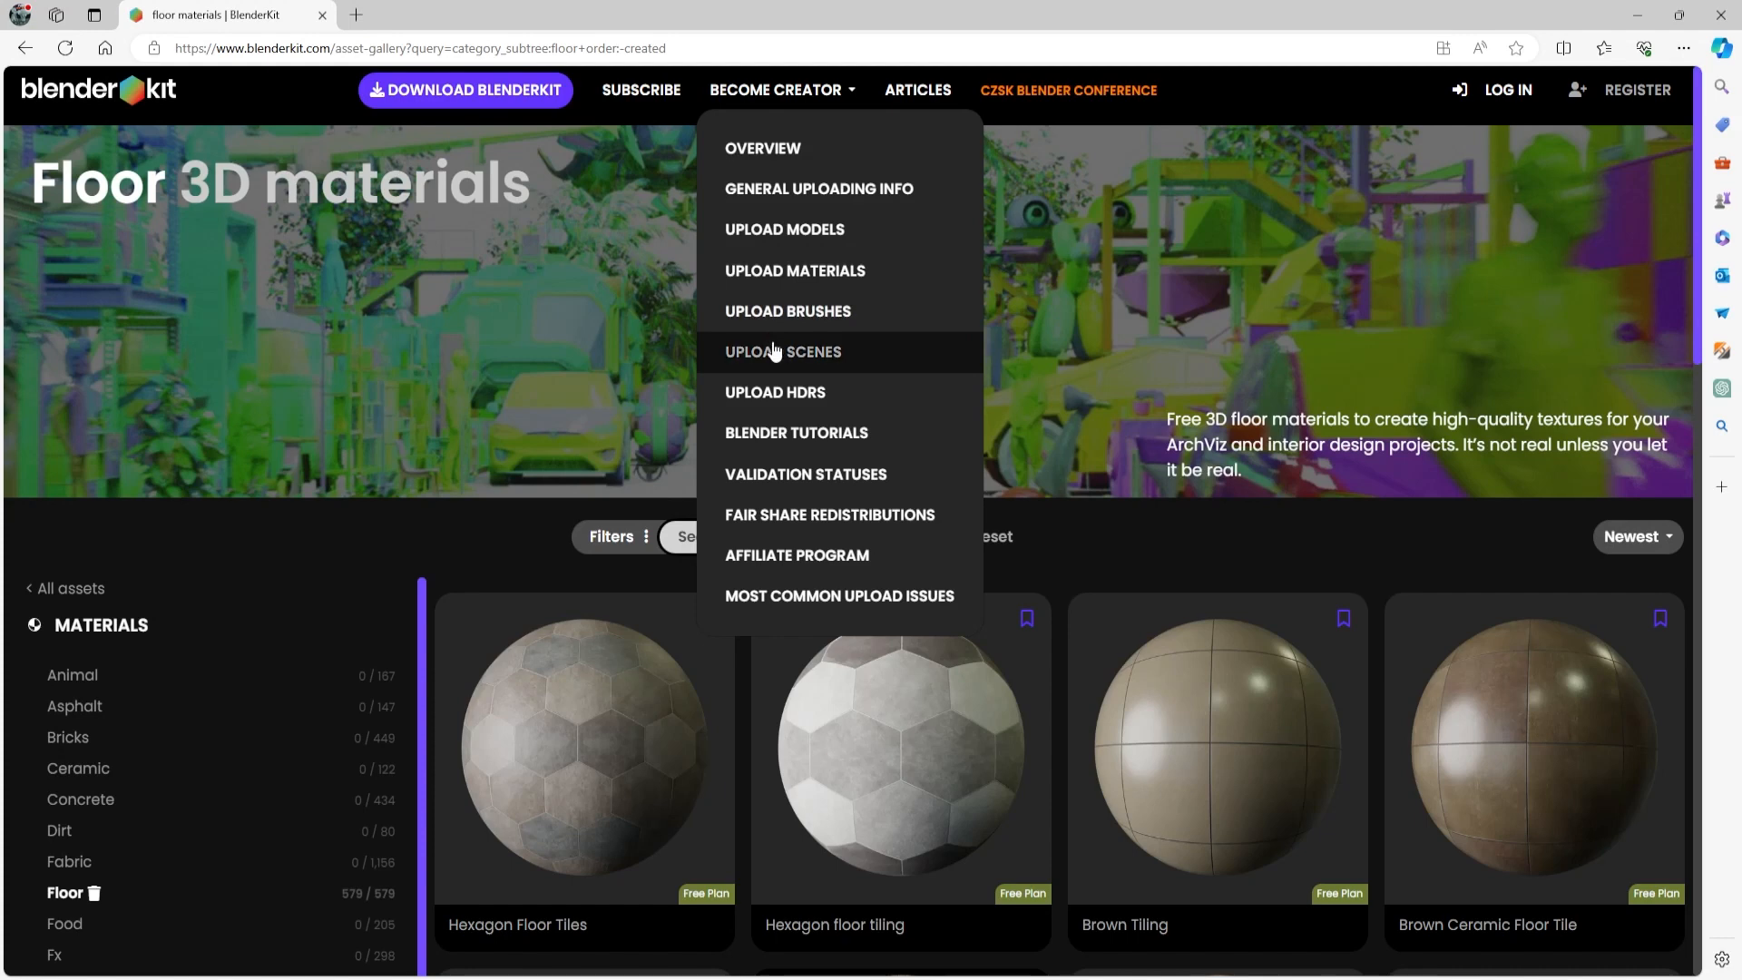
click(1052, 536)
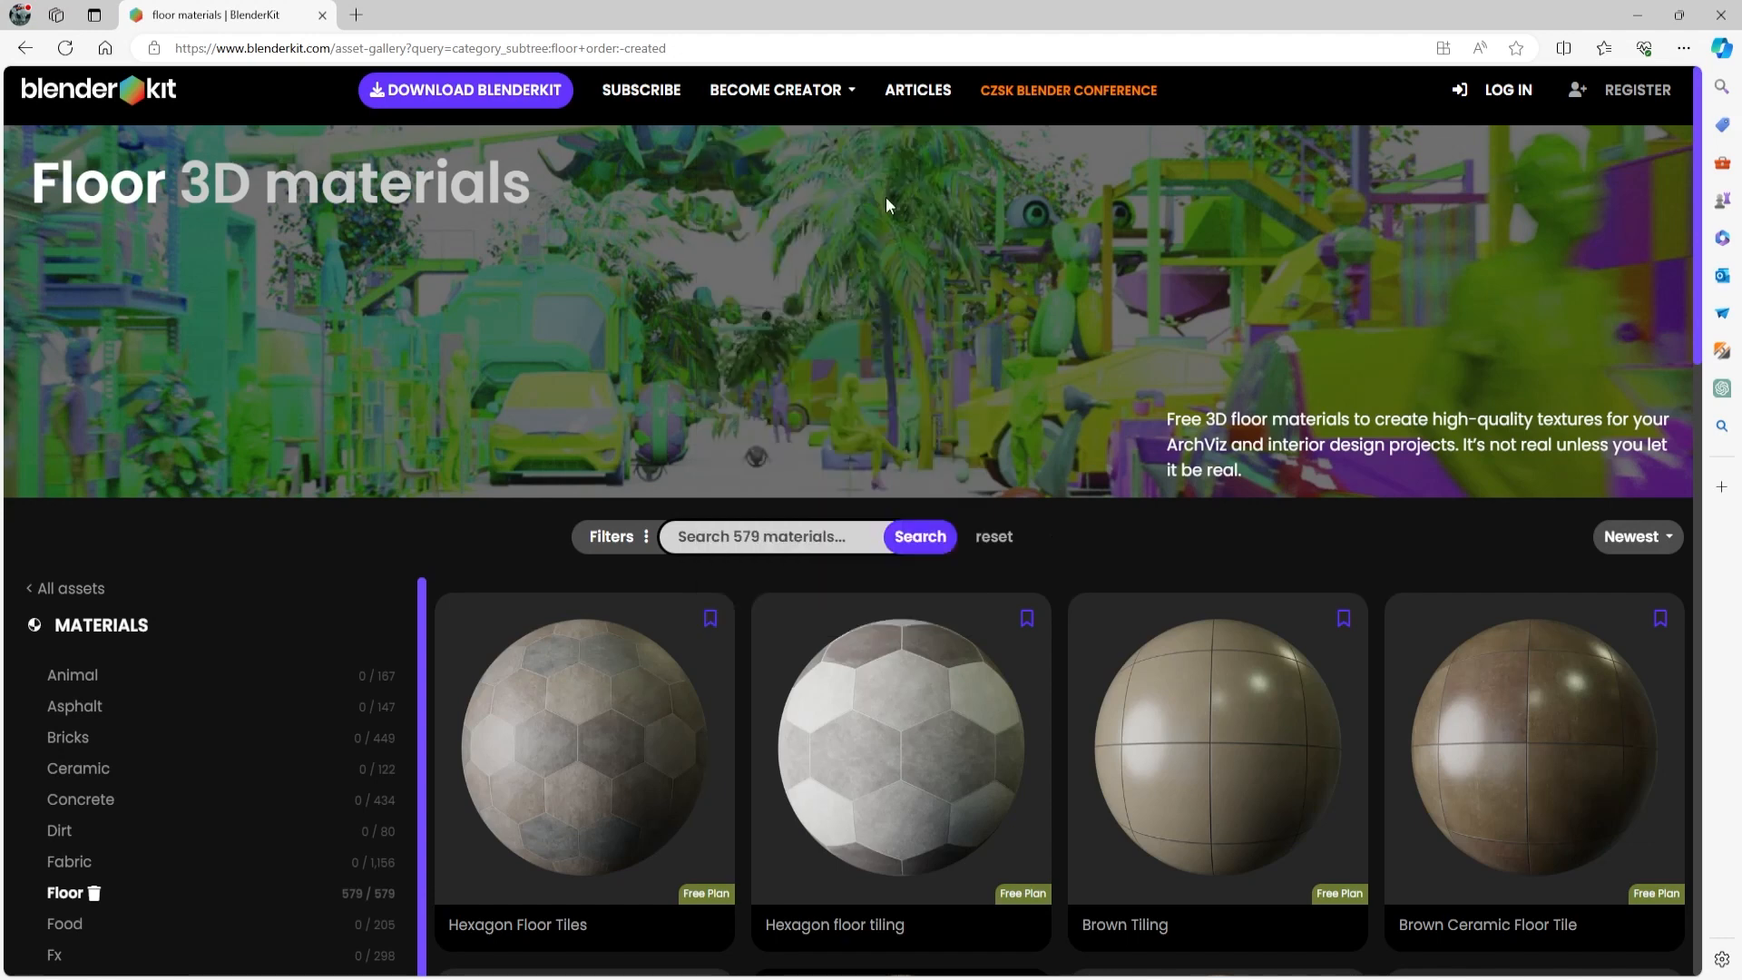
- Open the BlenderKit download page and read through its add-on installation instructions
click(510, 94)
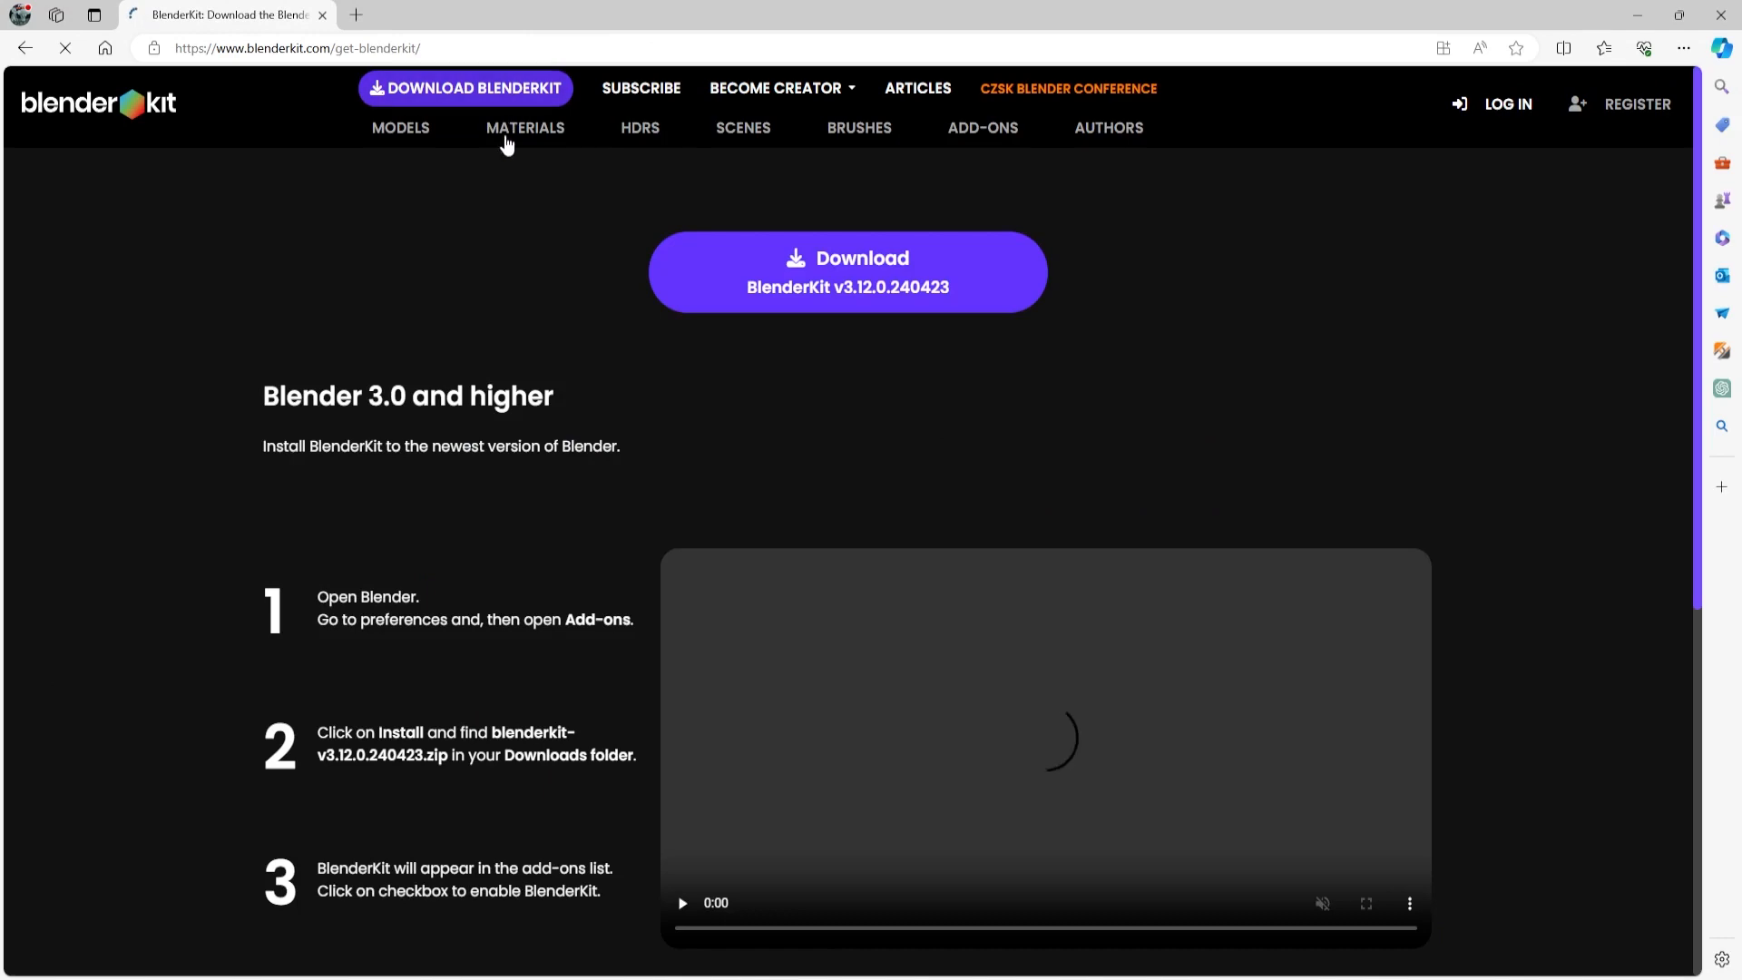
scroll(661, 362, down, 1)
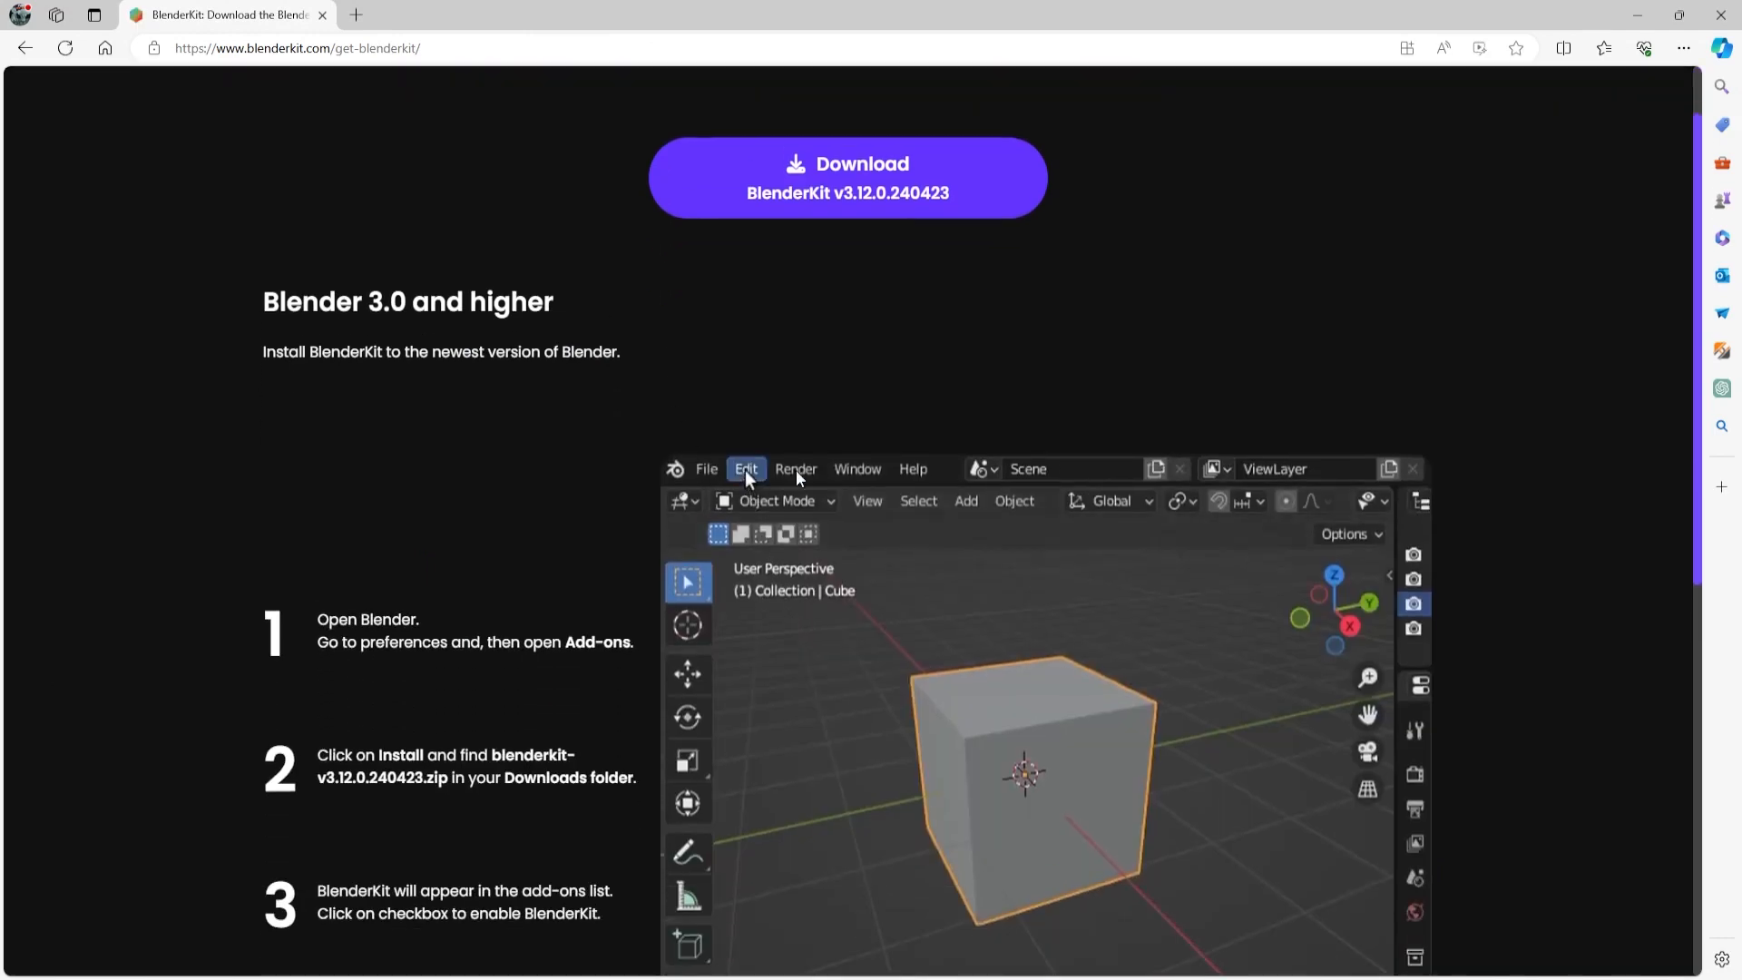
scroll(441, 473, down, 5)
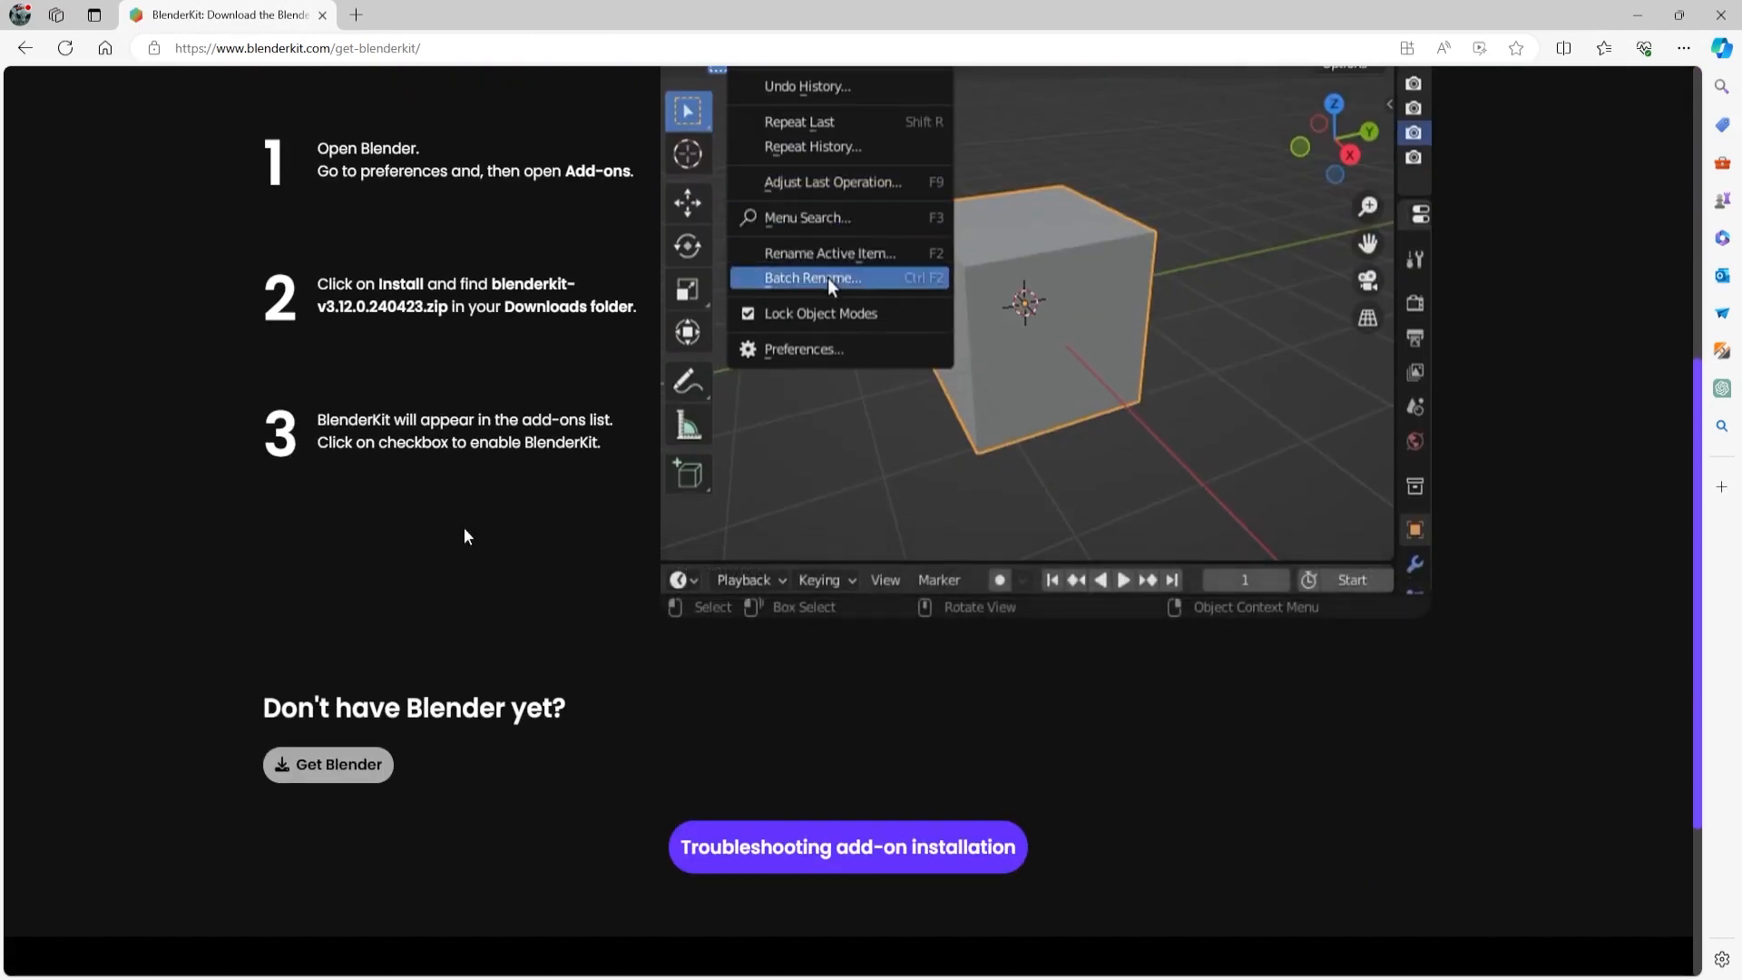
scroll(647, 742, down, 3)
scroll(598, 667, up, 8)
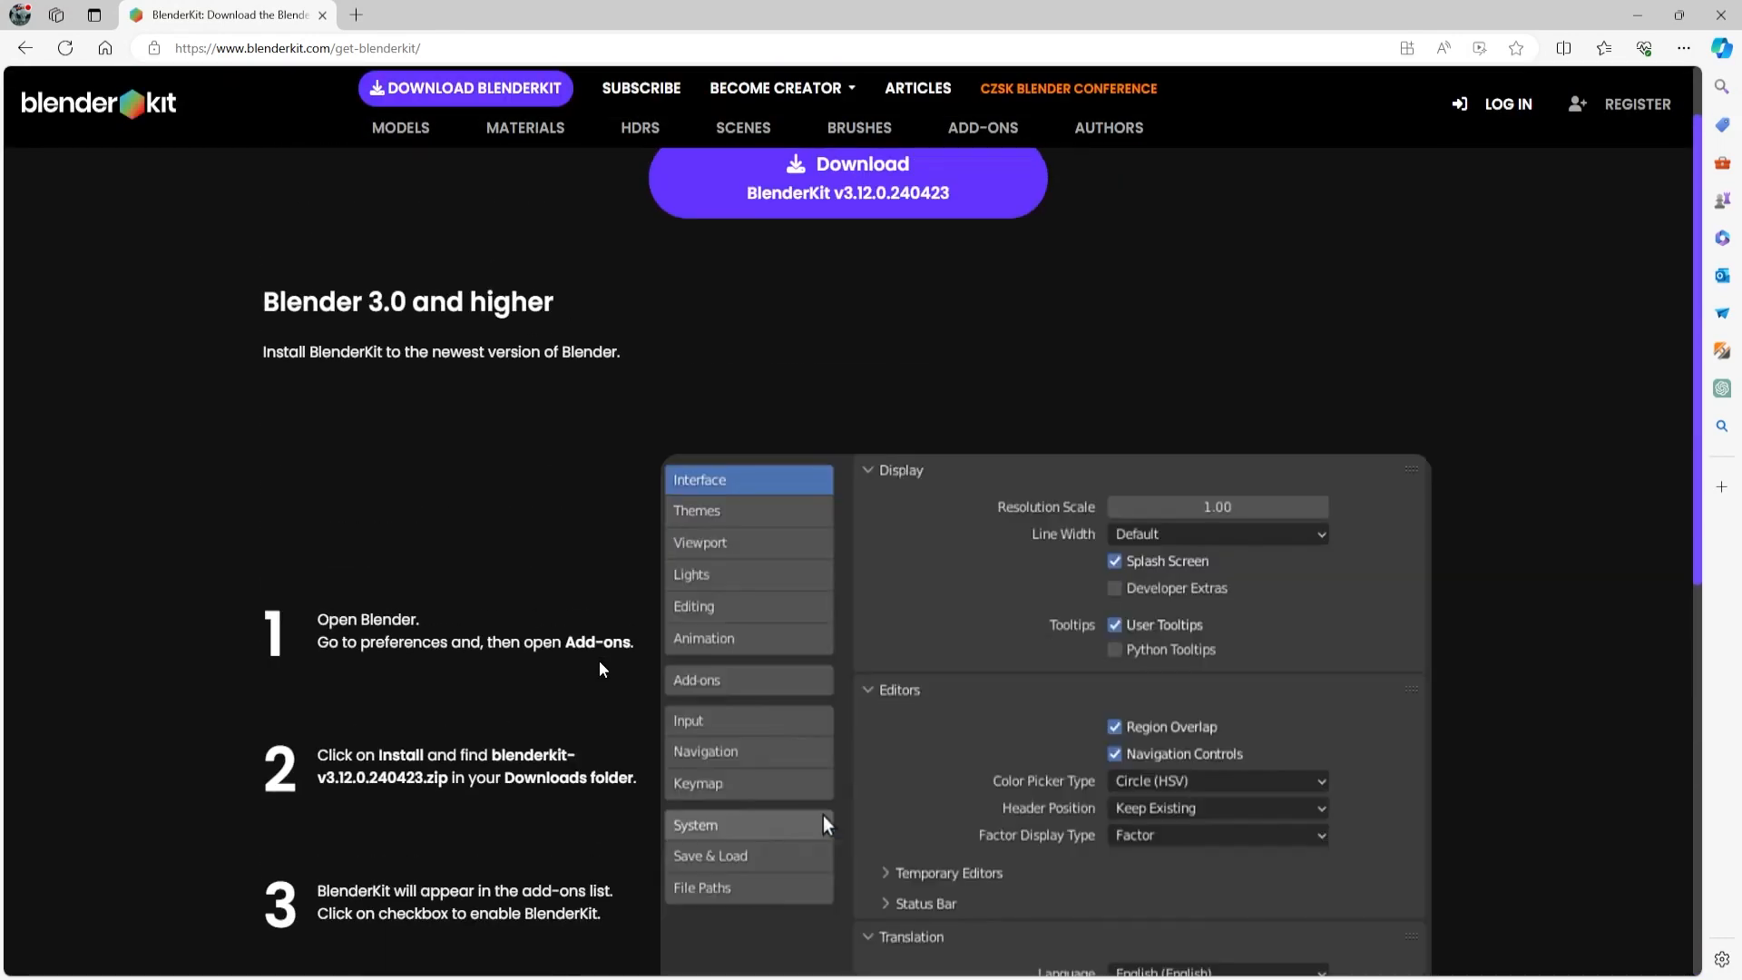
scroll(599, 661, up, 1)
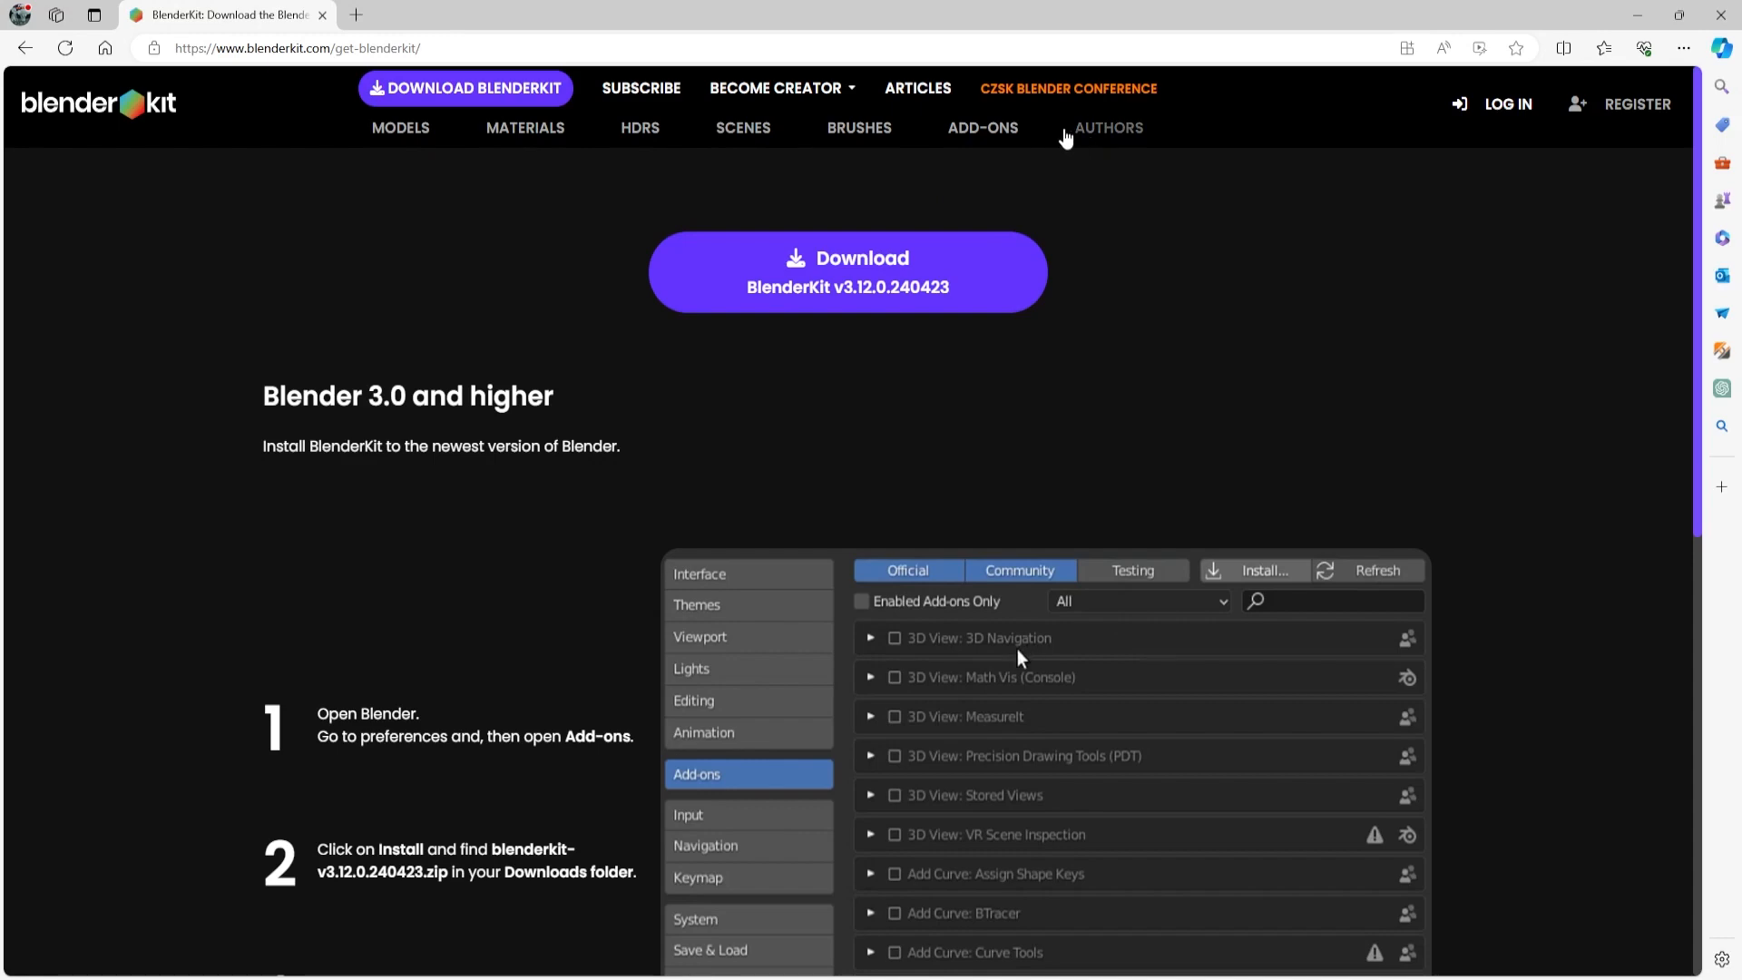
- Switch to the Add-ons category and look over the available Blender add-ons
click(998, 128)
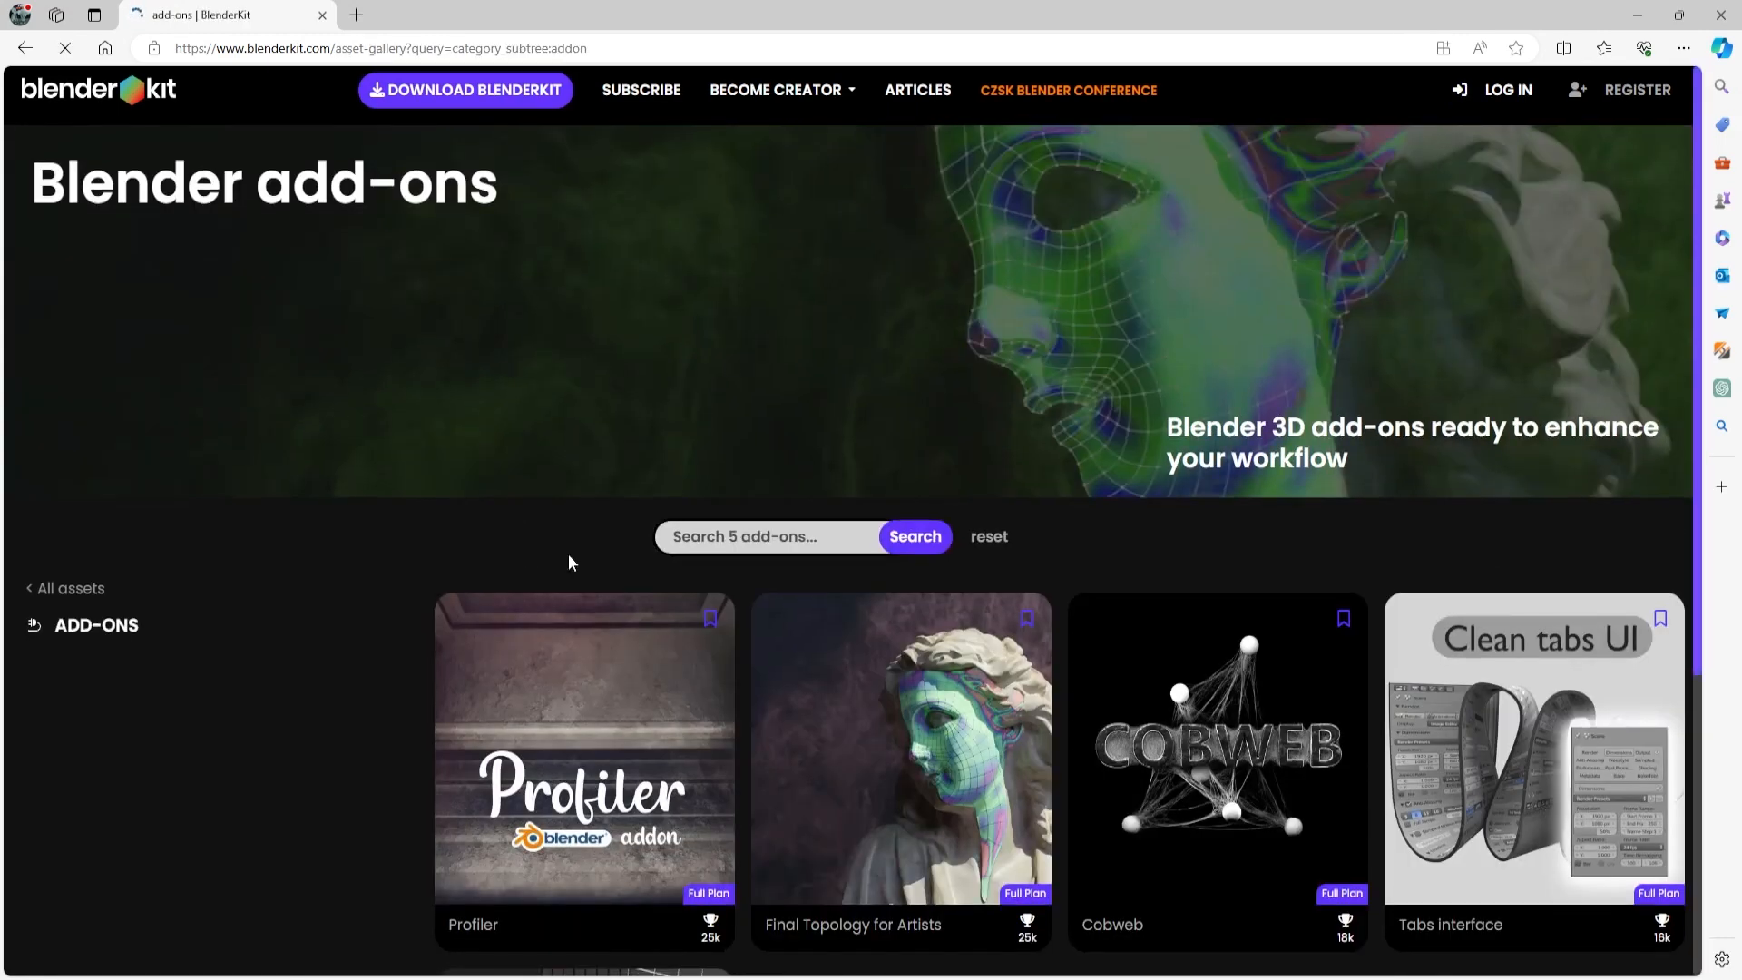
scroll(482, 430, down, 3)
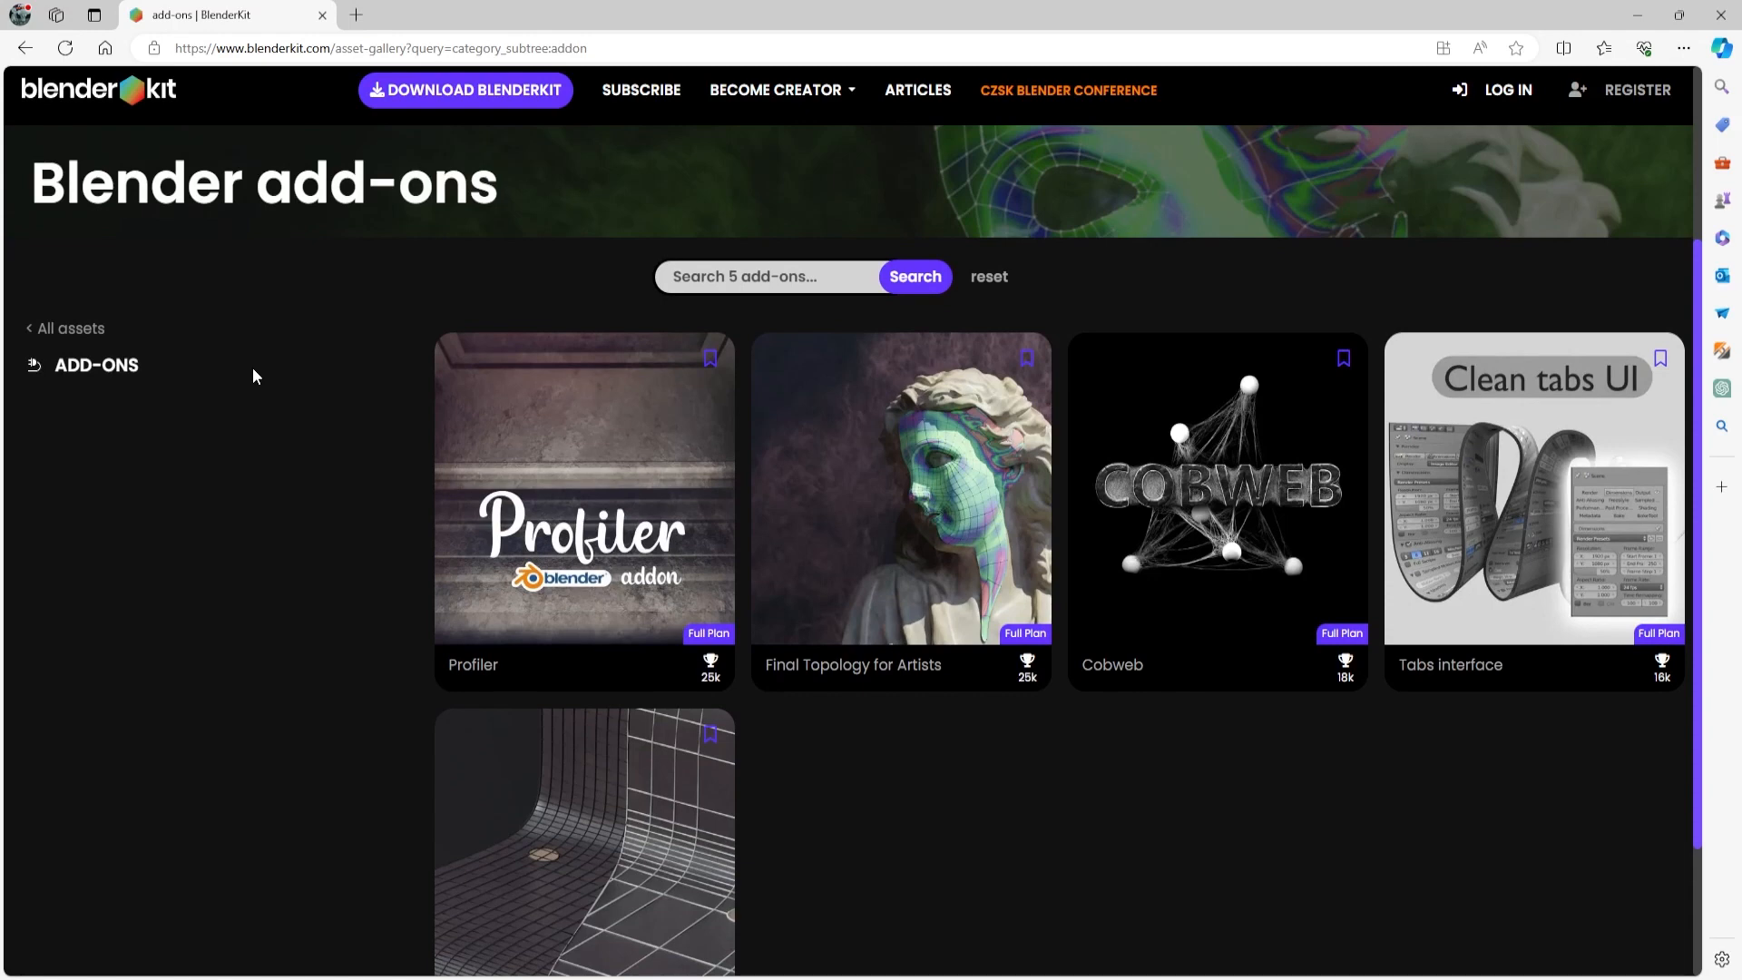
- Review the Free, Full and Business subscription plans on the BlenderKit site and open the Authors page
scroll(370, 493, down, 1)
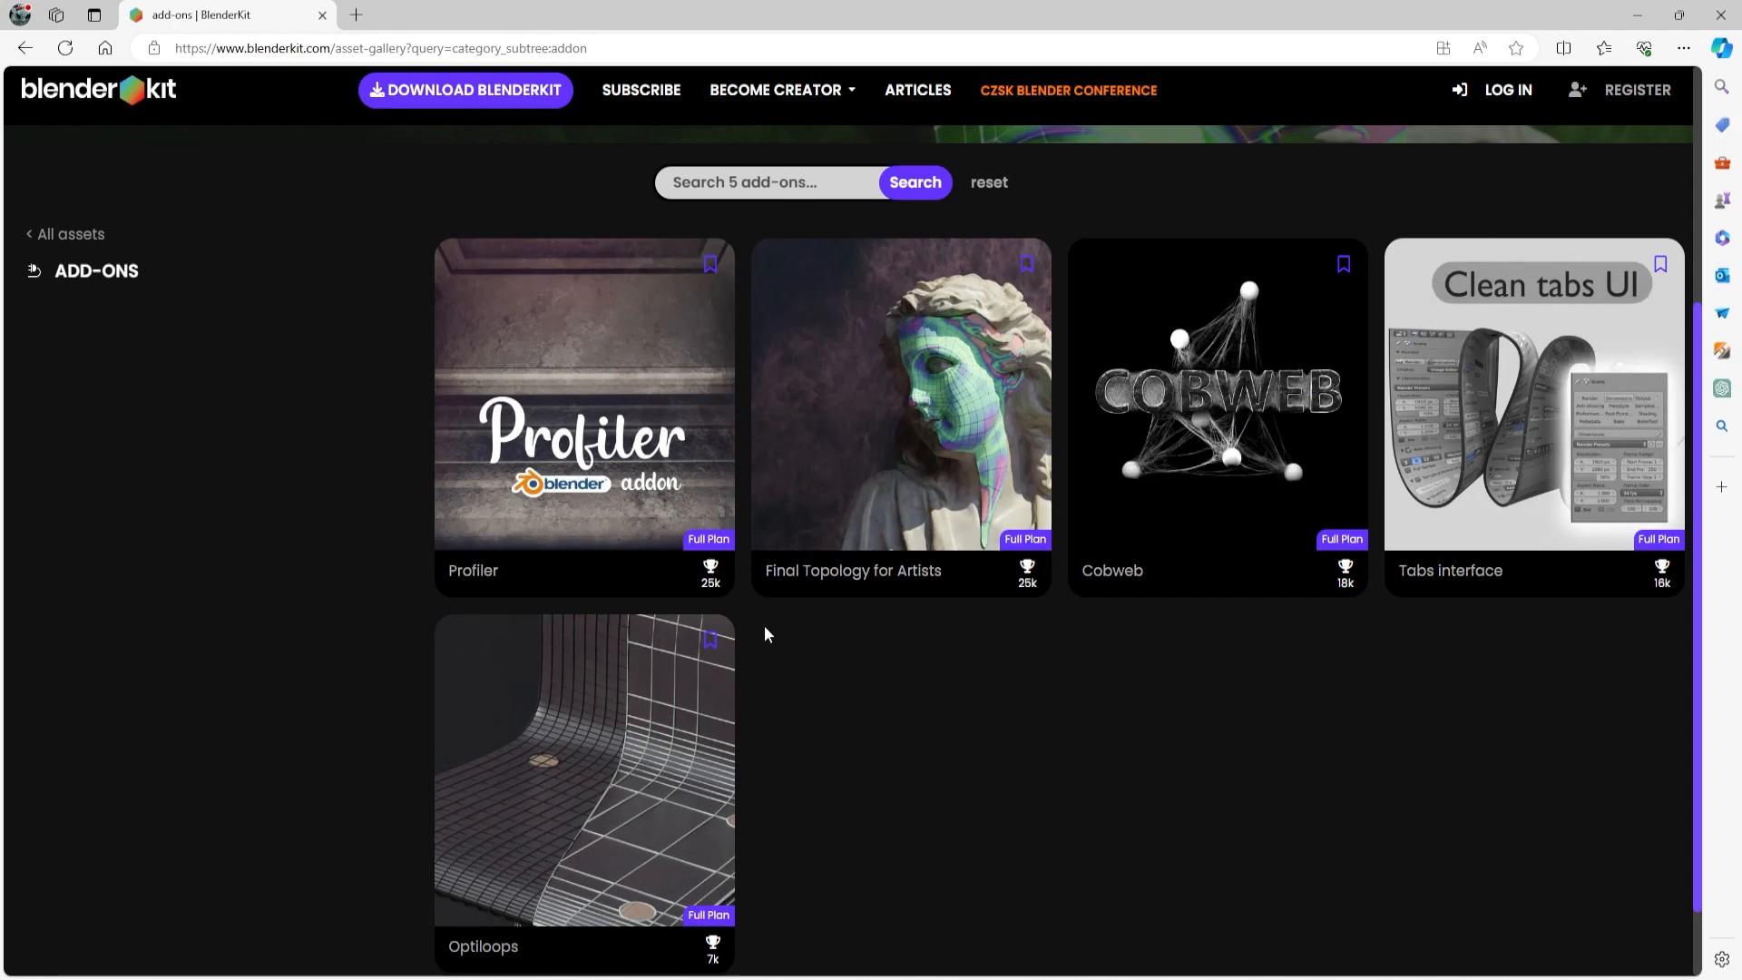
click(662, 92)
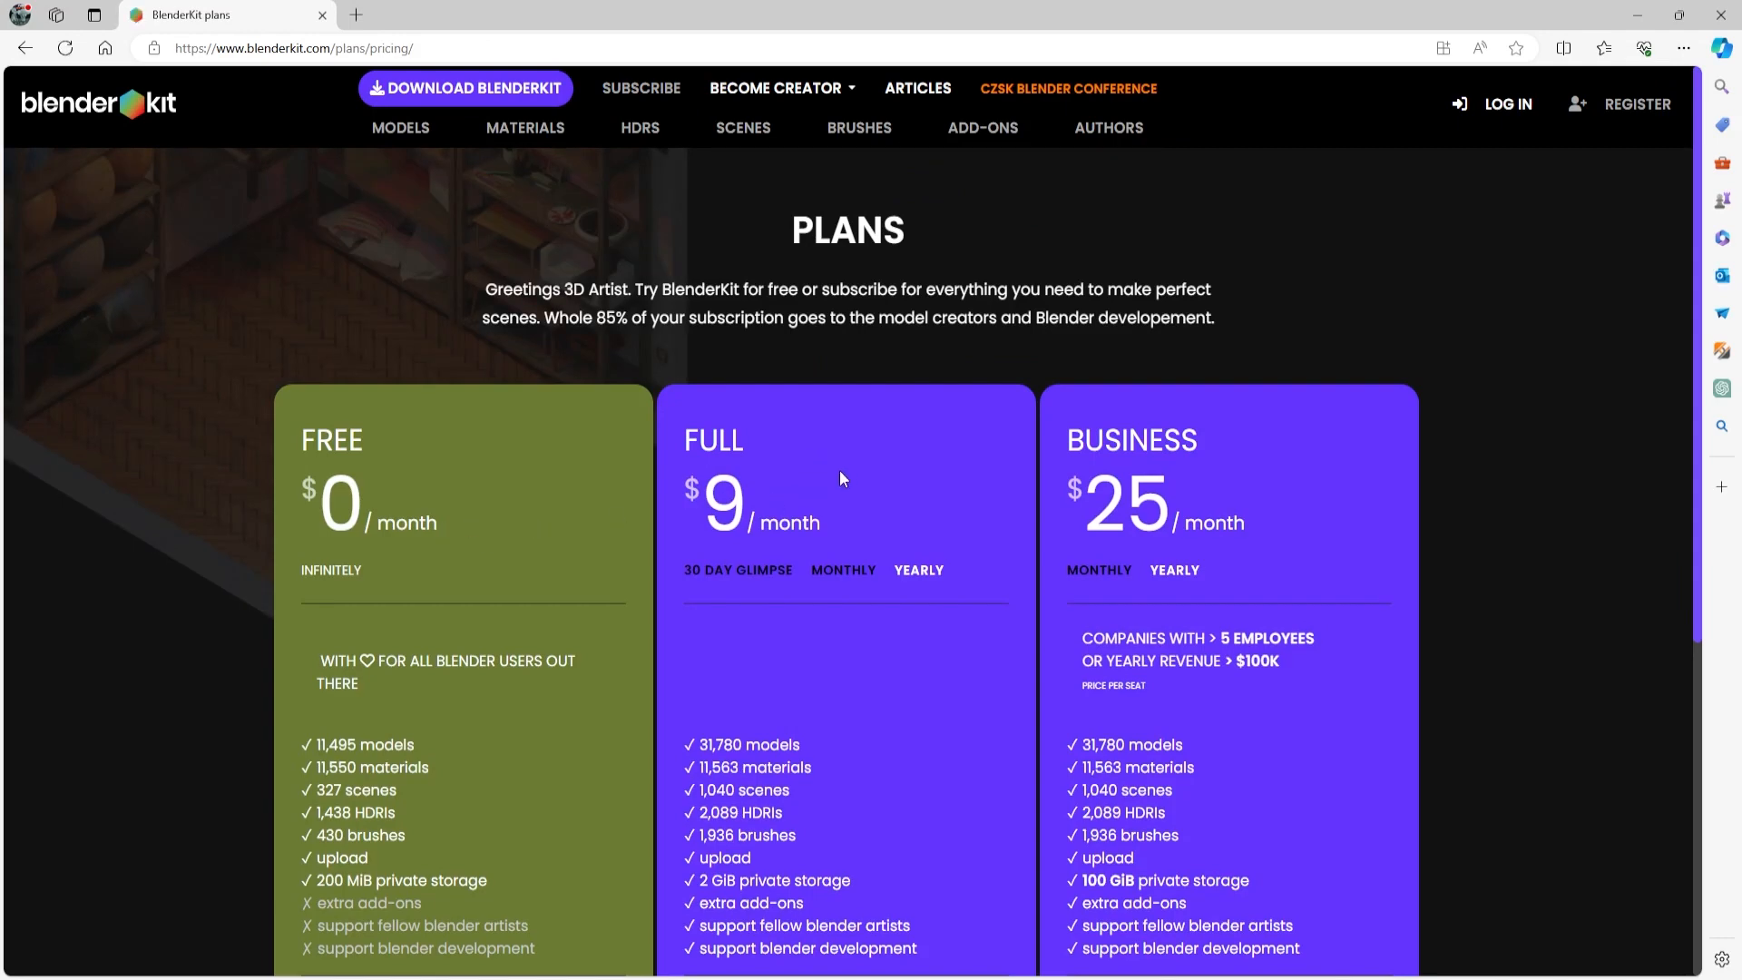
scroll(839, 469, down, 3)
scroll(845, 470, up, 3)
click(1110, 128)
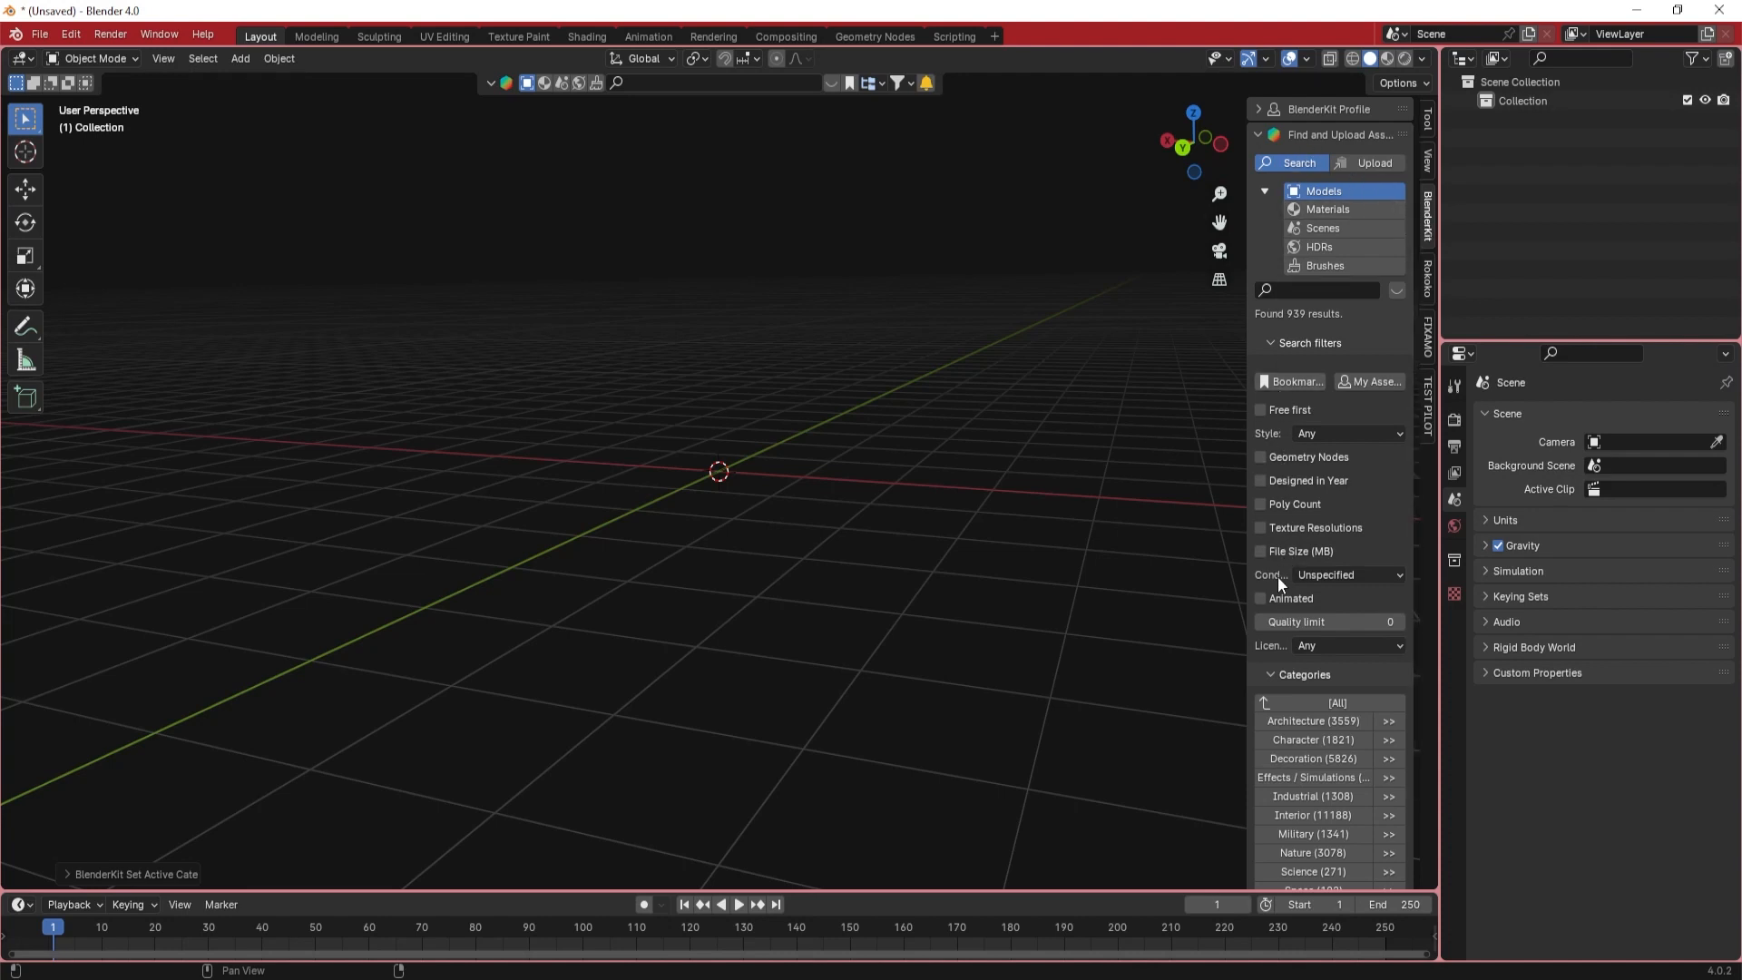
- Switch to Blender, look over the BlenderKit profile details and set the viewport to rendered shading
click(1323, 111)
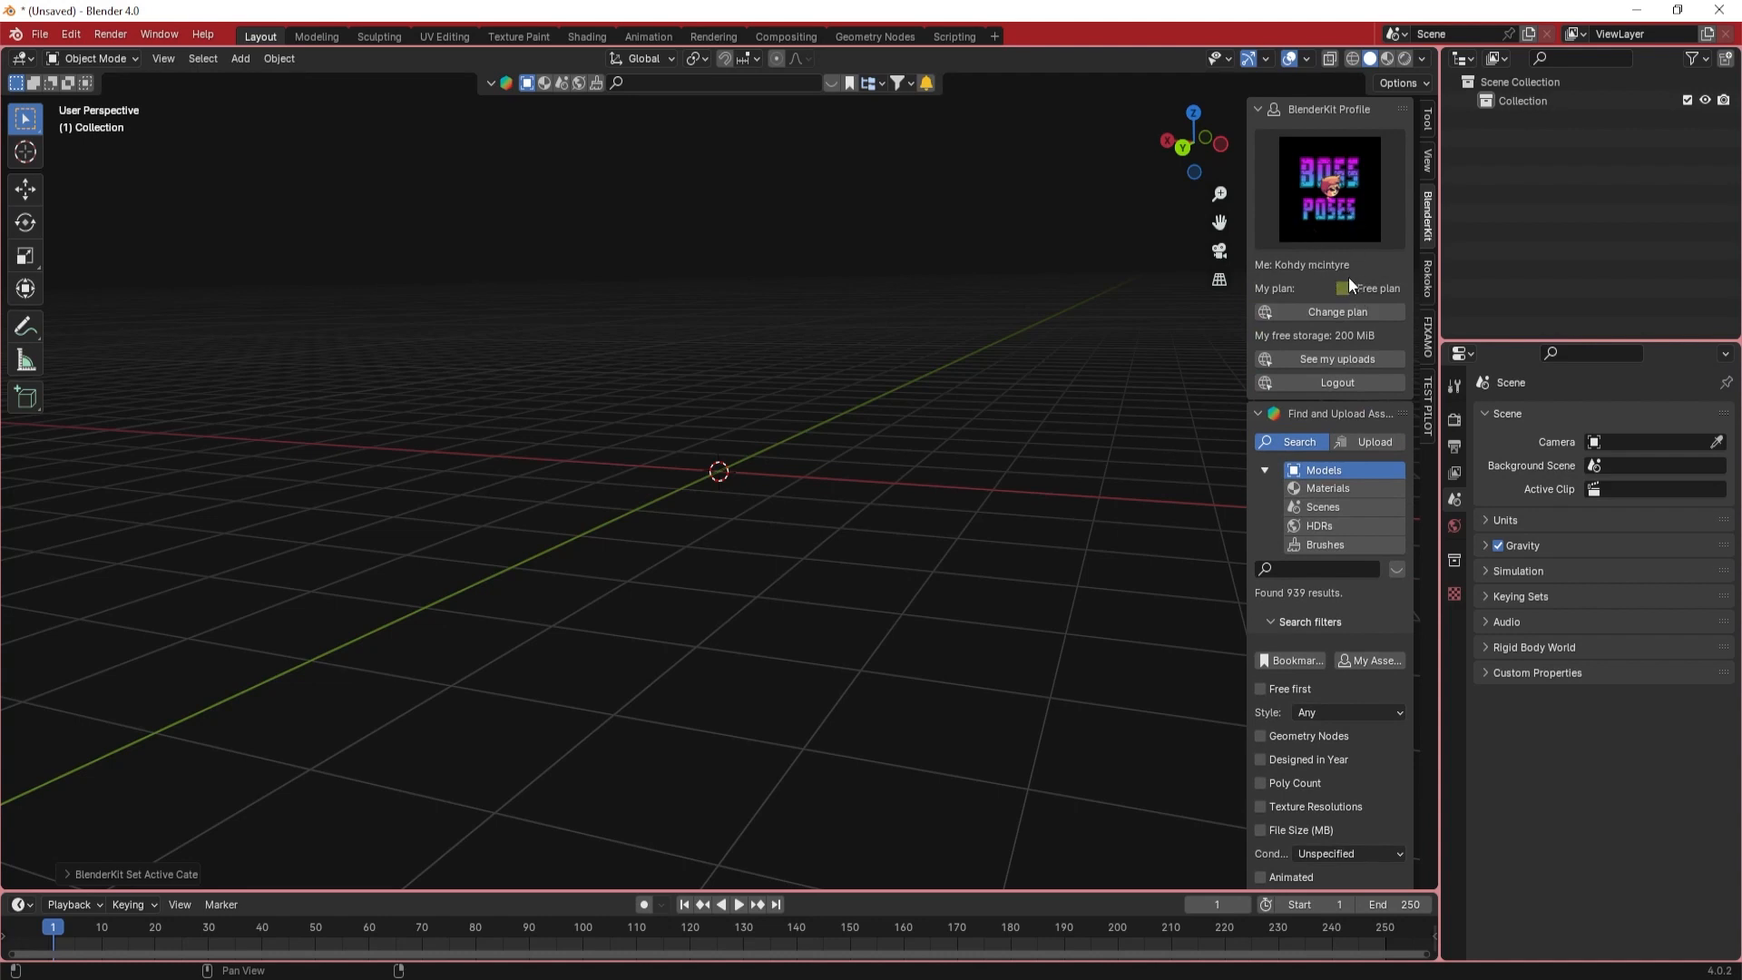
click(1308, 117)
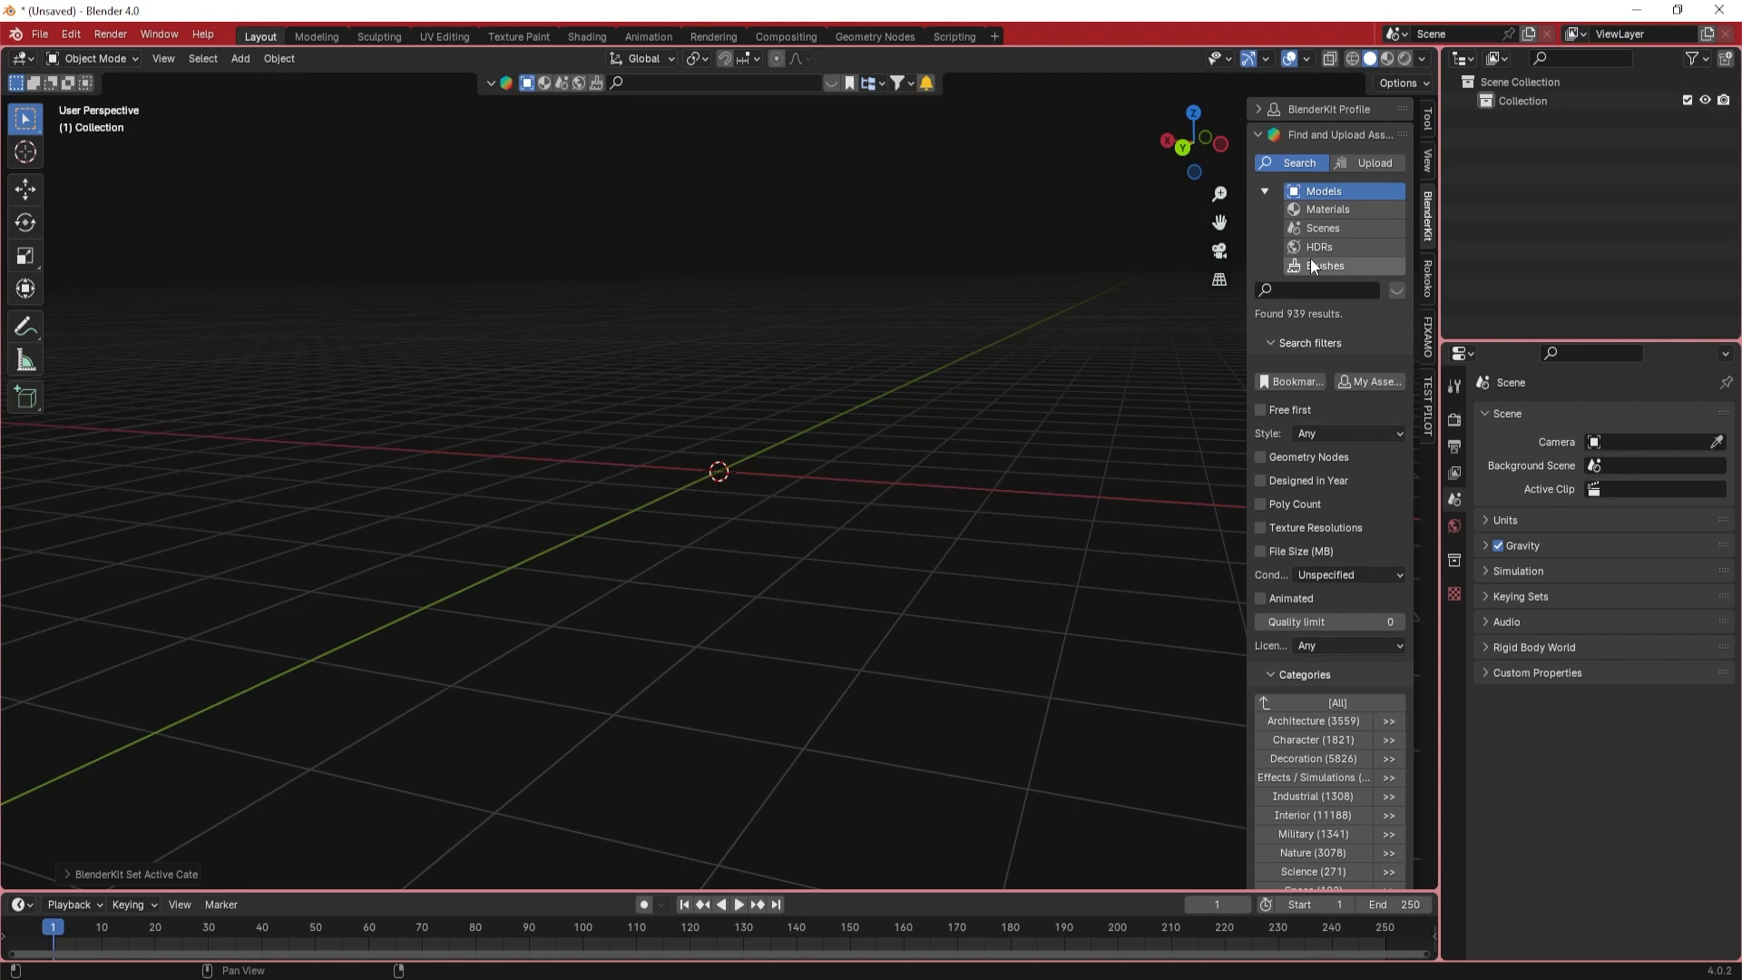
click(1403, 60)
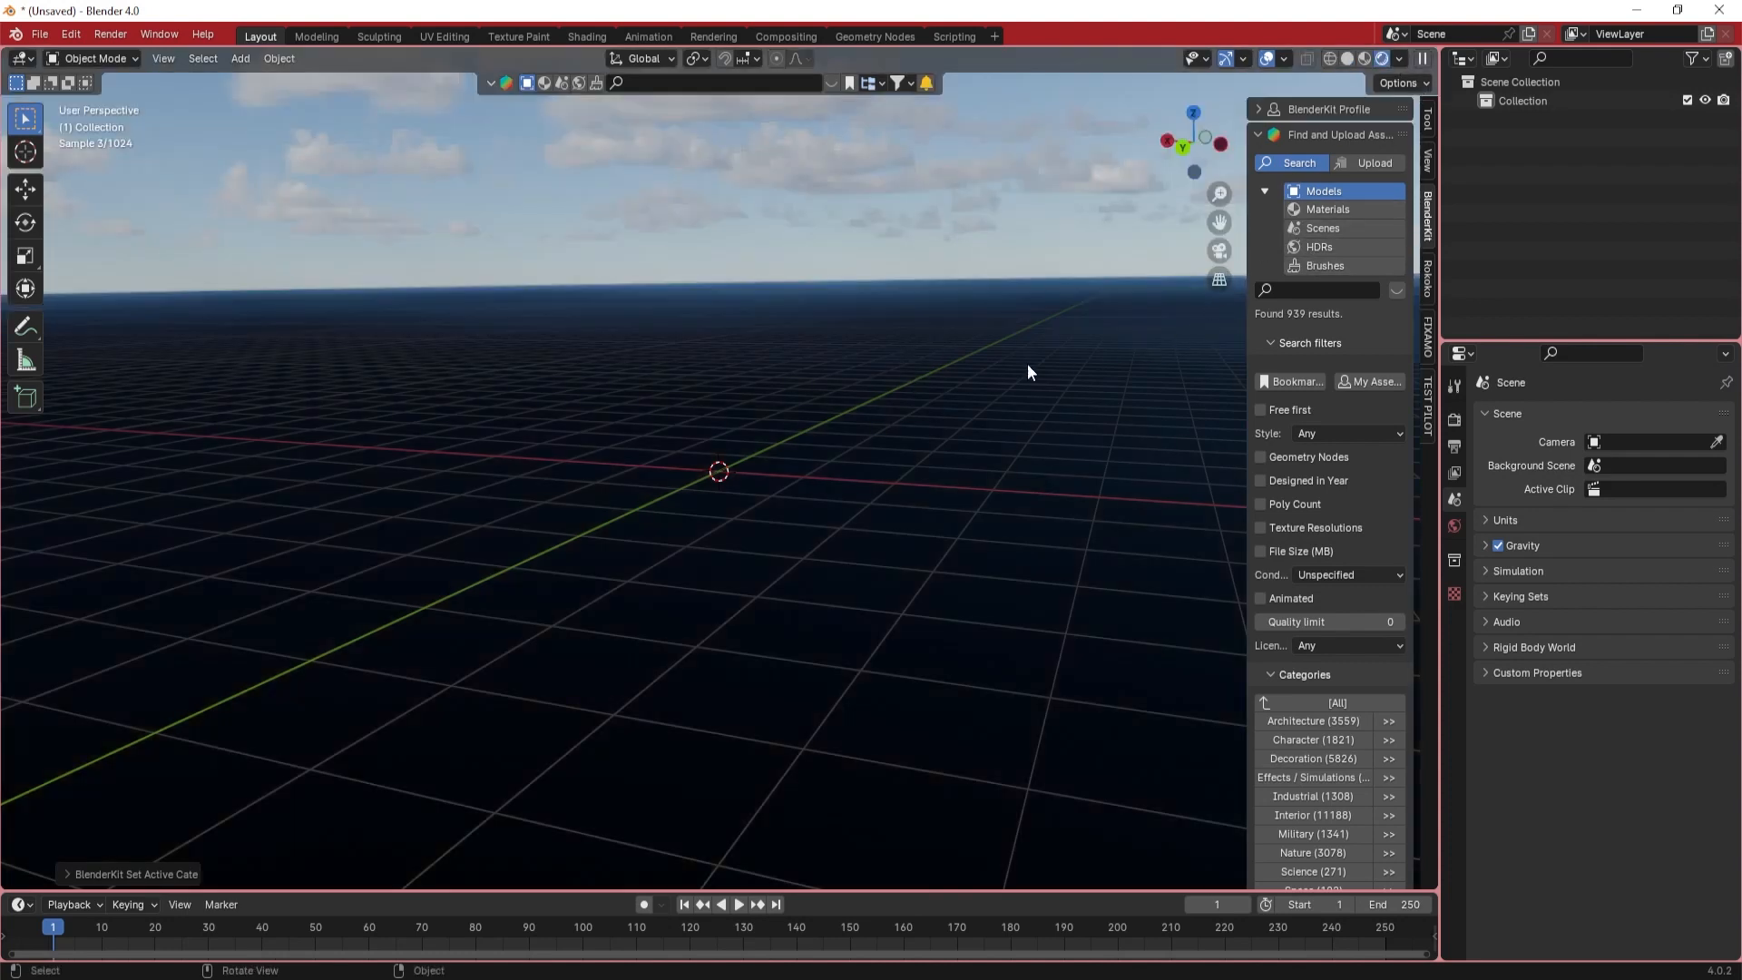
middle_drag(798, 300, 701, 246)
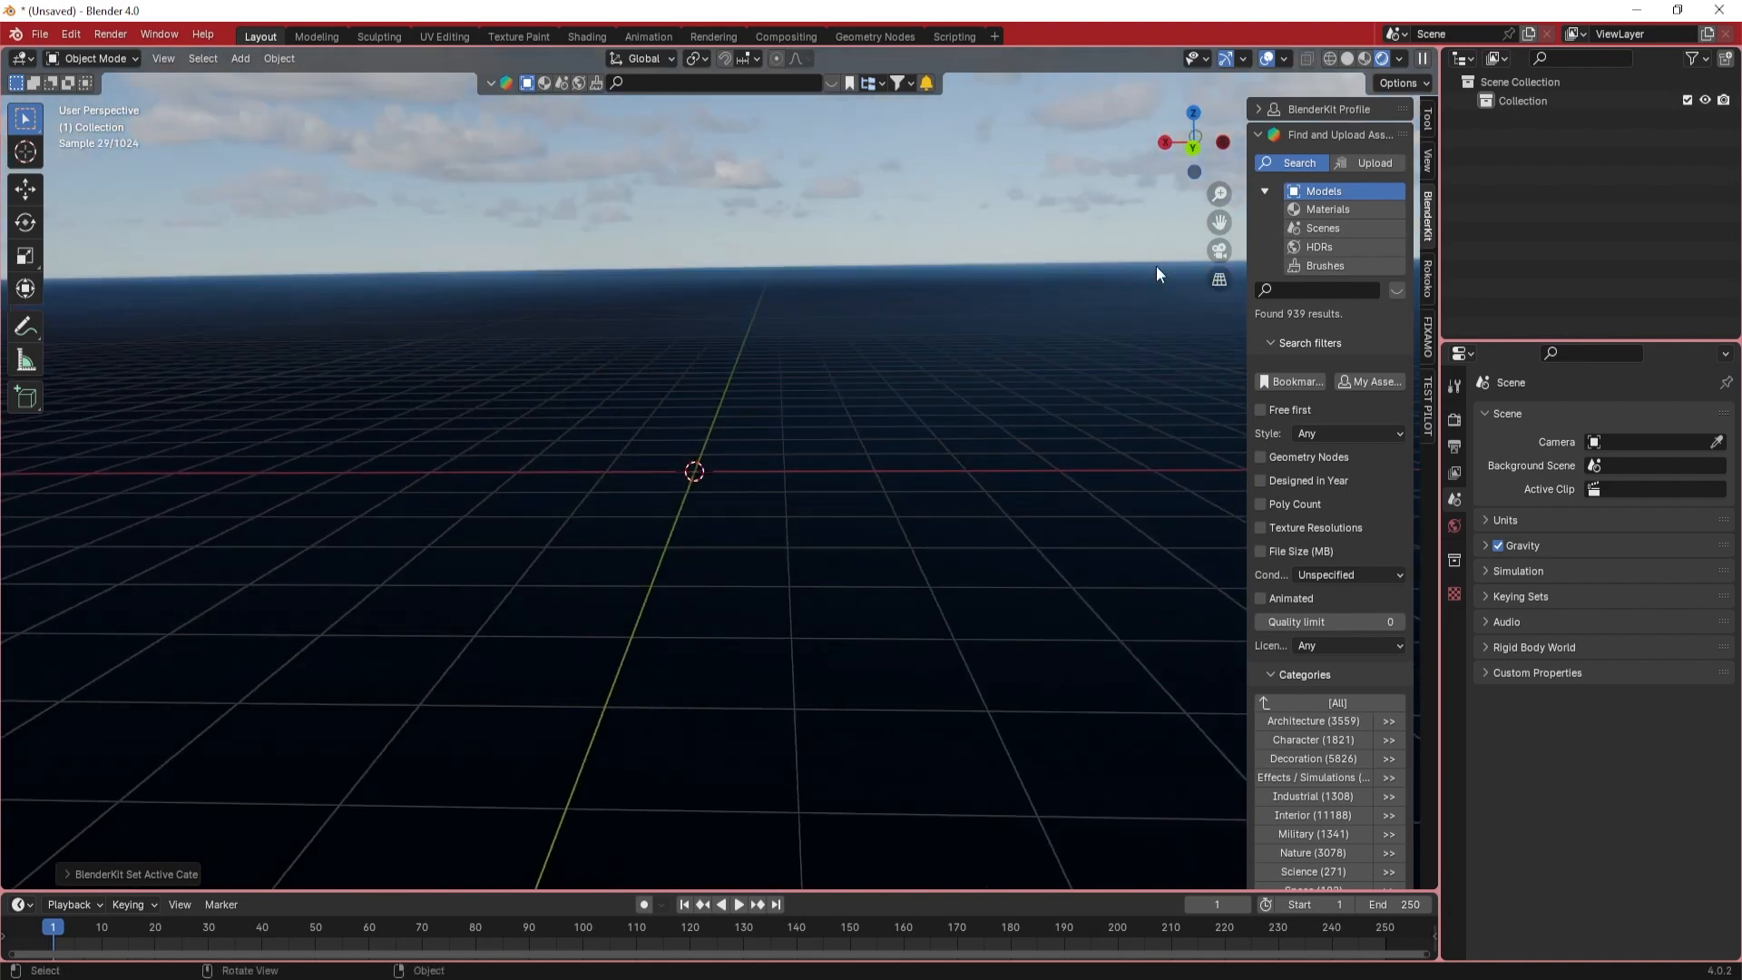
- Browse the BlenderKit HDRs and filter them to free first in the Indoor category
click(1316, 246)
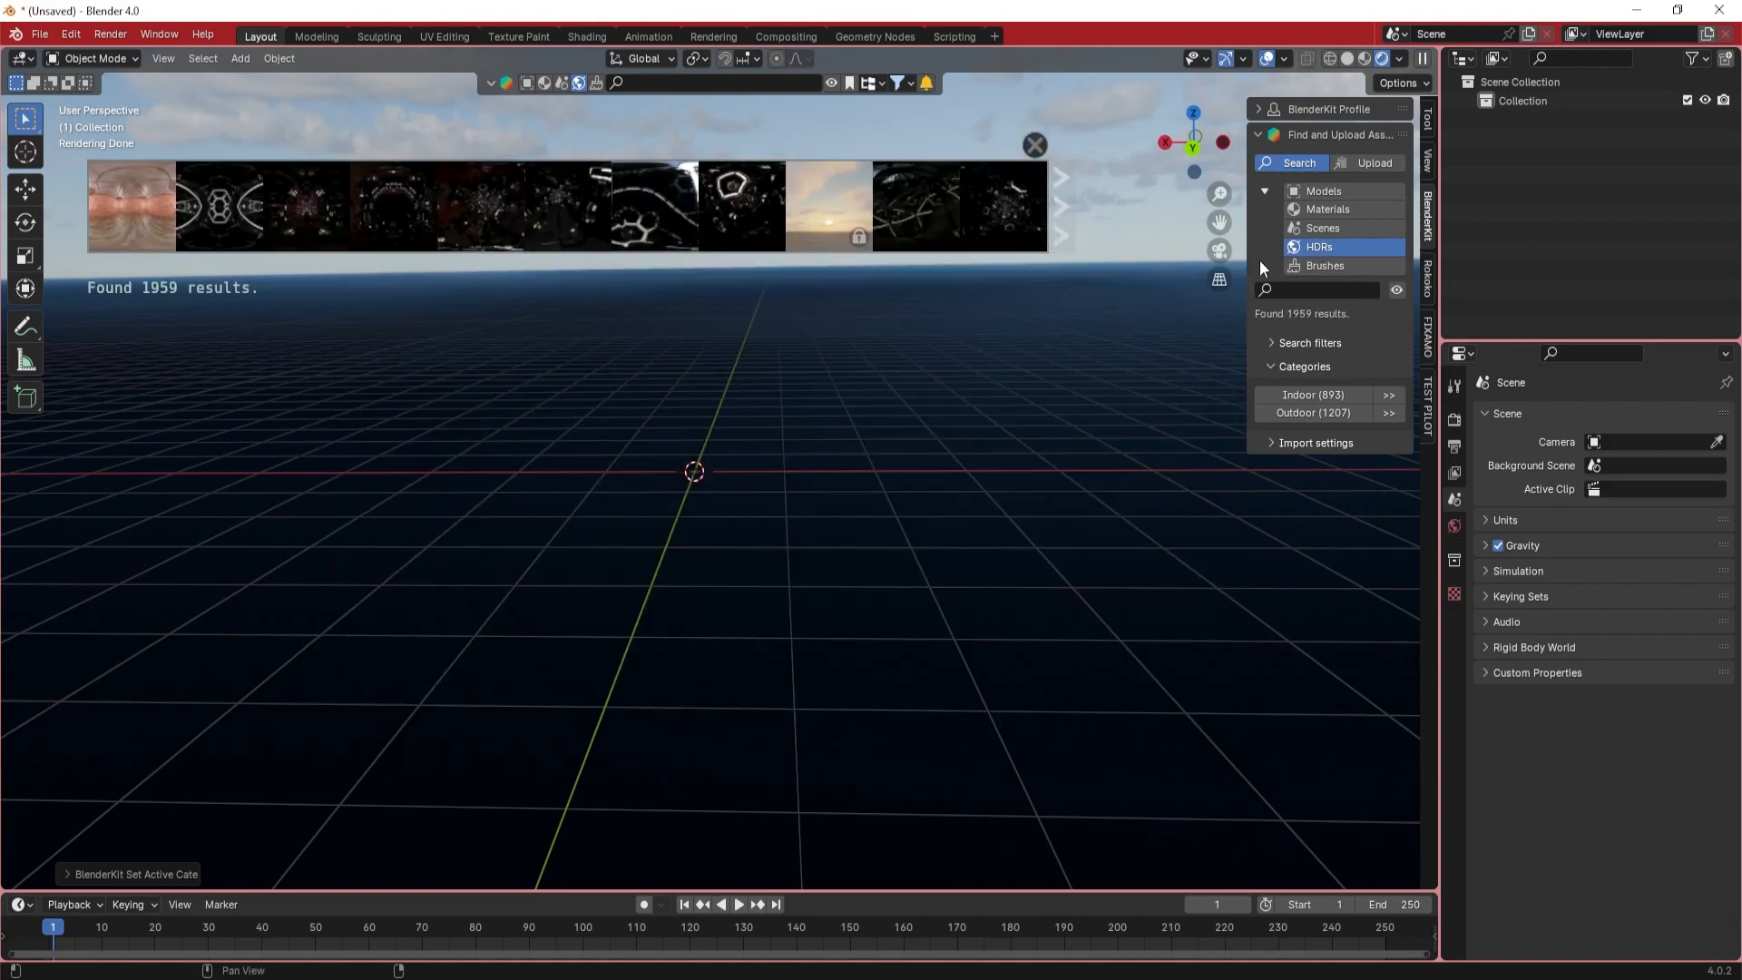
mouse_move(404, 213)
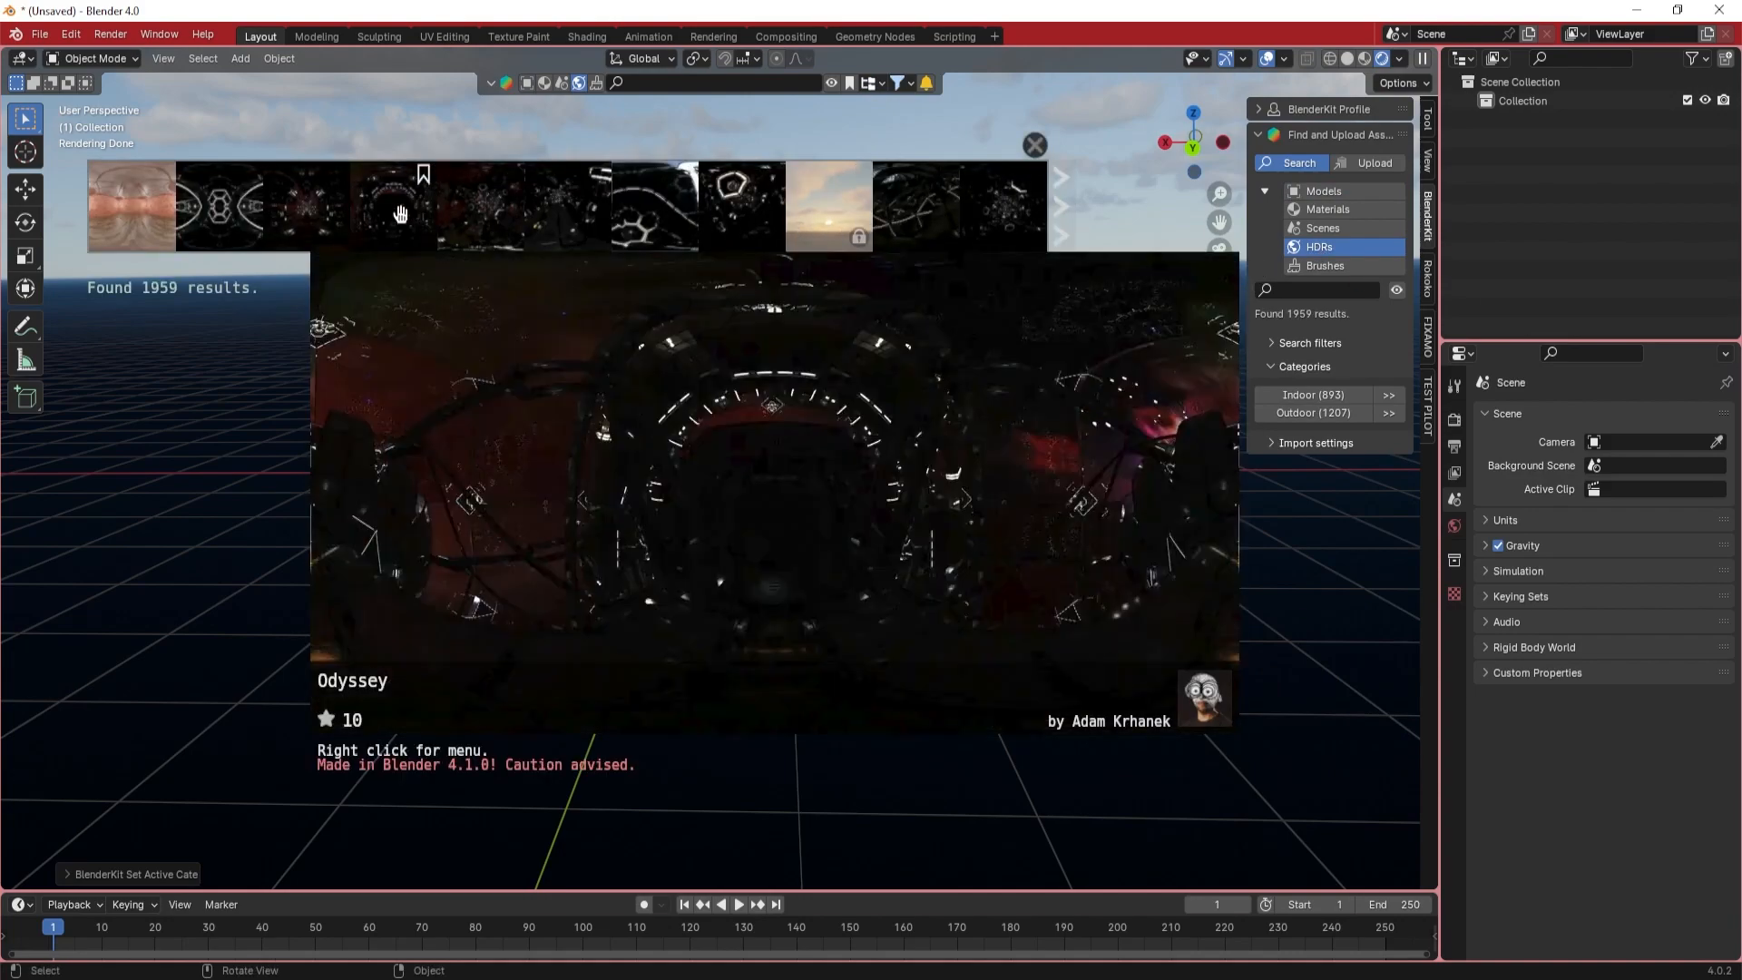
click(1070, 222)
mouse_move(594, 208)
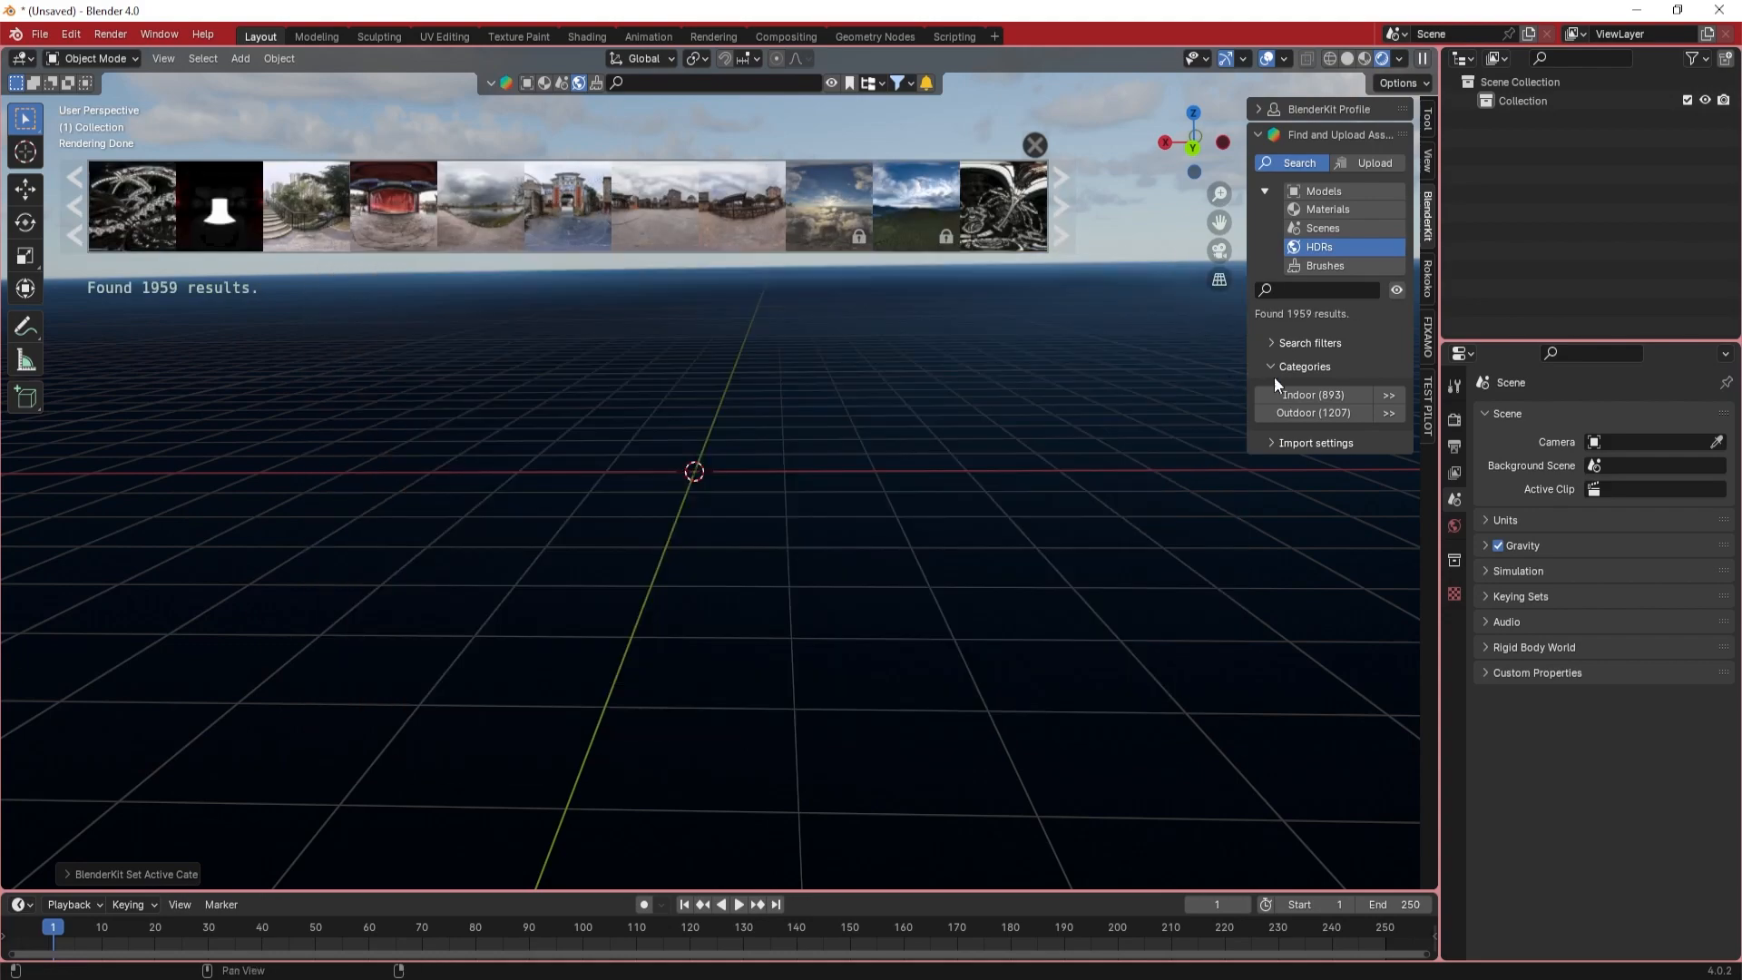
click(1310, 343)
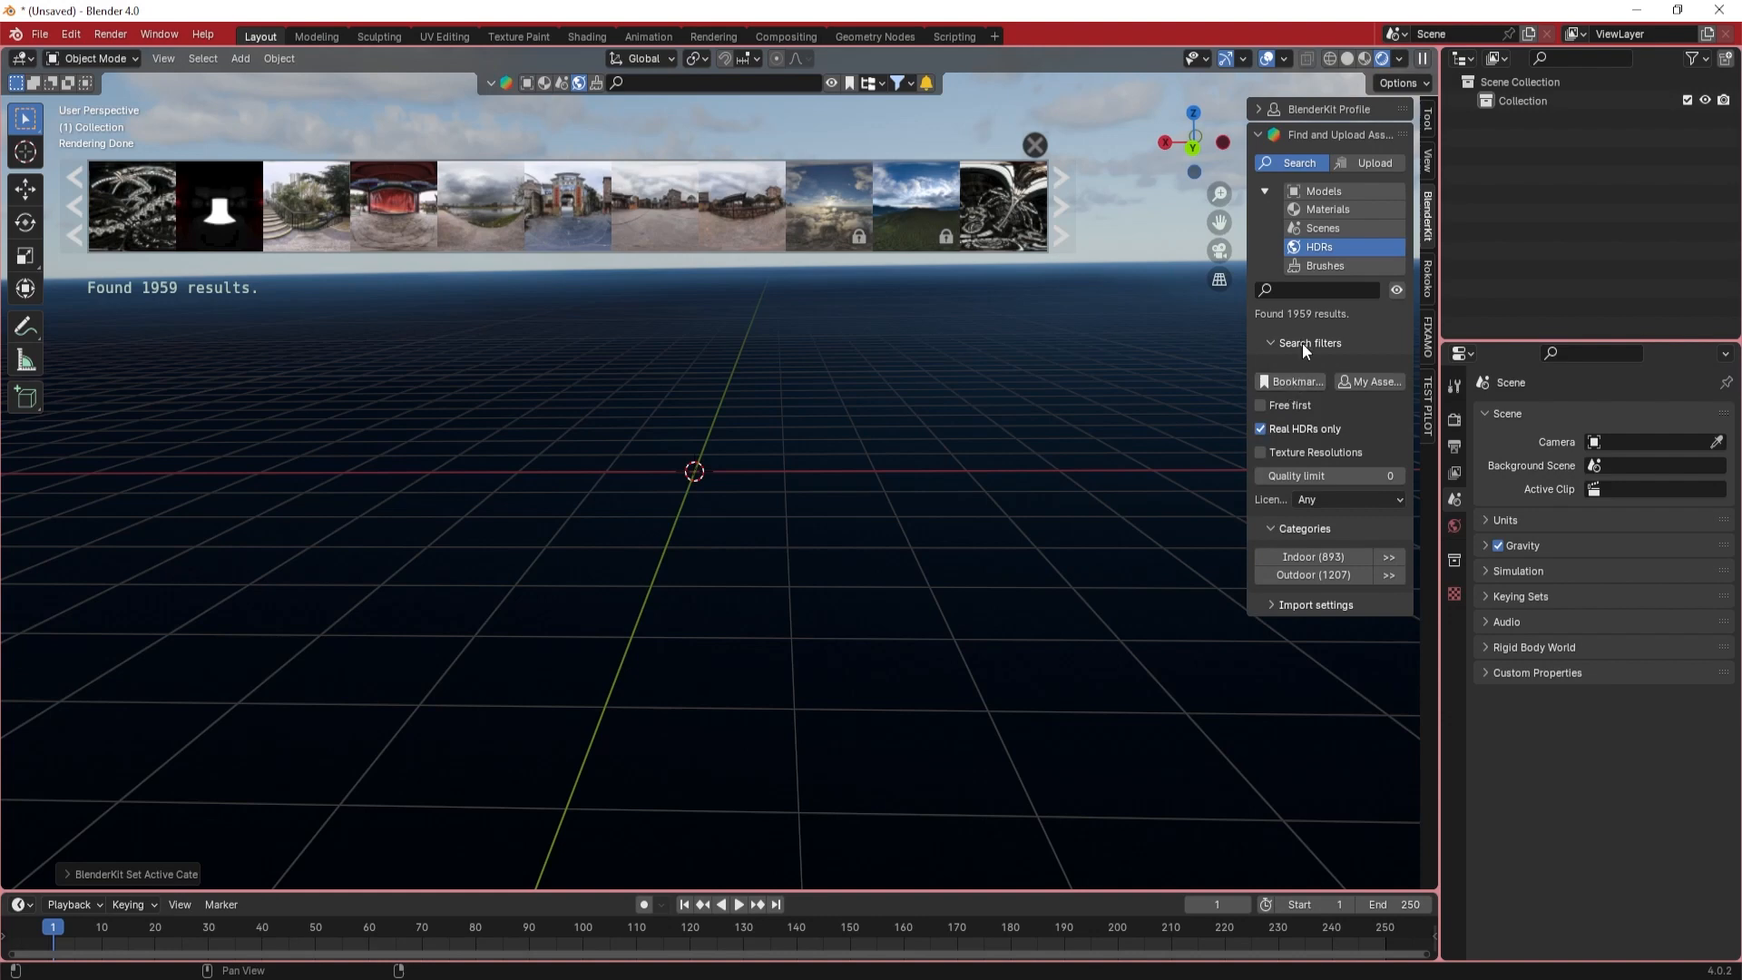
click(1263, 406)
click(1288, 558)
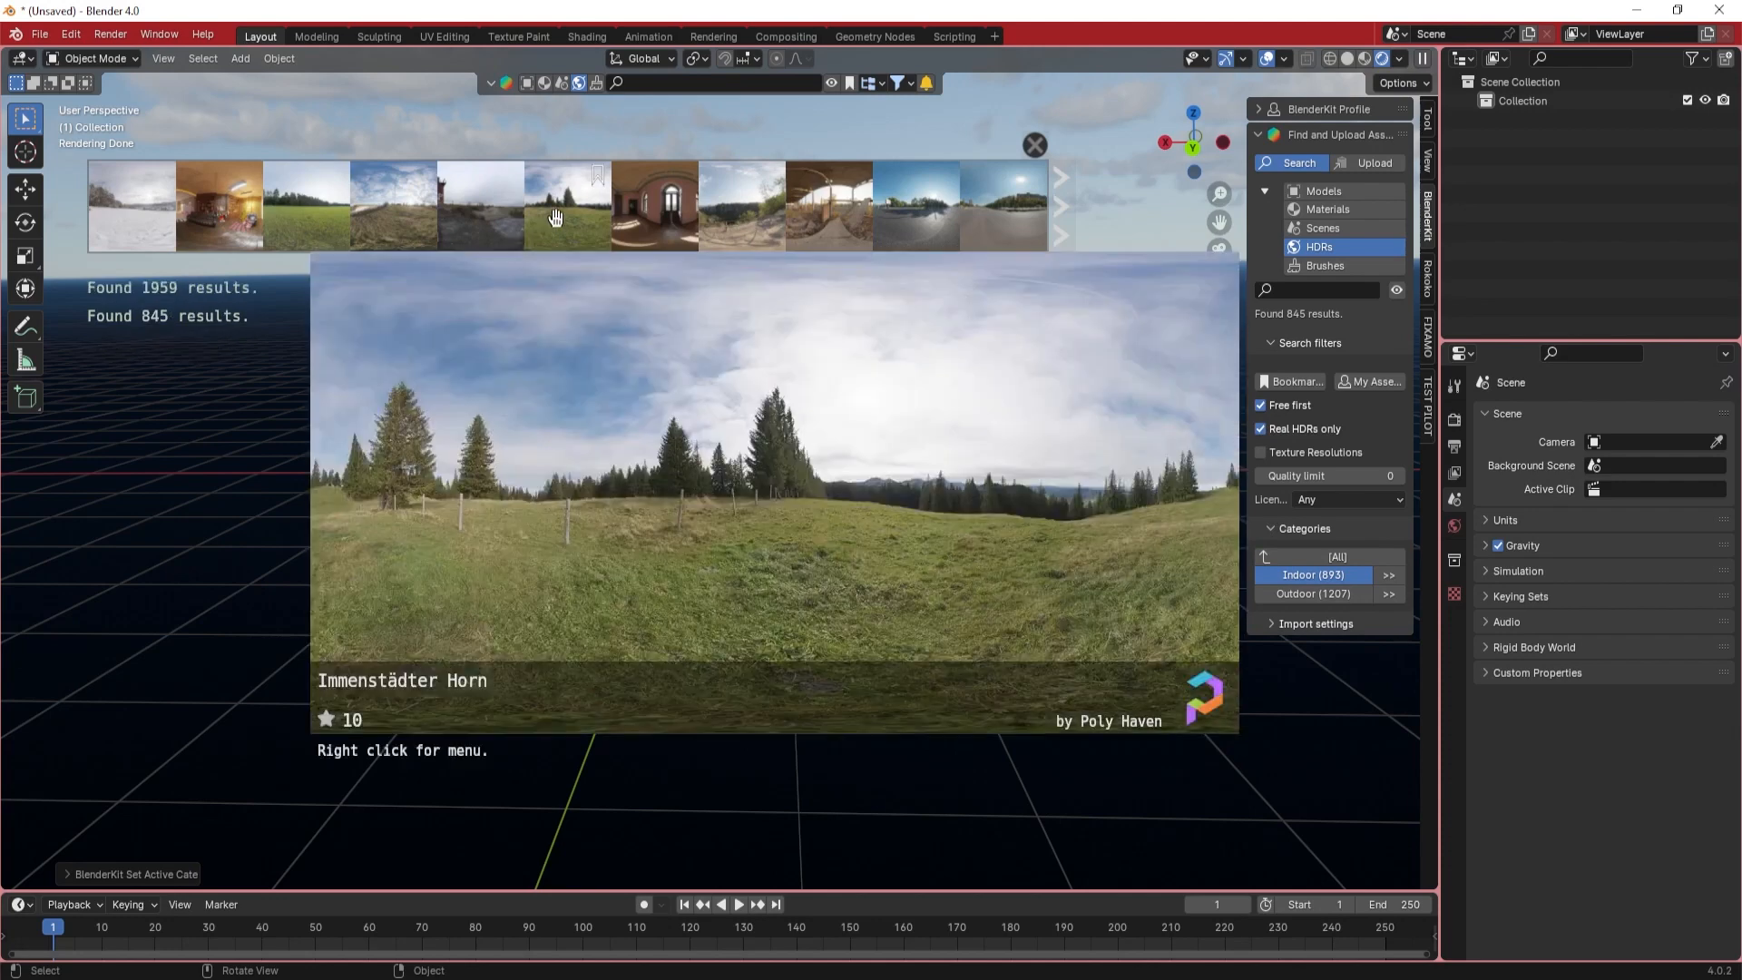
- Download the Immenstädter Horn HDR at 2048 resolution as the scene background and close the asset results
click(555, 217)
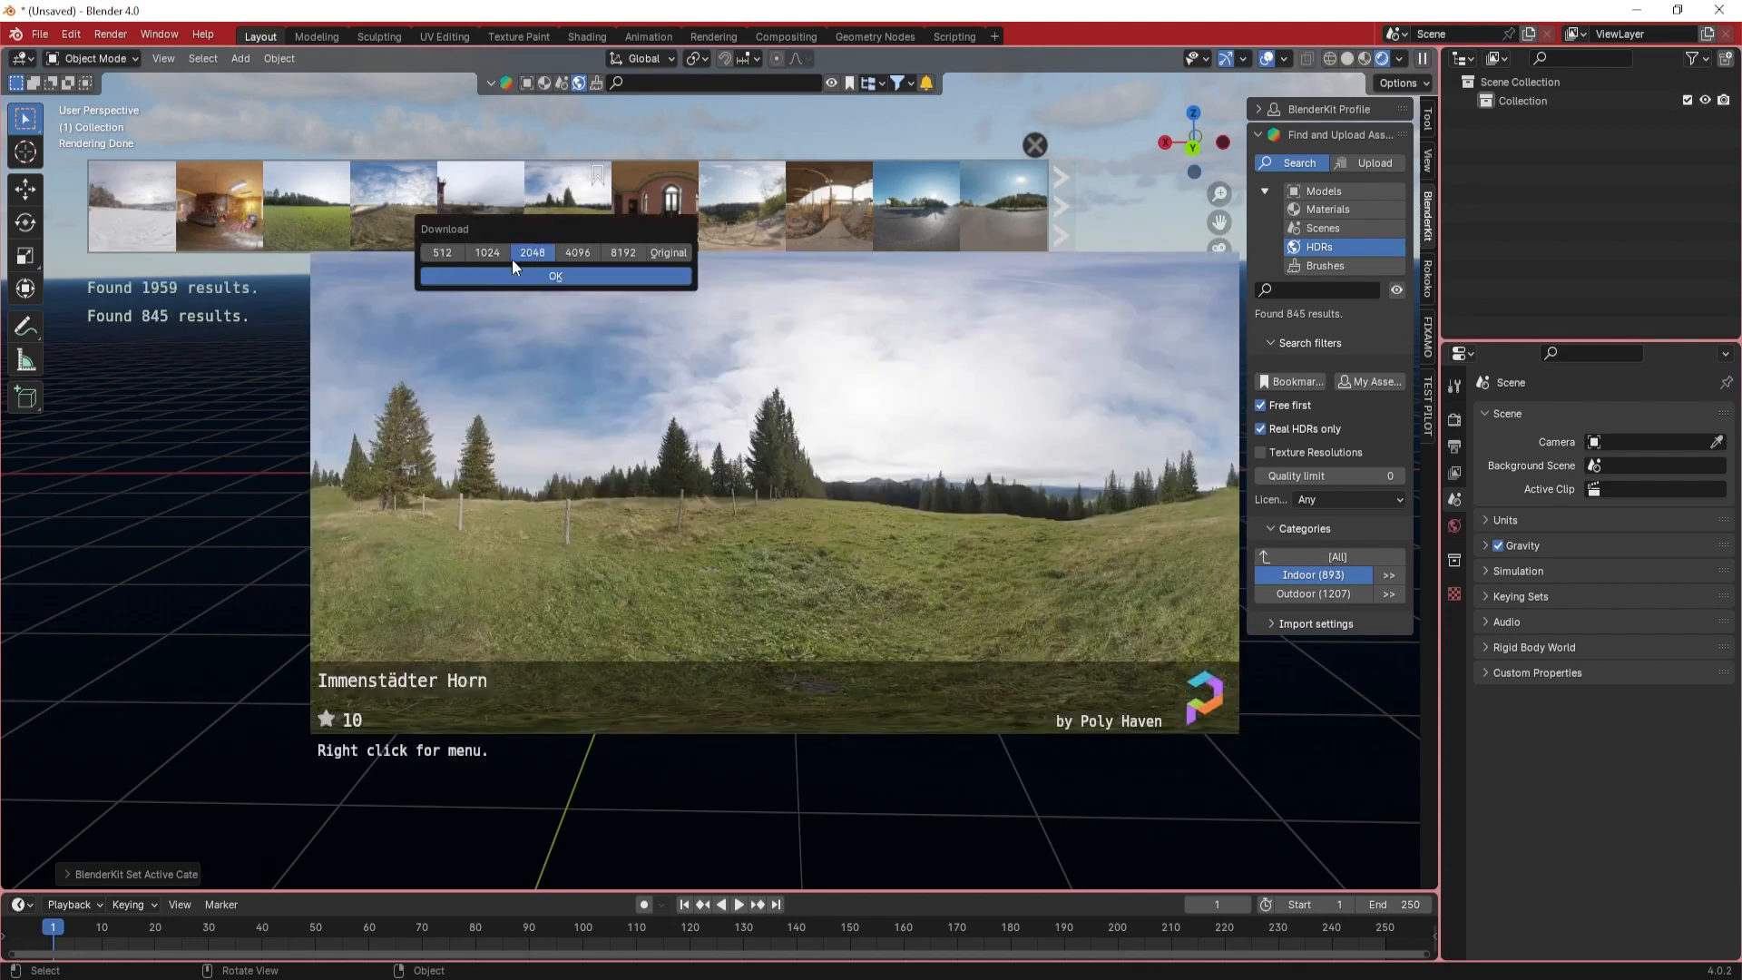
click(594, 281)
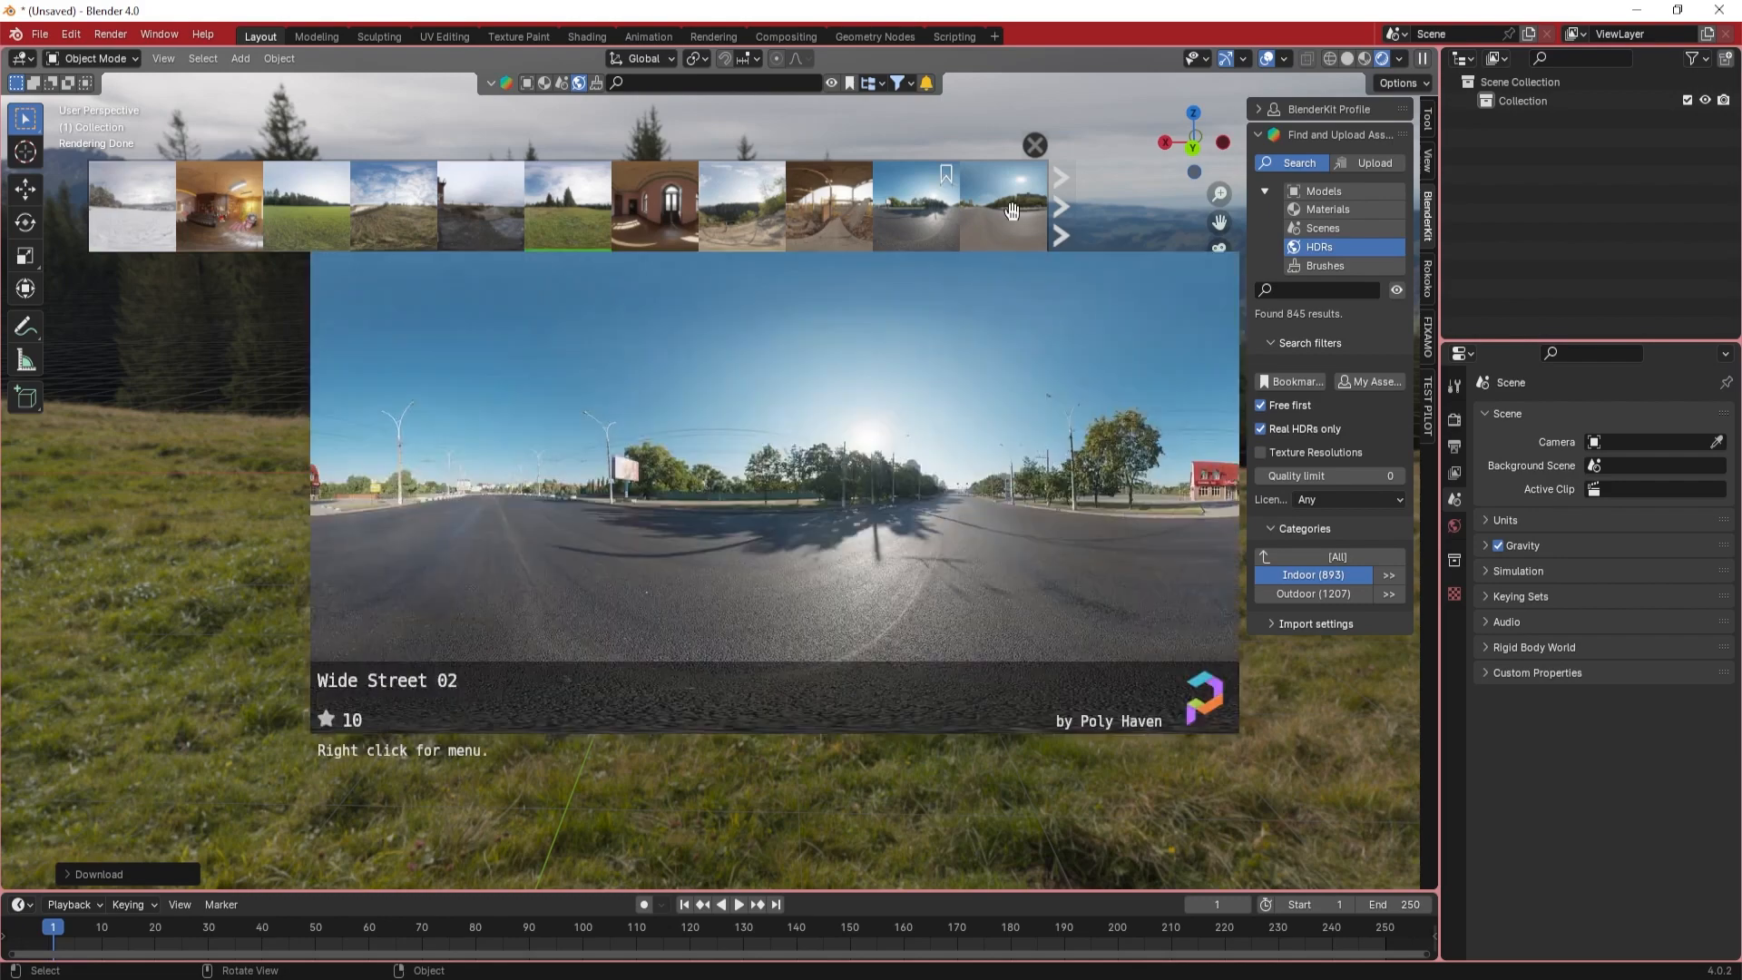
click(1039, 147)
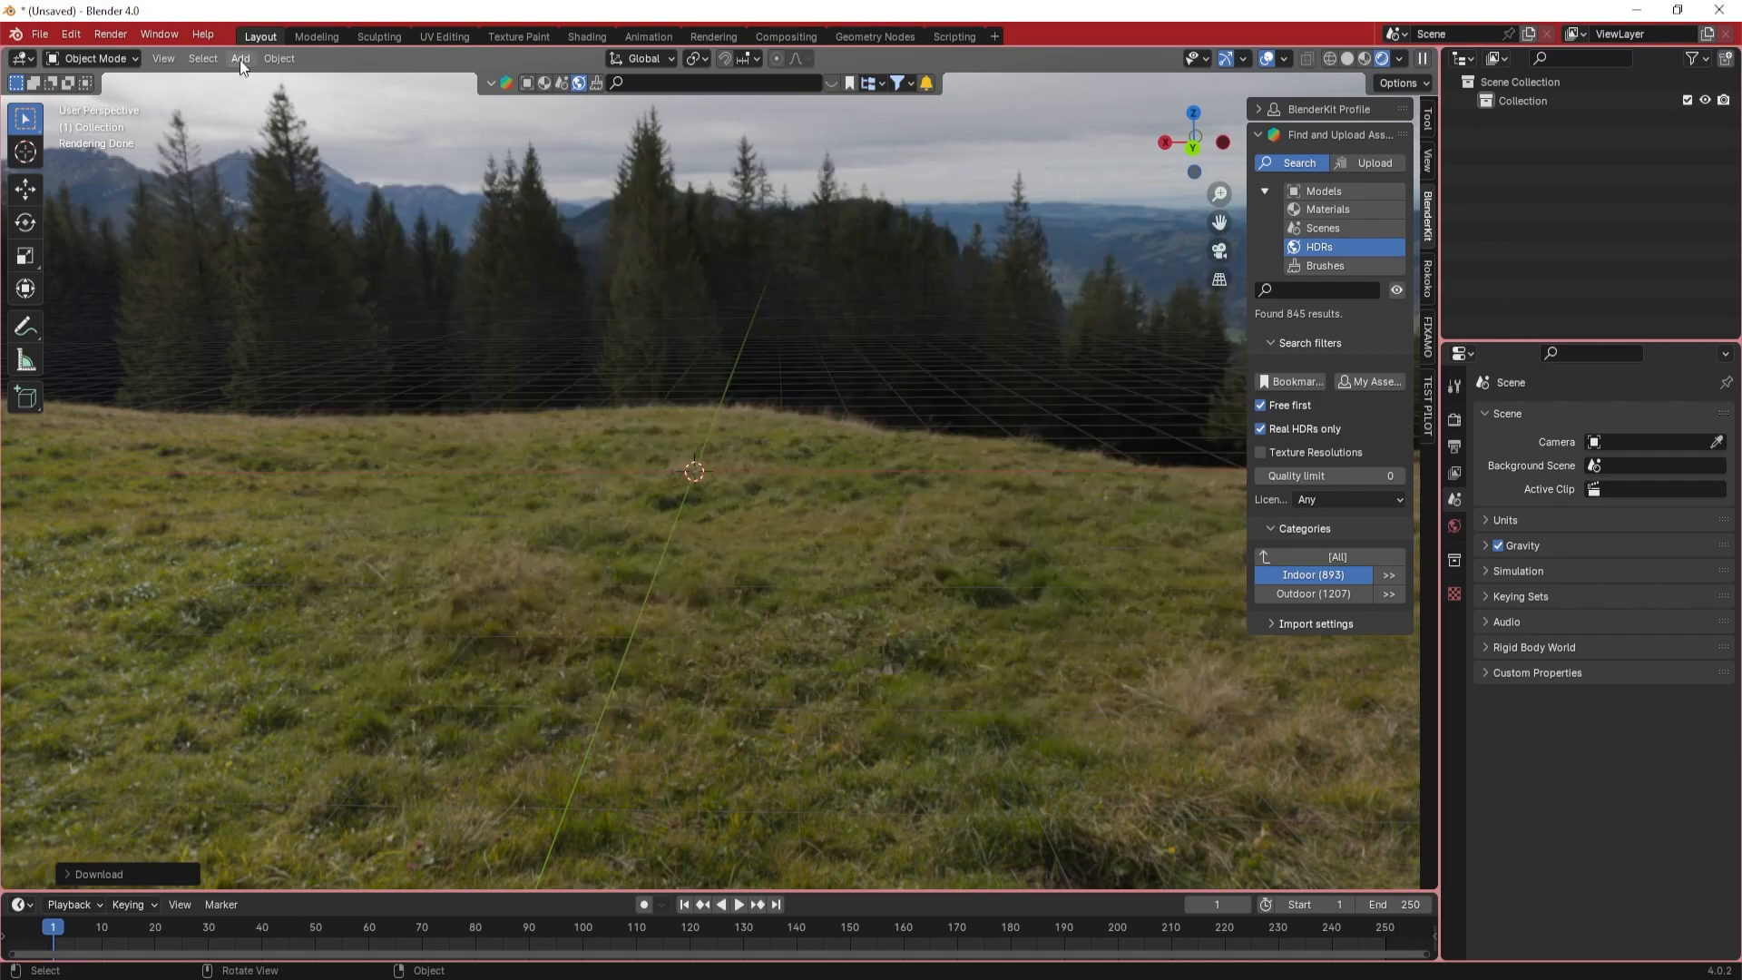
- Add a mesh plane and scale it up into a large ground surface across the view
click(240, 58)
mouse_move(272, 73)
click(401, 74)
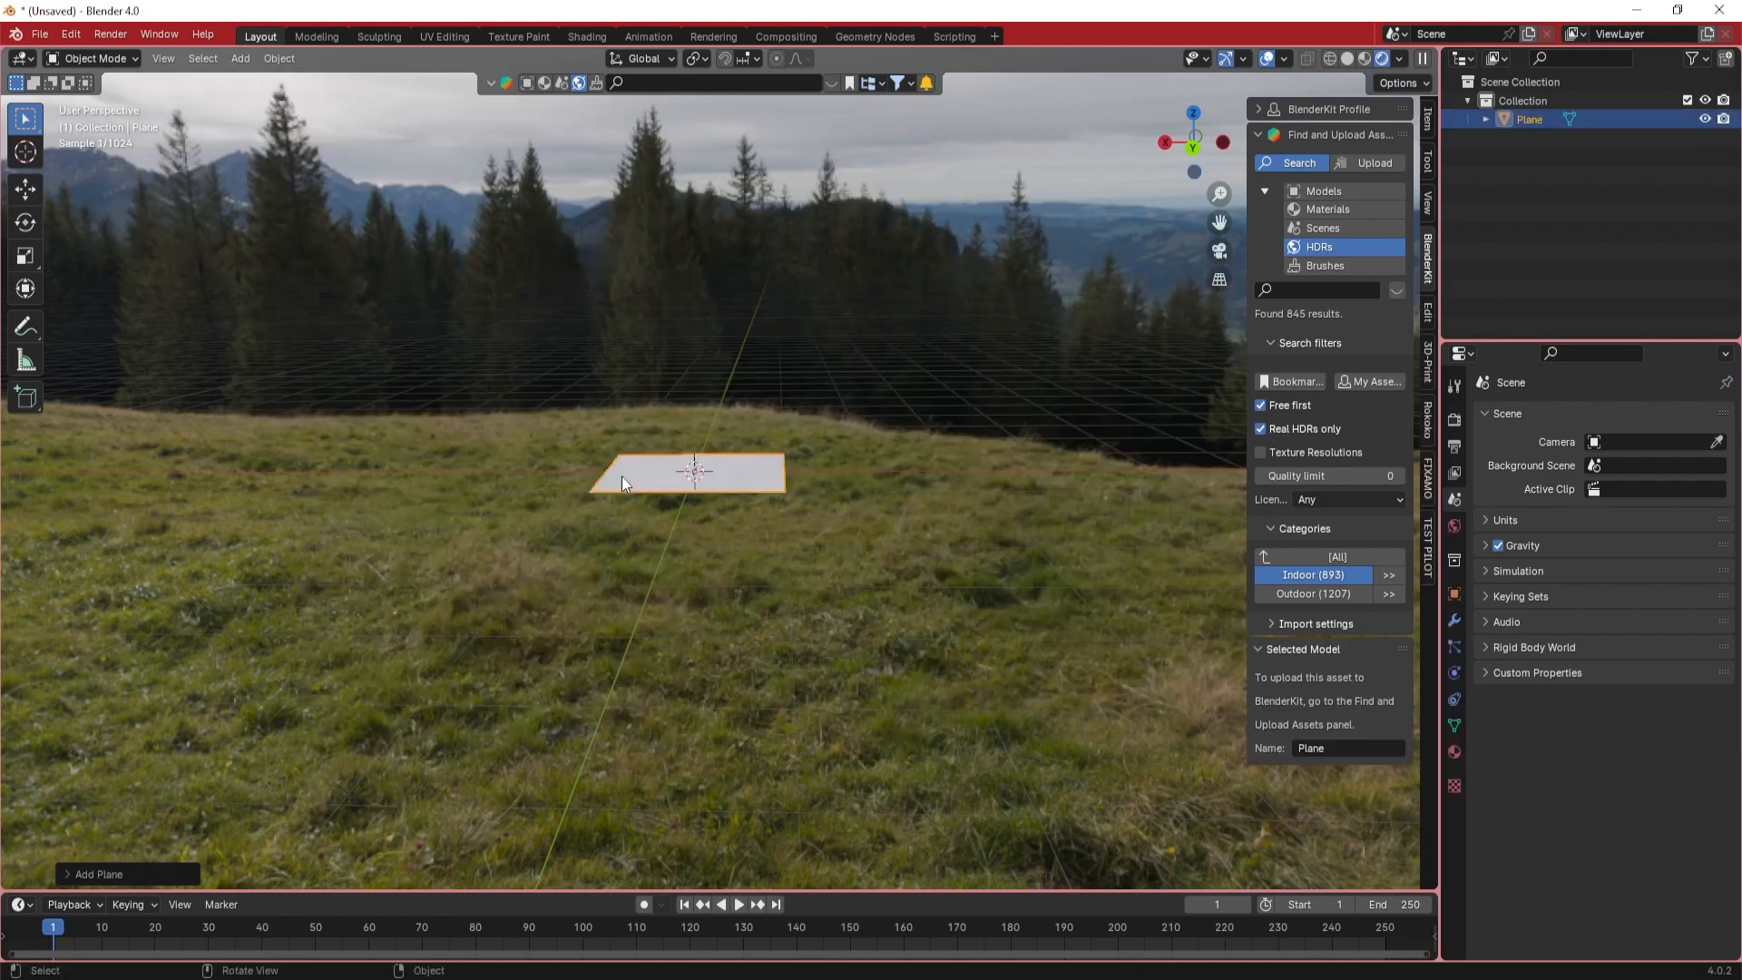
key(s)
click(471, 437)
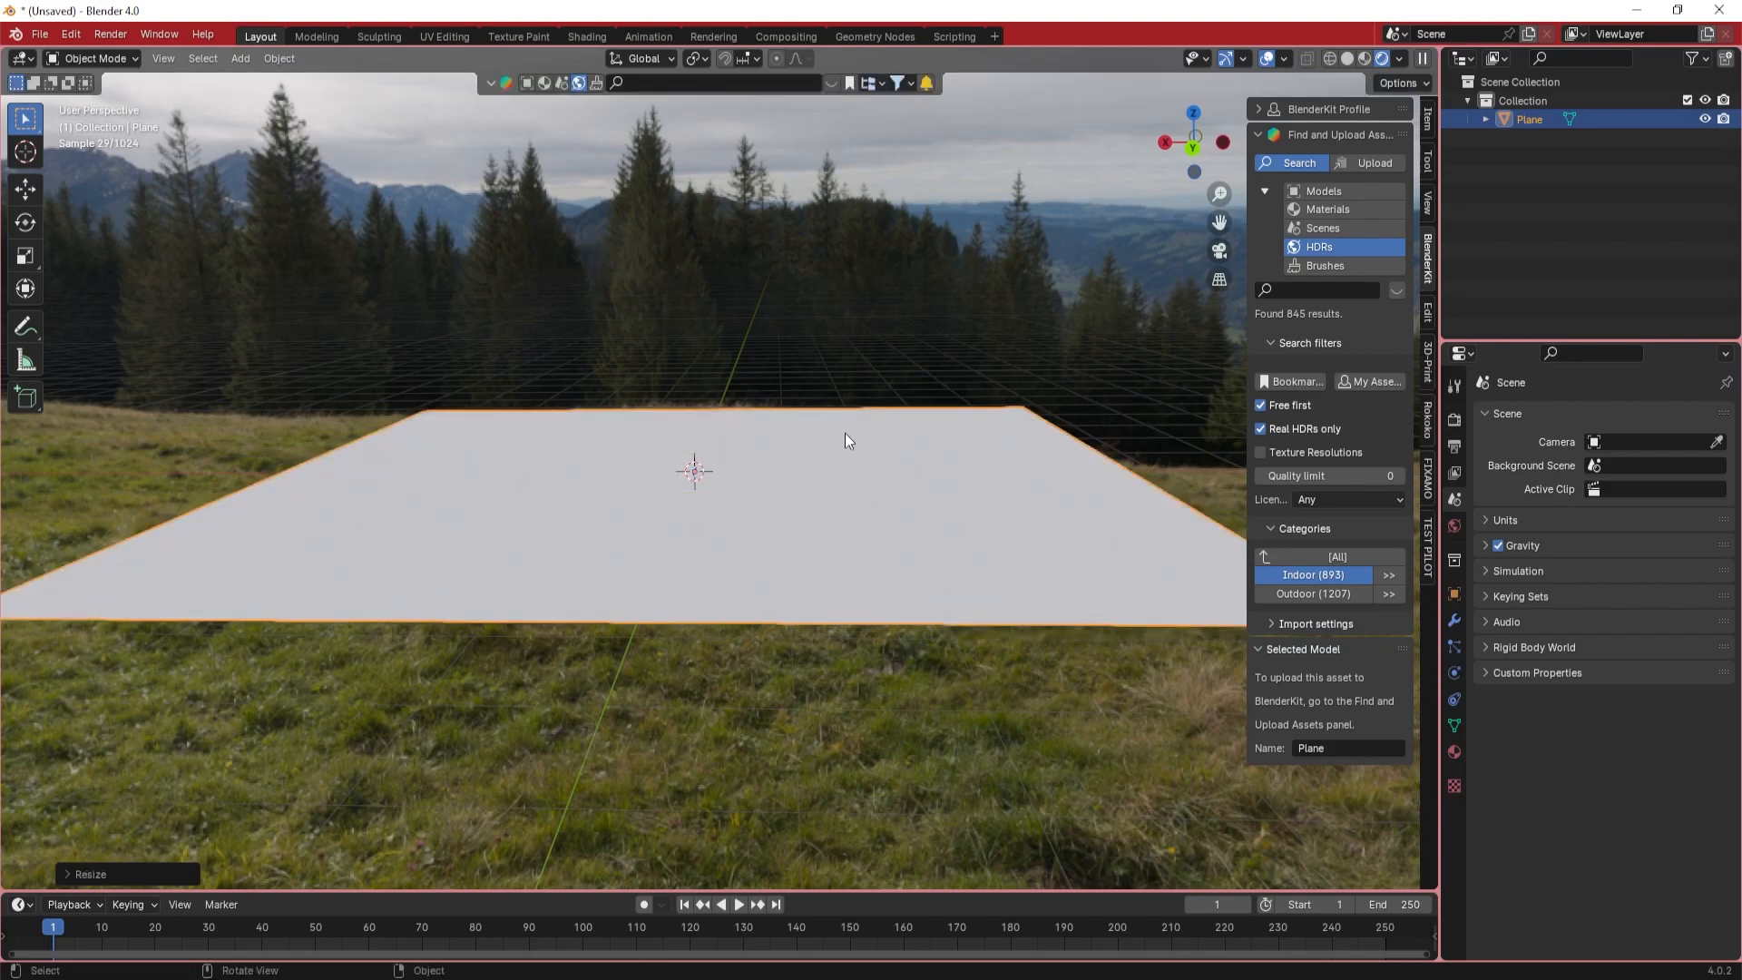
- List the BlenderKit materials and browse through several pages of results
click(1313, 214)
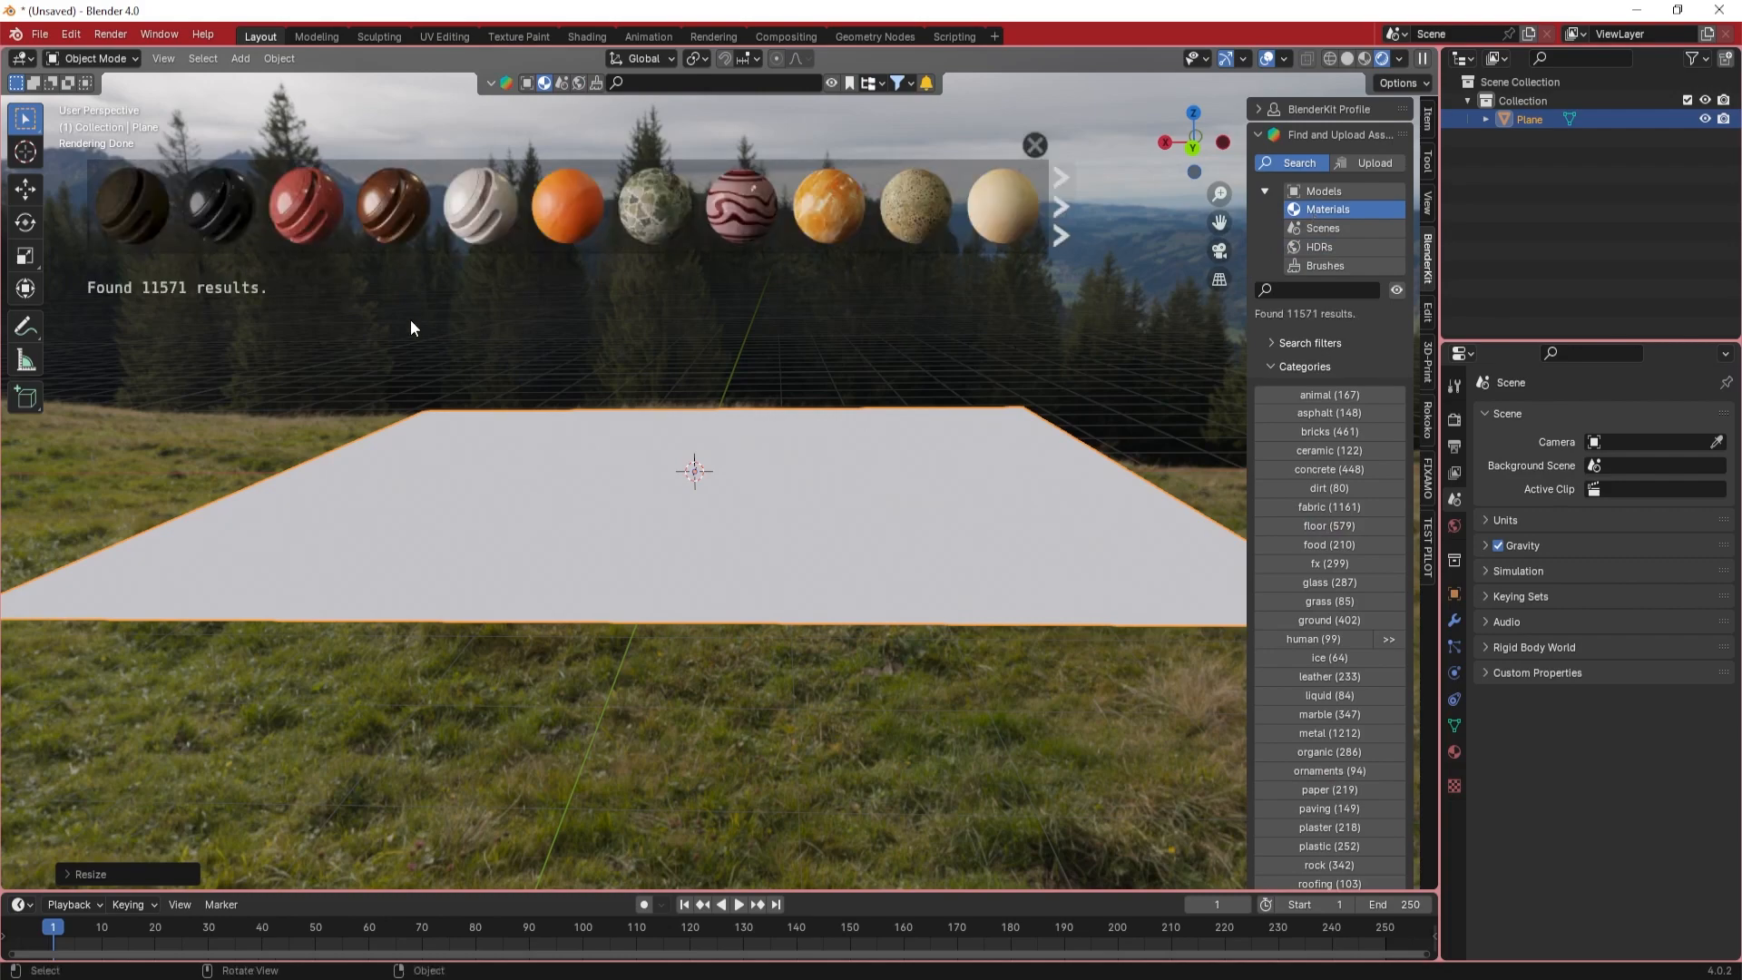
mouse_move(828, 211)
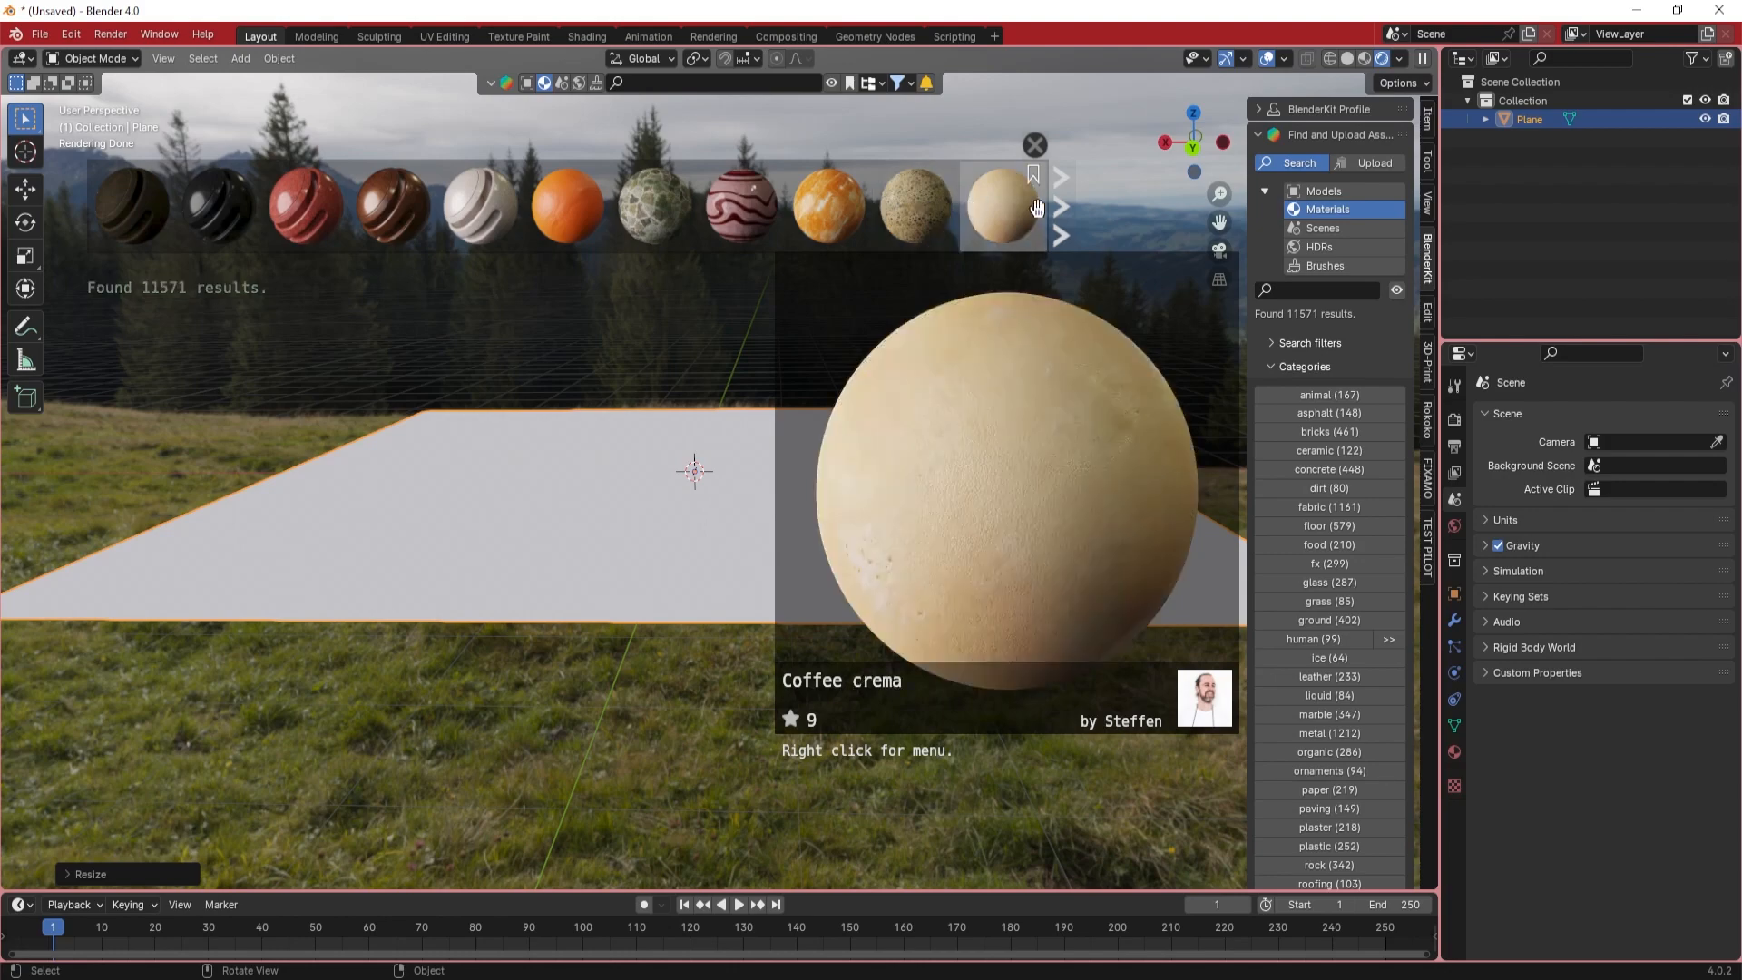
click(1065, 216)
click(1065, 216)
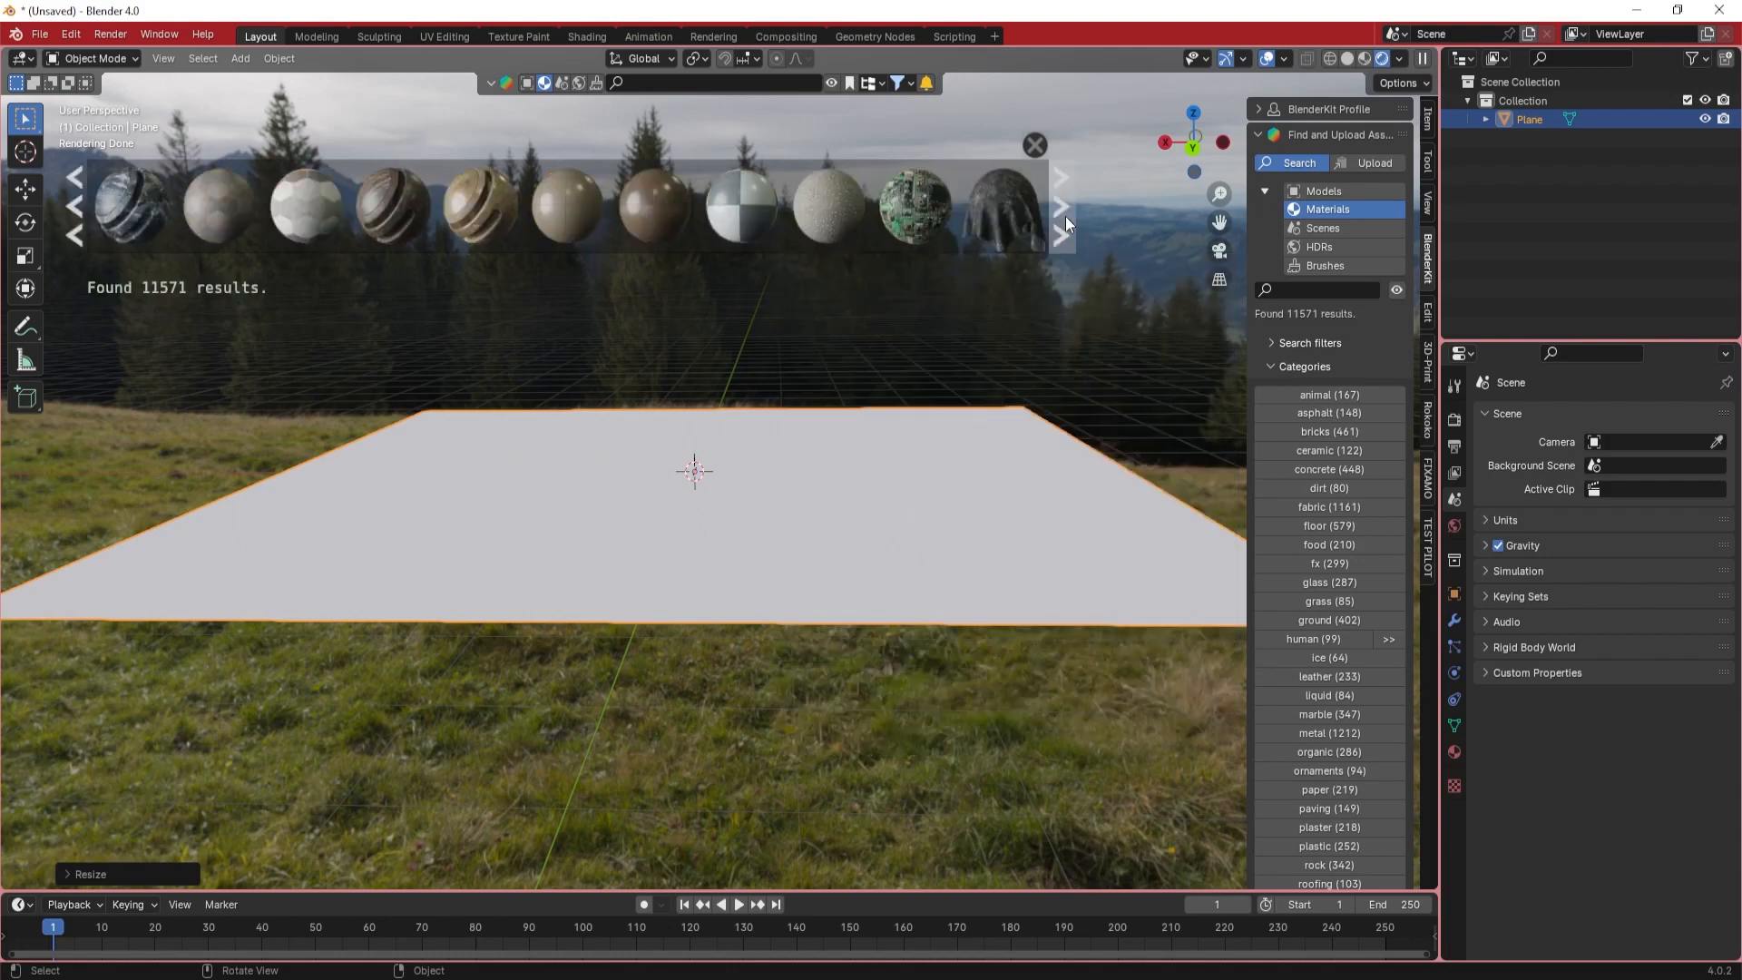
click(1065, 216)
click(1065, 215)
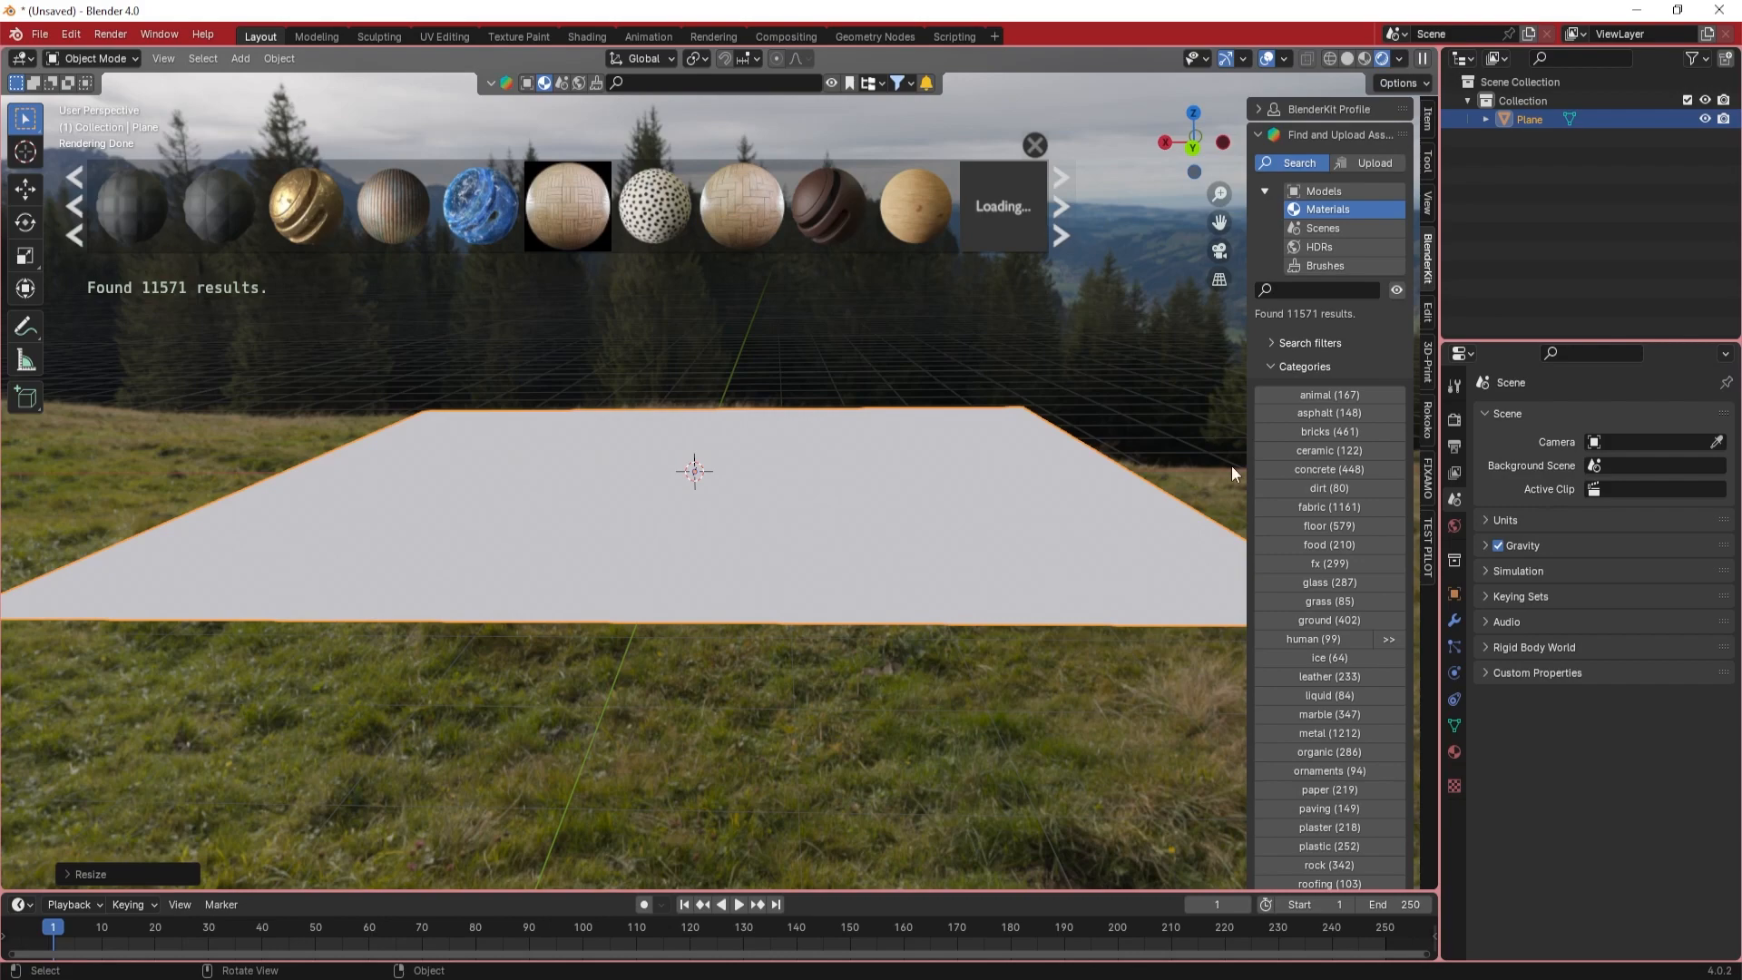
- Filter the materials to concrete and apply the rock path material to the plane
click(1324, 469)
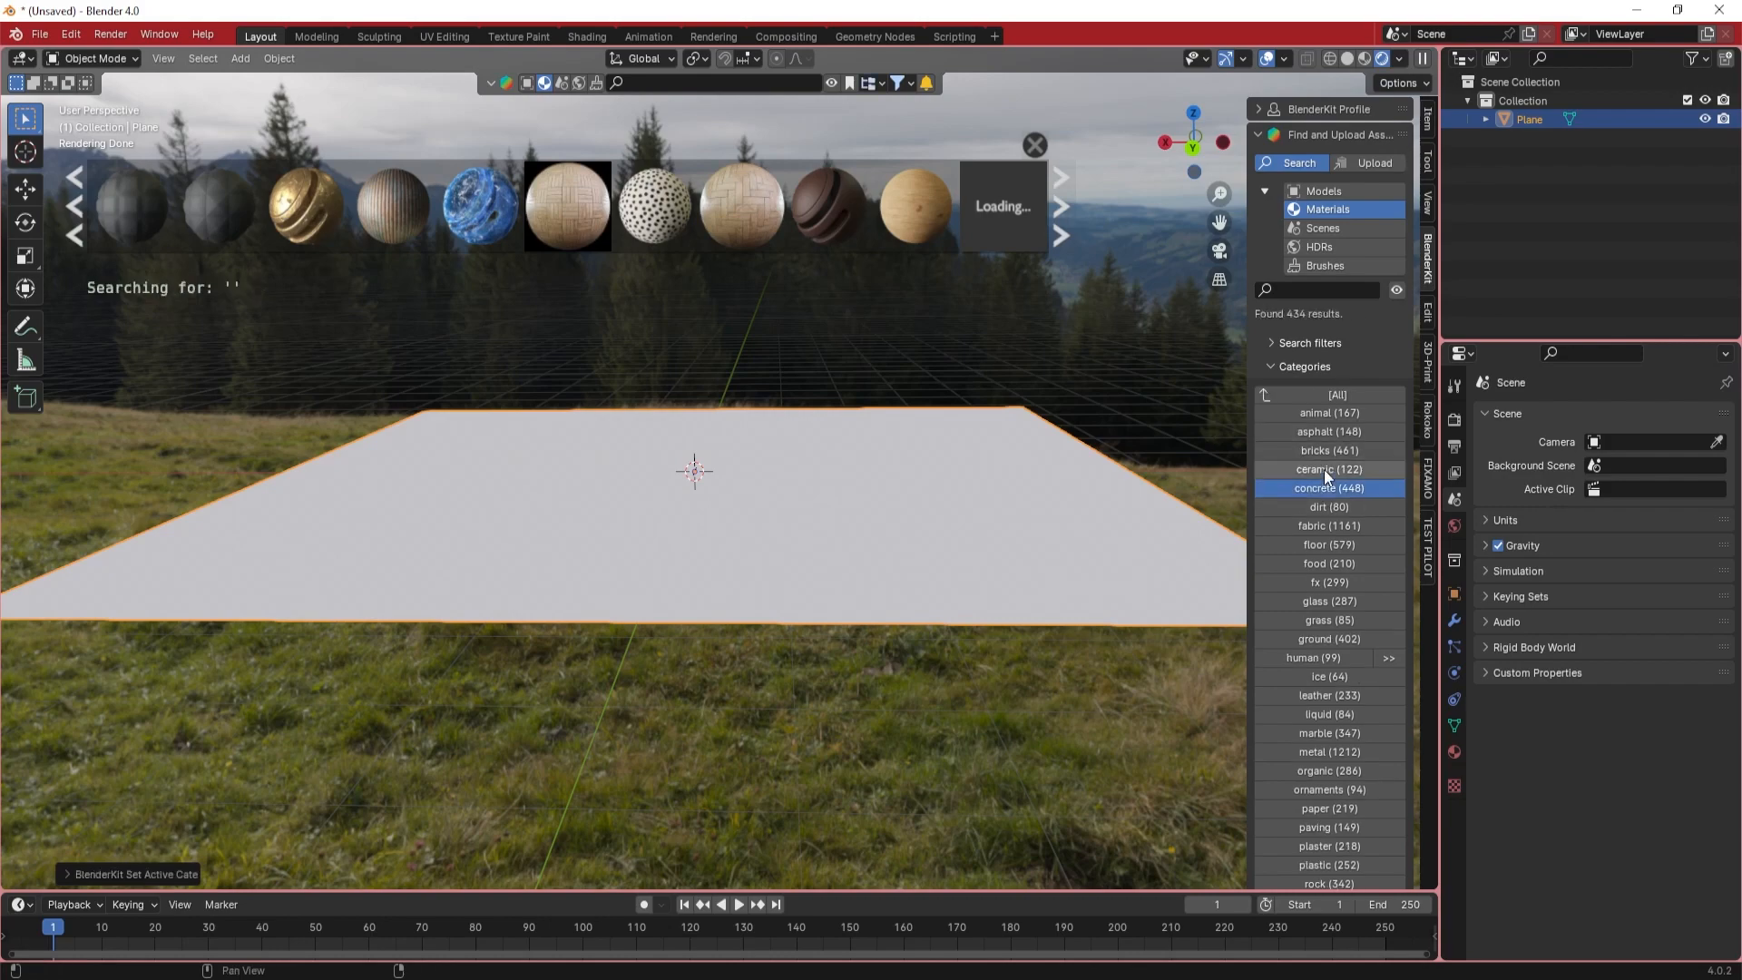
drag(309, 207, 715, 426)
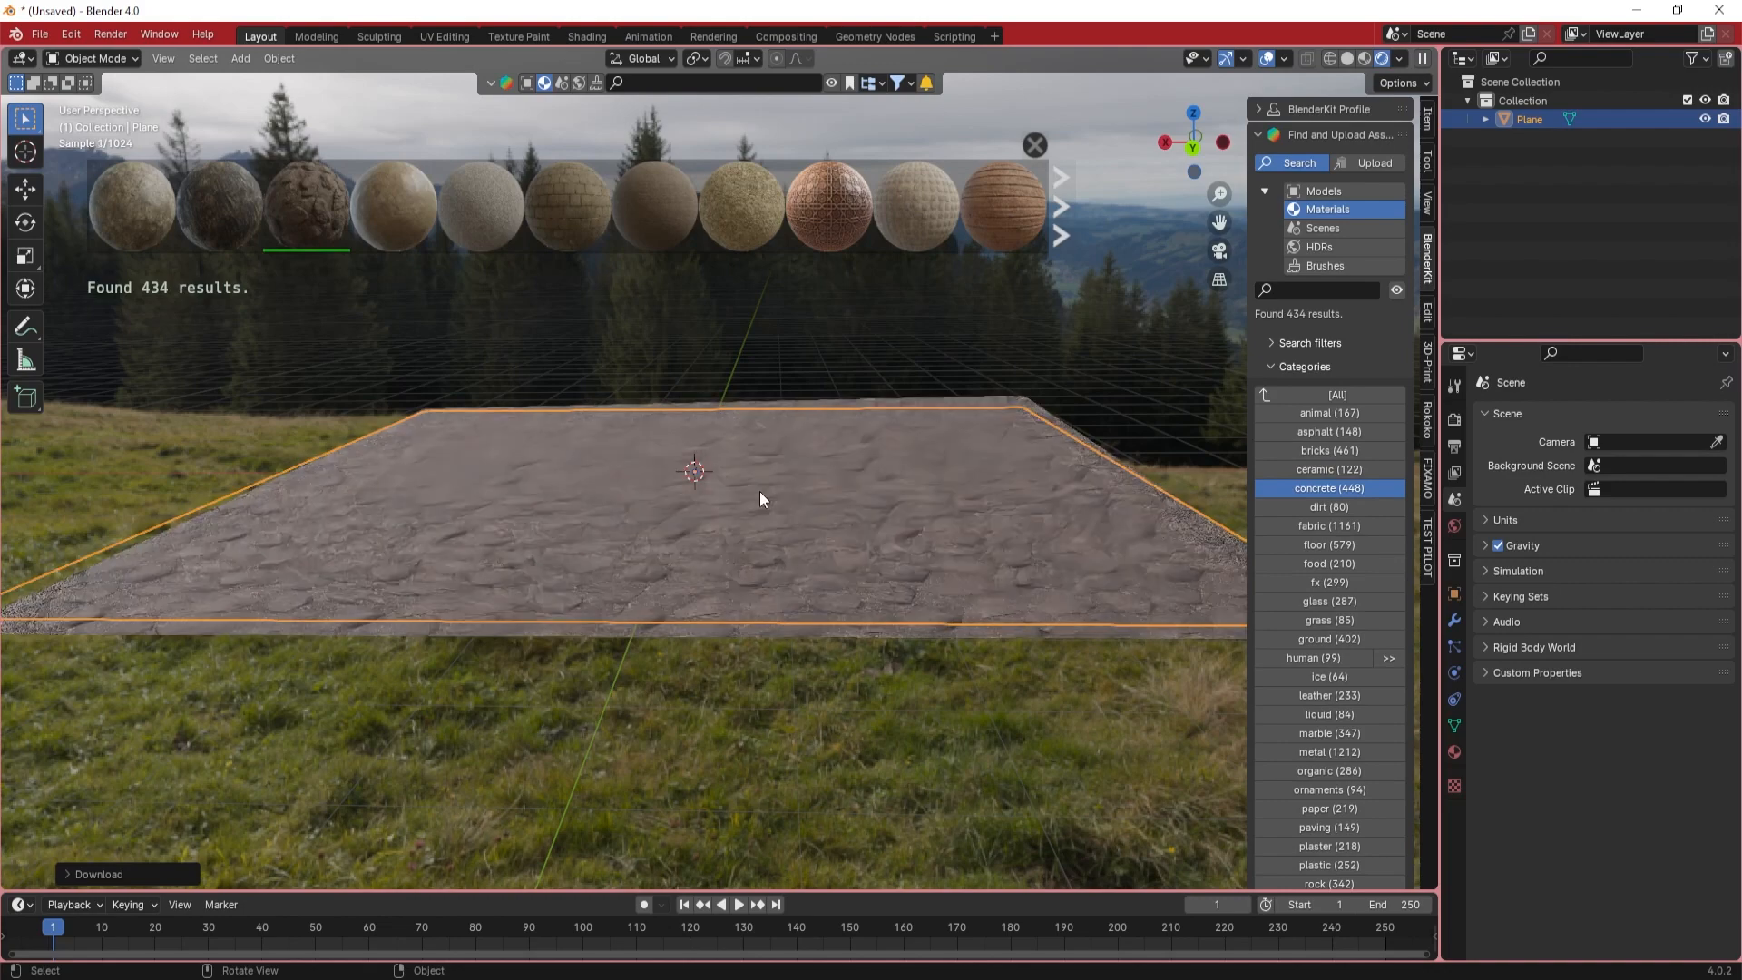
scroll(760, 491, up, 4)
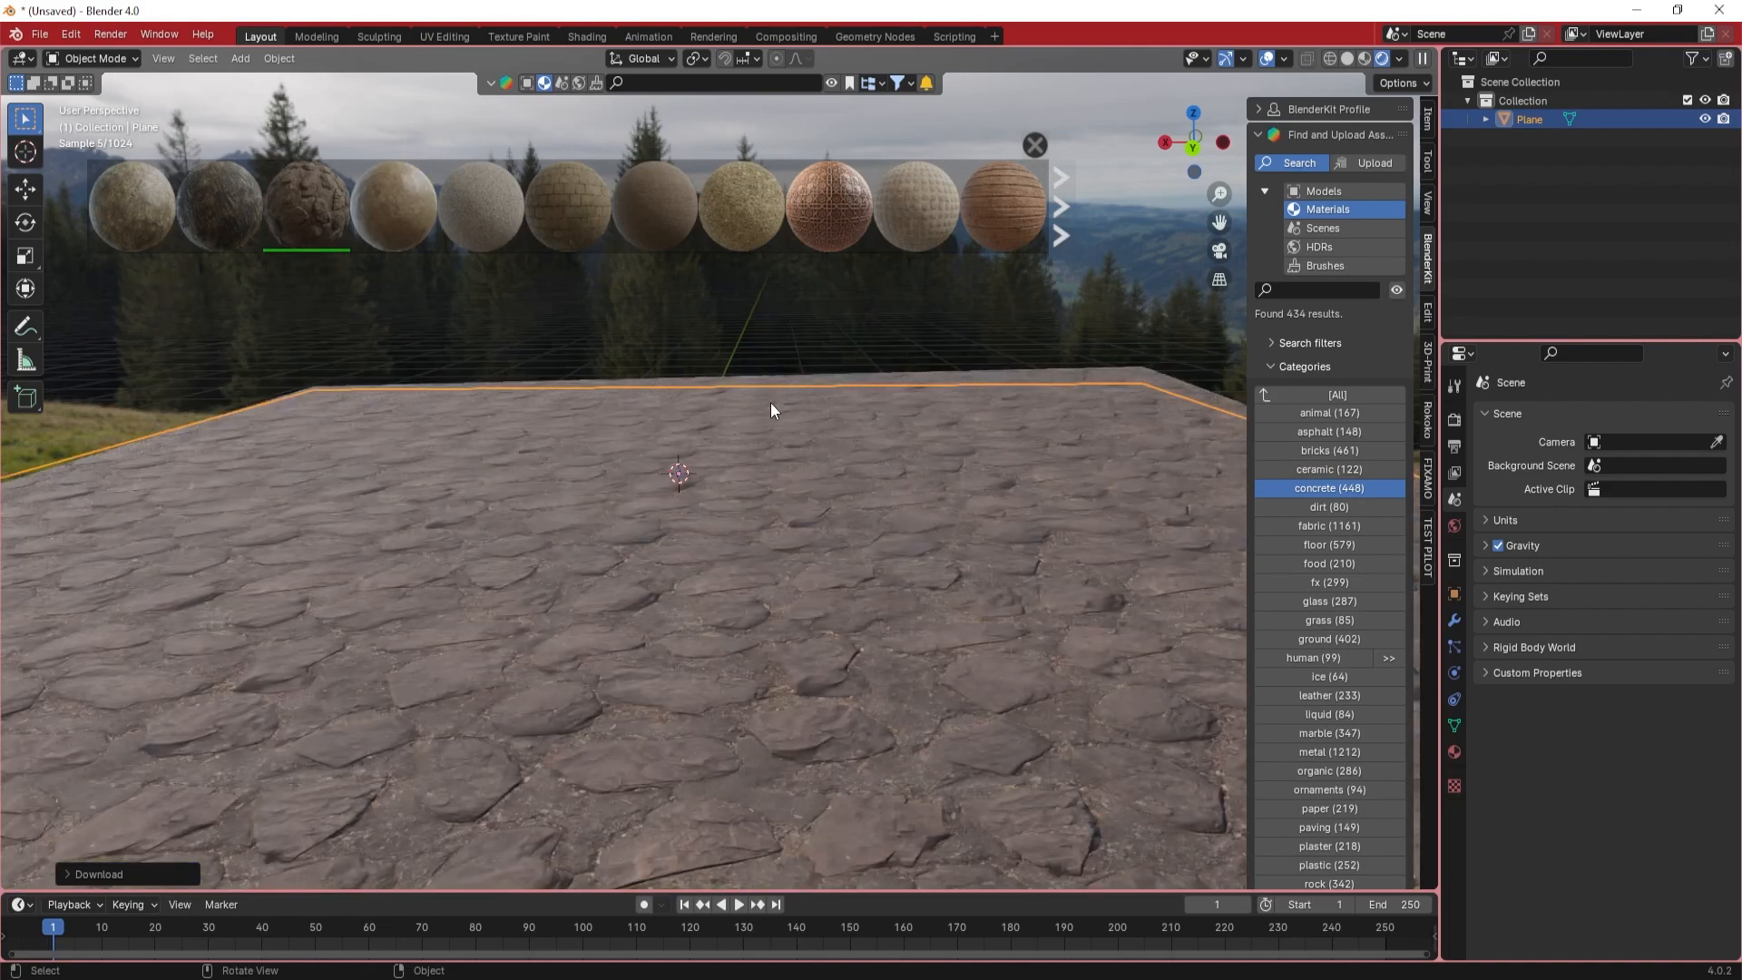
scroll(771, 435, down, 4)
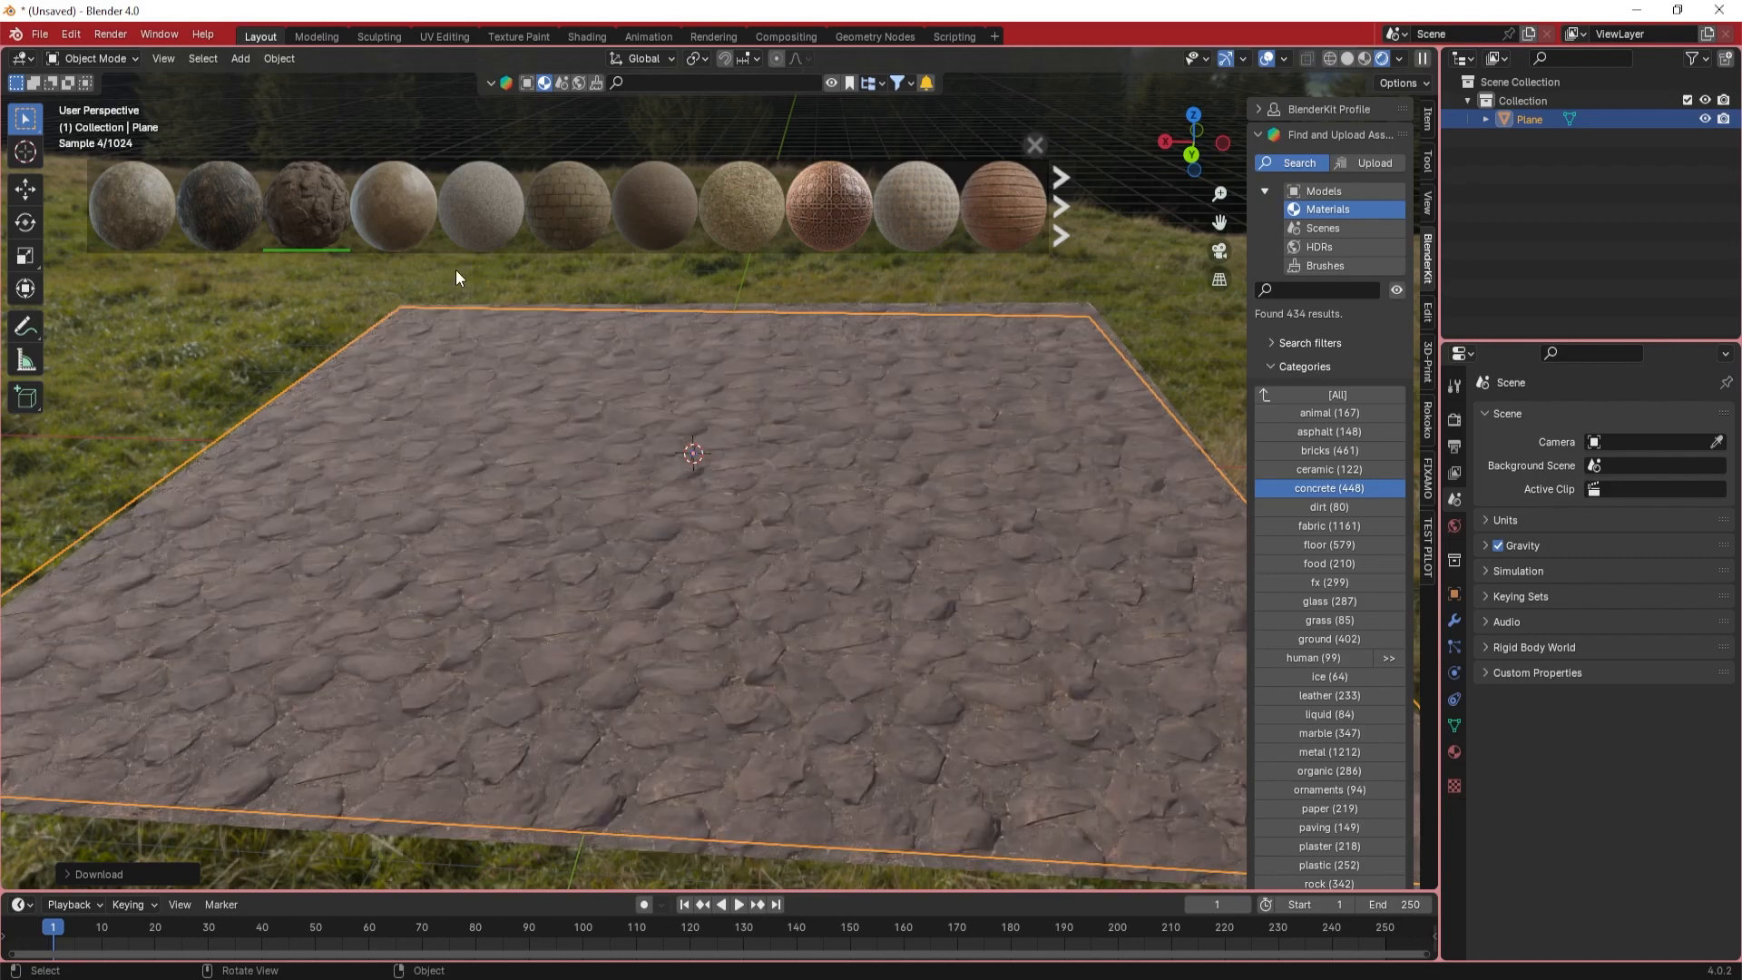
- Scale the plane's UVs down in the UV Editing workspace to roughly the texture image's size, and return to Layout
click(439, 37)
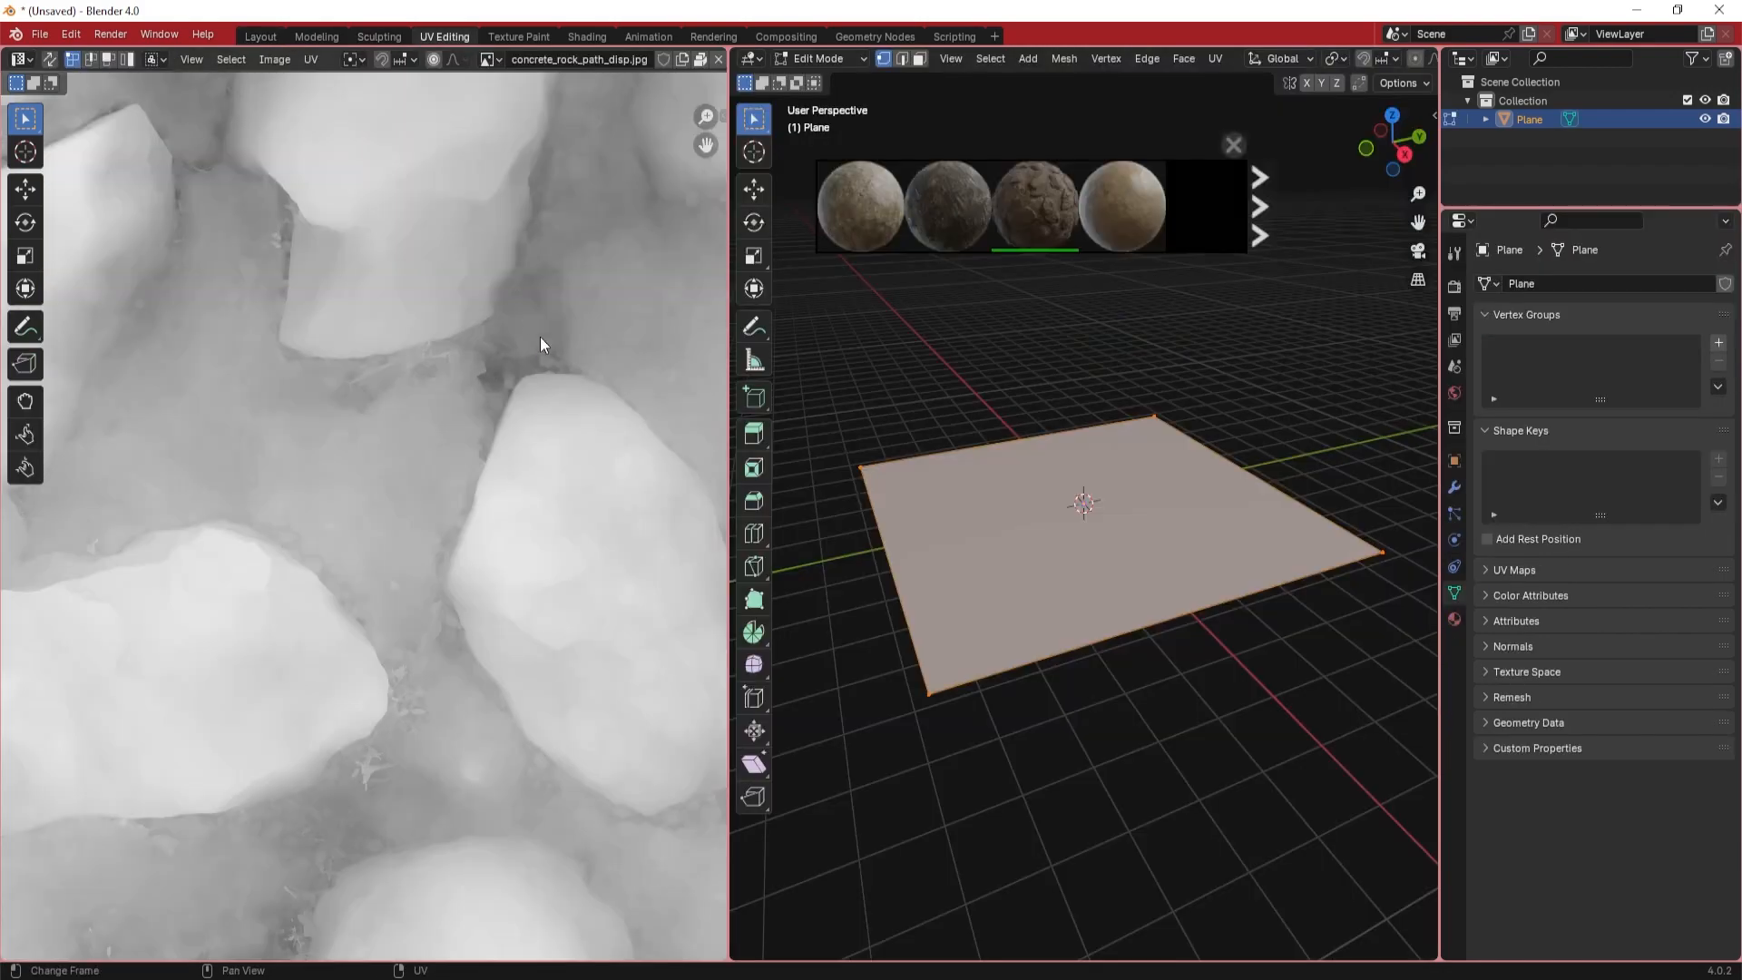
scroll(523, 307, down, 6)
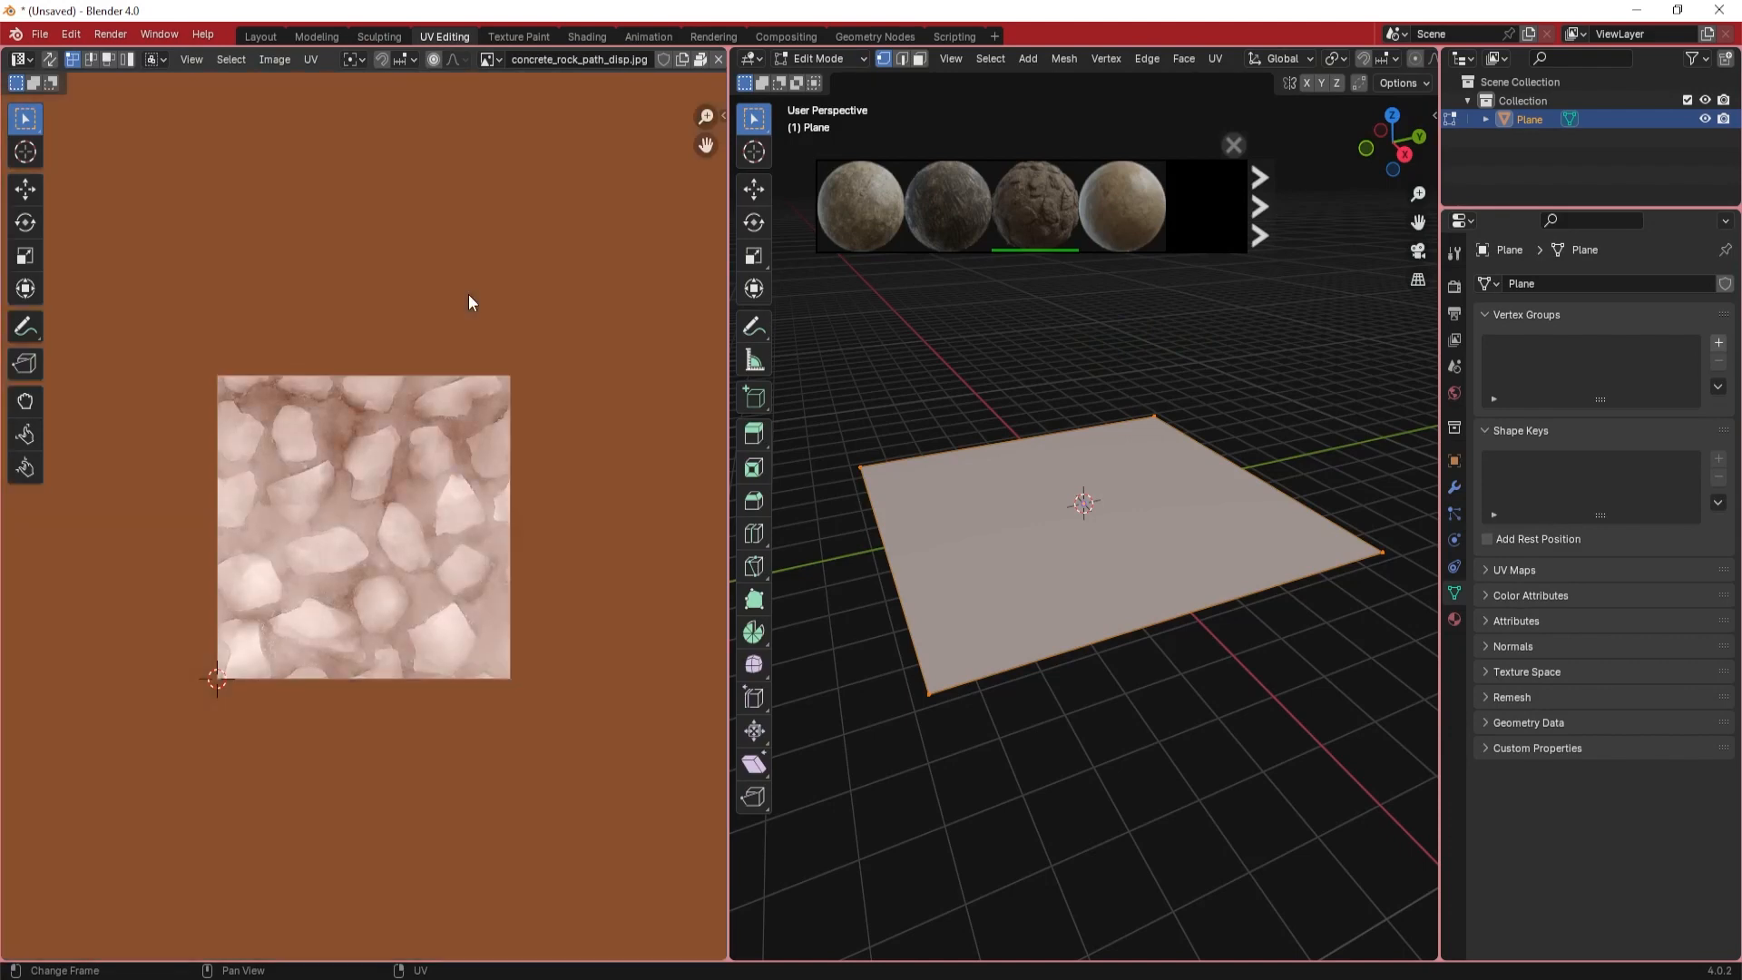
scroll(504, 276, down, 4)
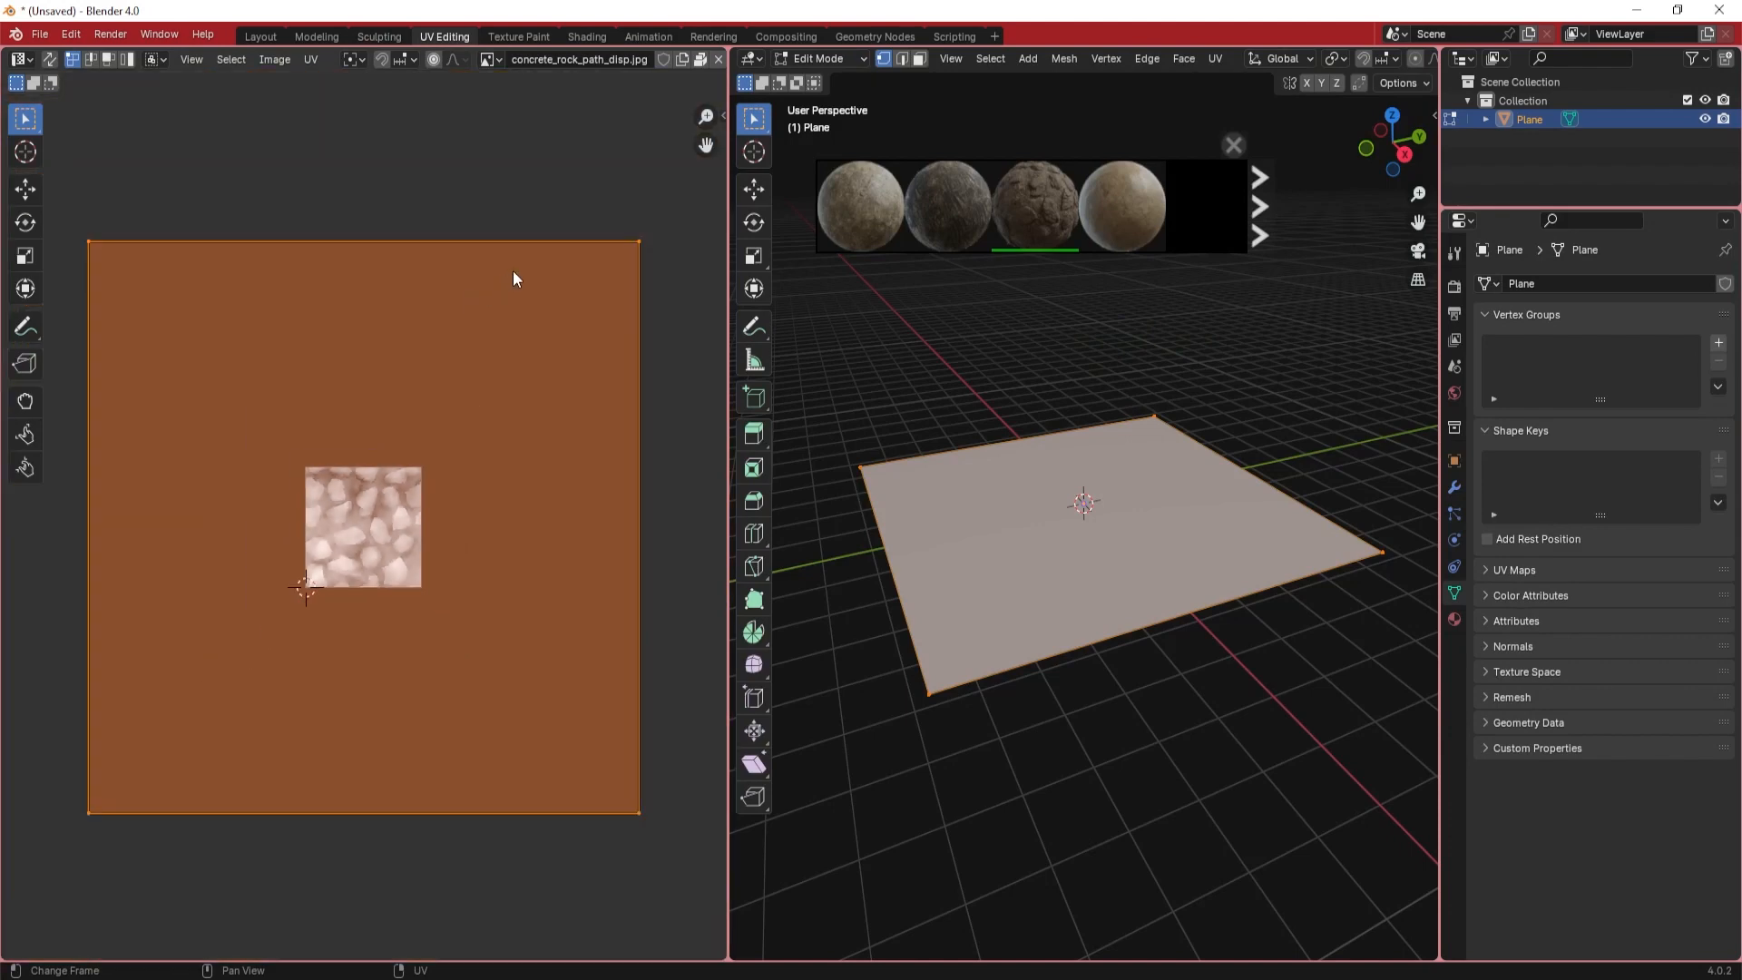
key(s)
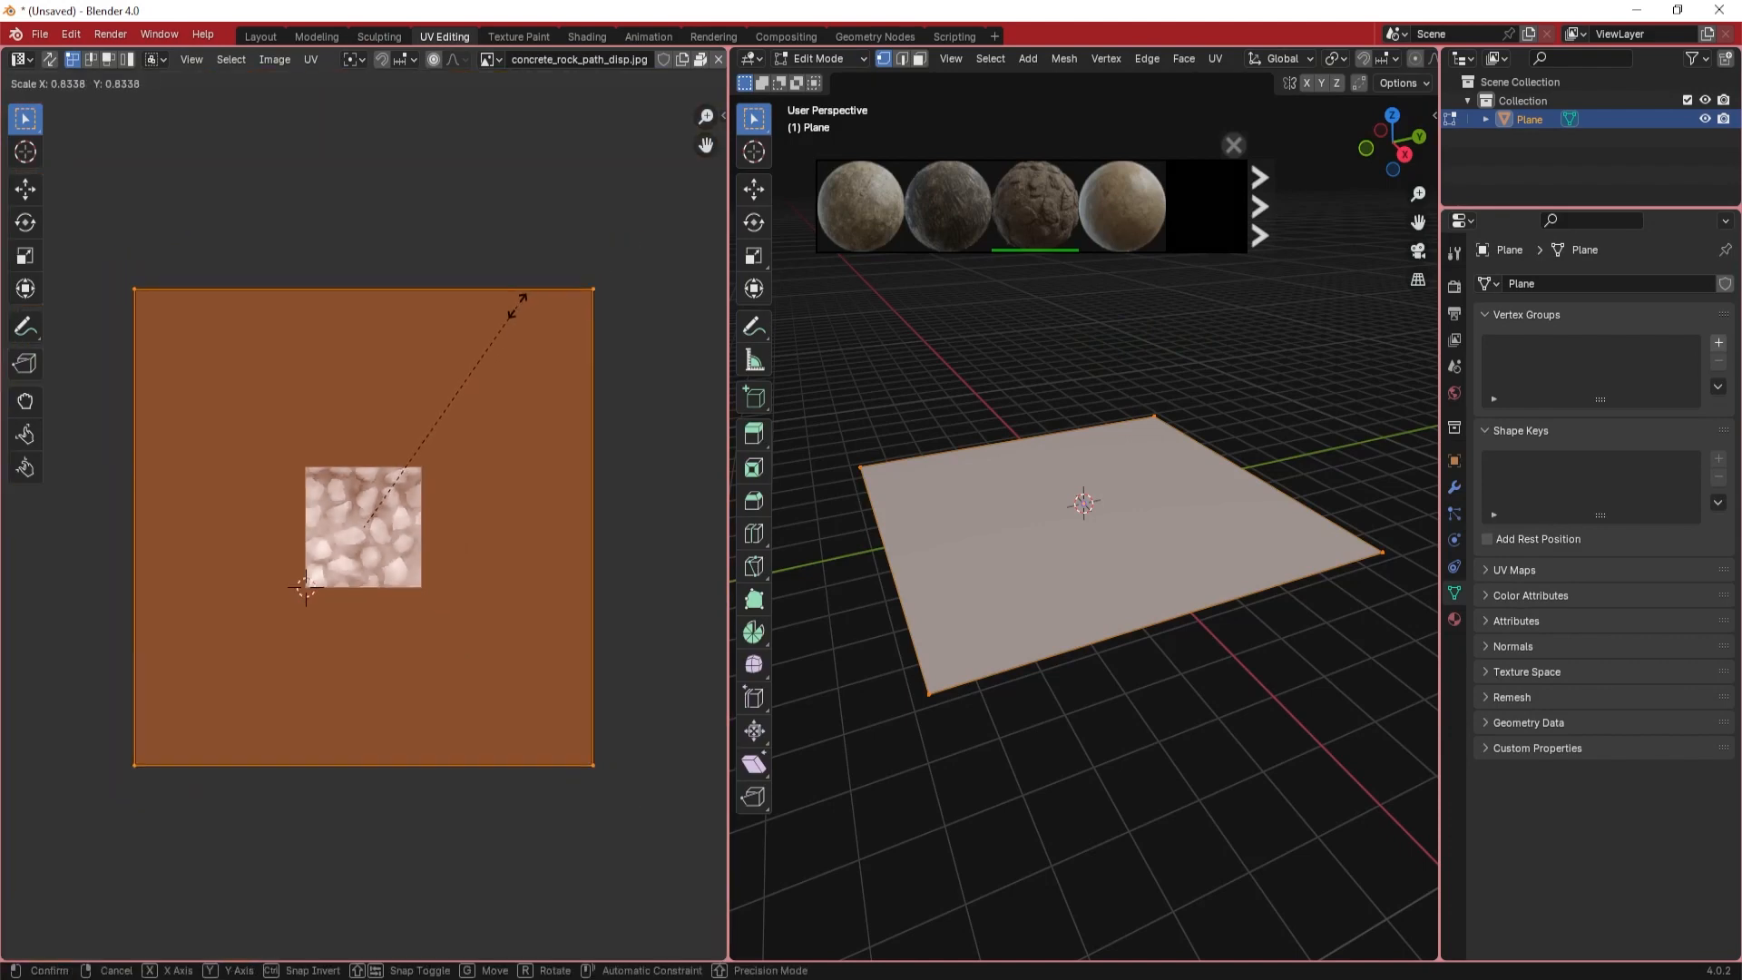
click(398, 458)
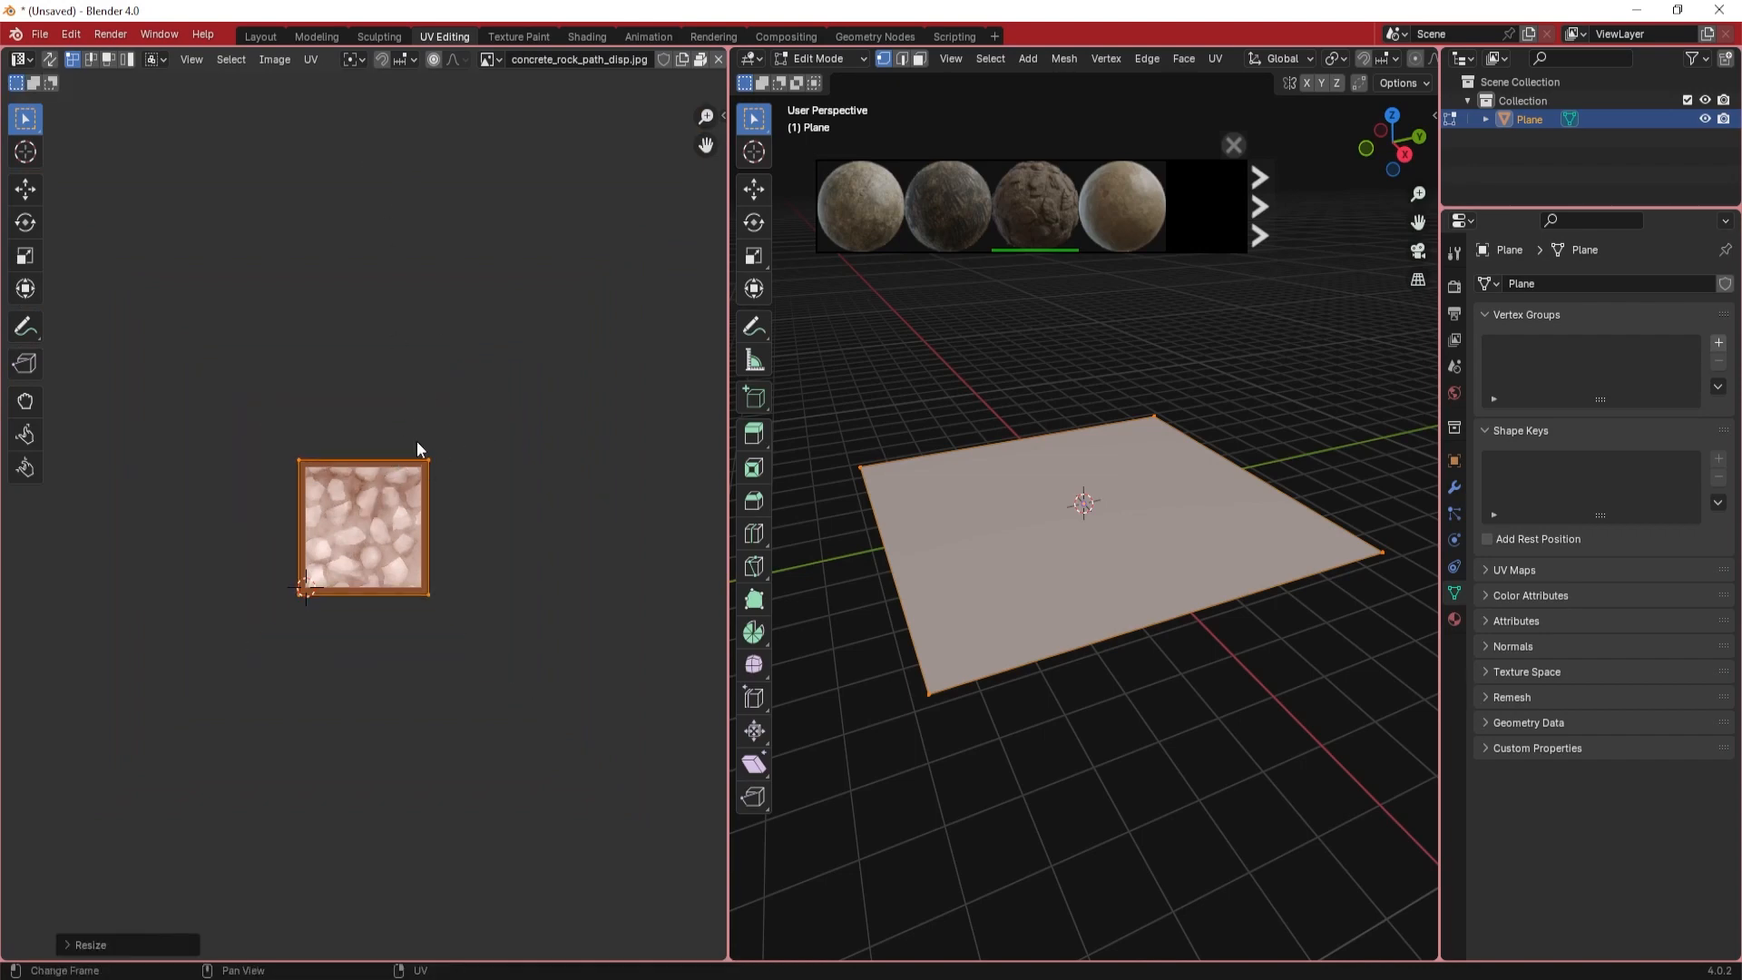
click(263, 37)
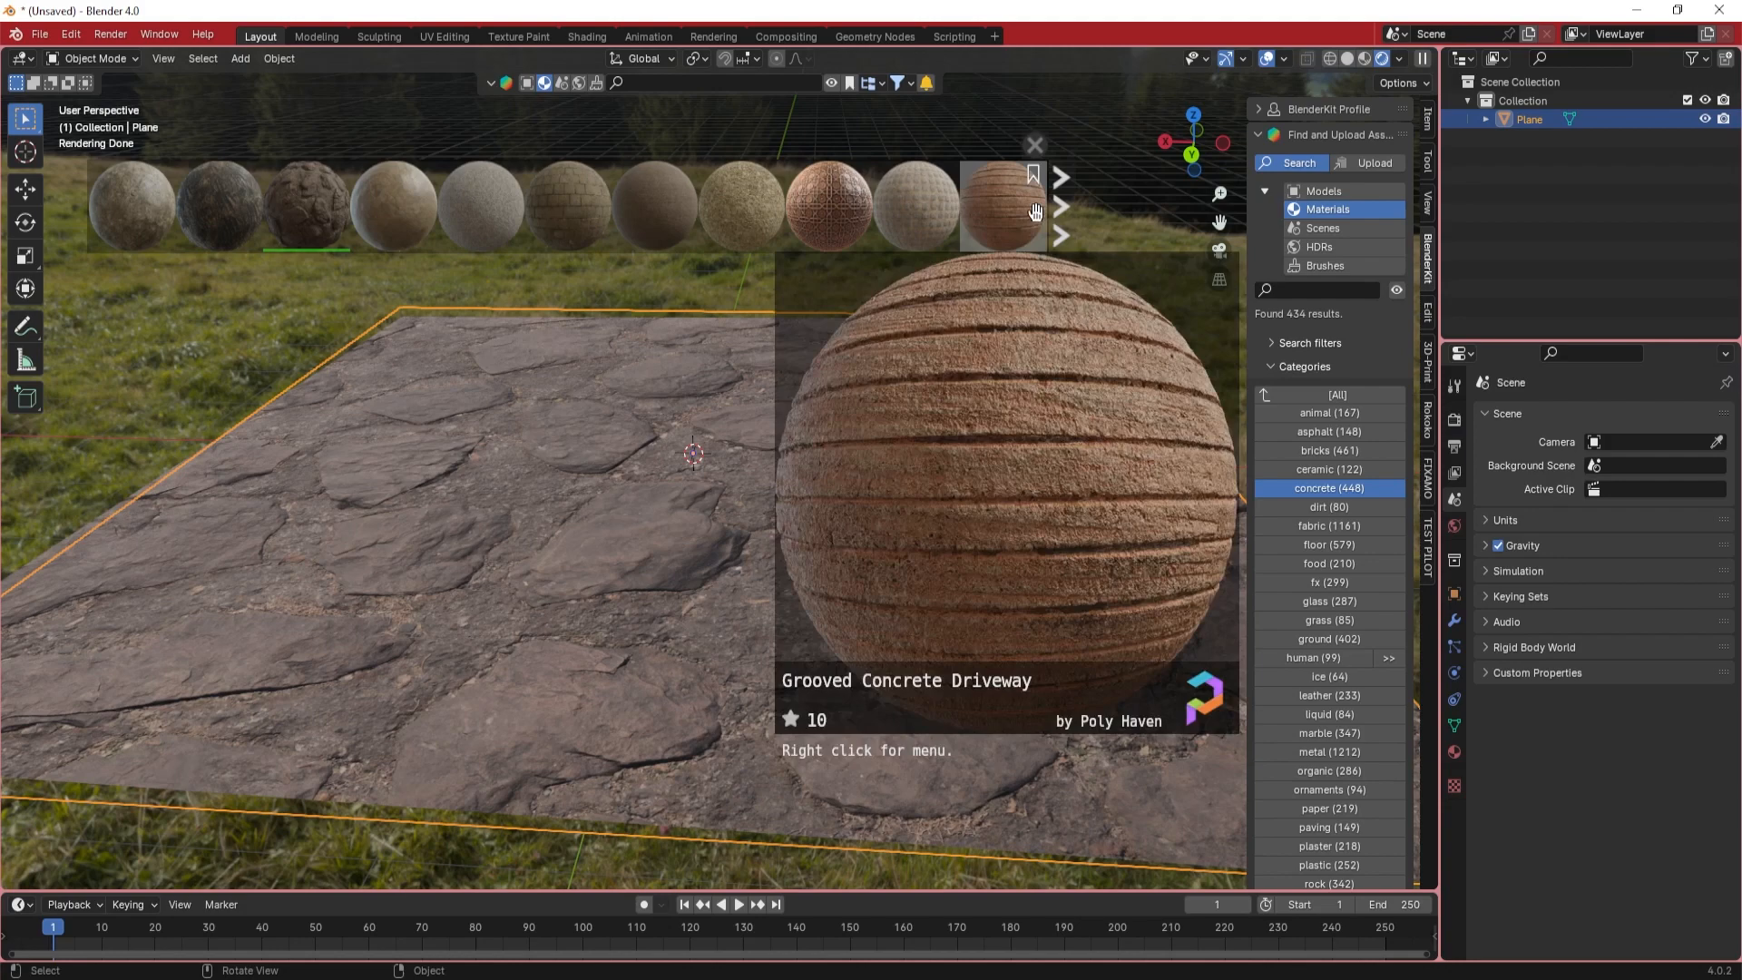
- Close the concrete results, switch to the fx material category and browse its materials
click(1035, 148)
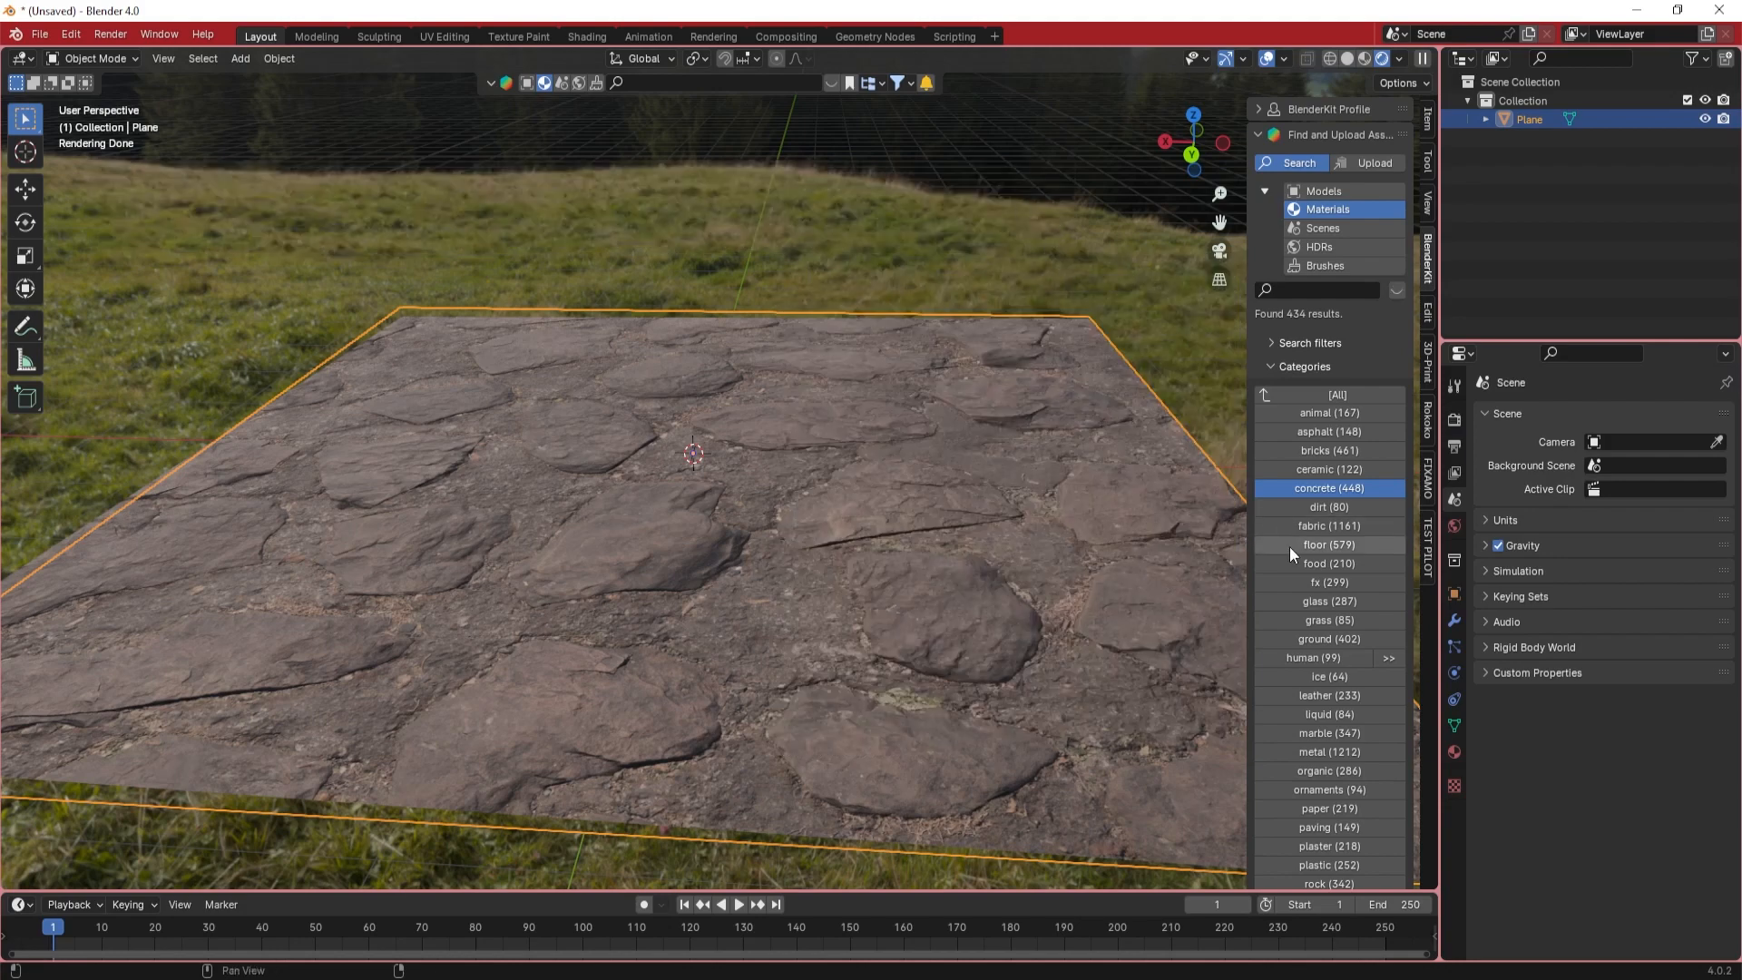
click(1311, 584)
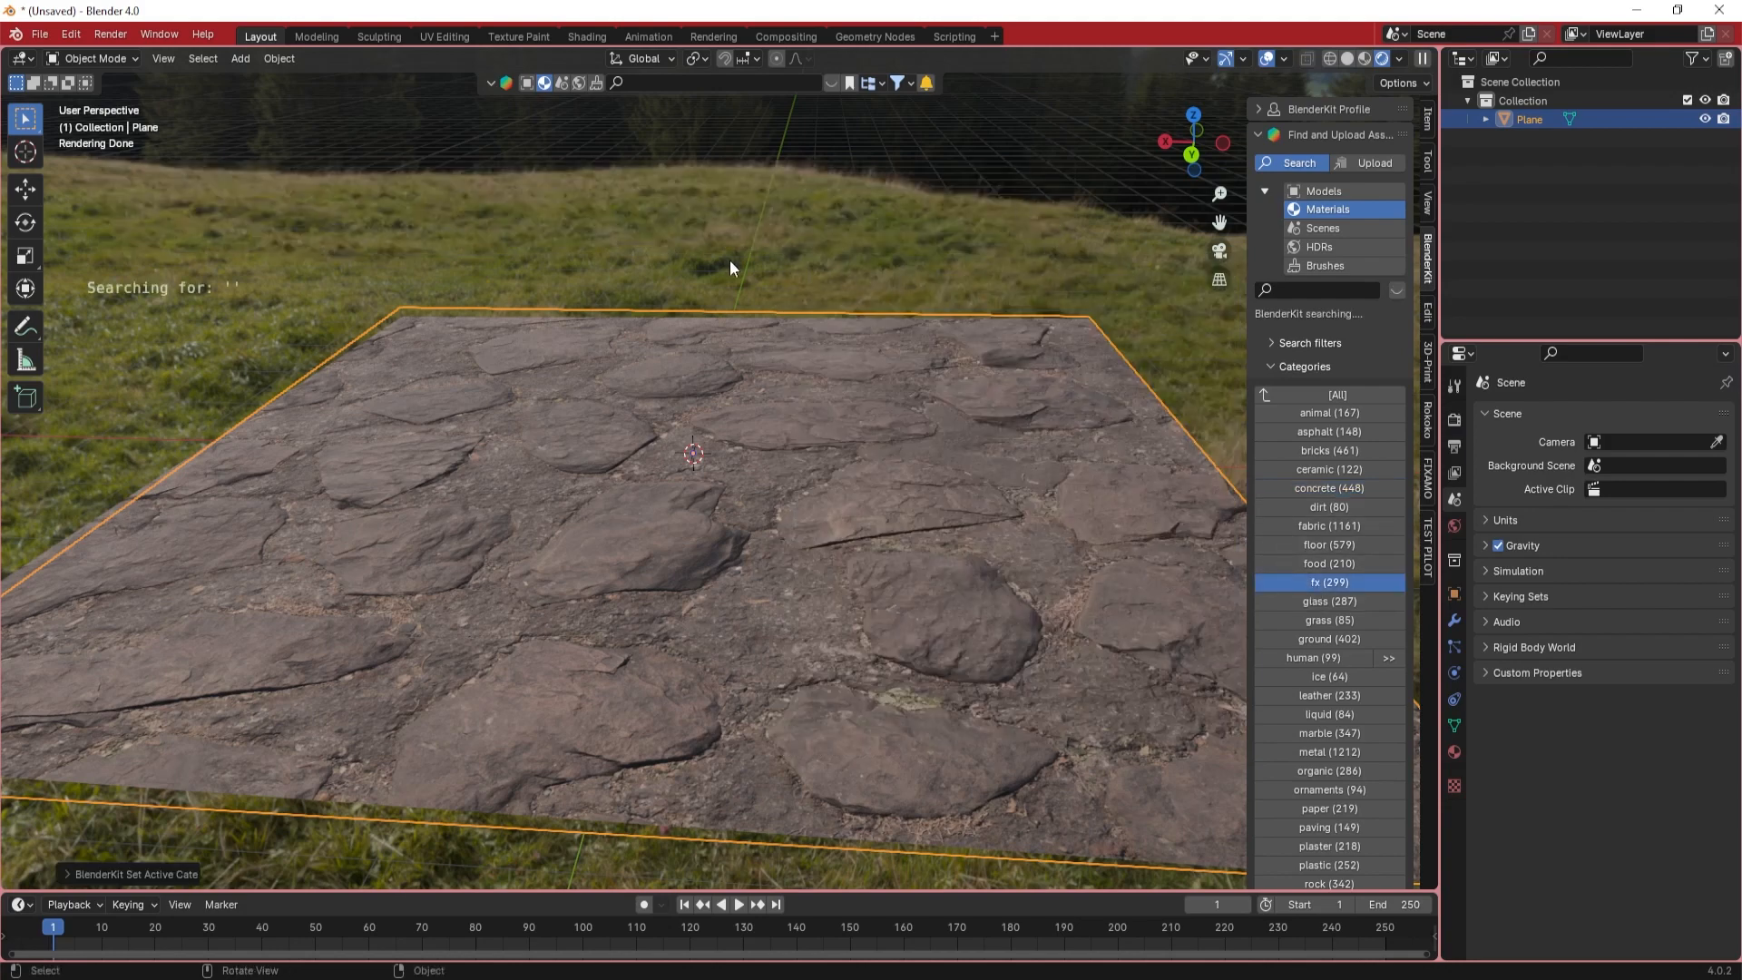
mouse_move(551, 218)
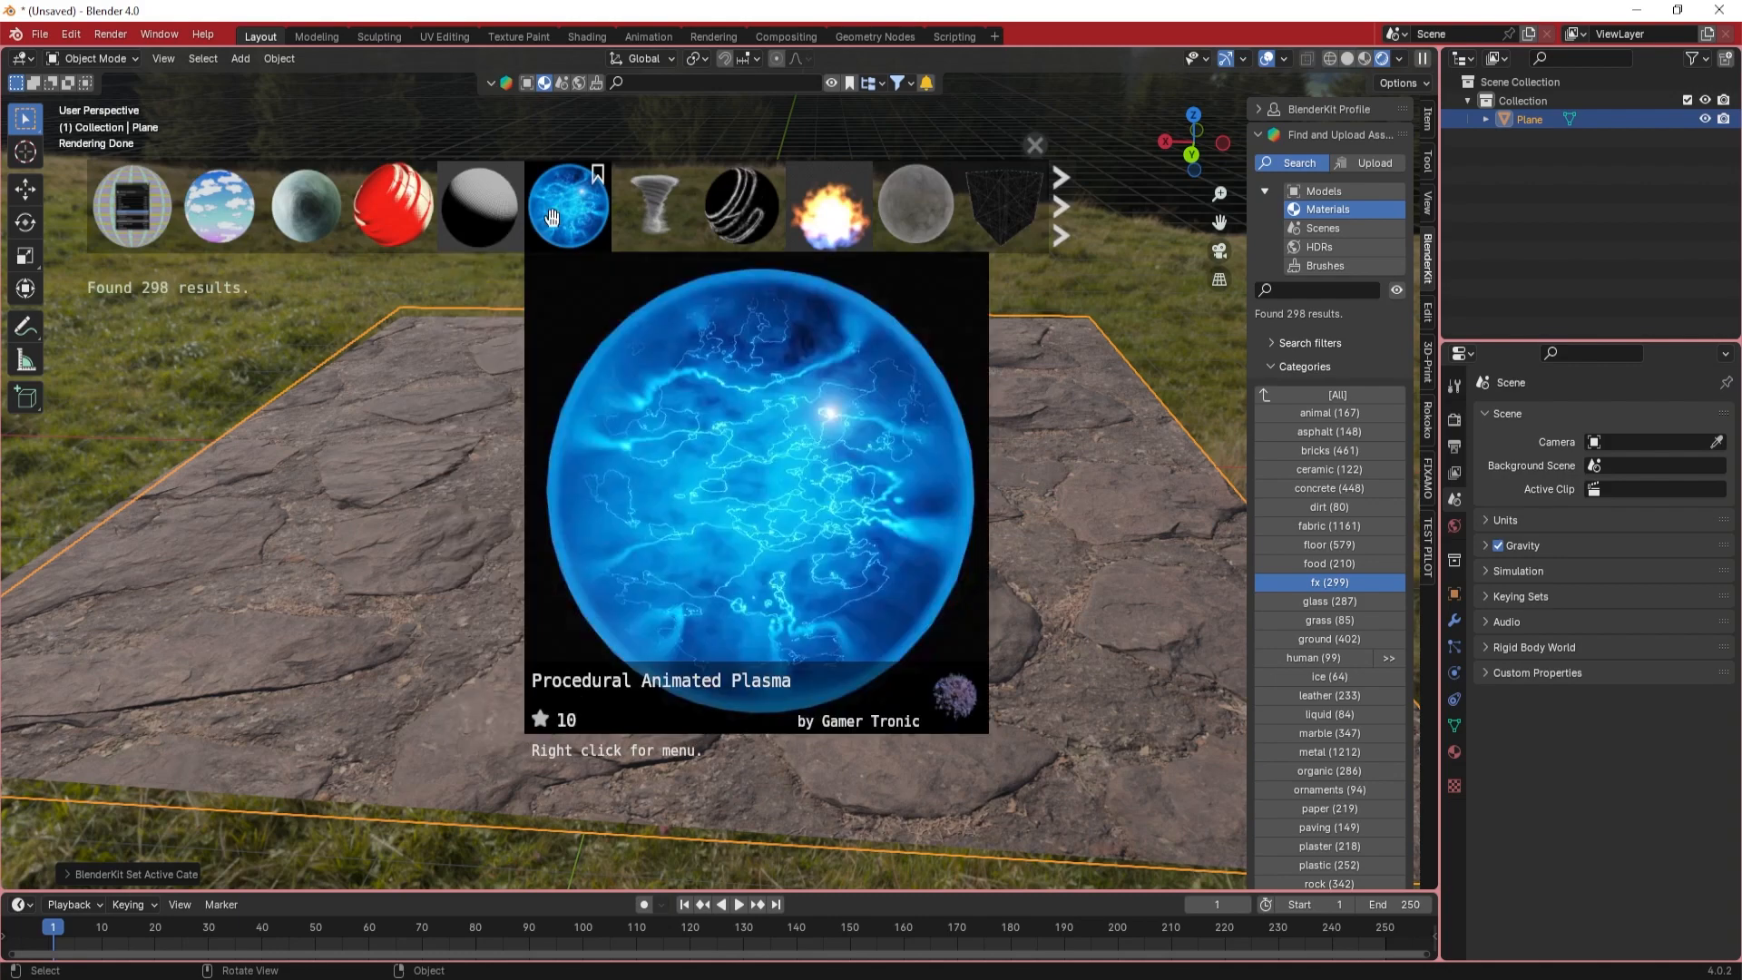
click(1069, 213)
click(1069, 212)
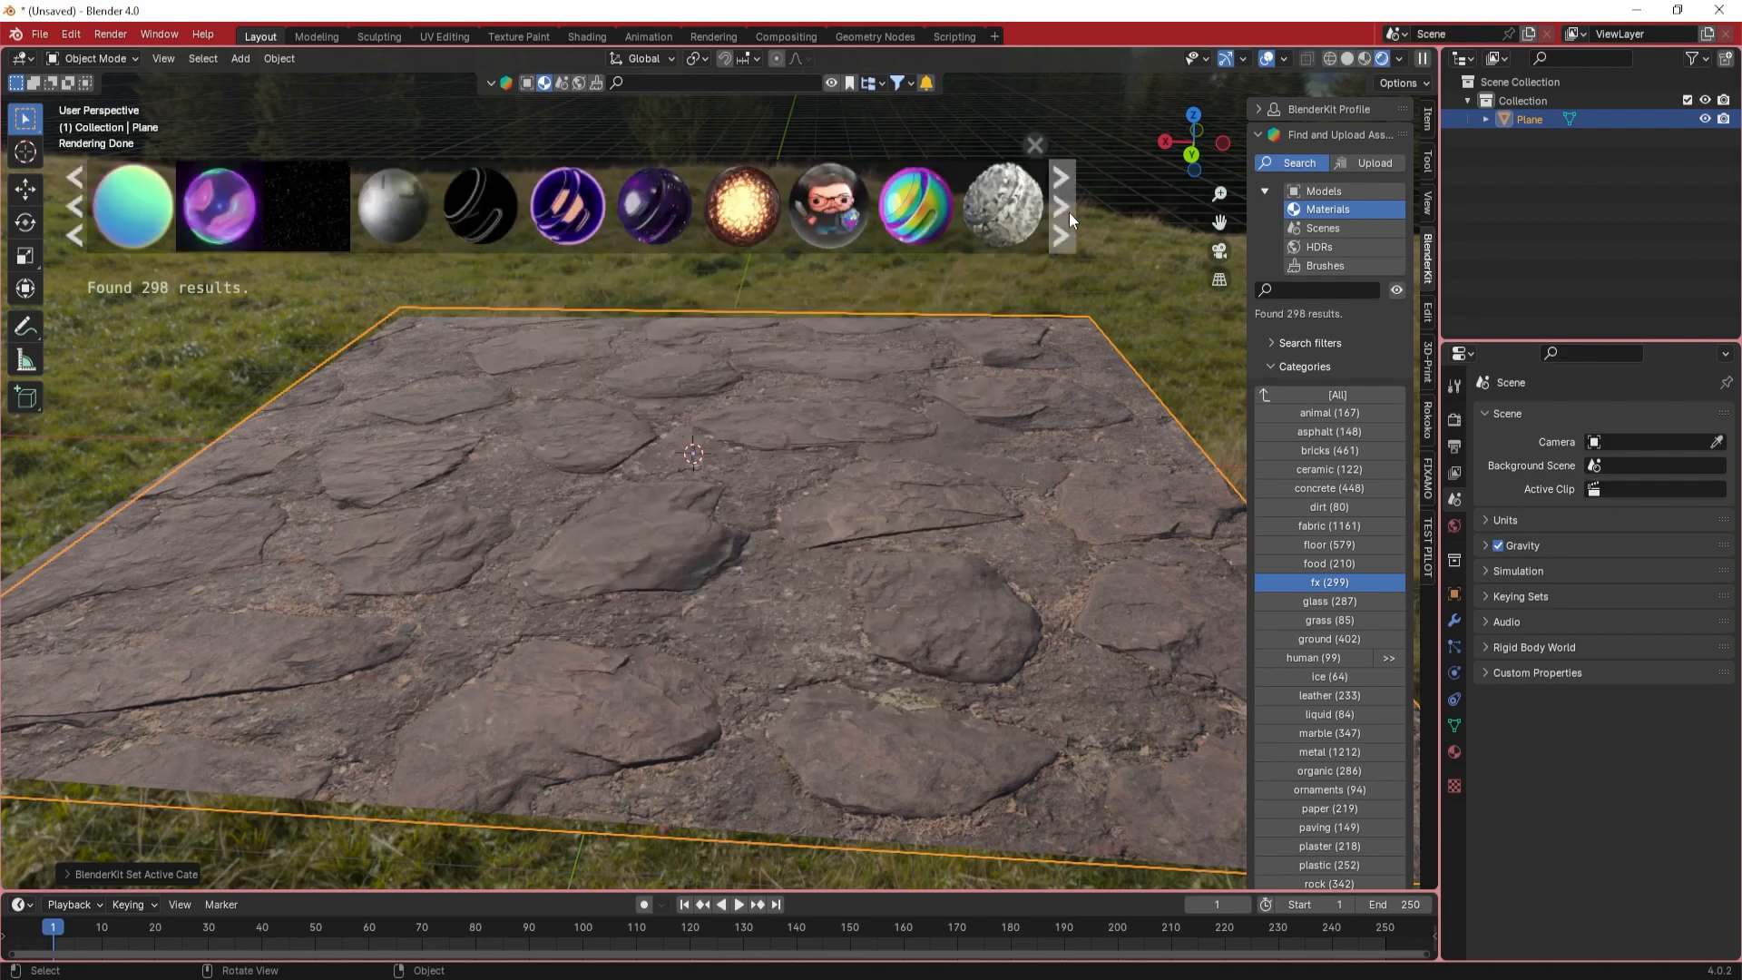
- Advance to the next page of fx materials and look through them
mouse_move(1012, 200)
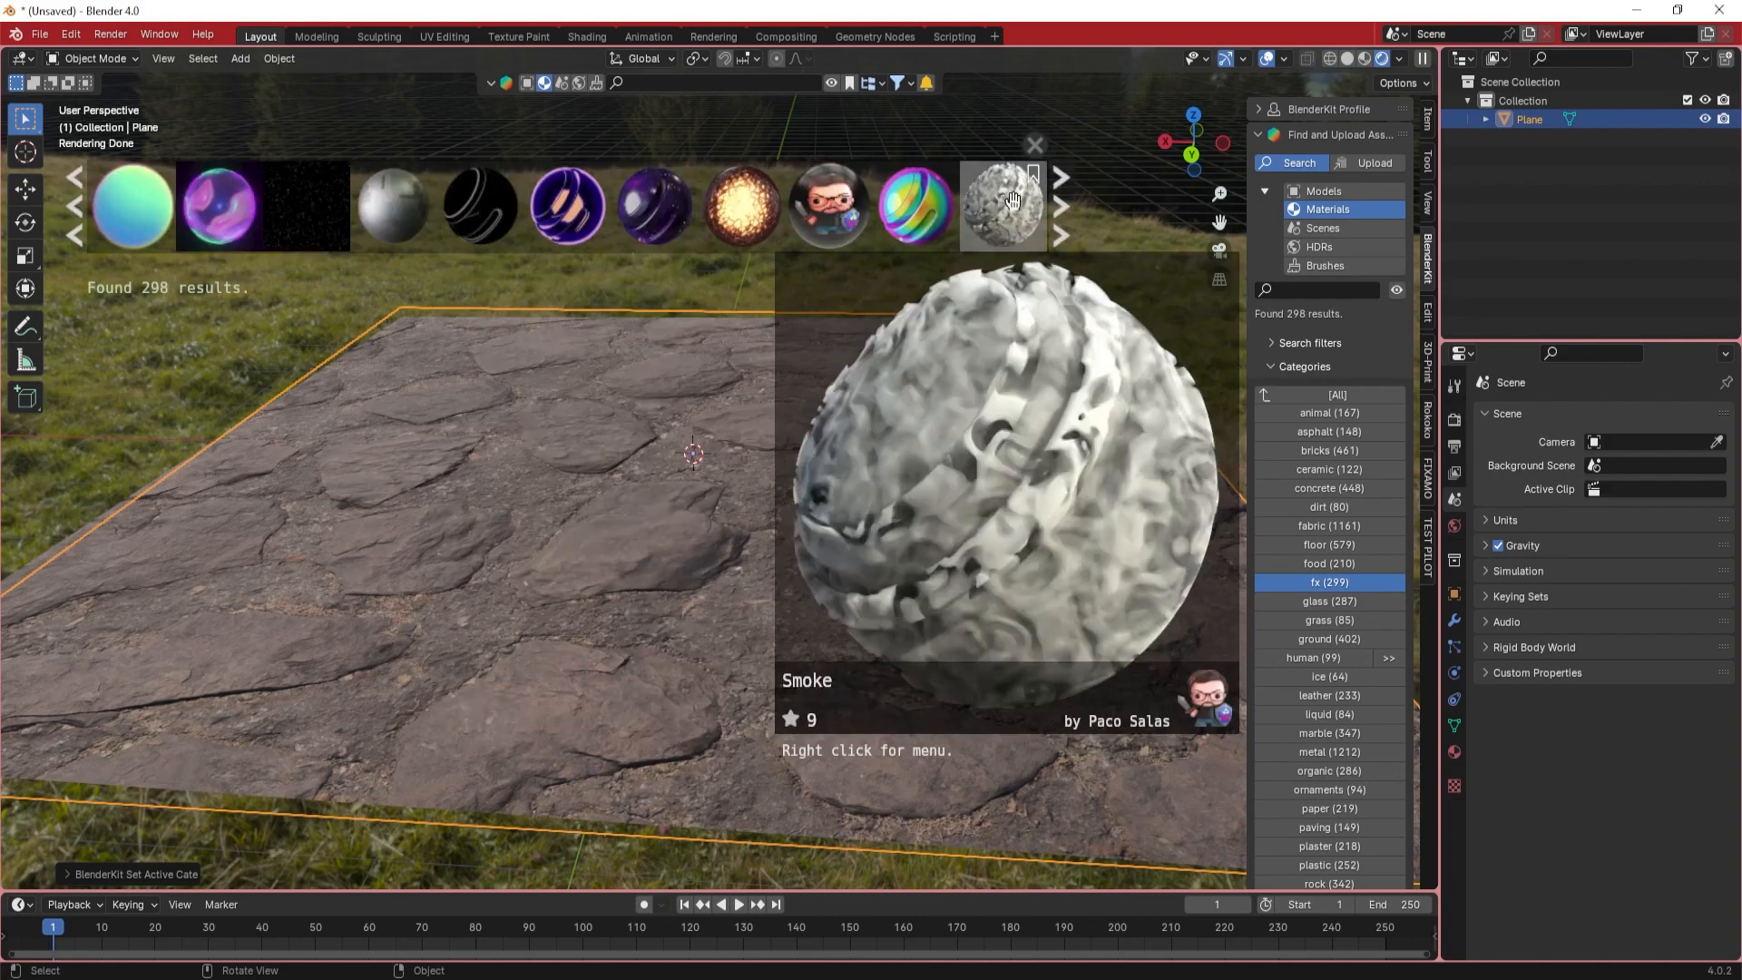
click(1063, 207)
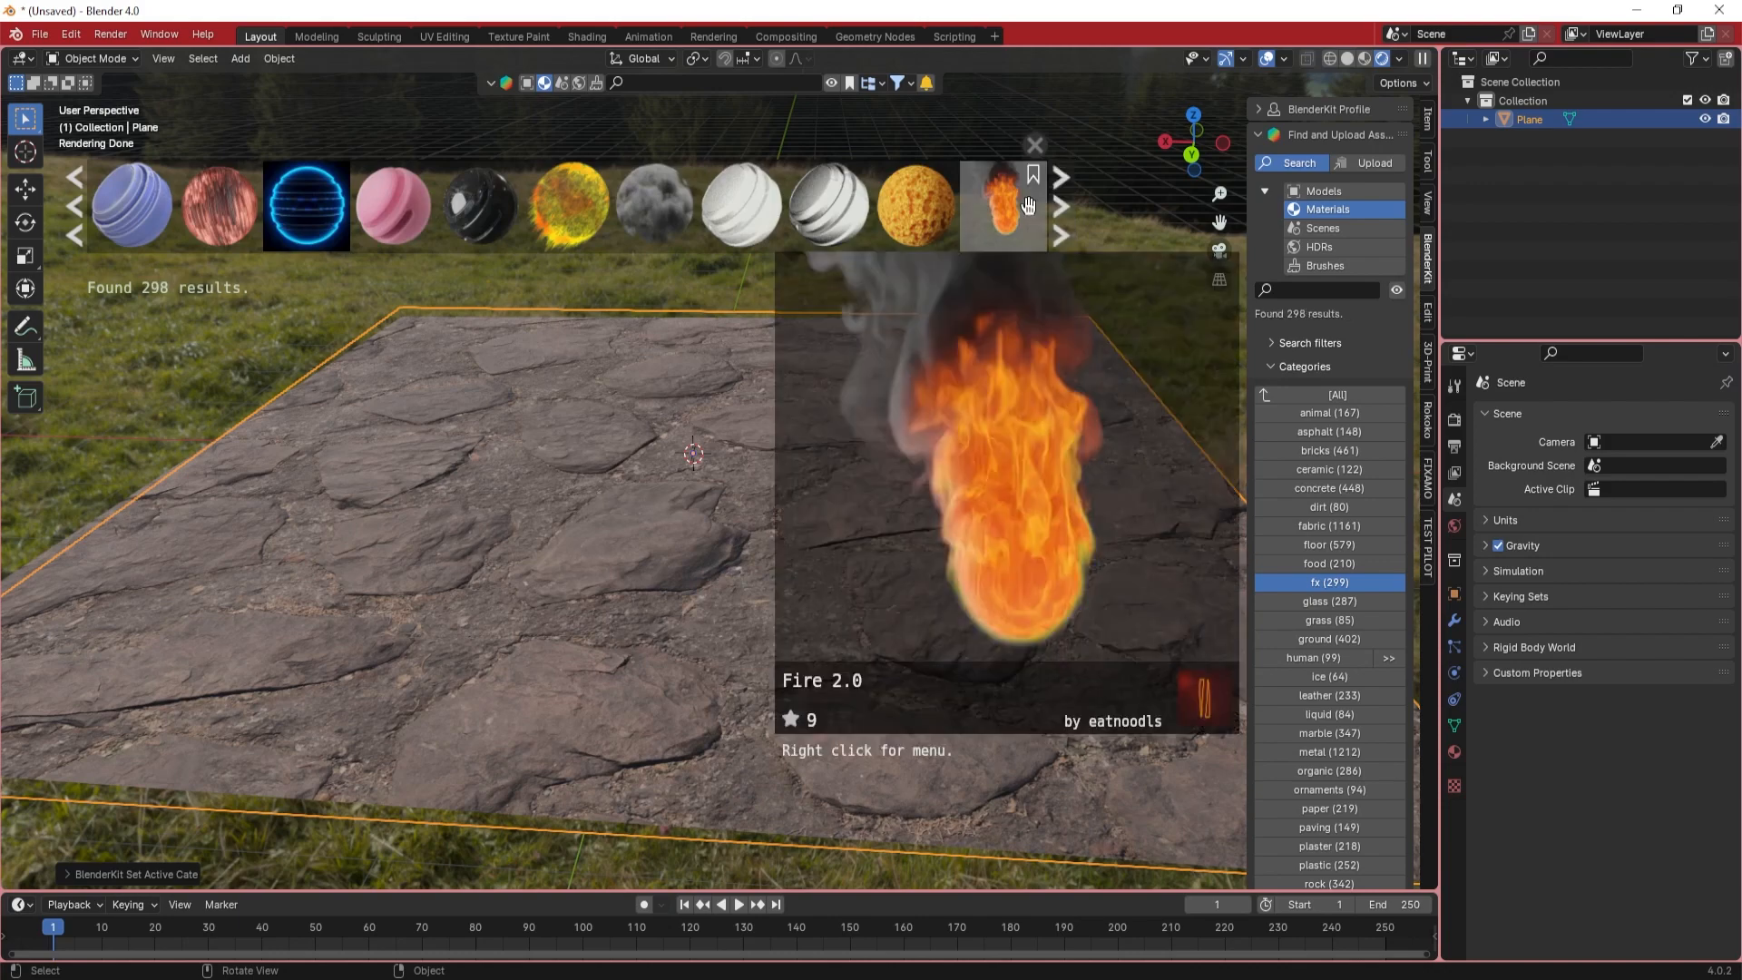
mouse_move(332, 225)
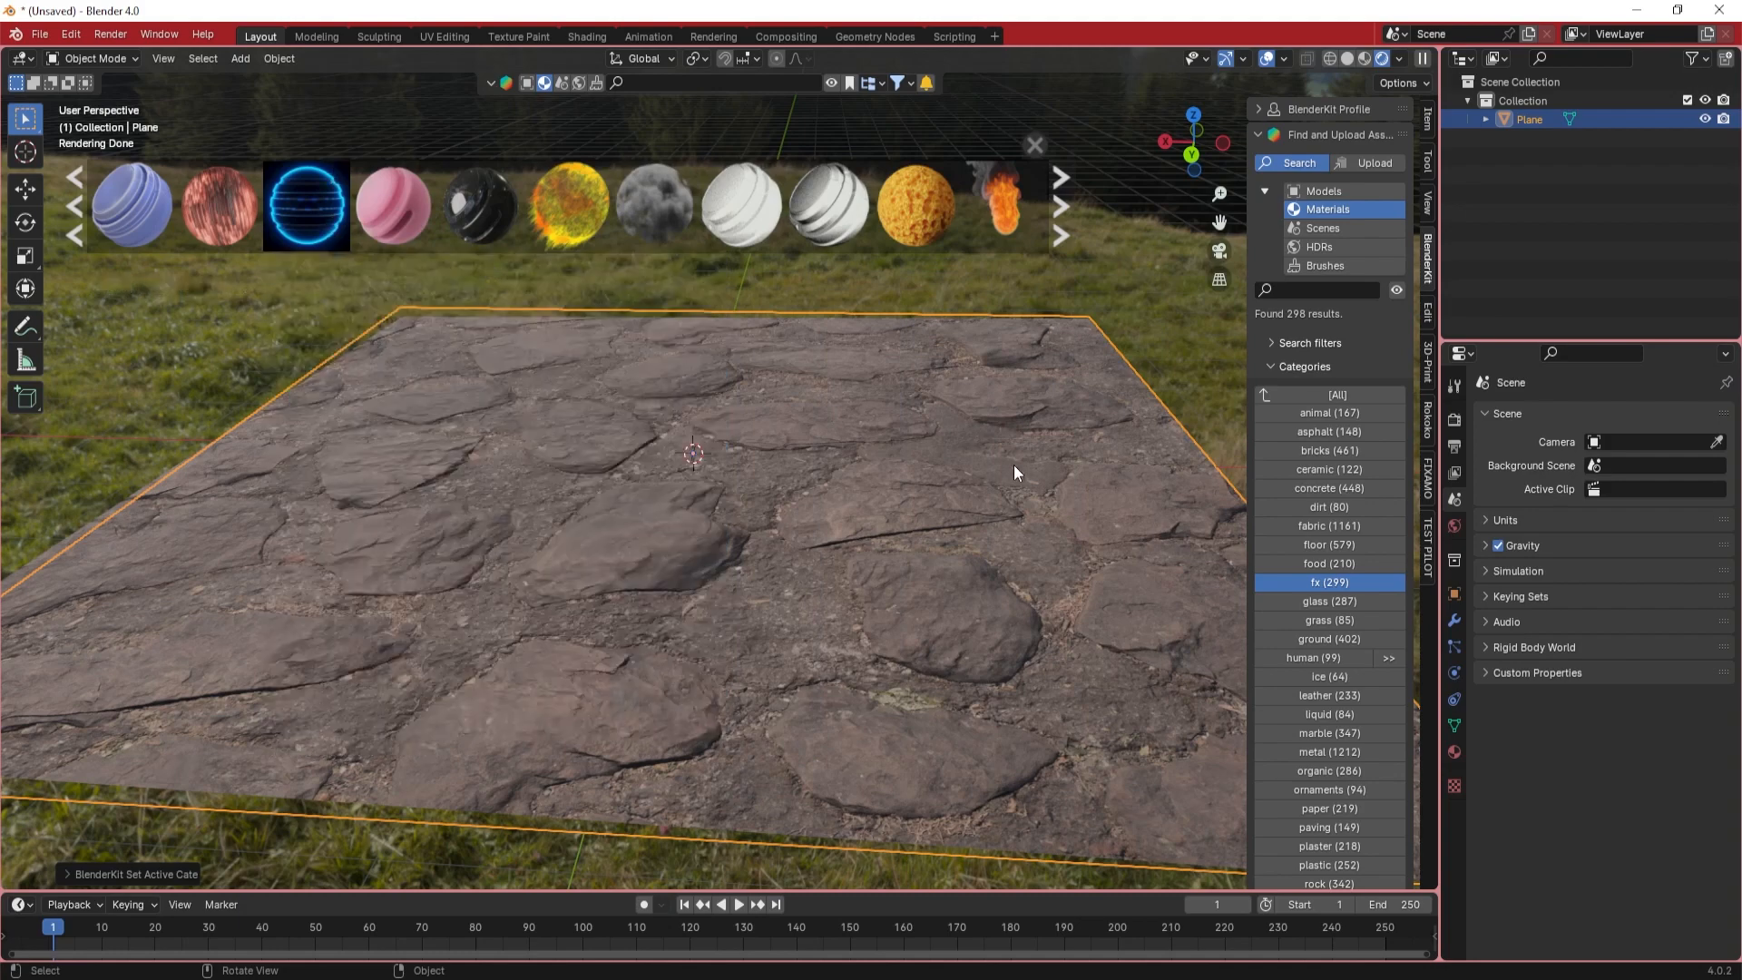
- Add a UV sphere at the plane's centre and apply the Blue Edge Glow material to it
click(242, 59)
mouse_move(272, 78)
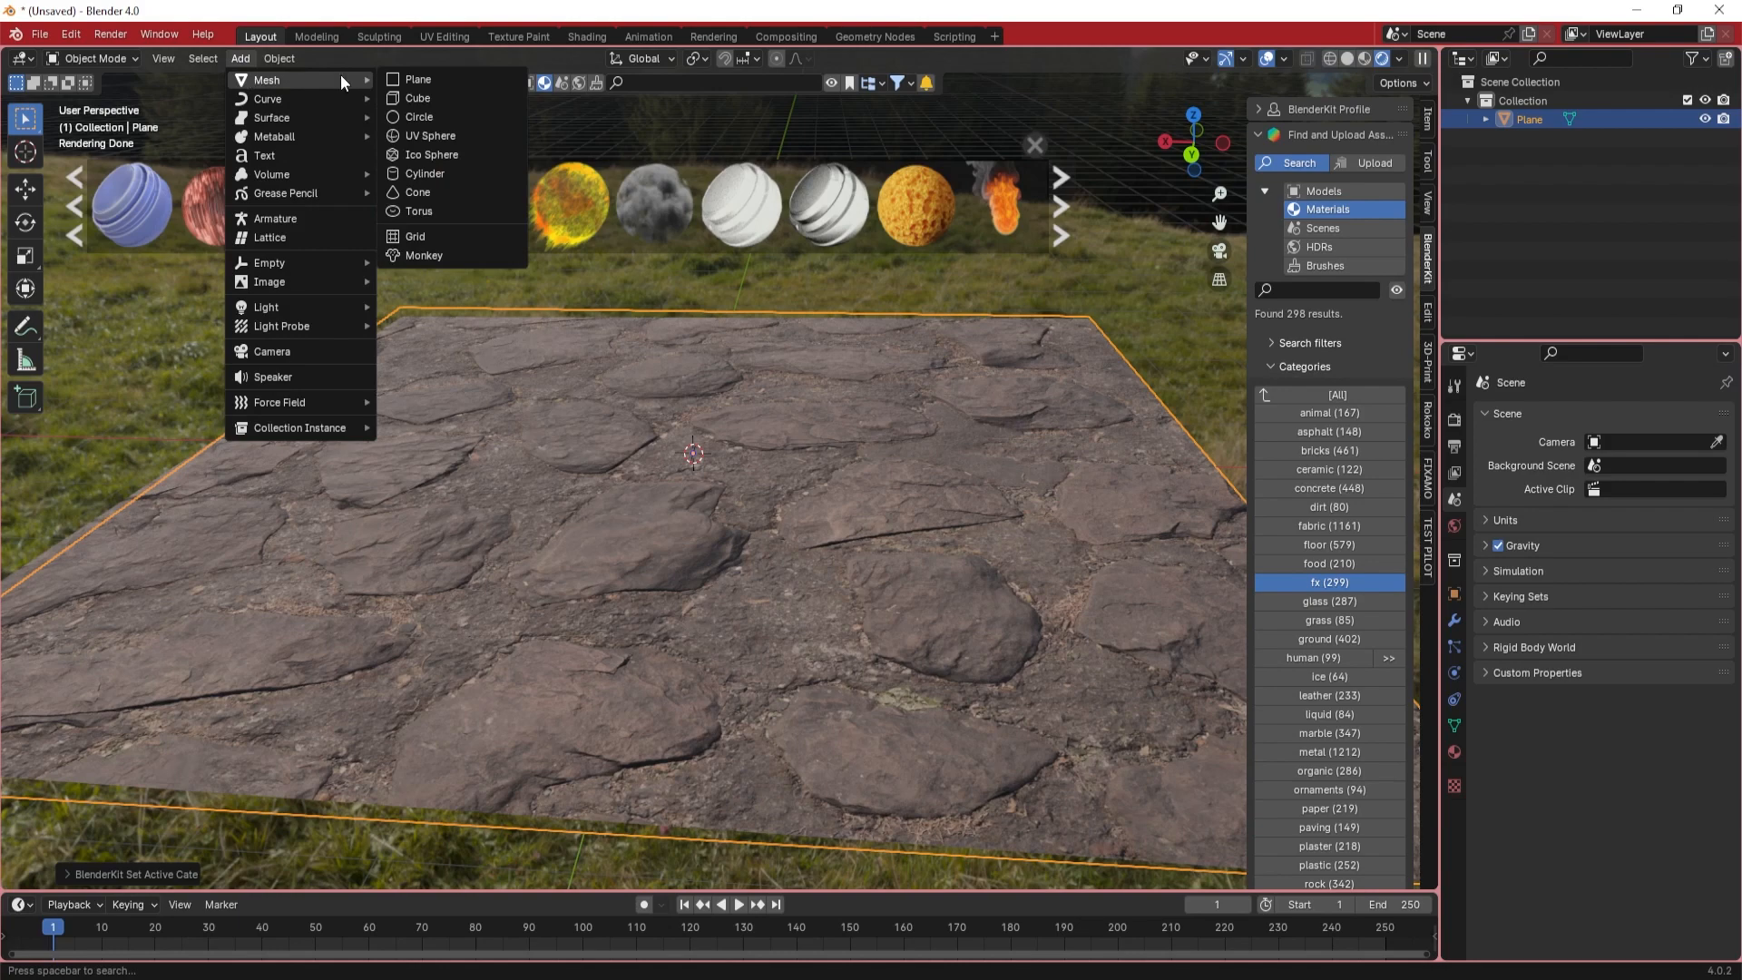
click(432, 136)
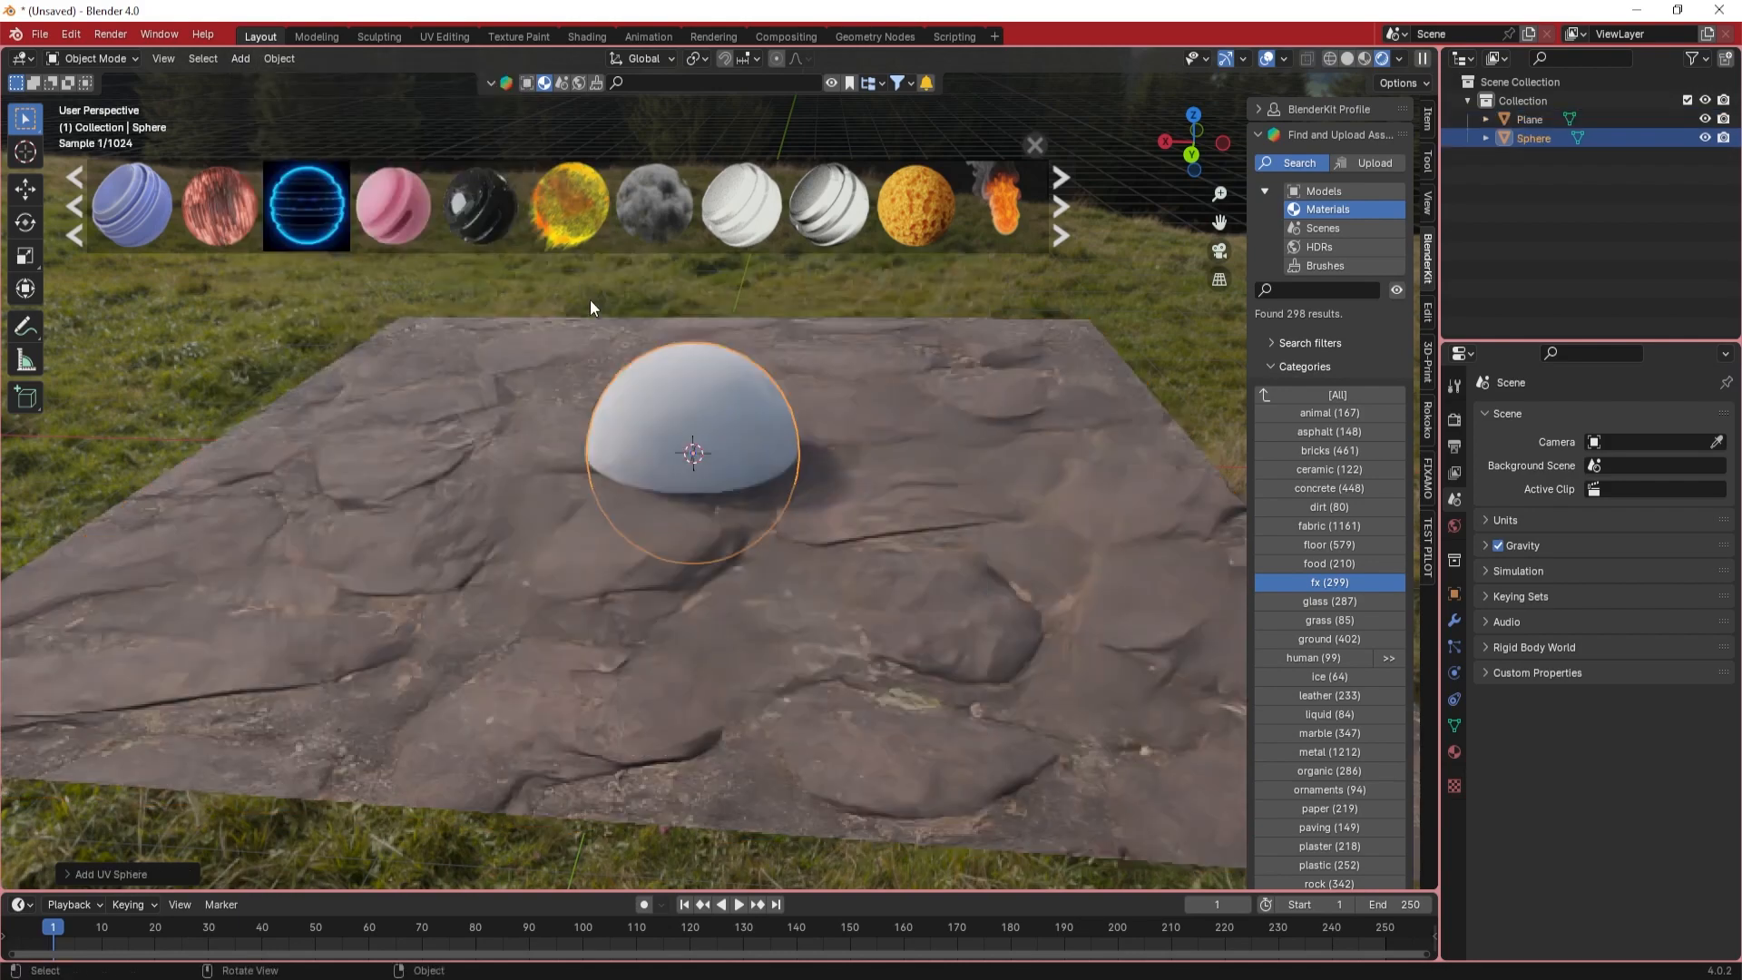
mouse_move(394, 223)
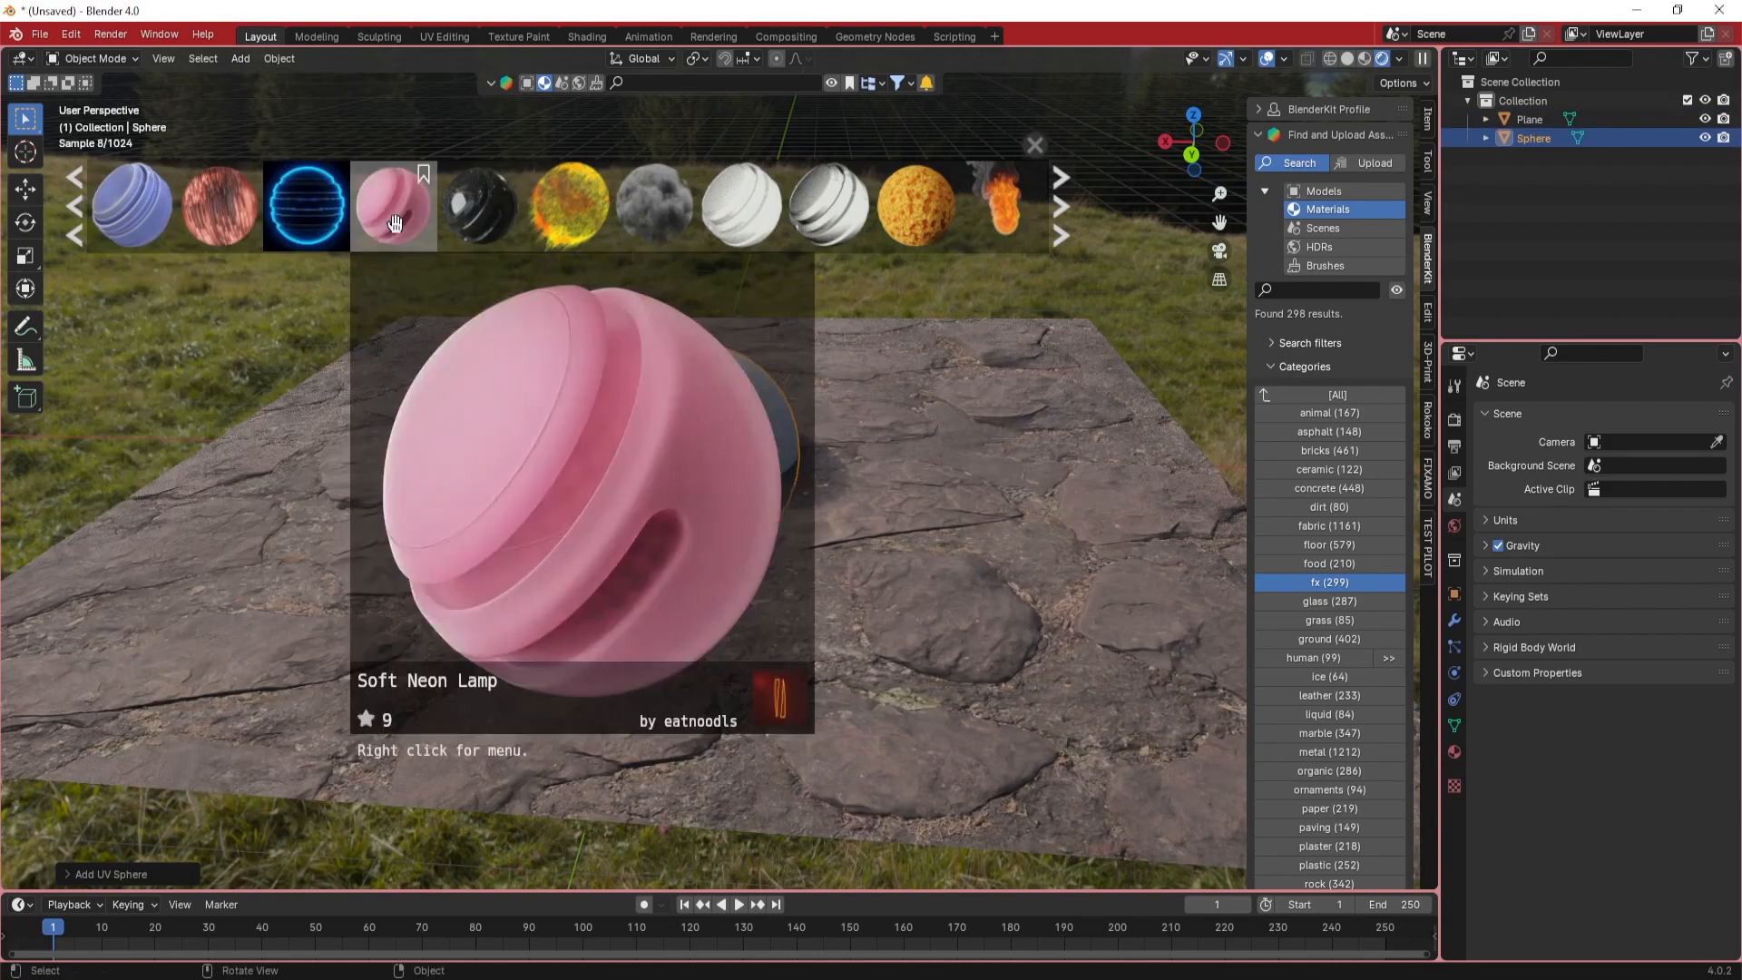
drag(307, 207, 673, 410)
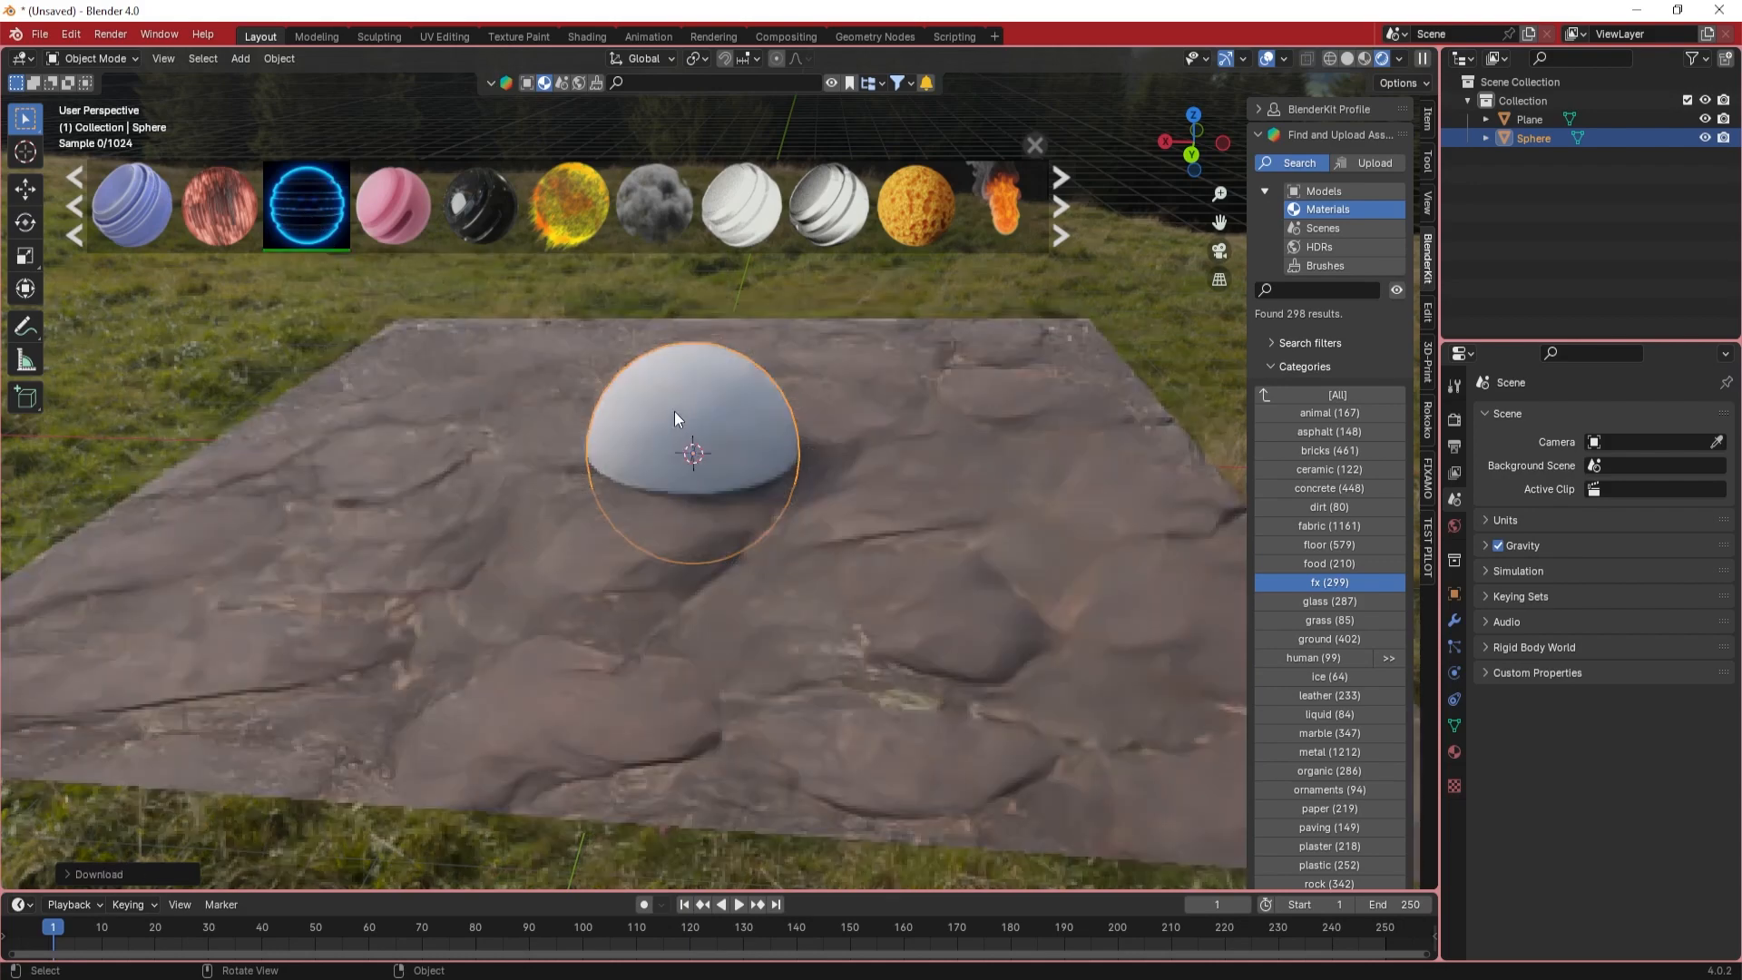
- Shade the sphere smooth and show its material properties
scroll(666, 449, up, 3)
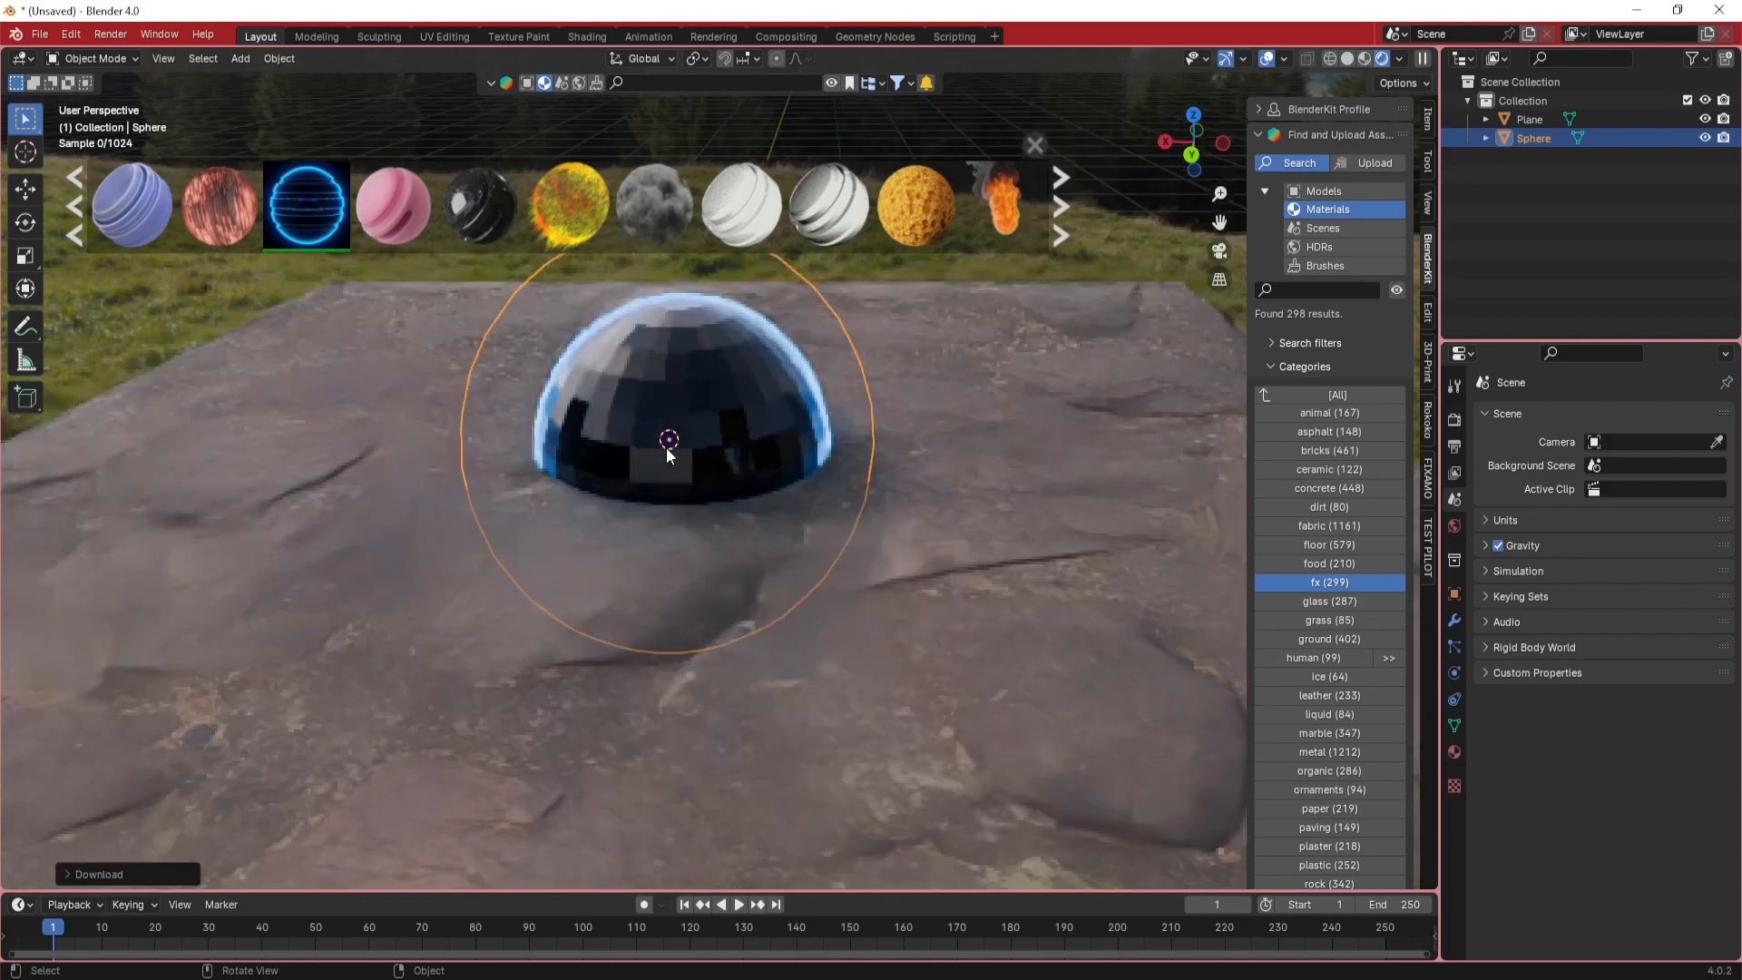
scroll(666, 448, up, 2)
right_click(668, 403)
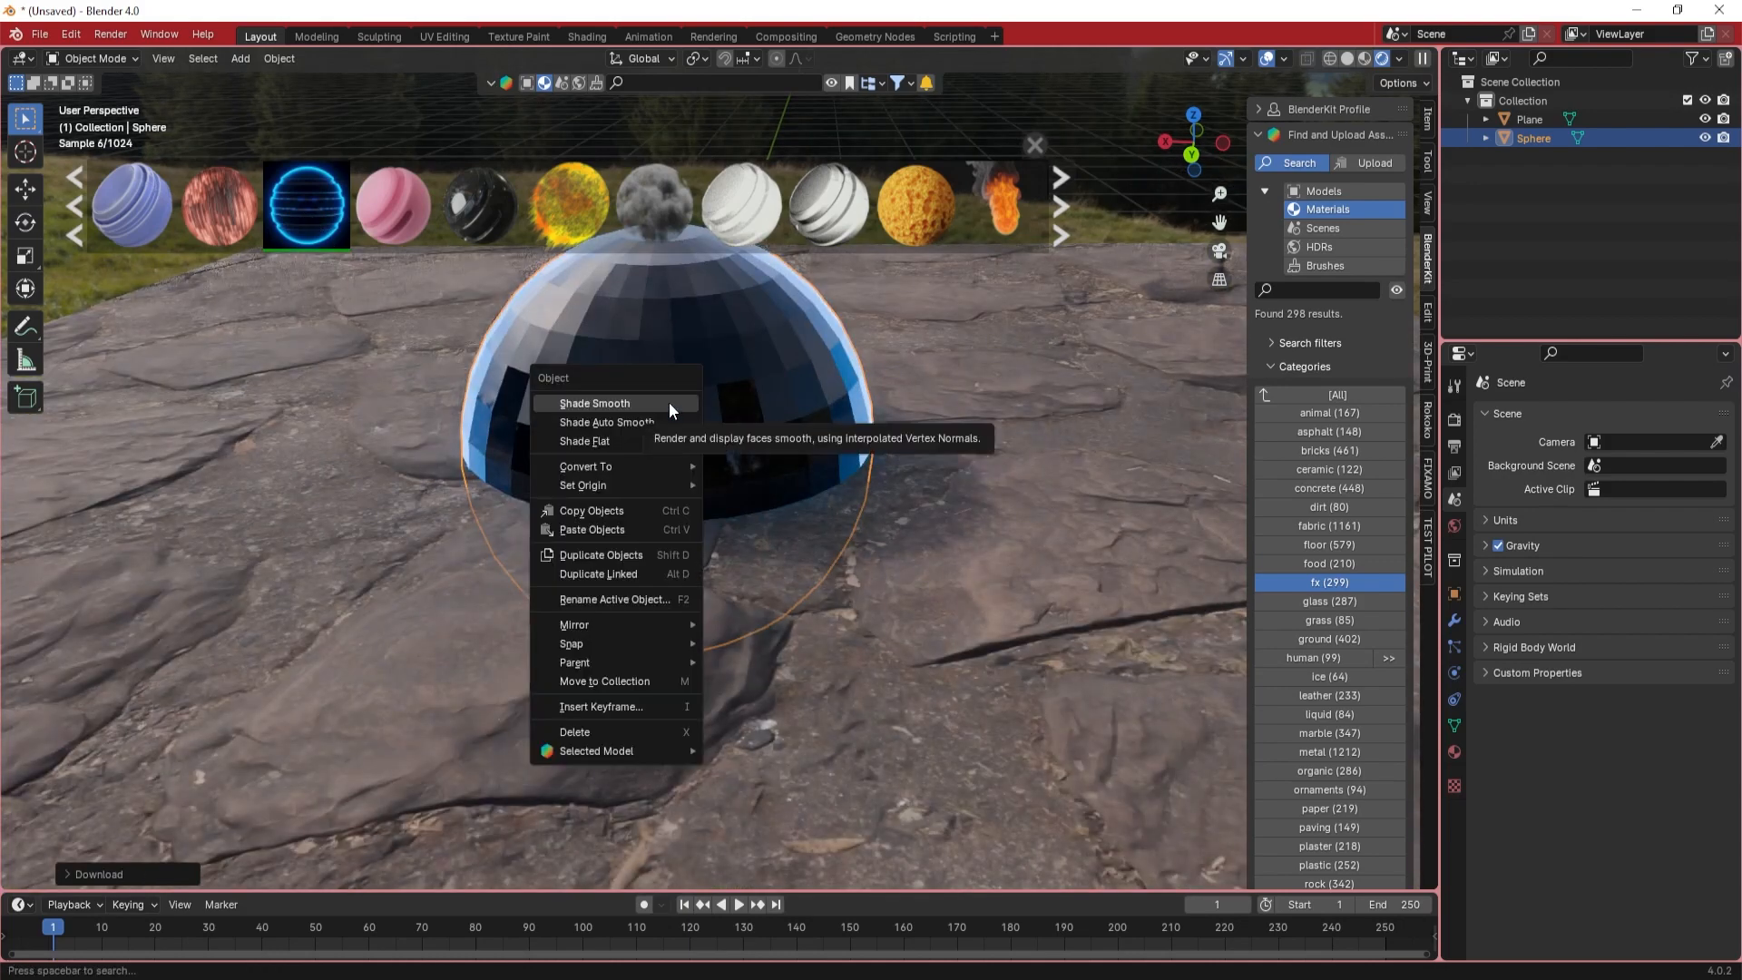
click(670, 406)
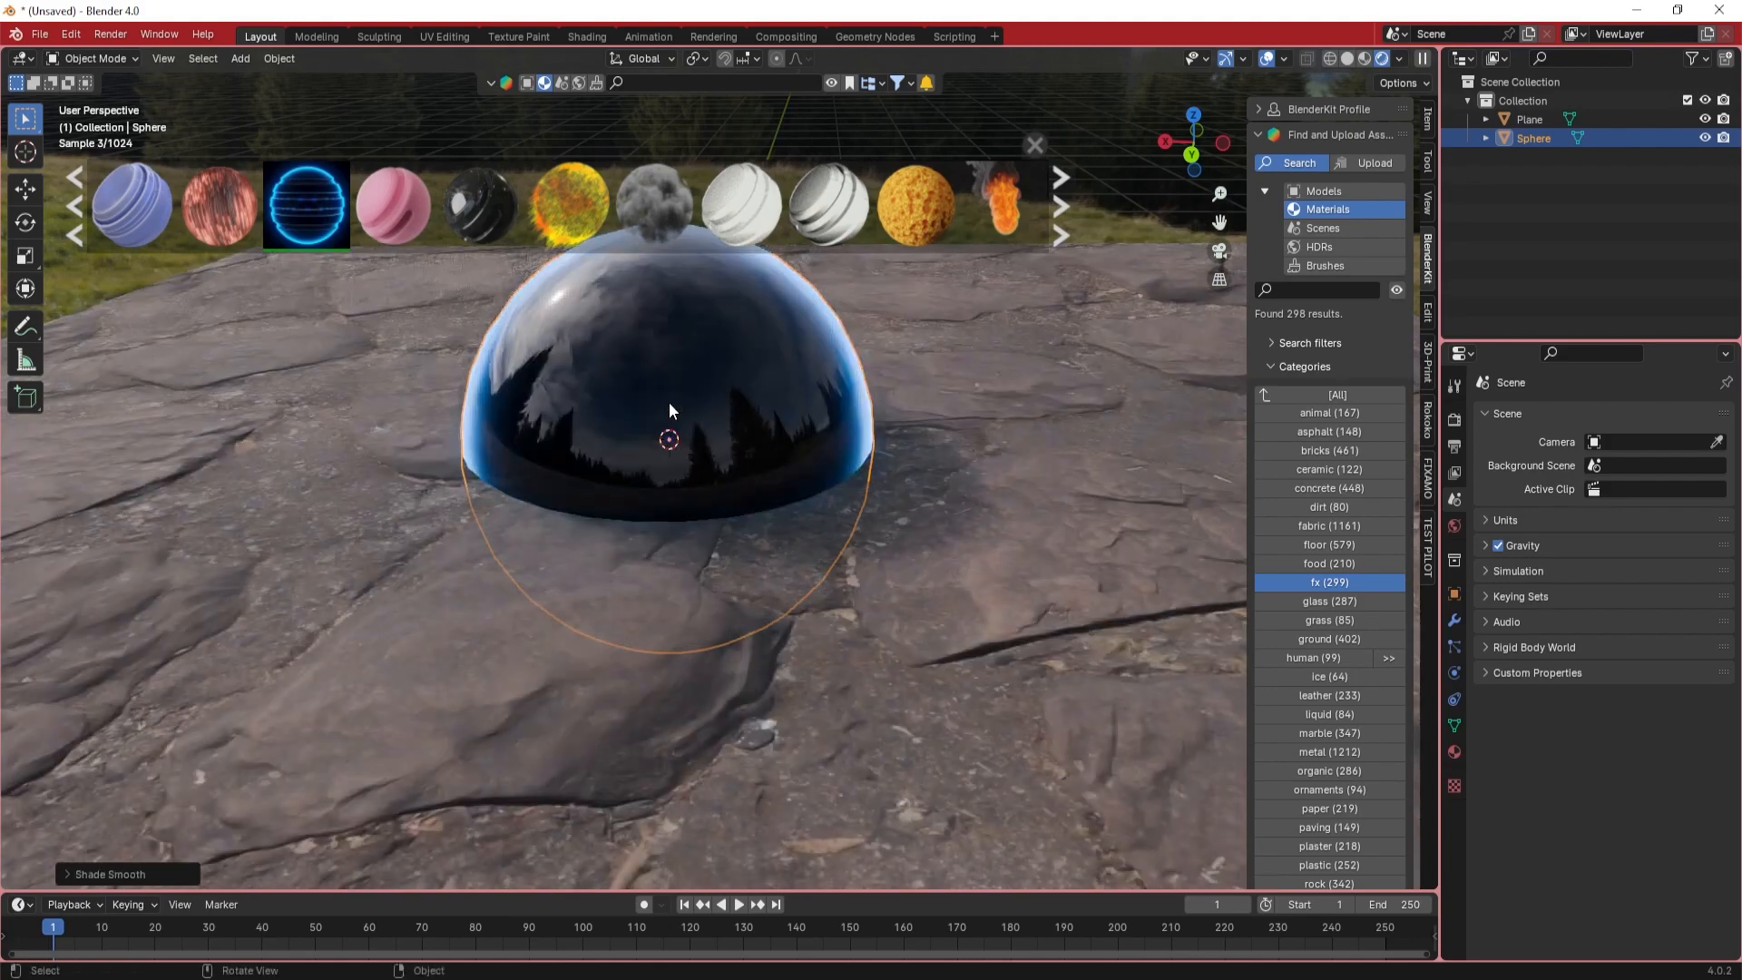
scroll(641, 361, down, 2)
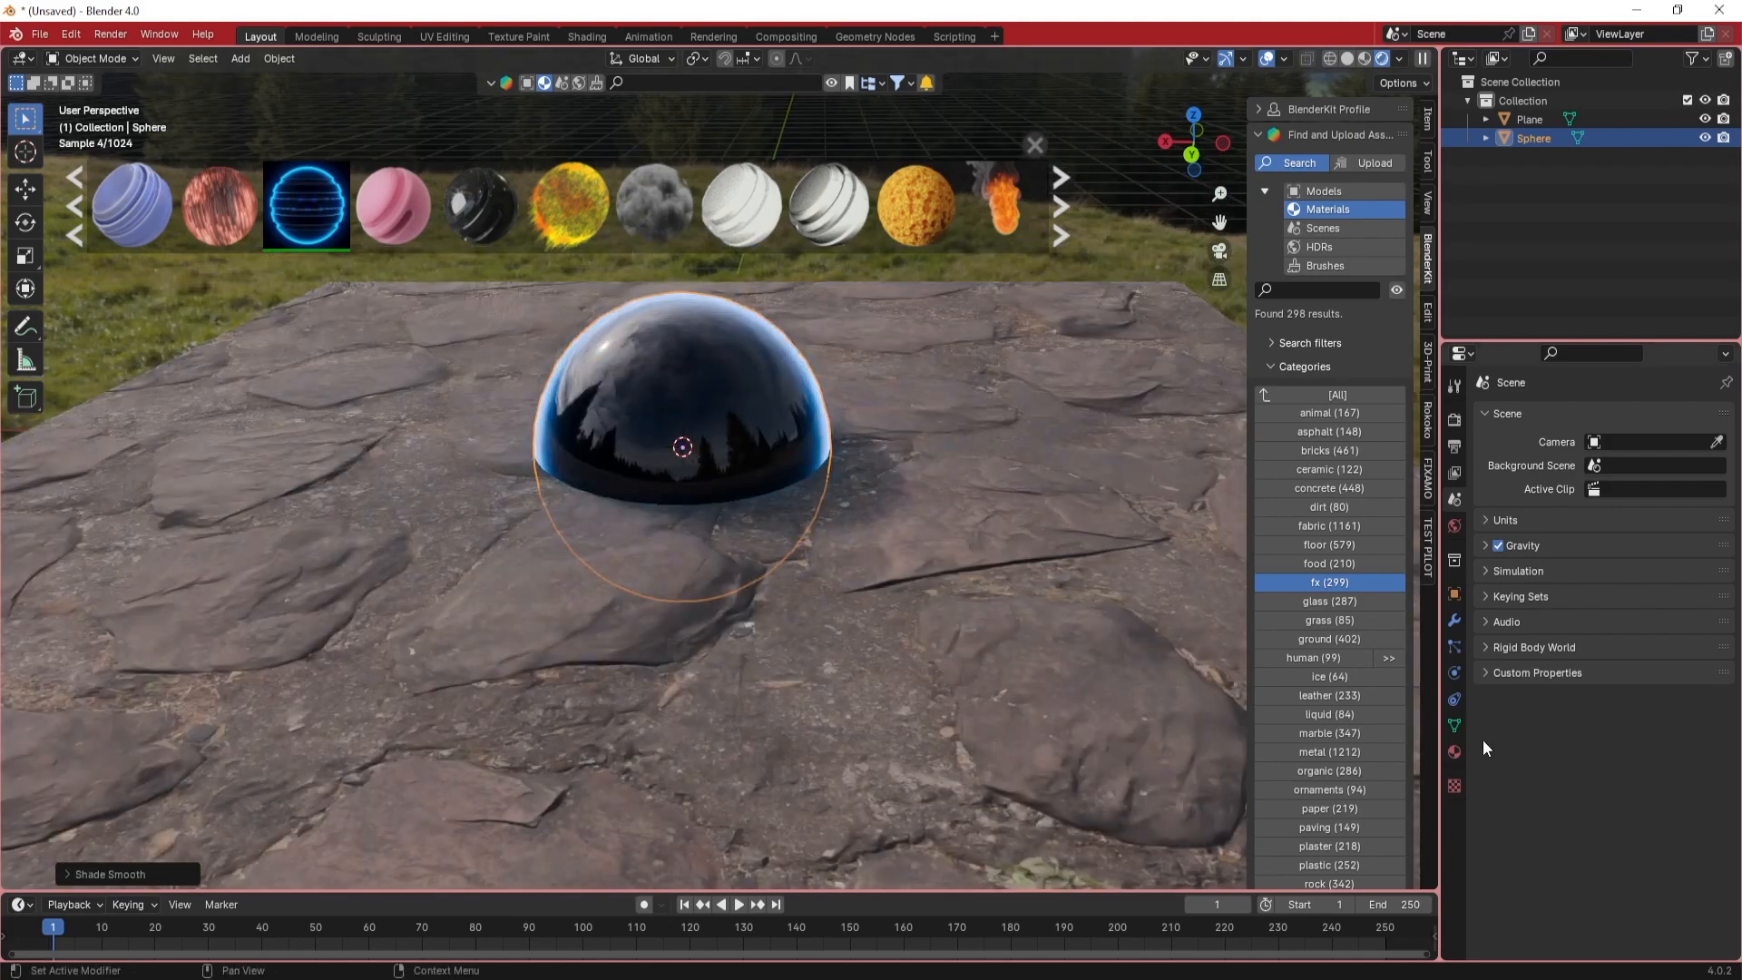
click(1453, 753)
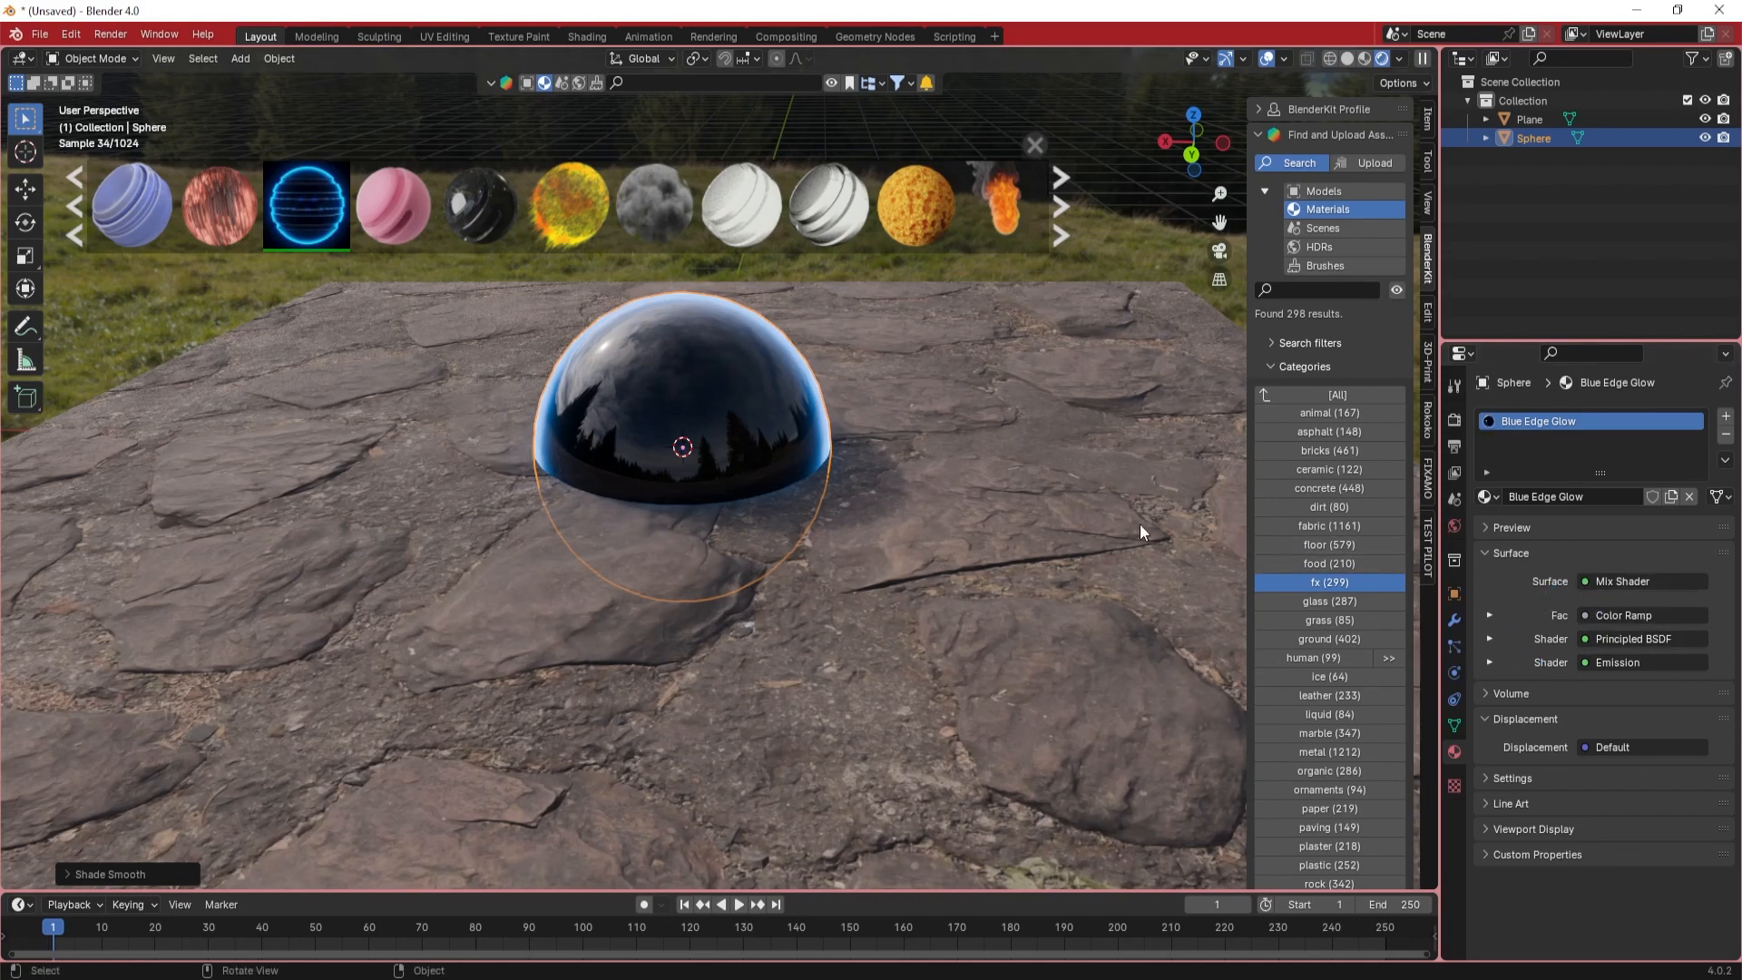
- Filter the materials to marble and apply the Blue and gold marble material to the sphere
click(1313, 731)
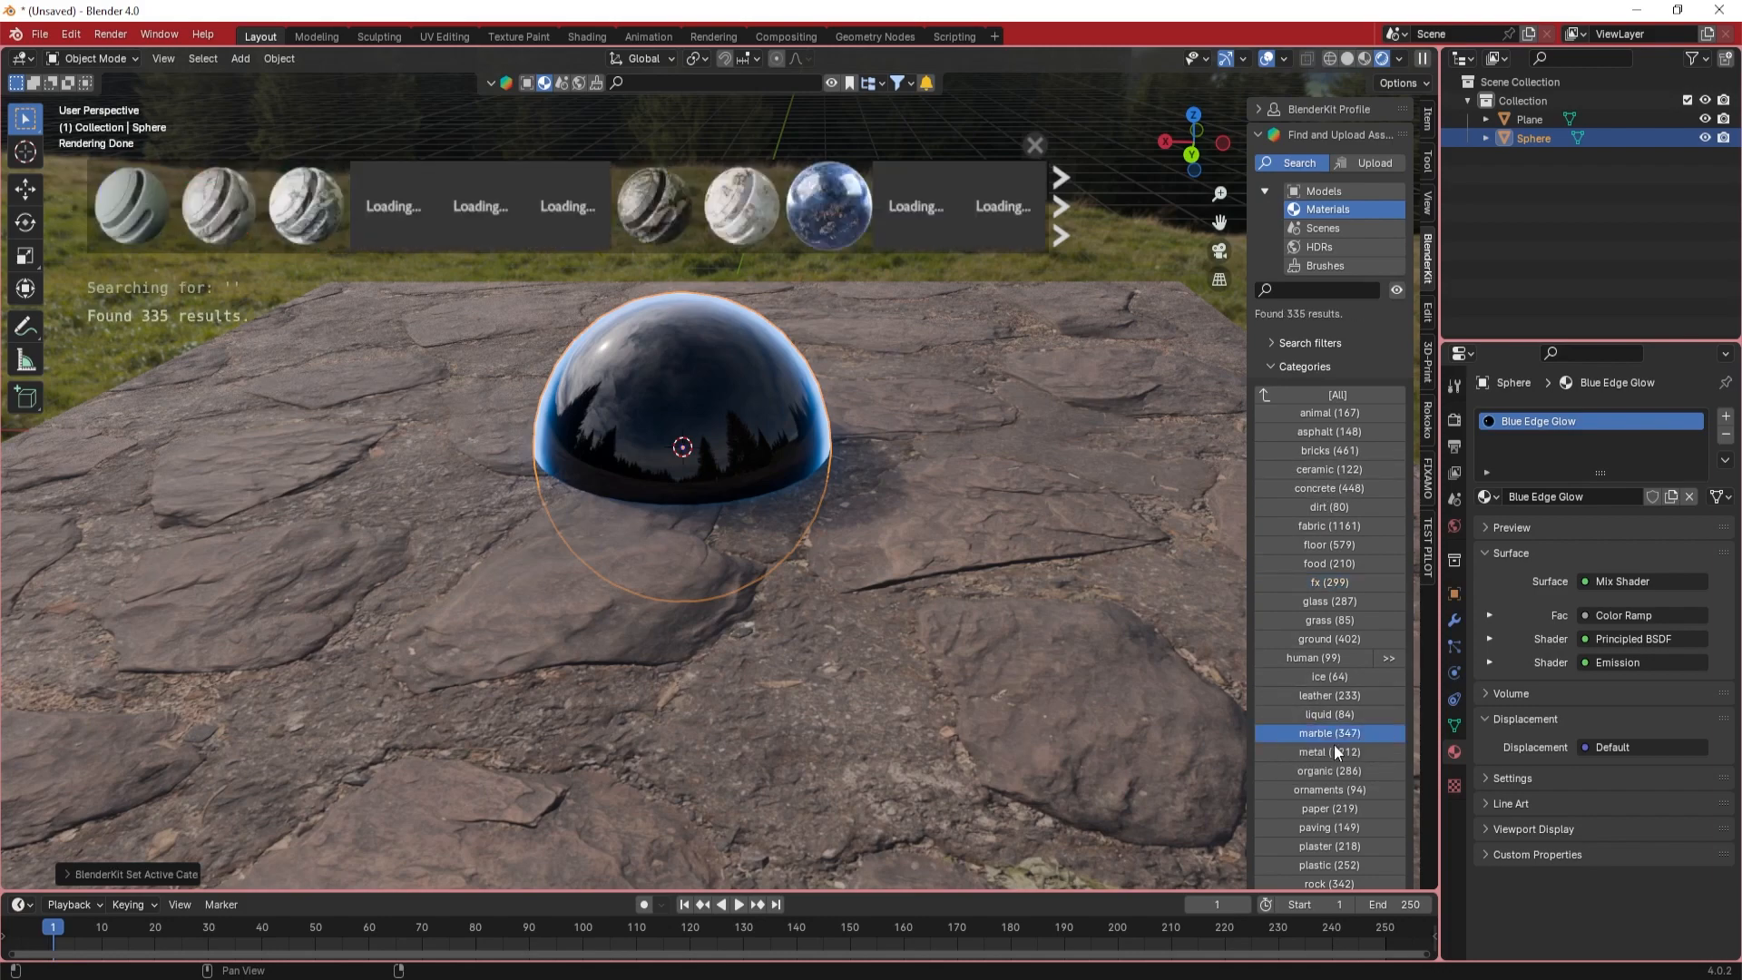
drag(828, 206, 735, 436)
scroll(675, 448, up, 4)
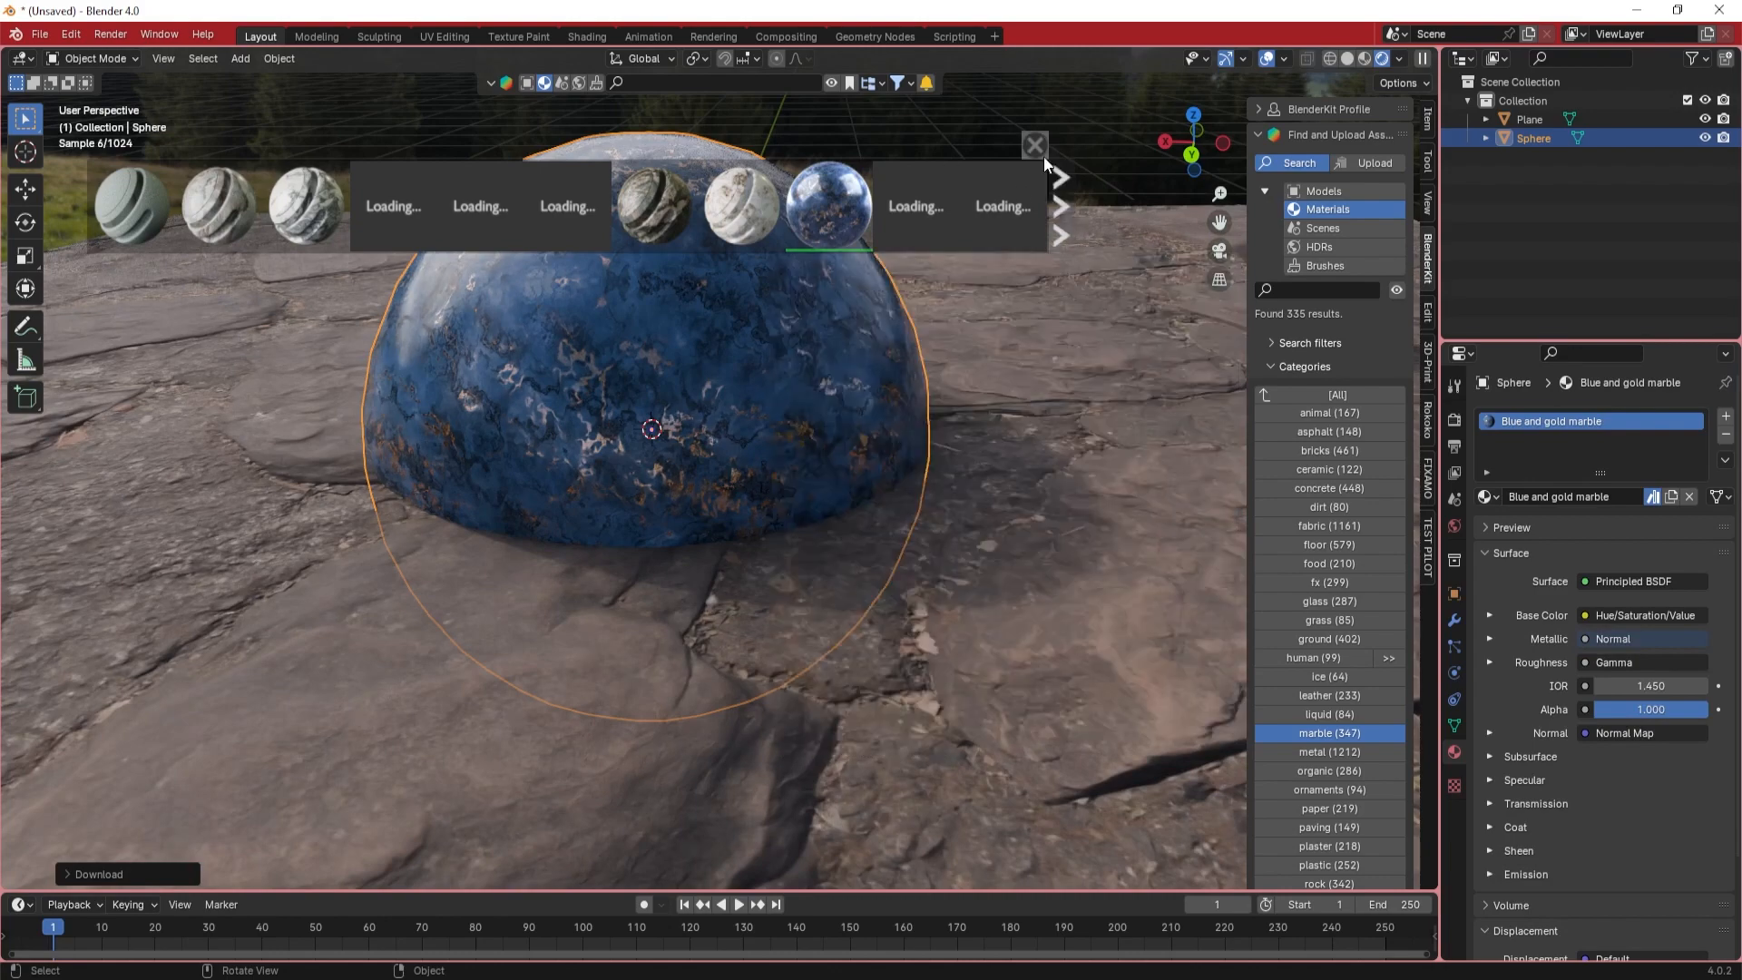
- Close the marble results and delete the sphere from the scene
click(1038, 150)
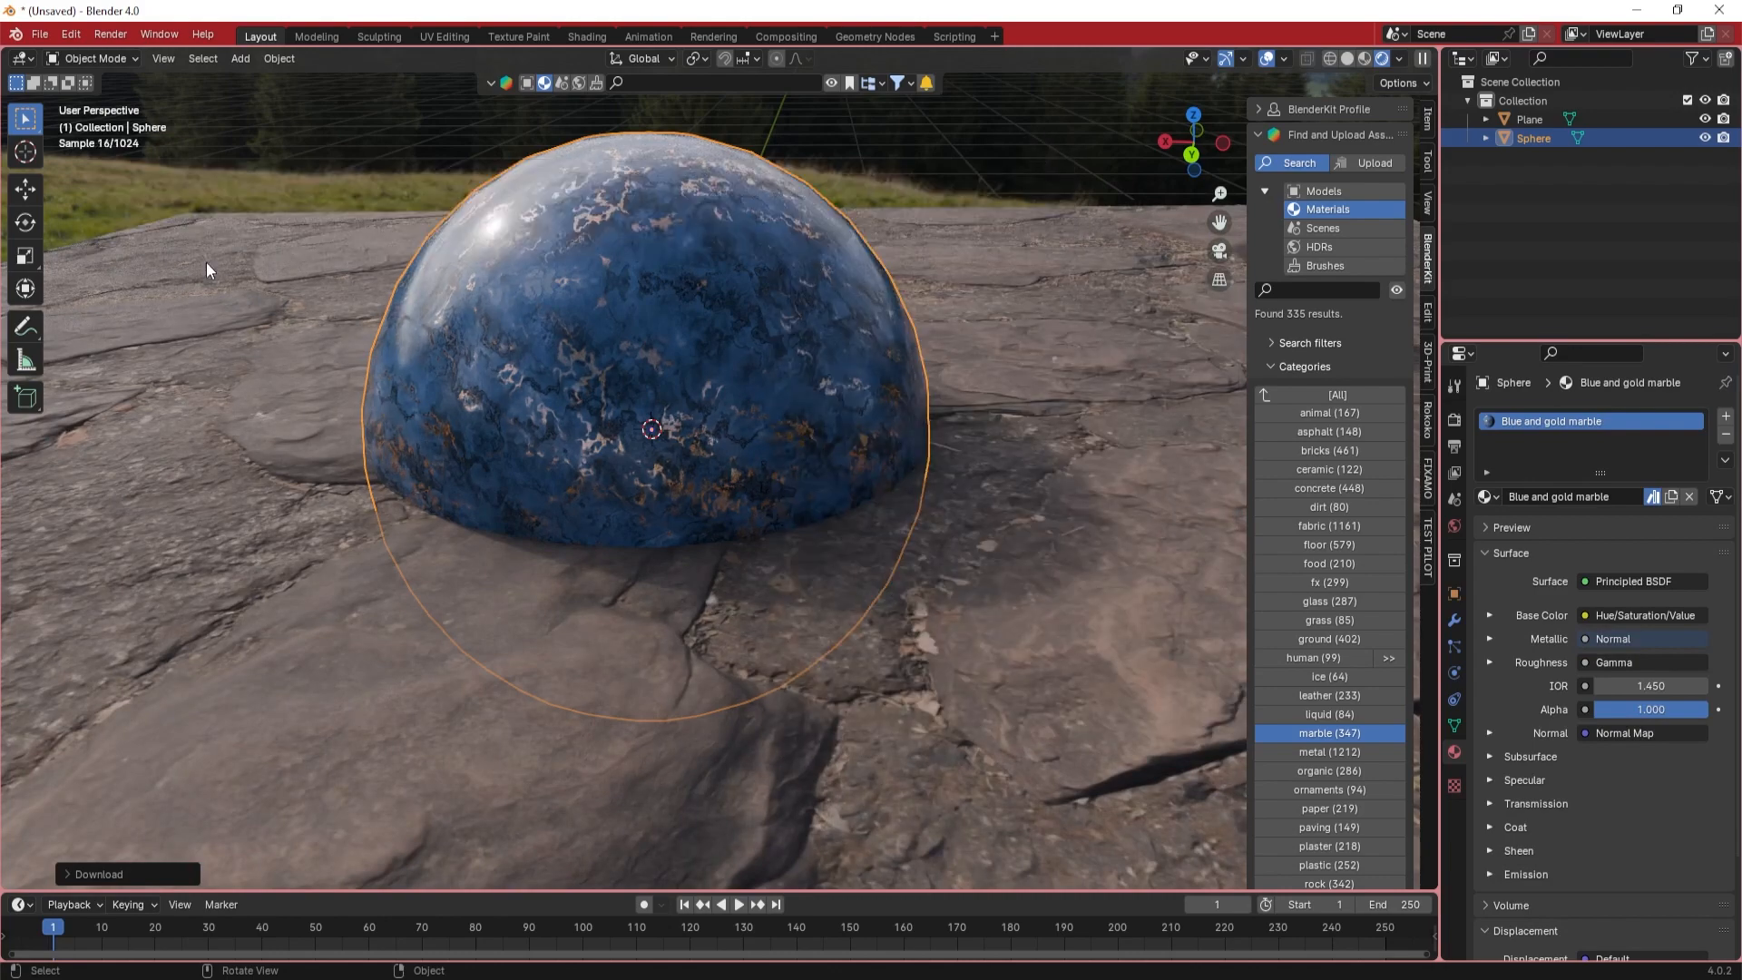
key(Delete)
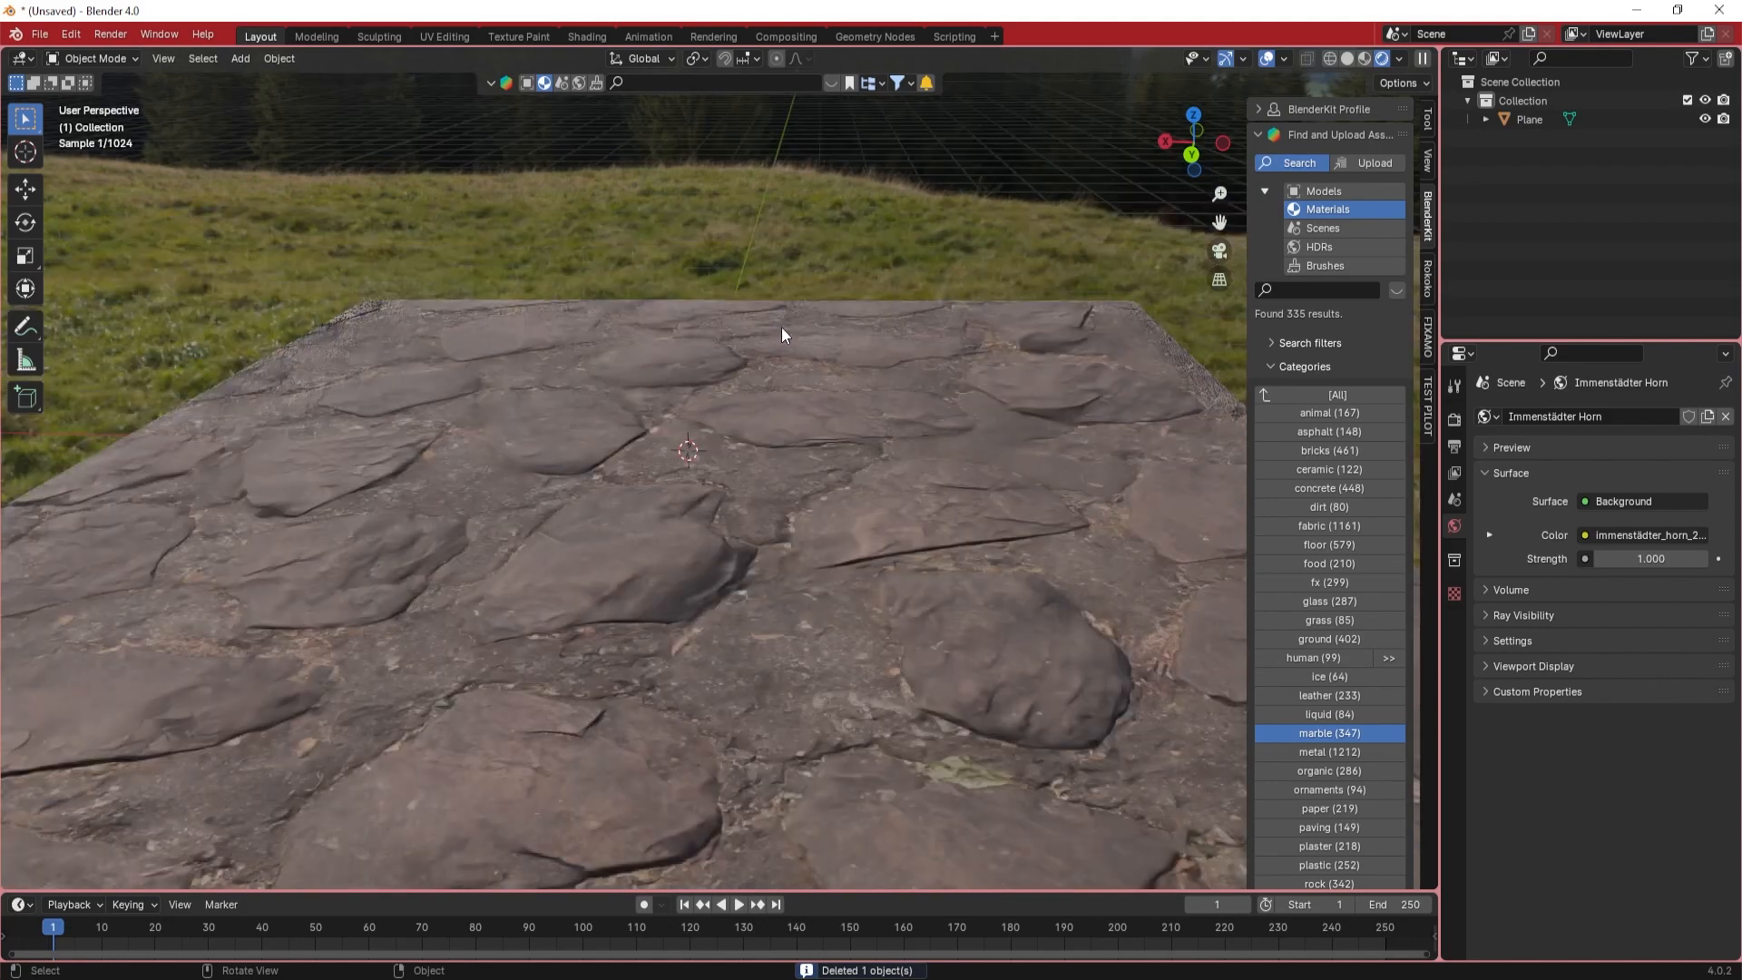
scroll(781, 326, down, 2)
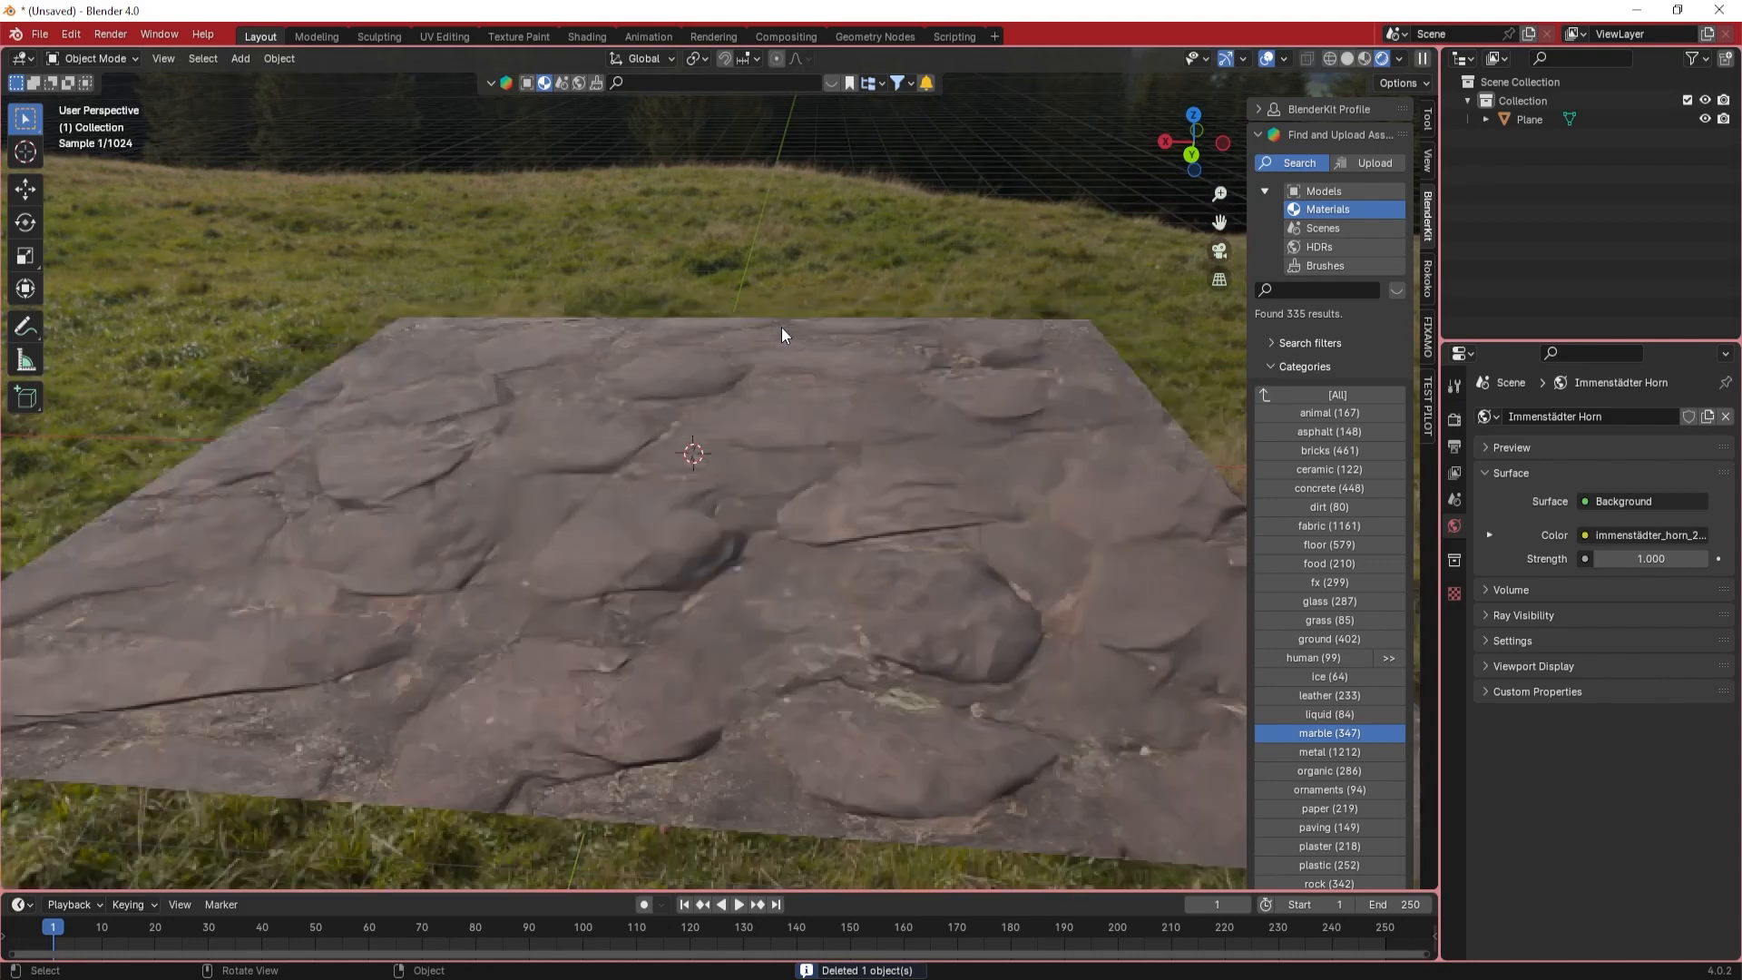
- List the BlenderKit brushes, filter them to art, preview several of them and close the results
click(1315, 267)
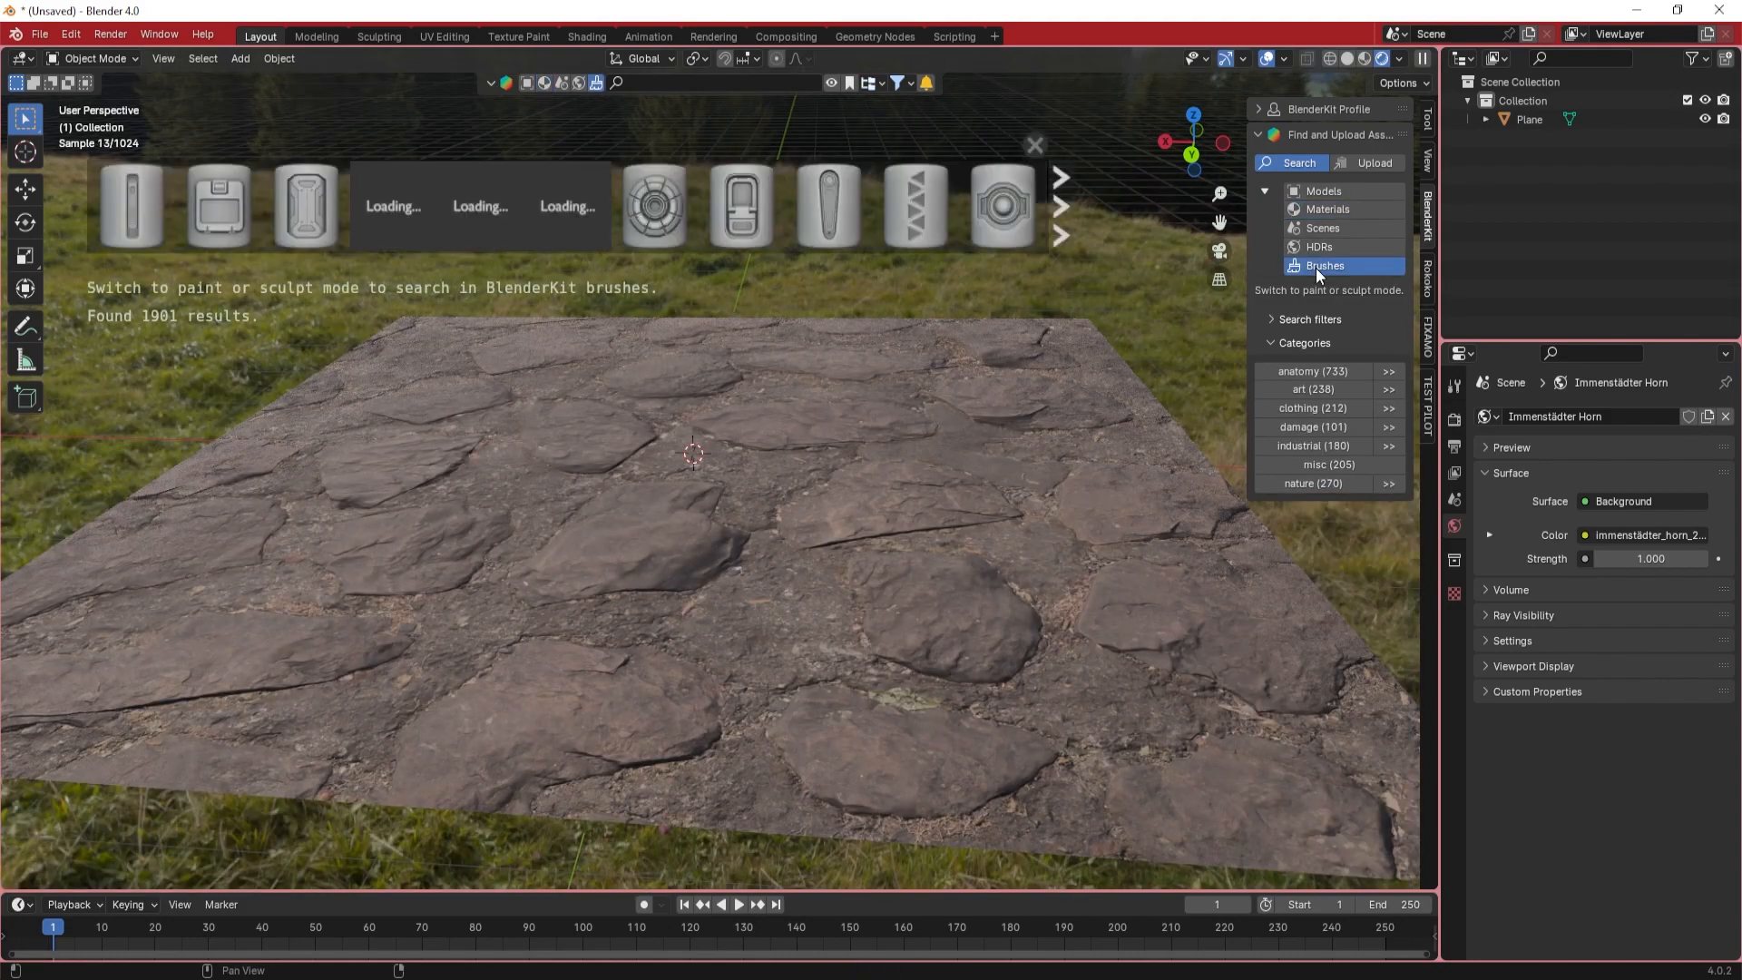
mouse_move(770, 209)
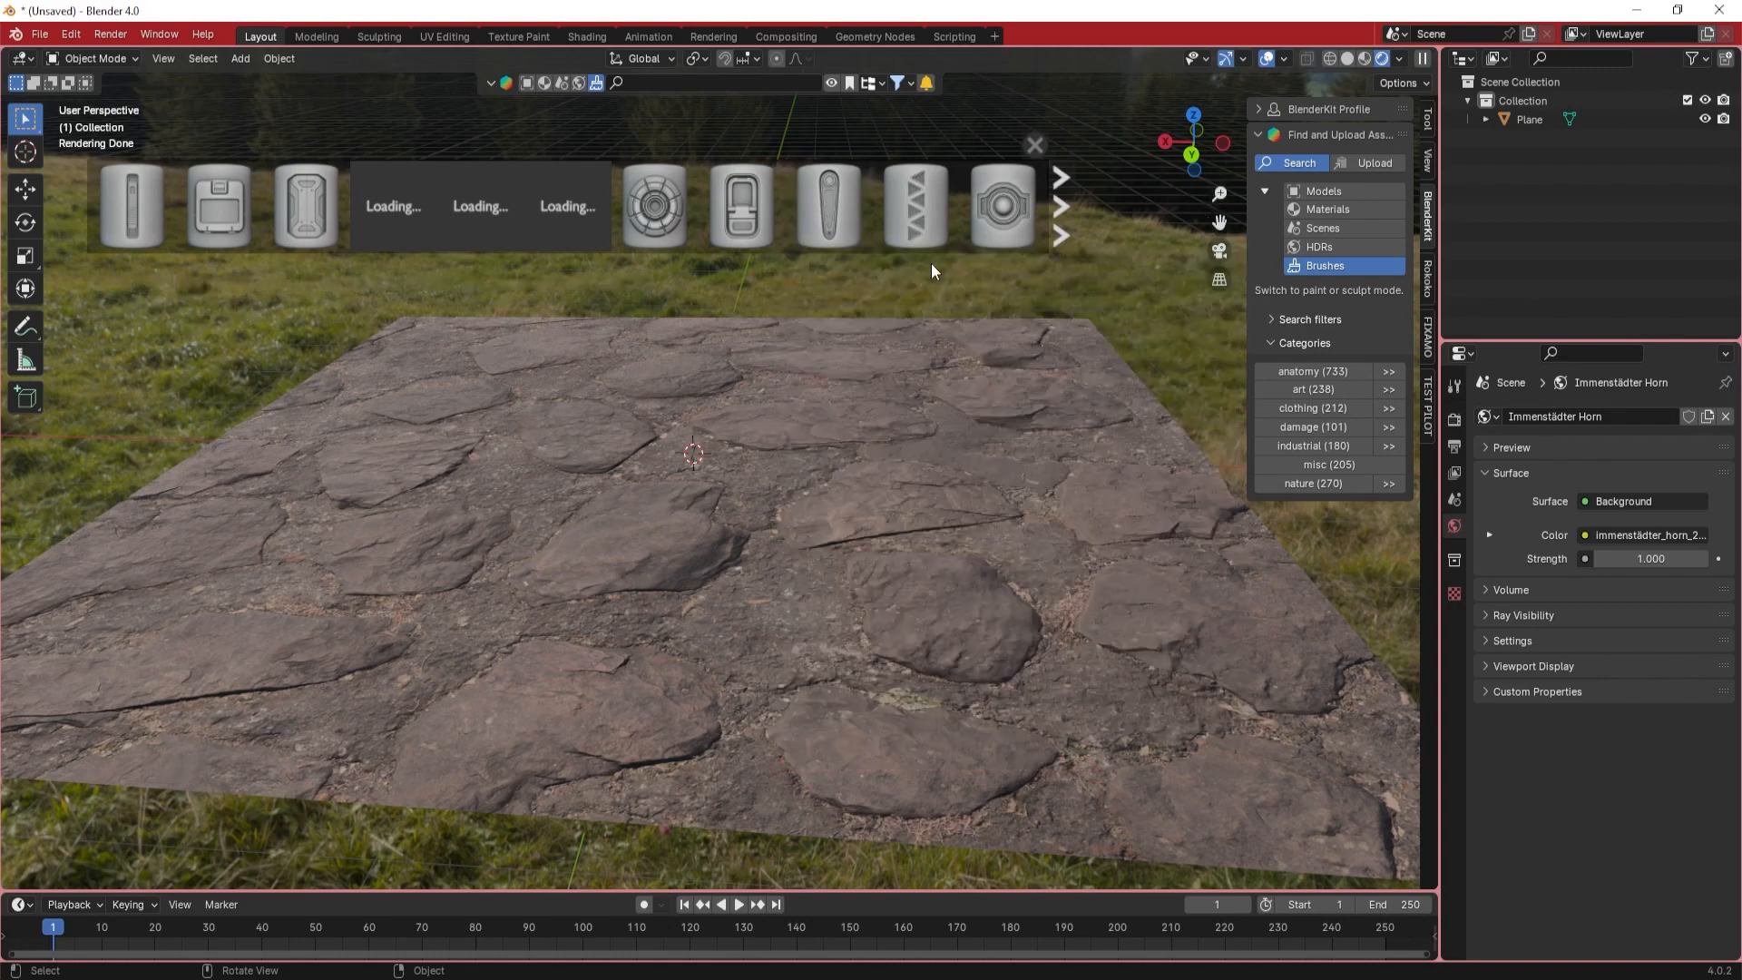
click(1283, 395)
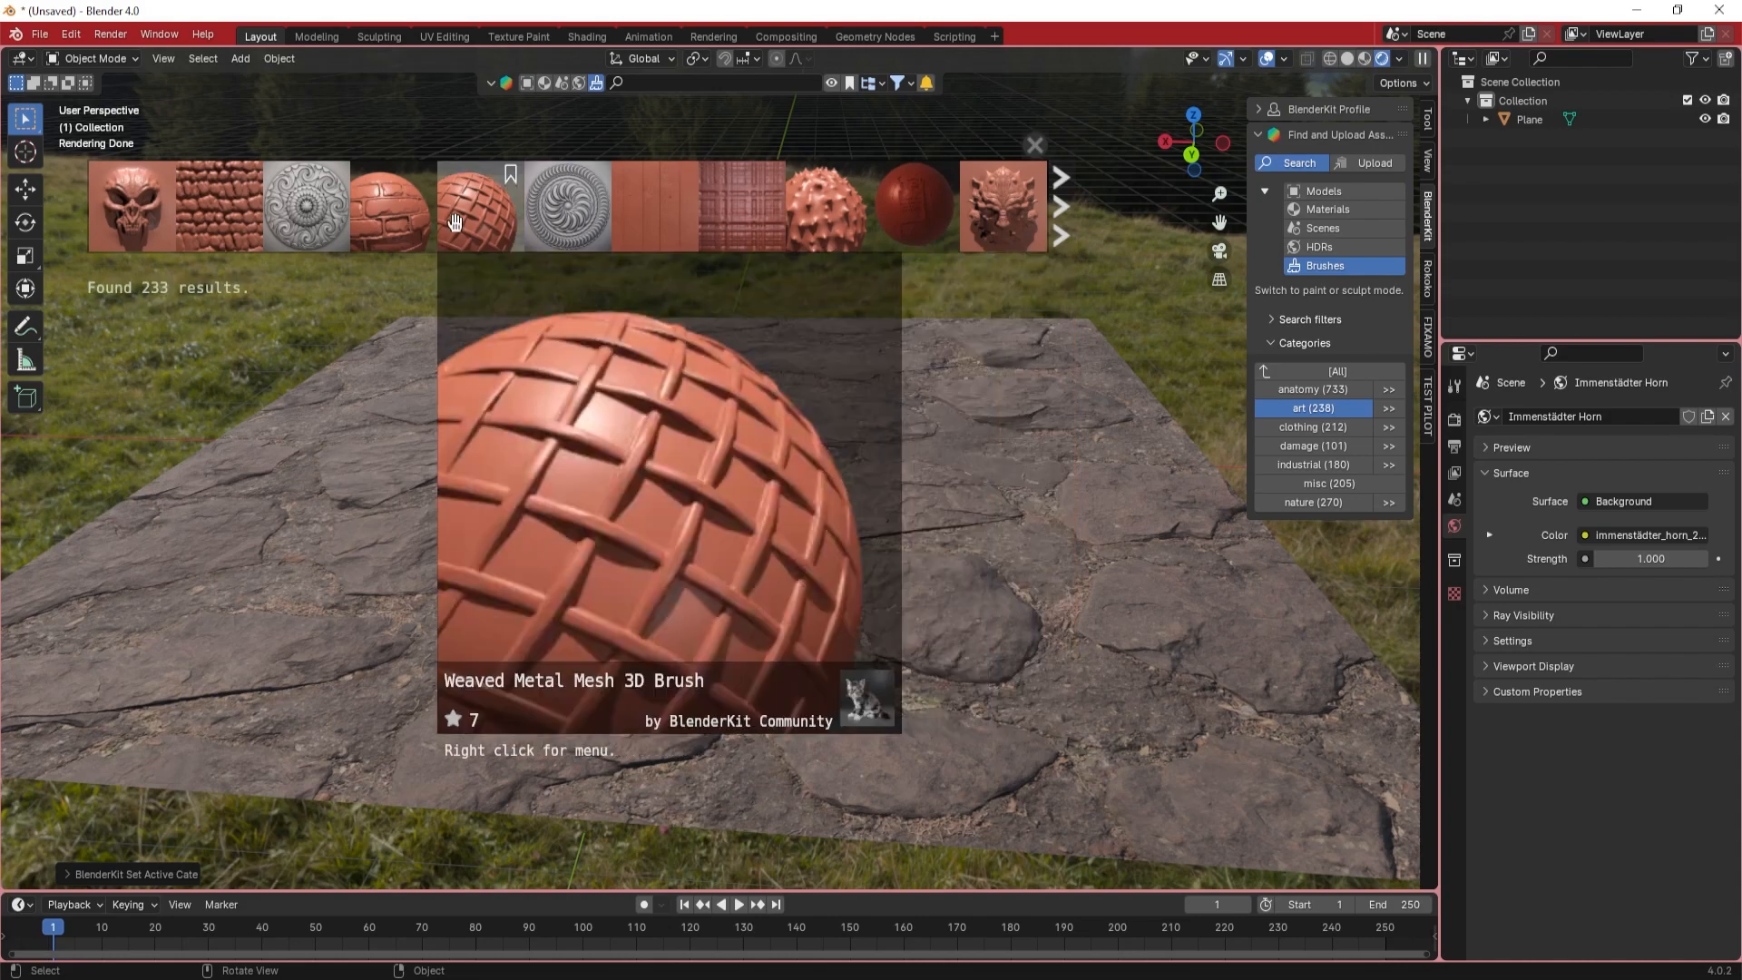
mouse_move(394, 222)
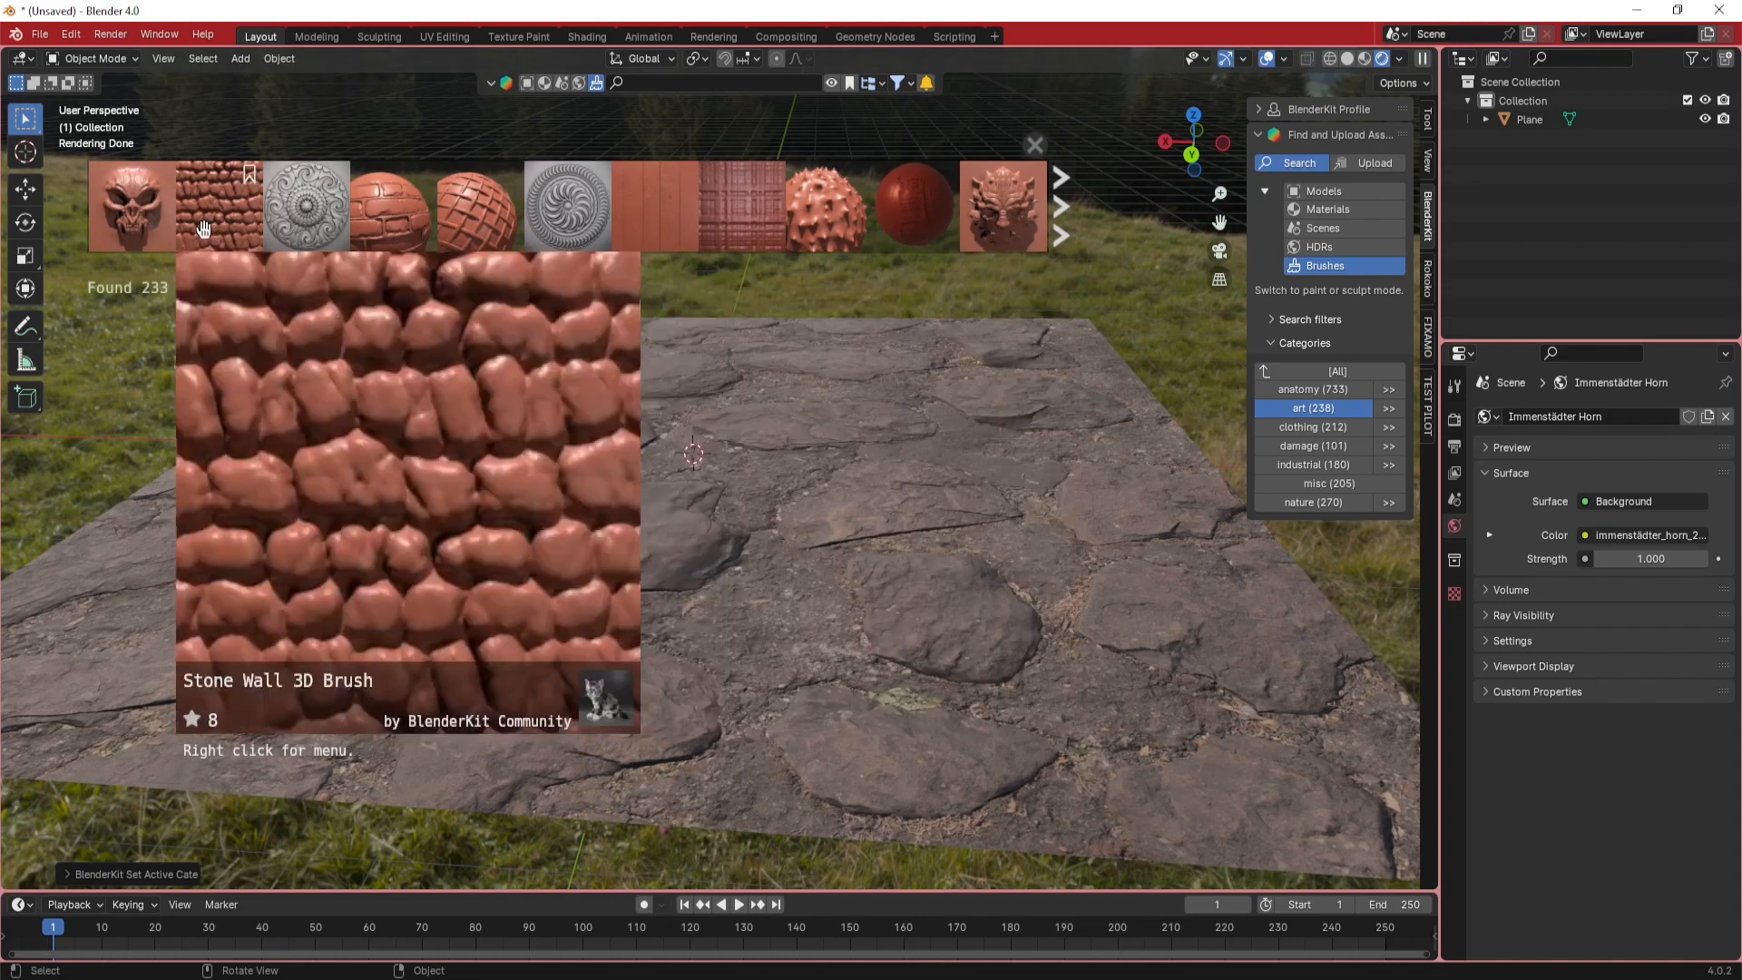
mouse_move(206, 229)
mouse_move(1007, 240)
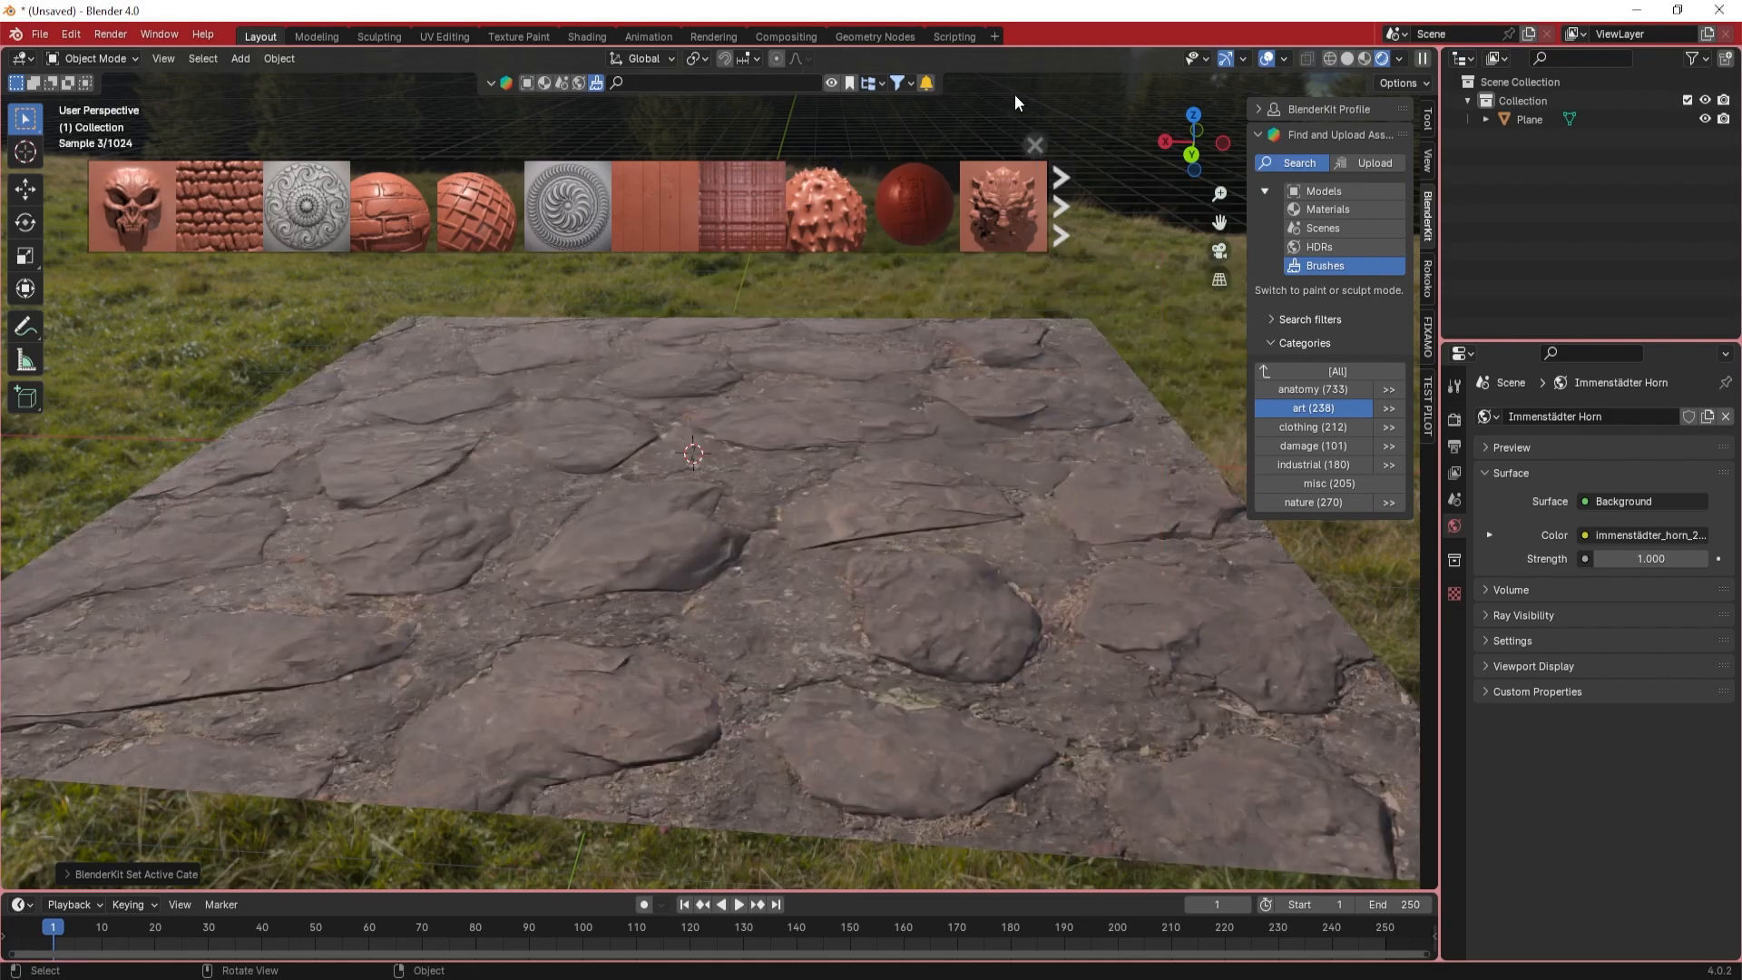
click(1034, 145)
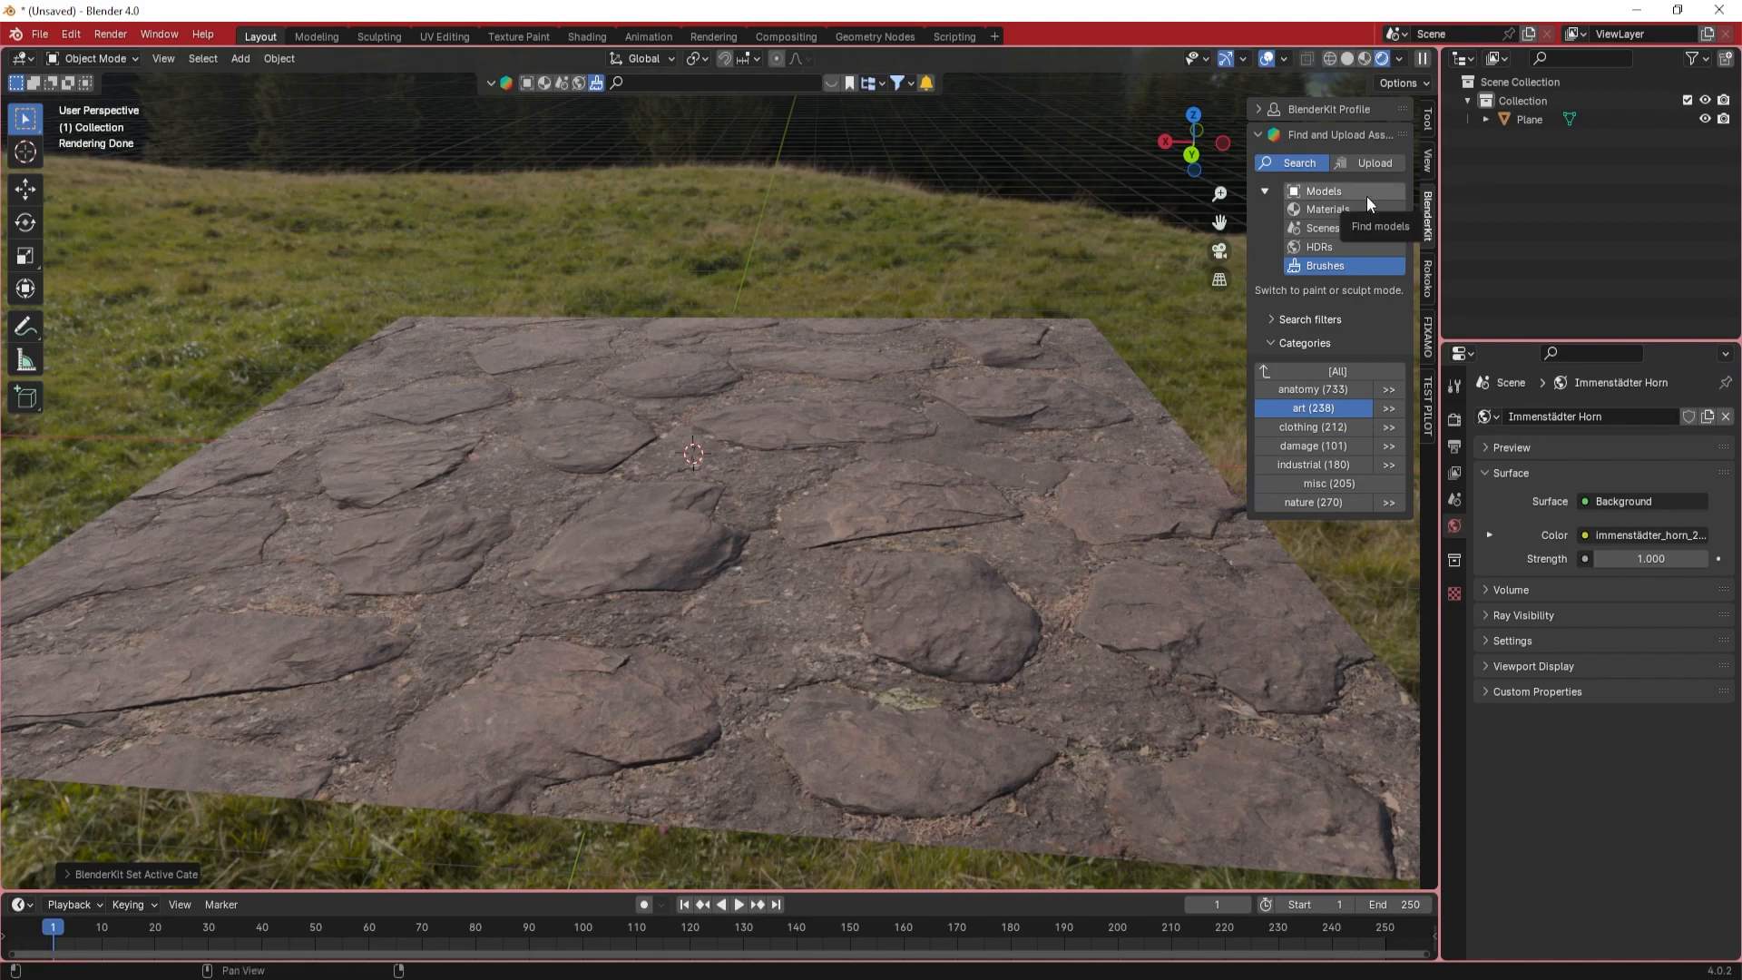
- List the BlenderKit scenes, switch to the models and order the model results with free assets first
click(1325, 223)
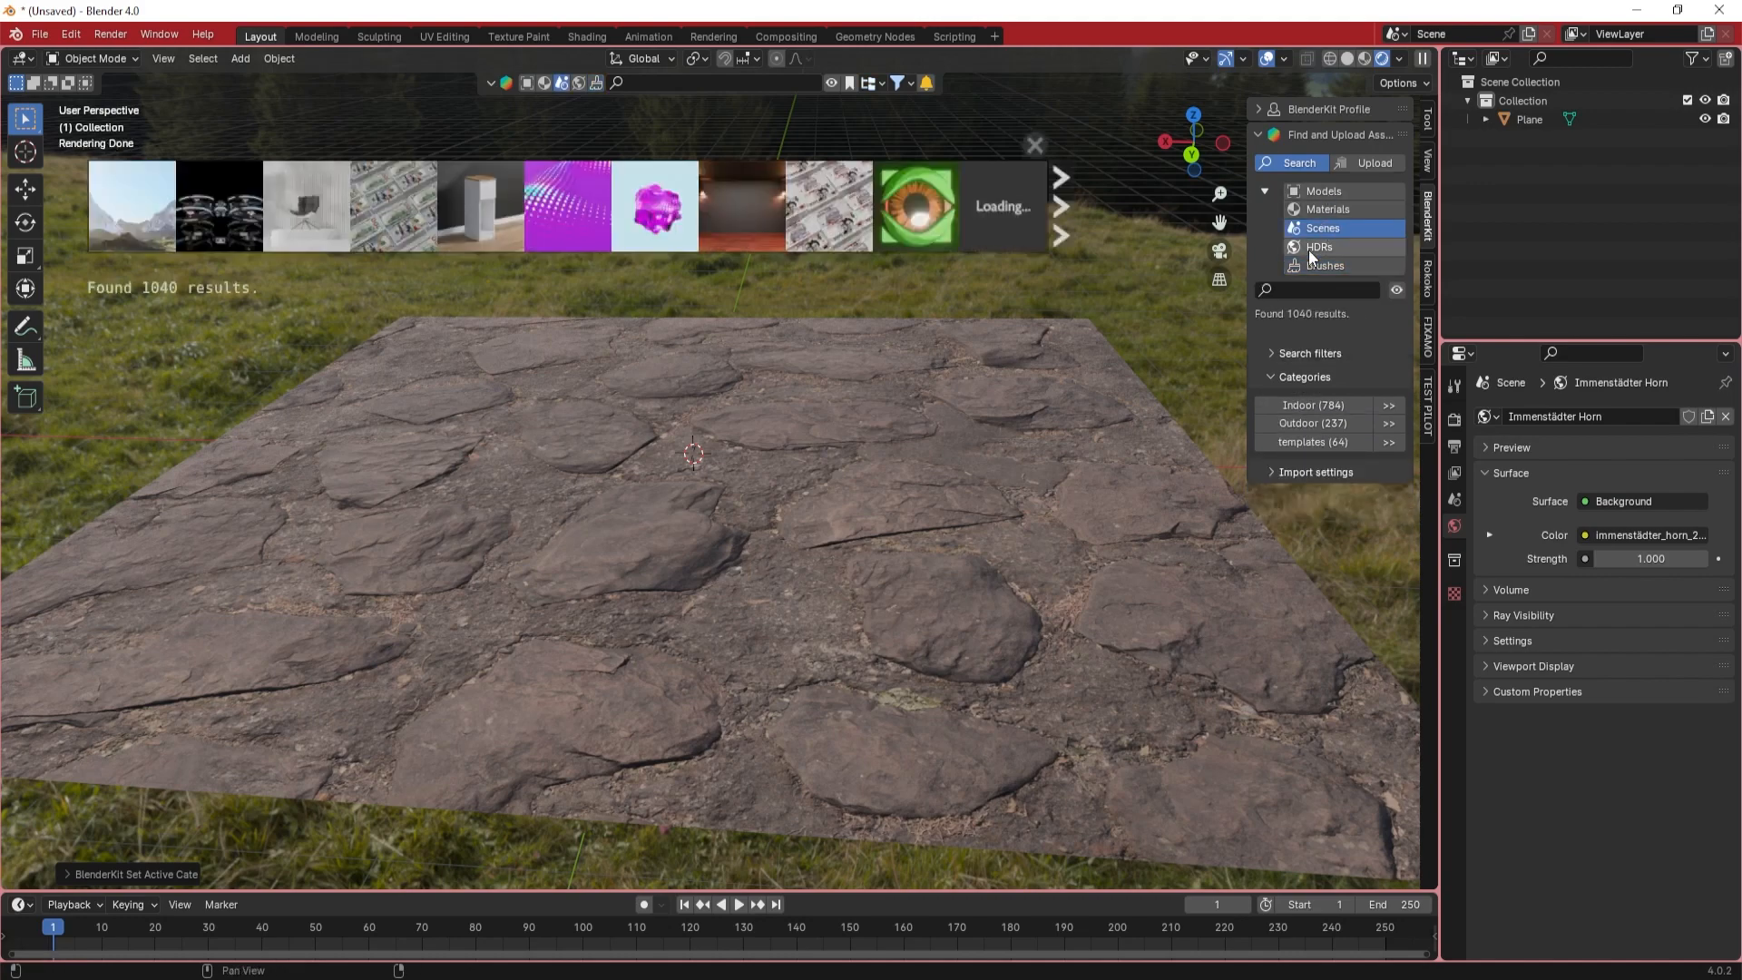
click(1319, 192)
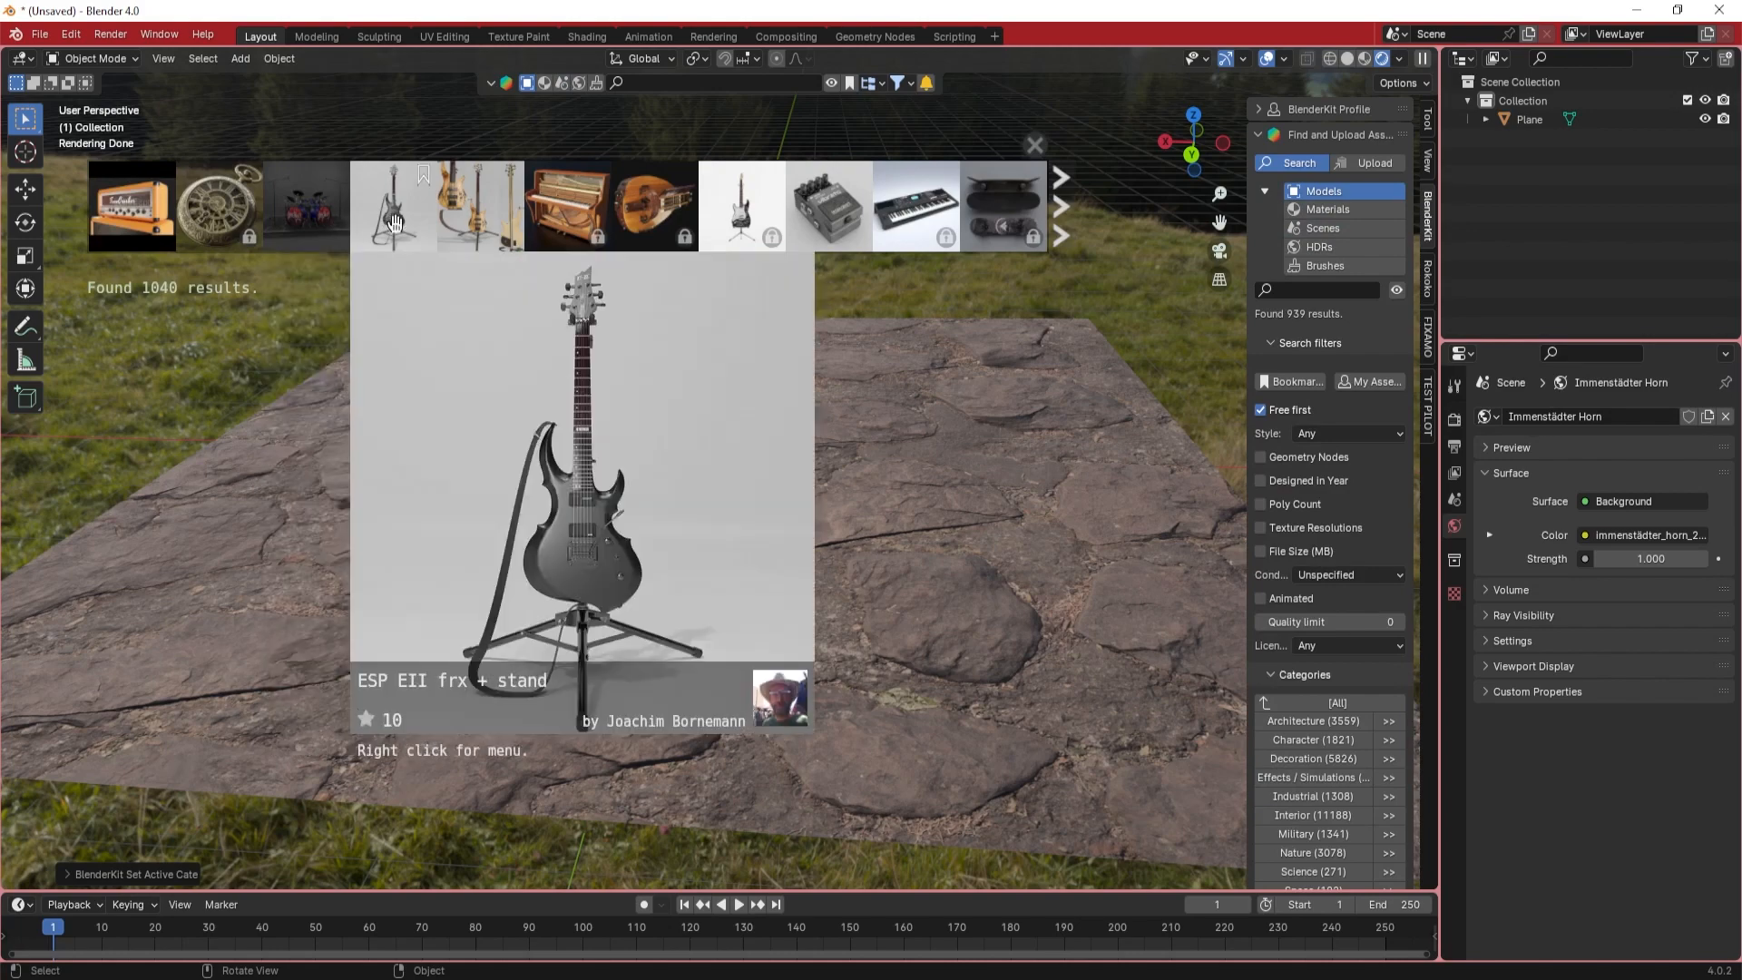
mouse_move(314, 234)
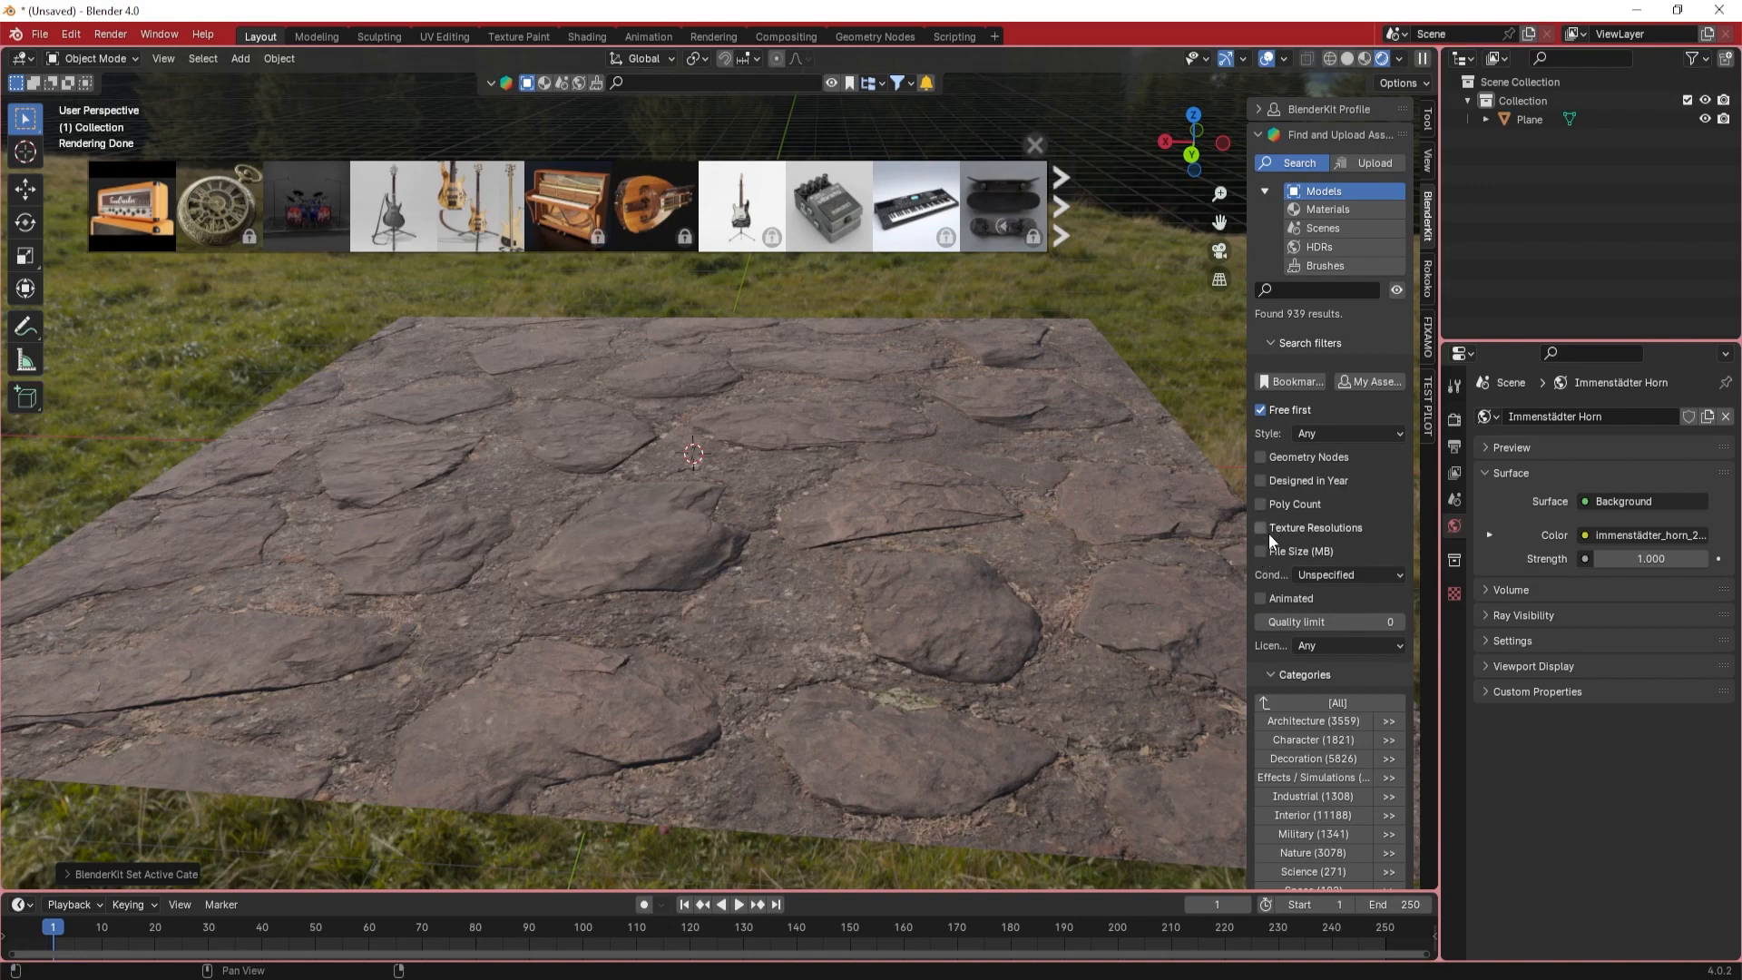
scroll(1268, 534, down, 3)
scroll(1270, 531, up, 3)
click(1261, 409)
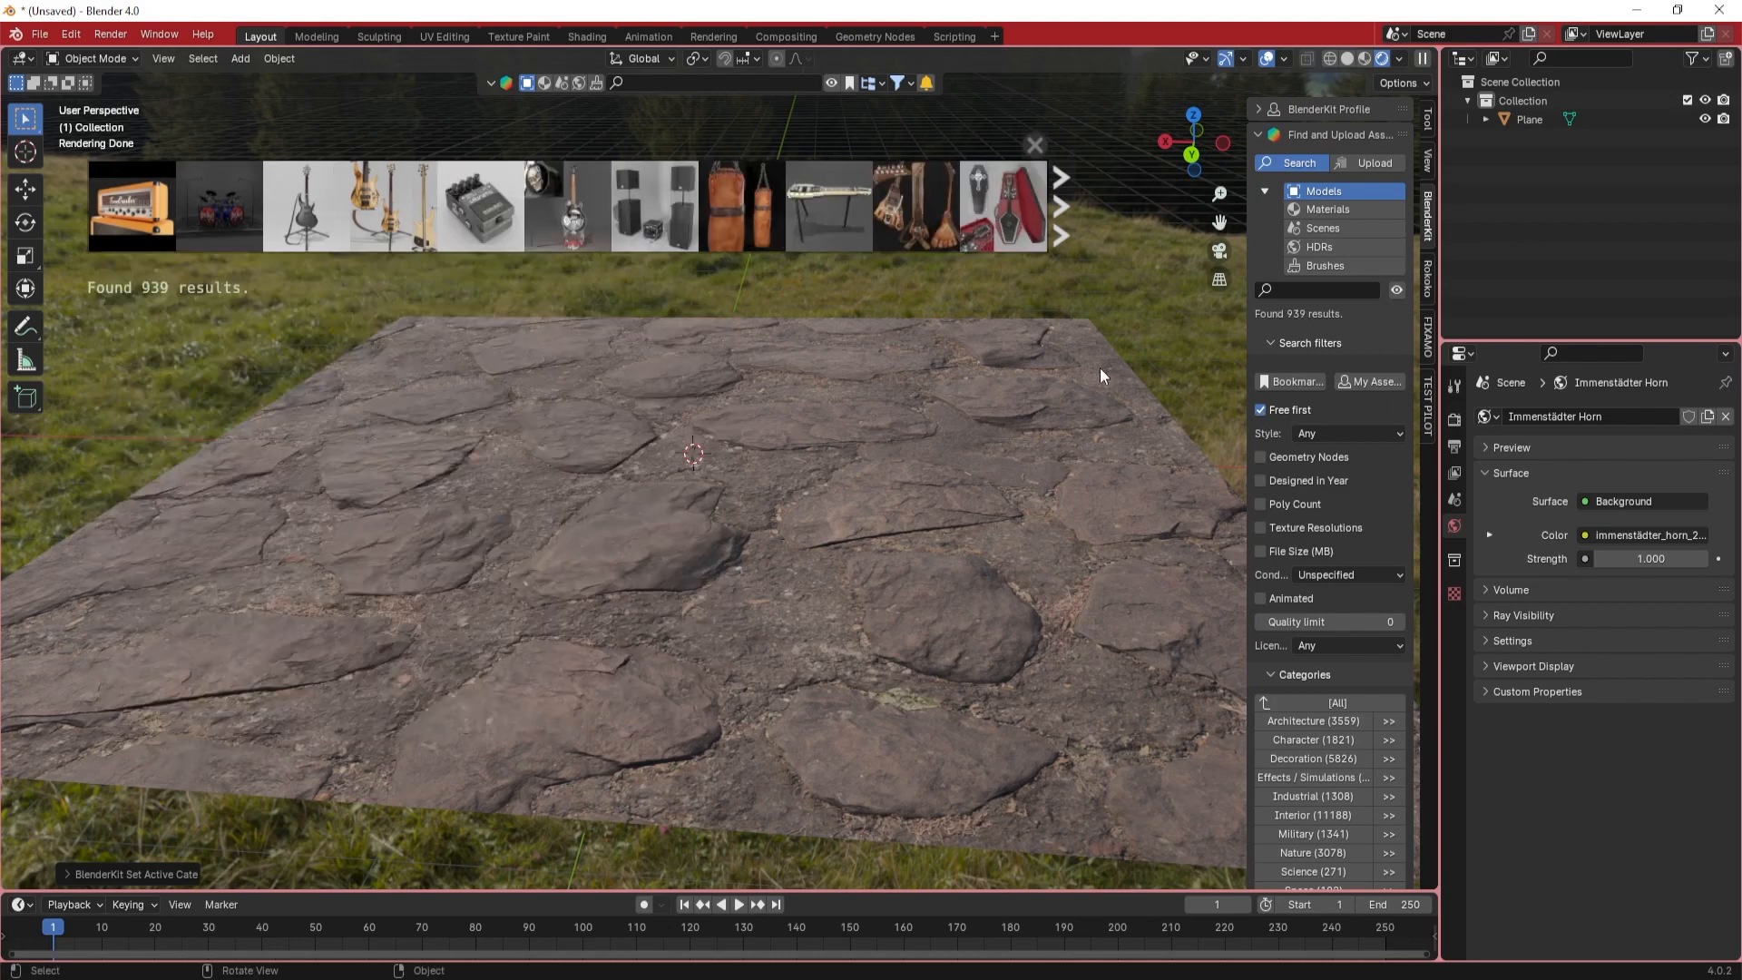
- Select the Sport / Hobby category, switch back to models of all categories and browse to the next page of results
scroll(1293, 728, down, 3)
click(1328, 808)
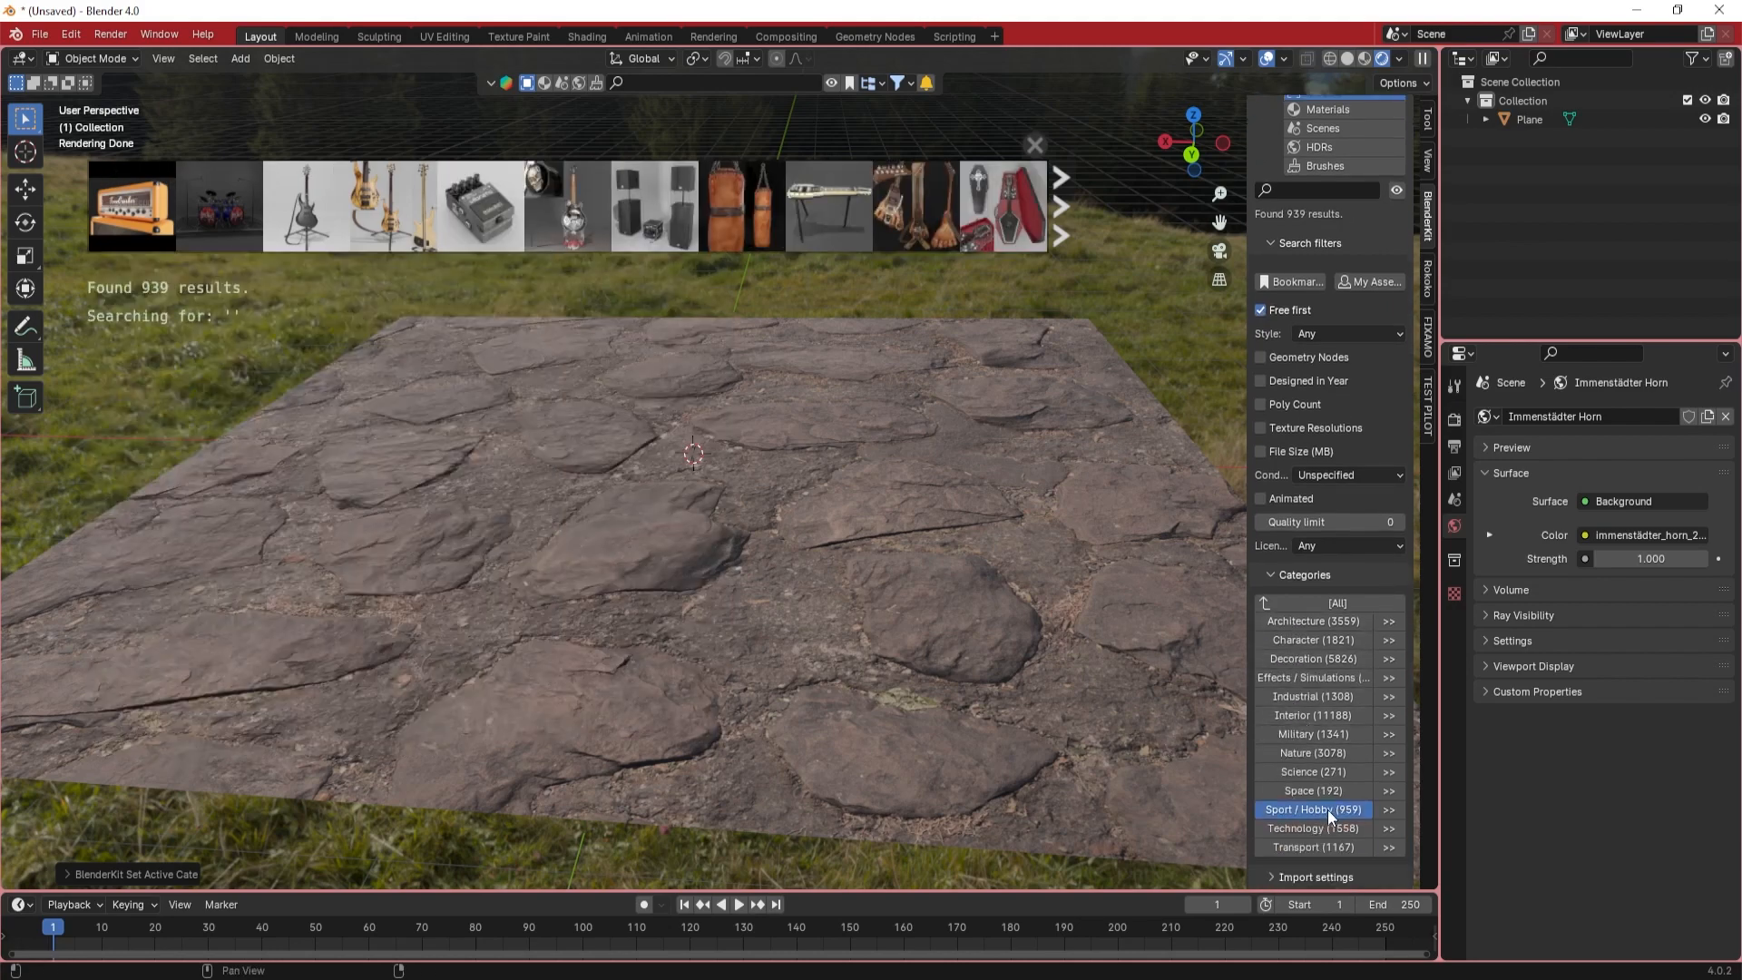
click(1346, 606)
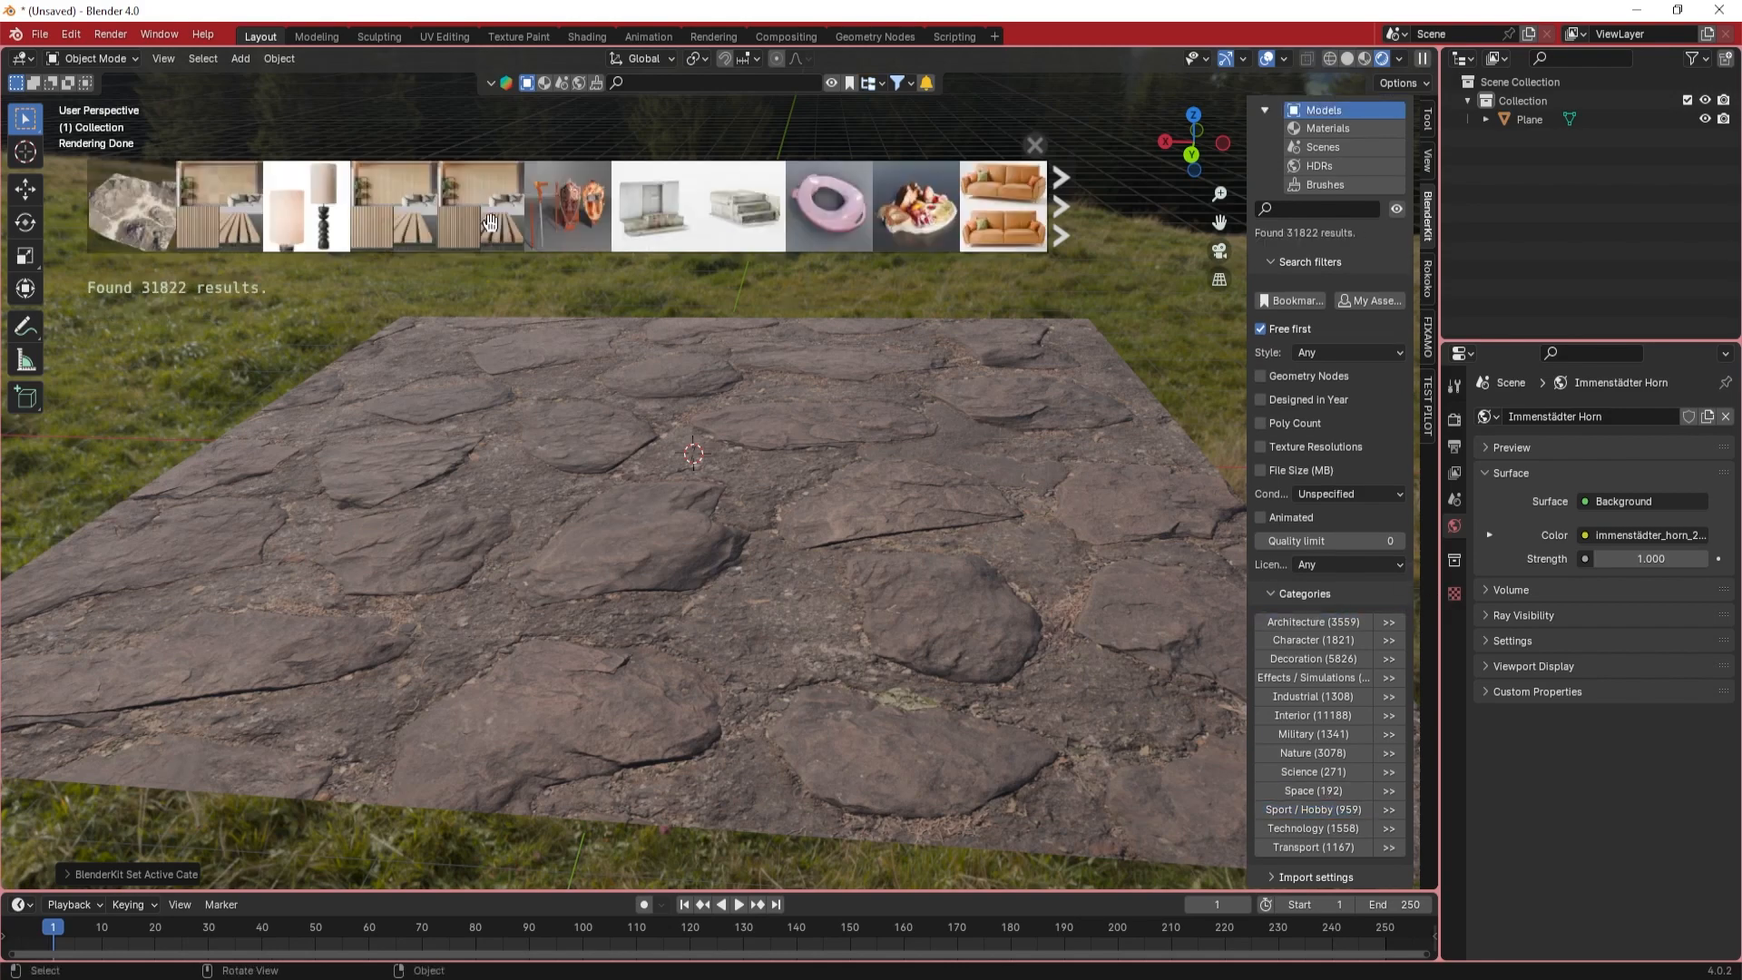
mouse_move(807, 174)
click(1057, 225)
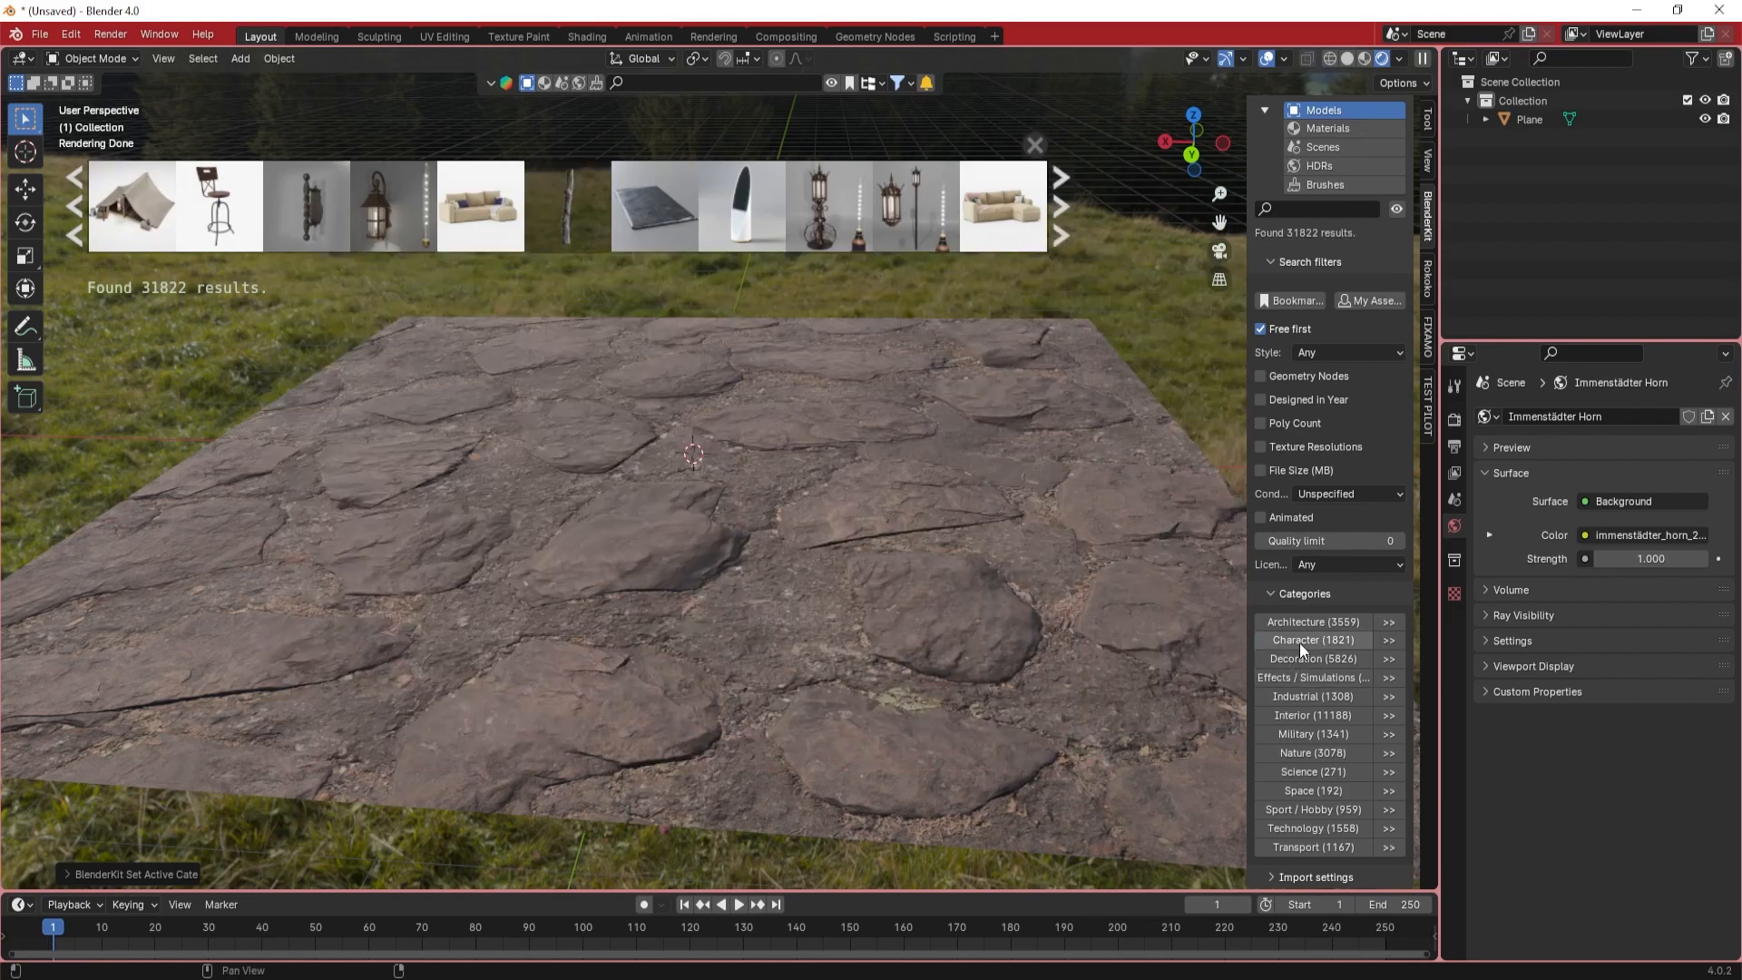
- Browse the Character and Sport / Hobby models, filter to Technology and place the camera model on the stone plane
click(1298, 640)
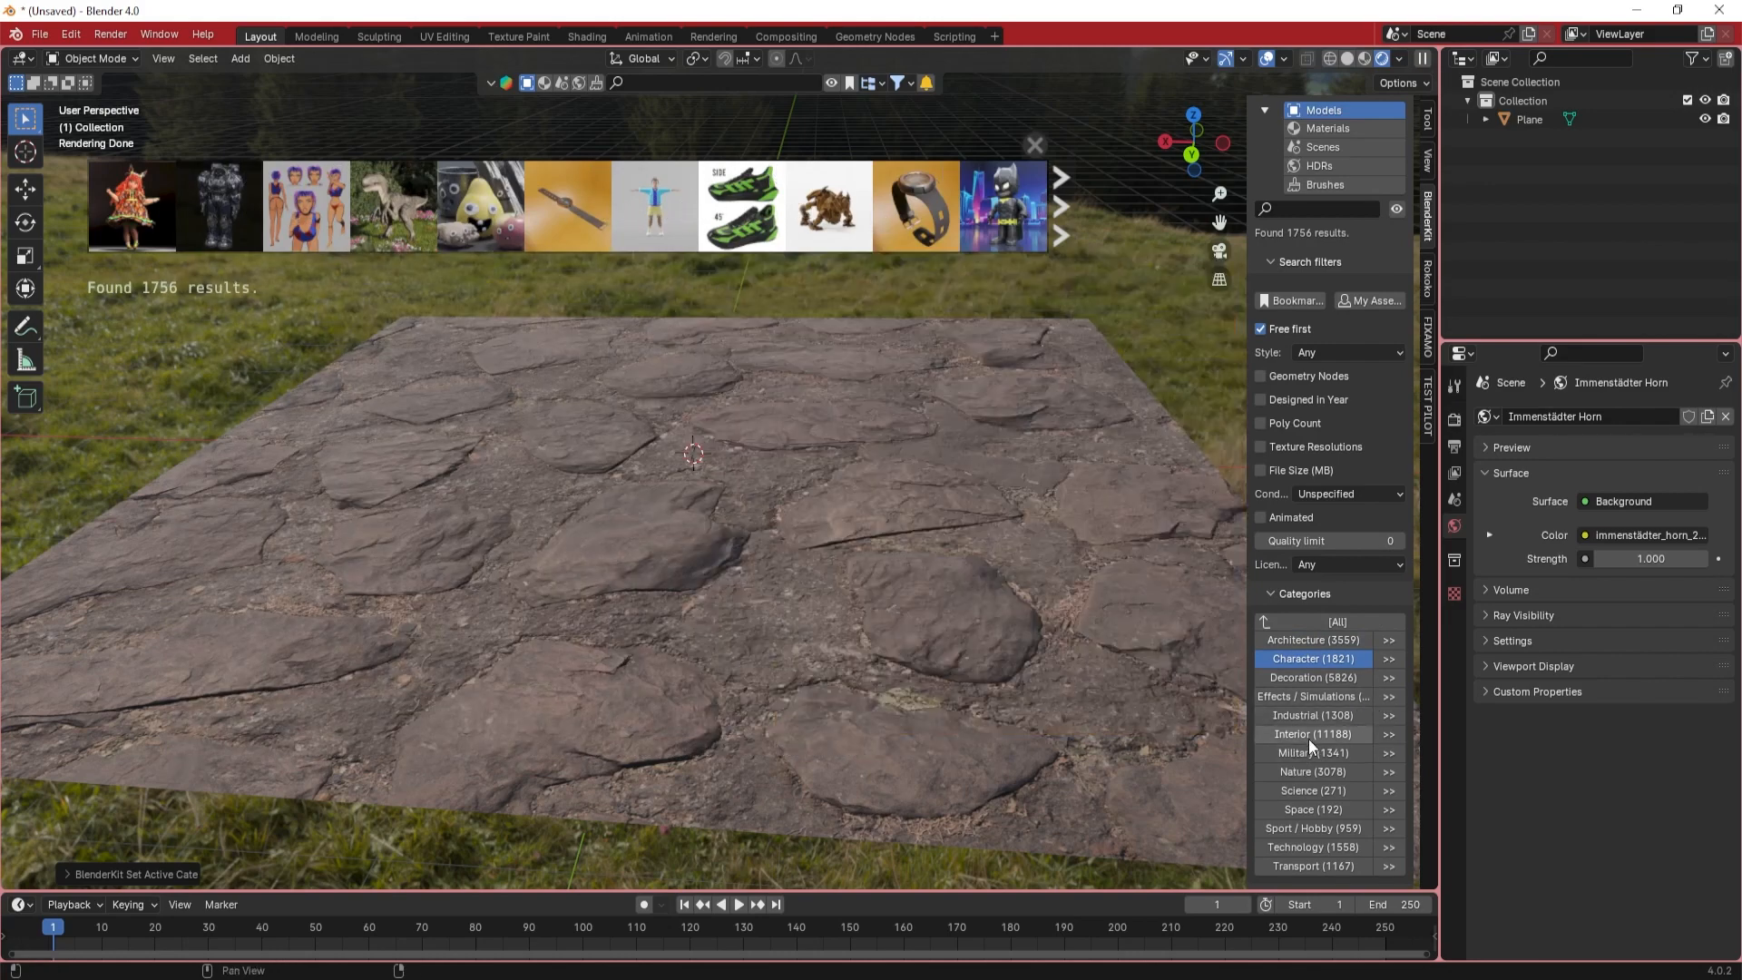
click(1321, 828)
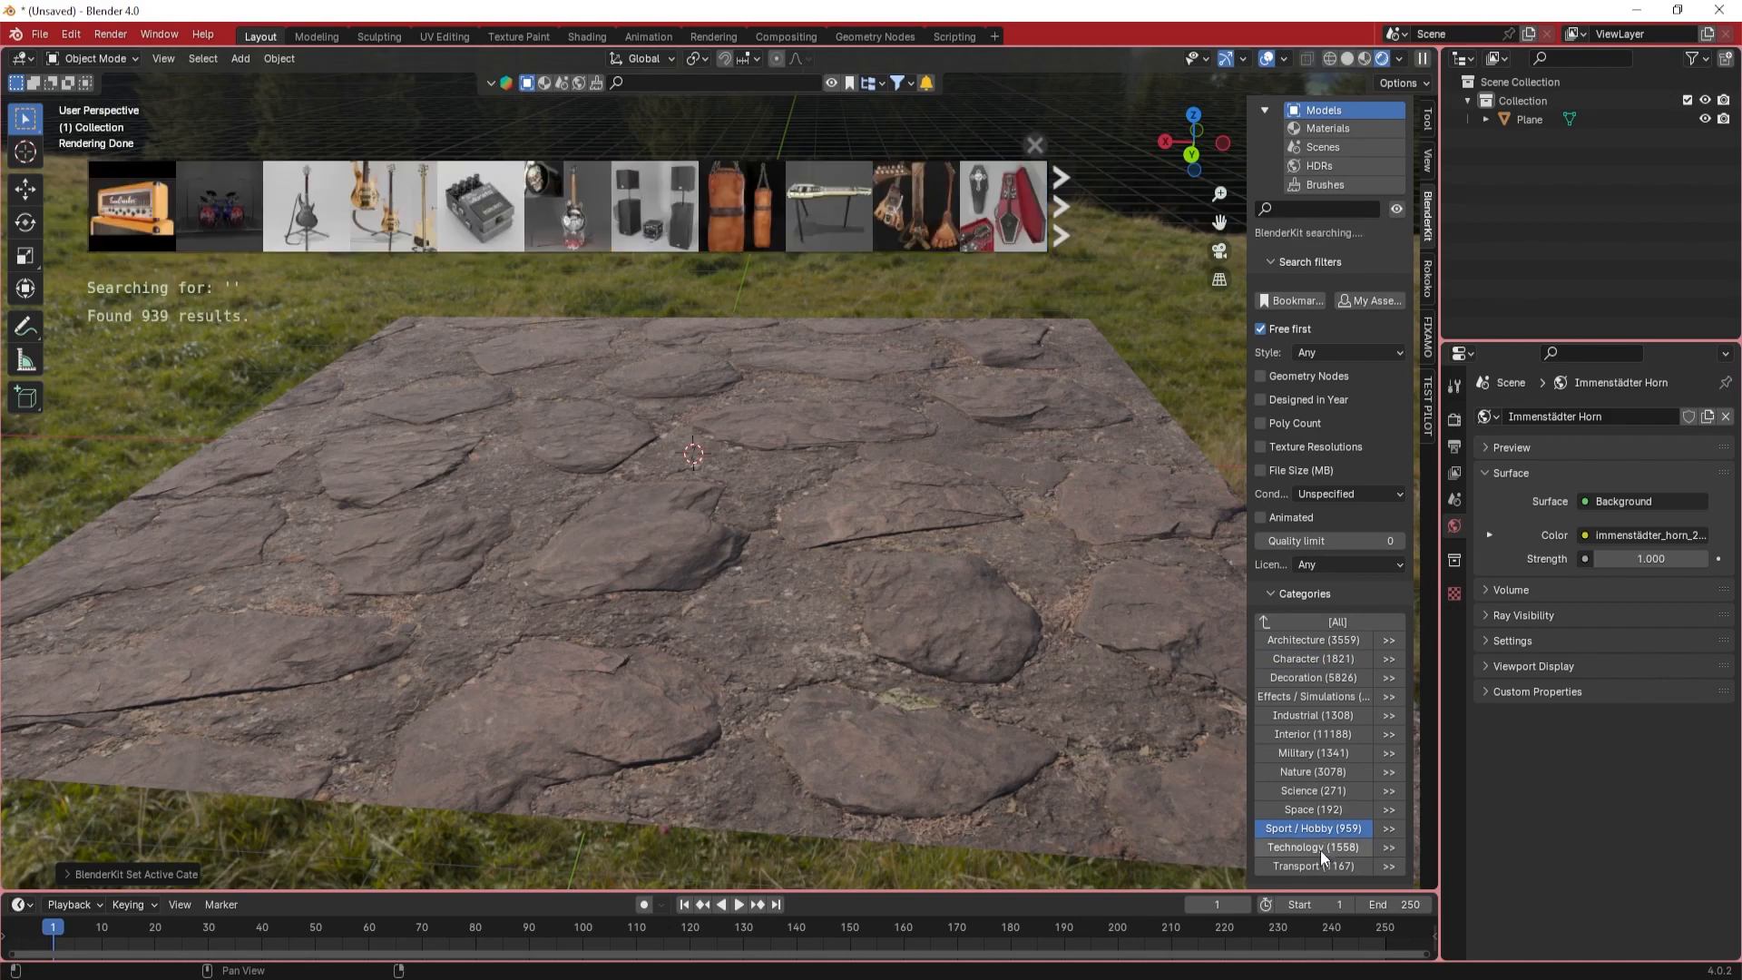
click(1321, 849)
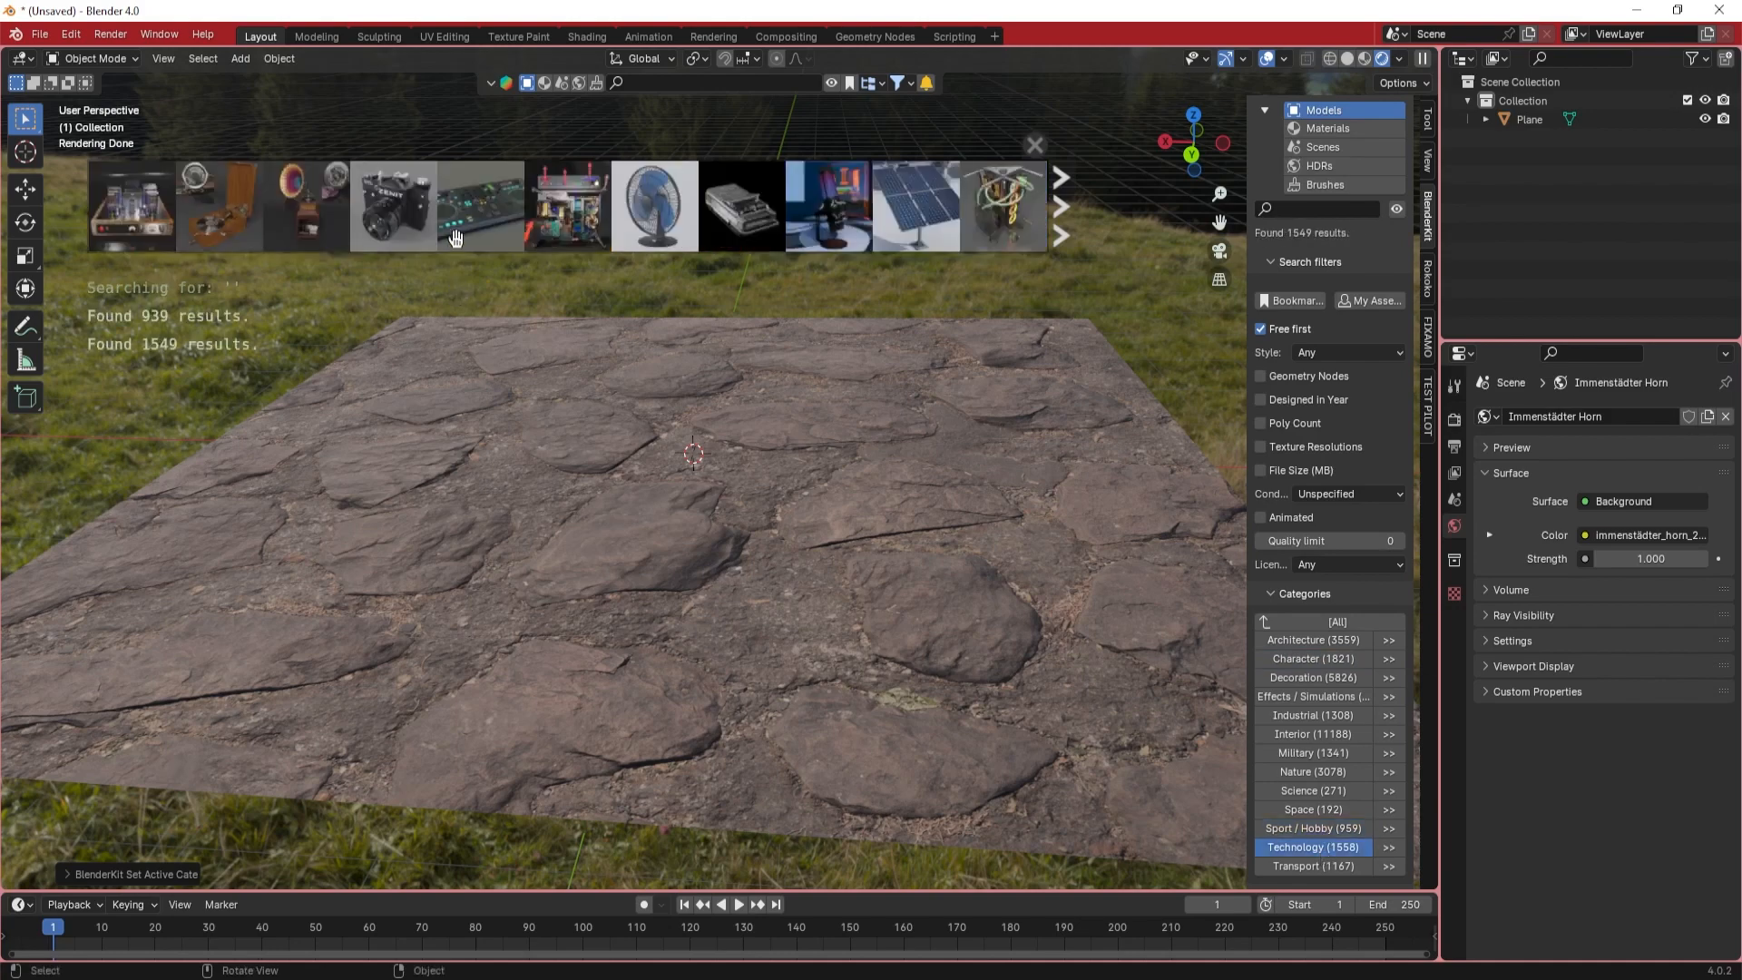
mouse_move(464, 214)
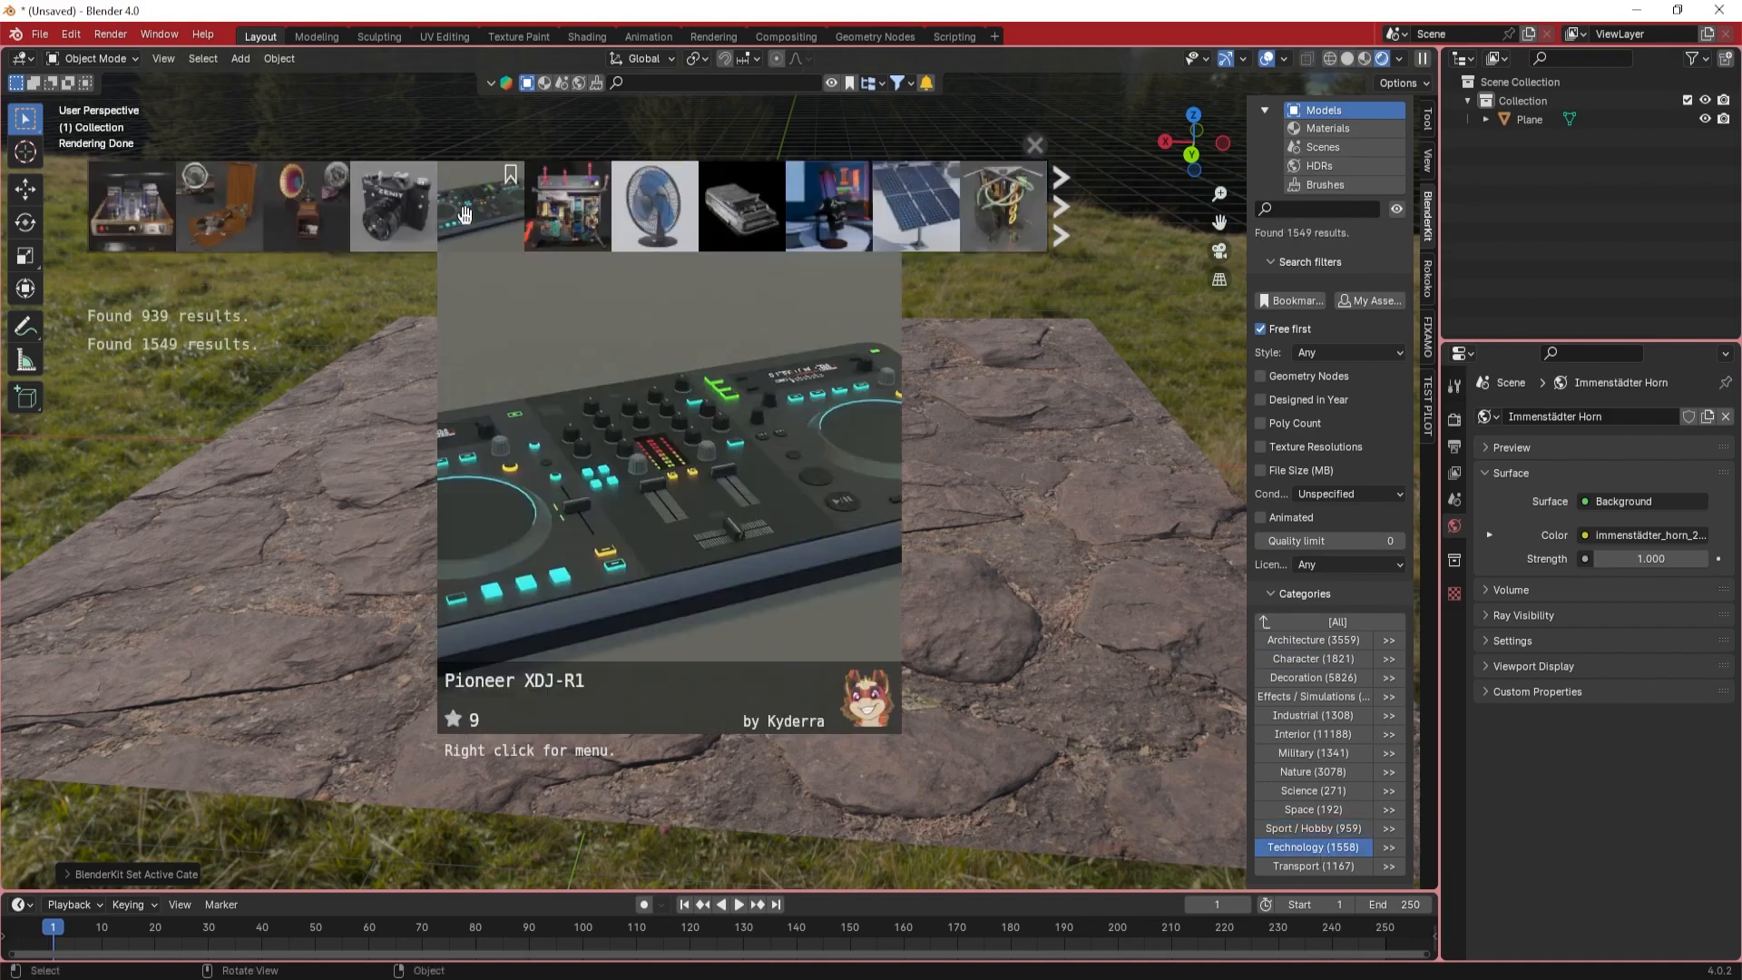
mouse_move(393, 208)
mouse_down()
mouse_move(684, 481)
mouse_move(782, 529)
mouse_up()
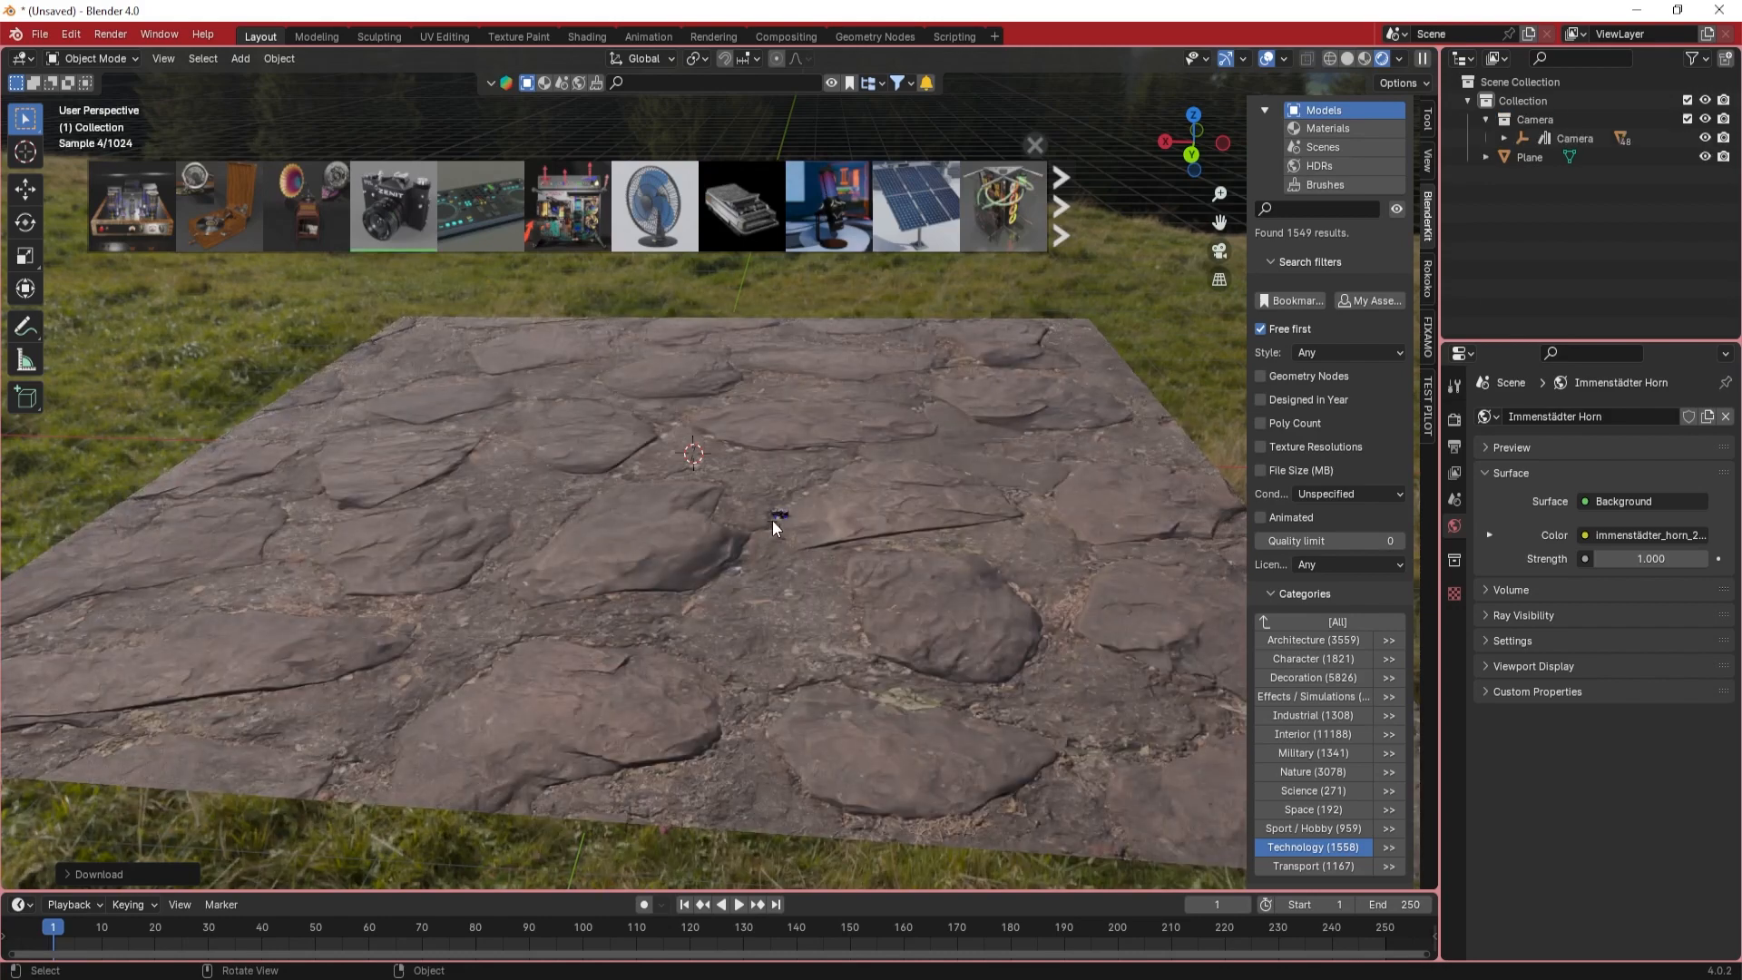
- Select the whole camera model on the stone plane, scale it up considerably and inspect its front close up
click(771, 519)
click(771, 519)
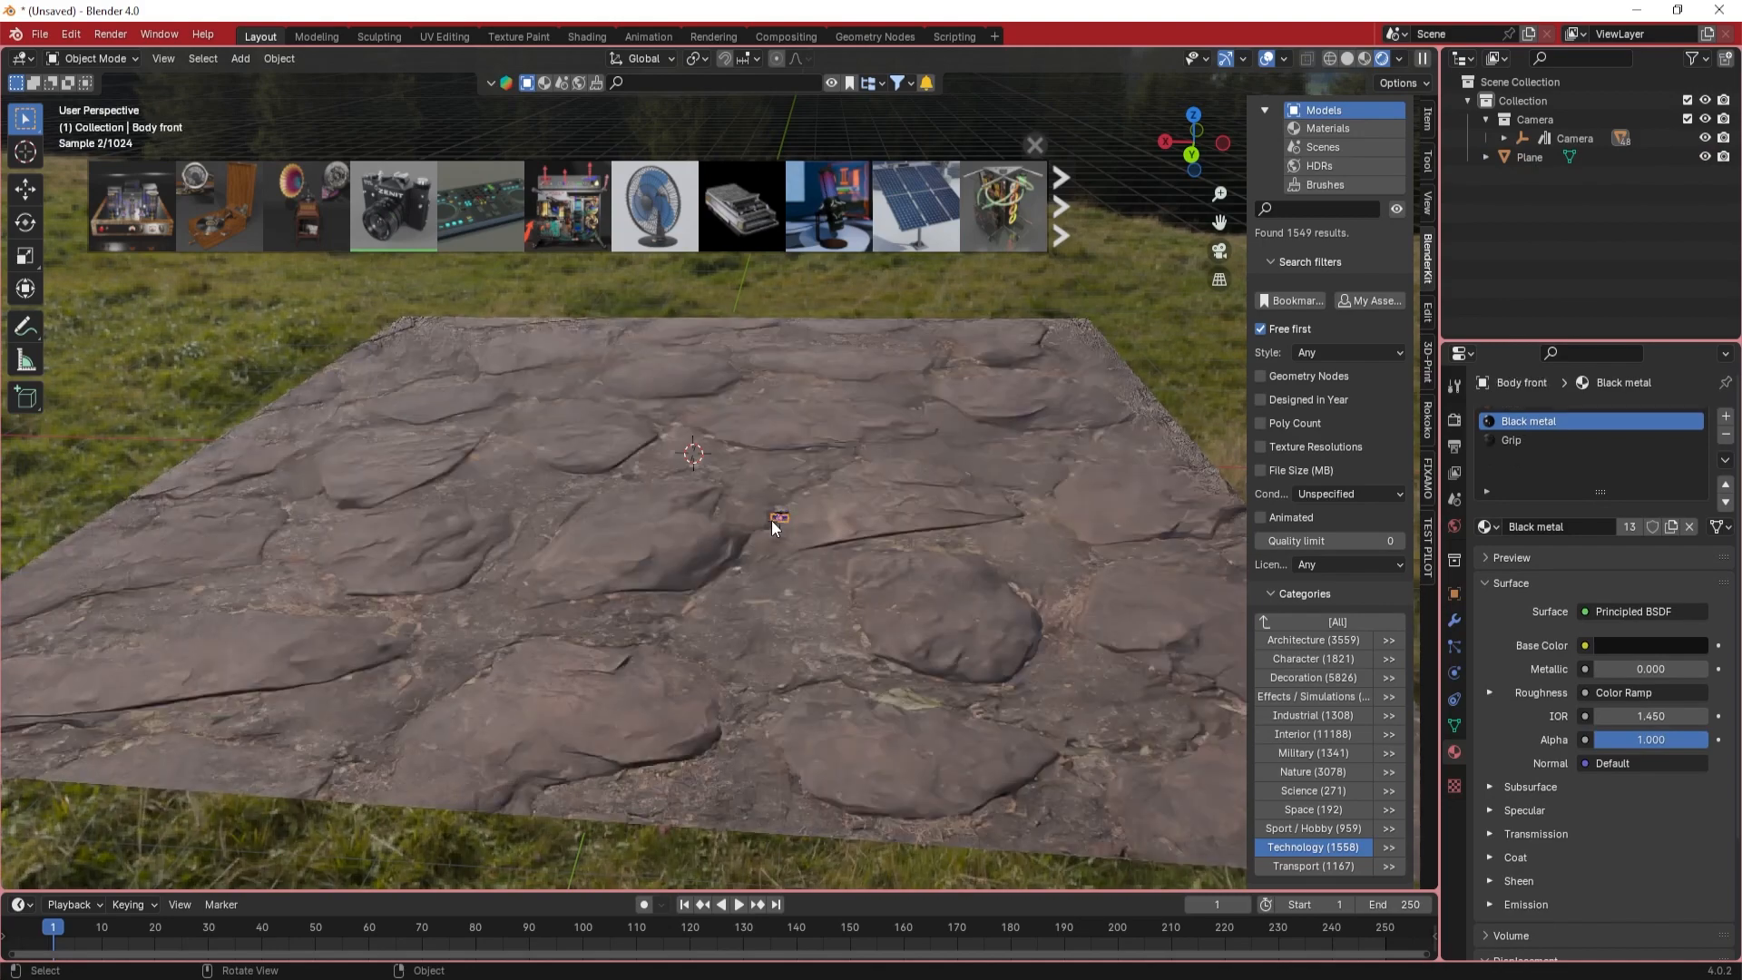
click(771, 520)
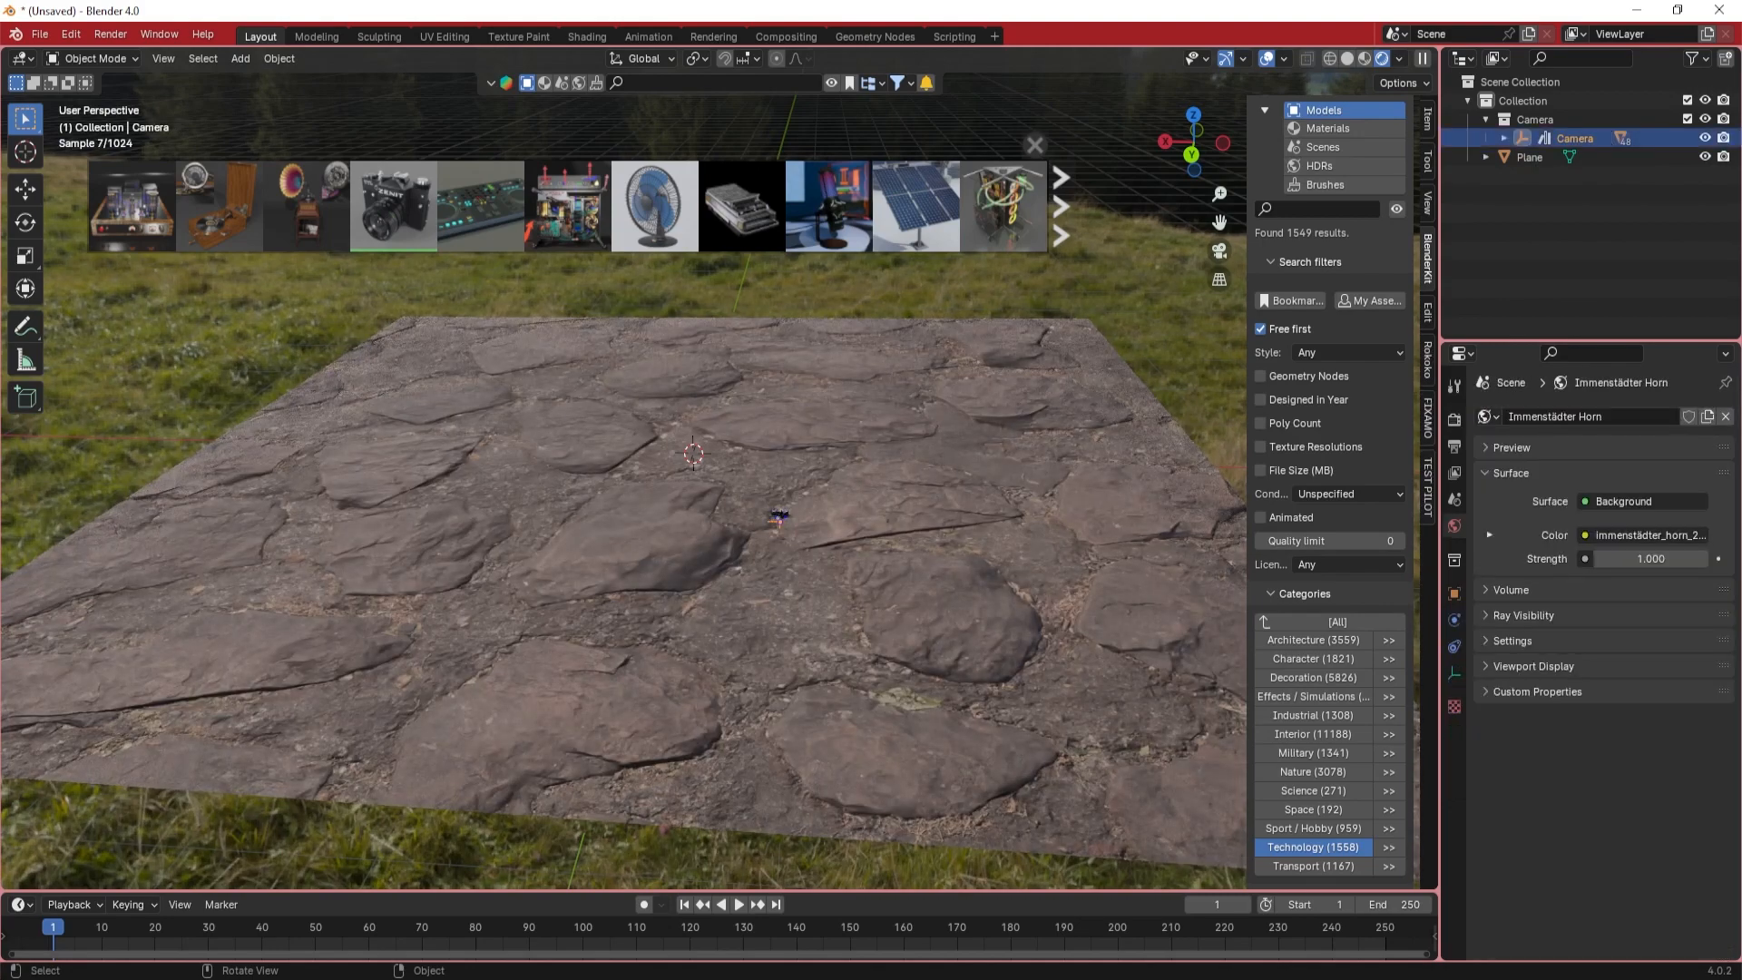
key(s)
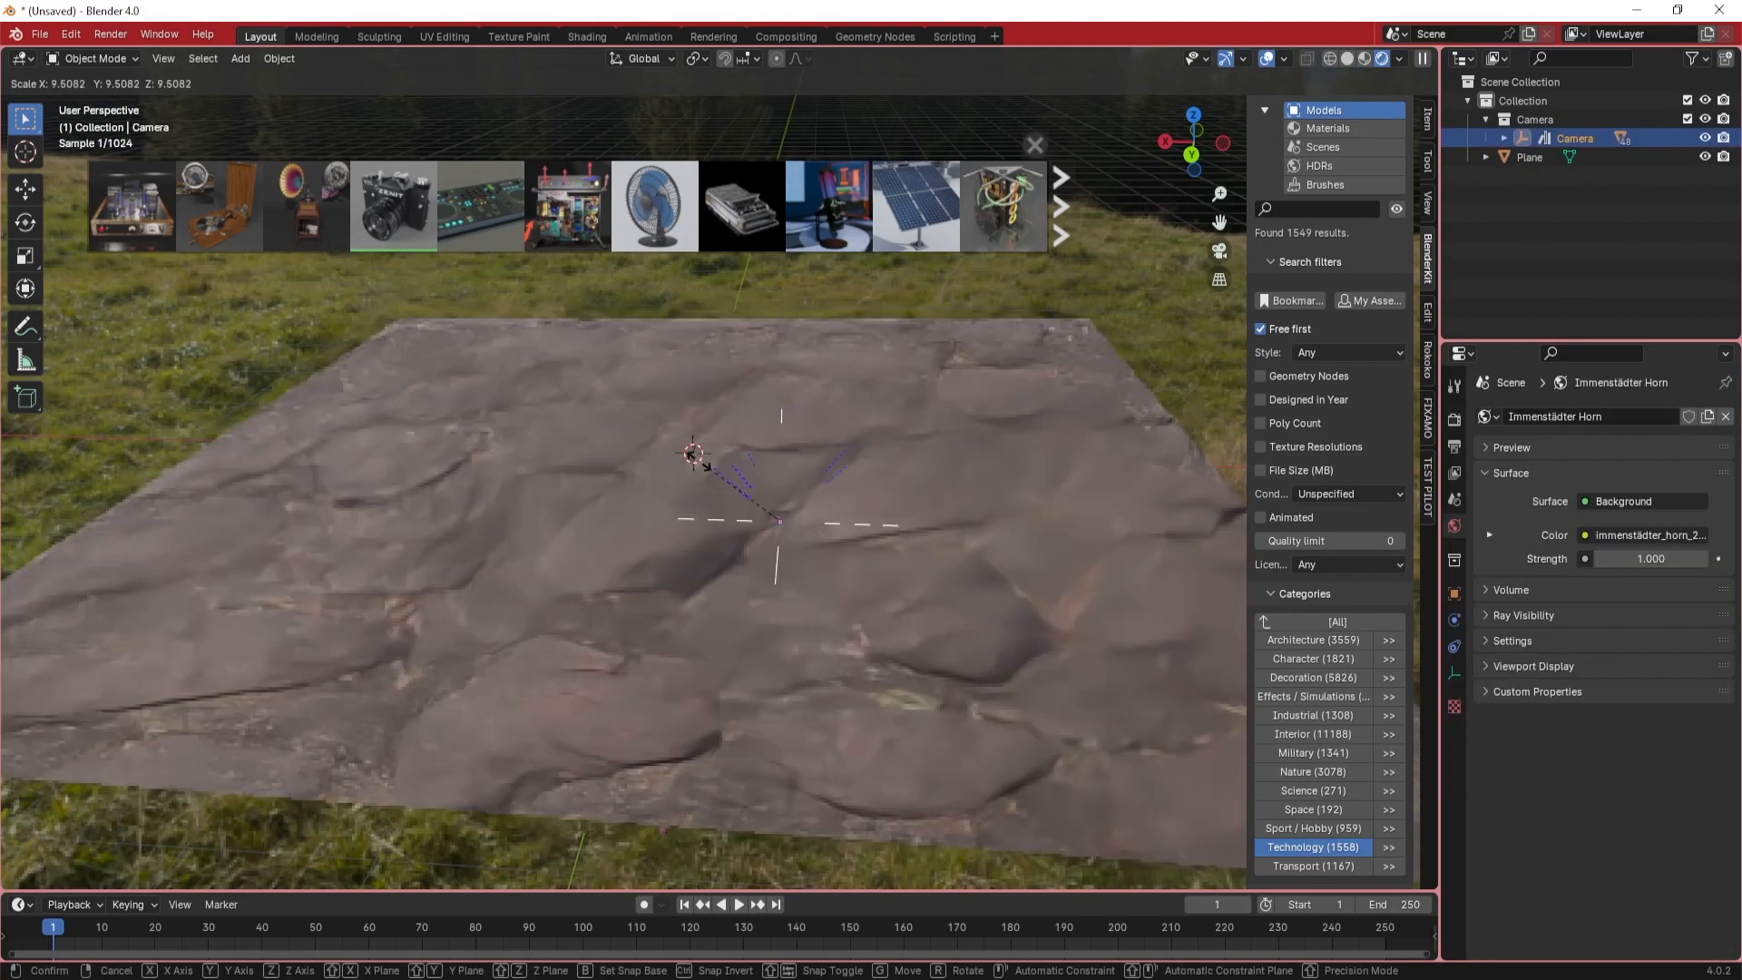
click(672, 446)
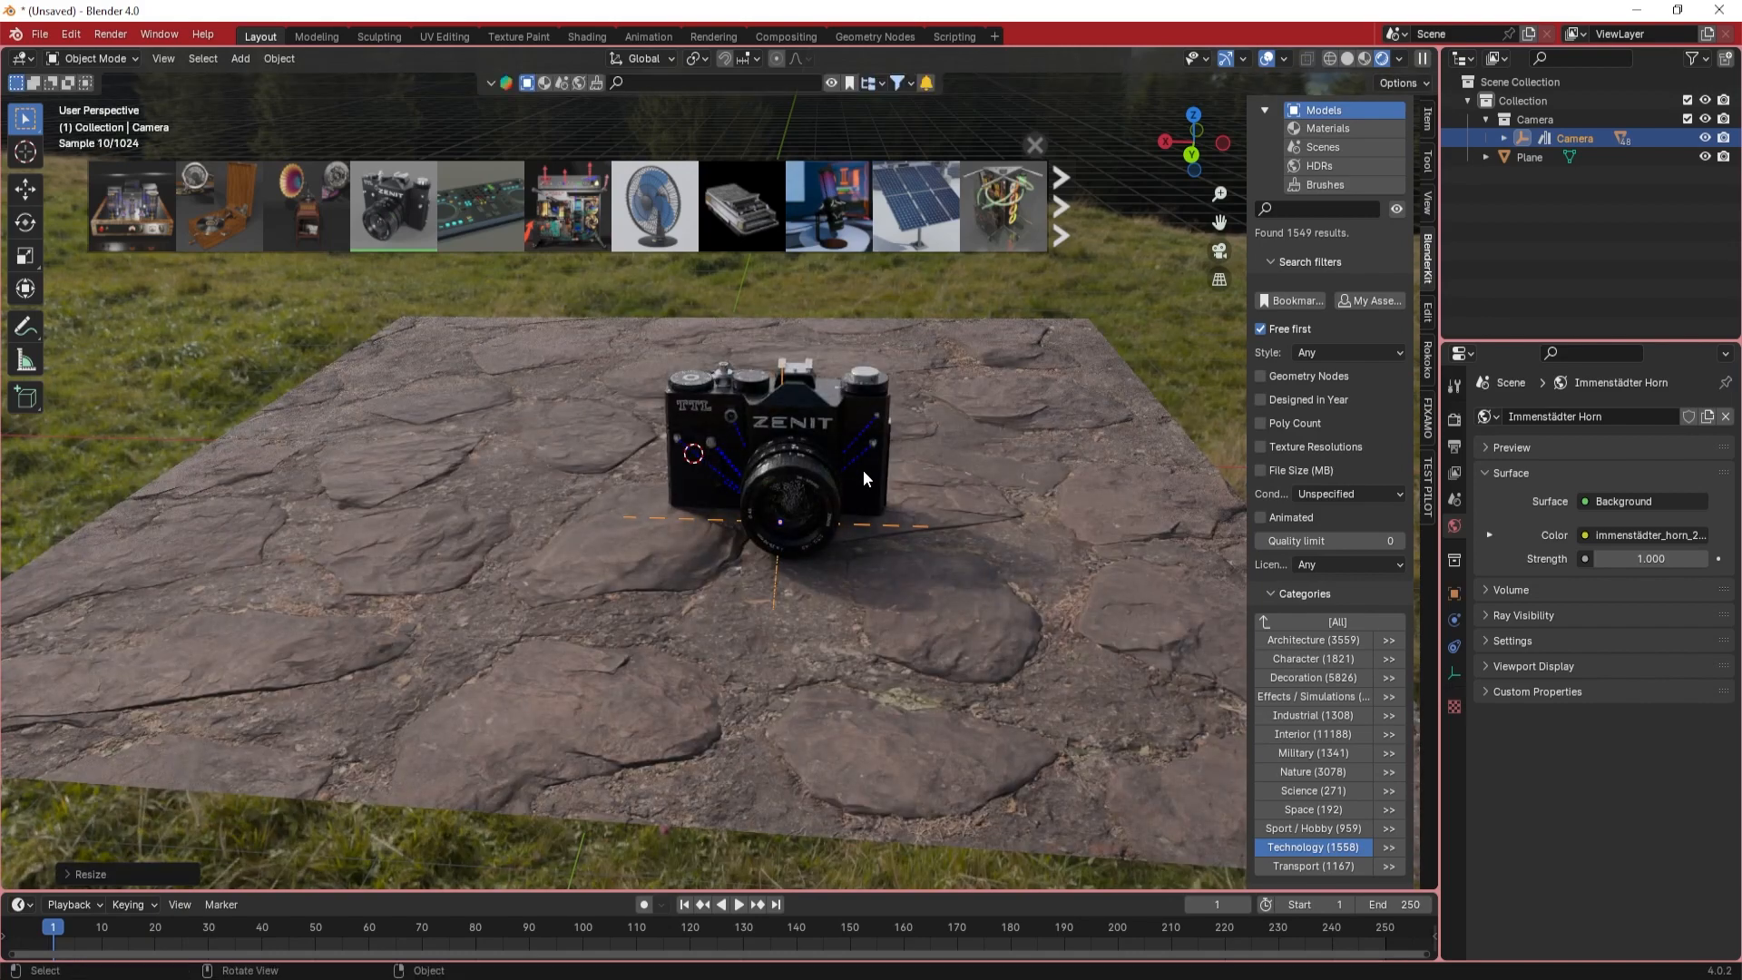
scroll(886, 524, up, 2)
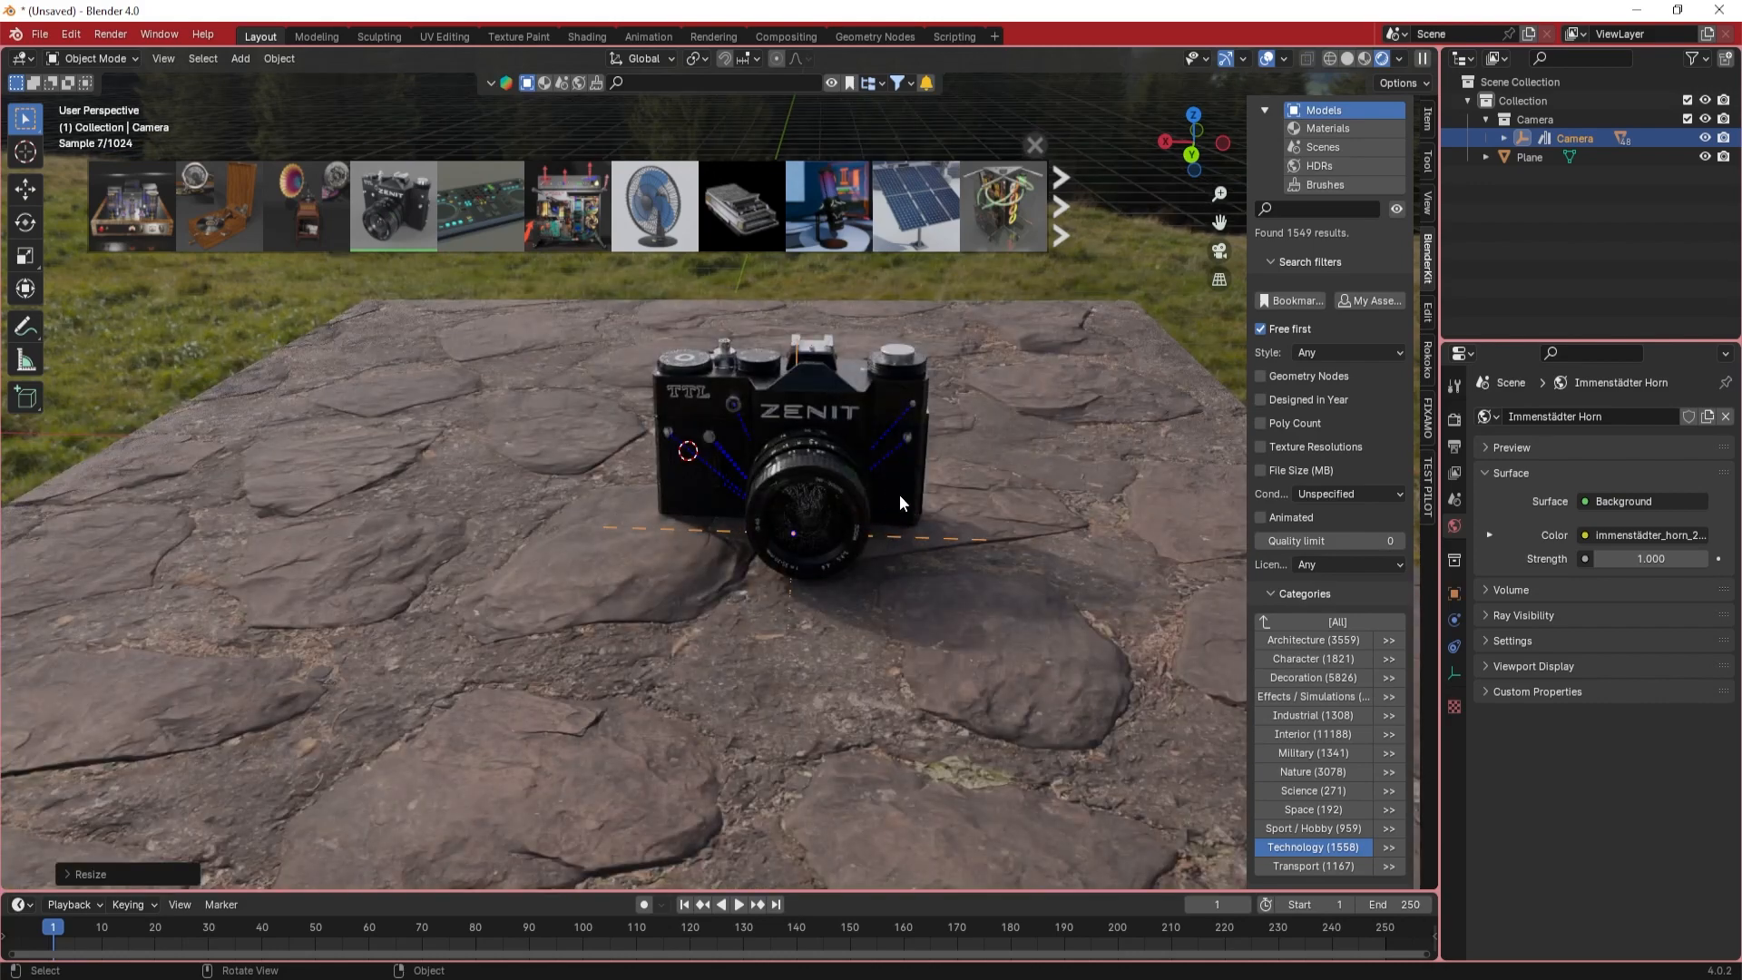
scroll(902, 501, up, 2)
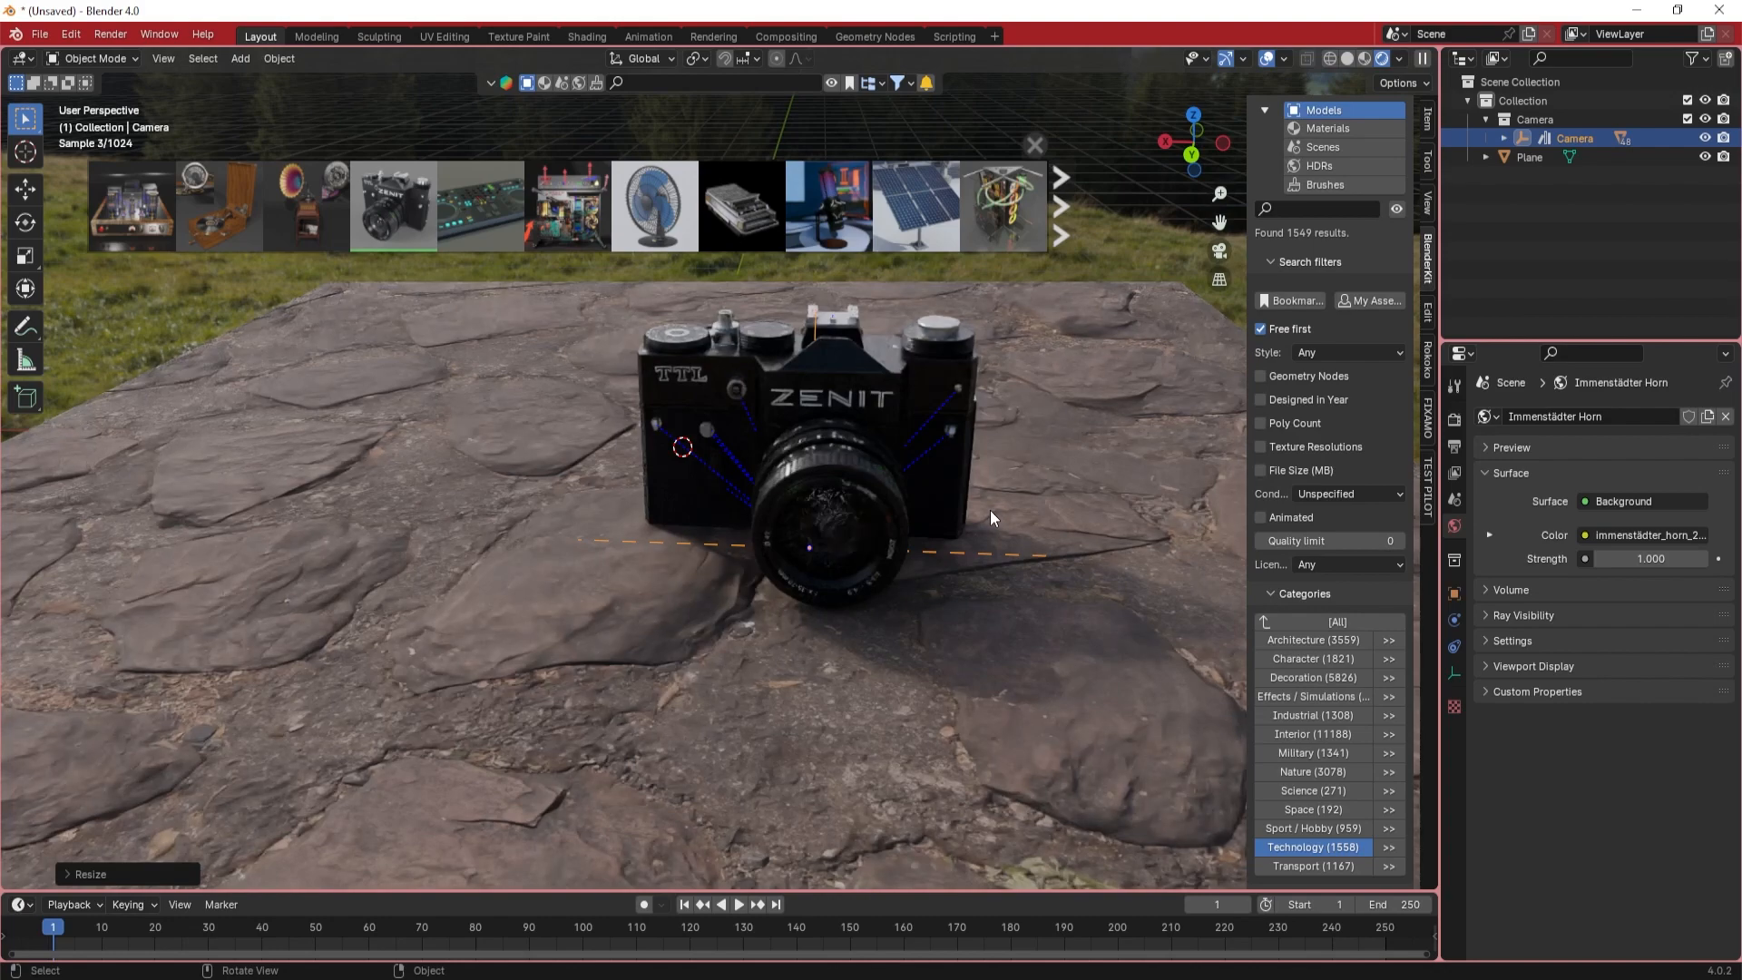
scroll(991, 517, up, 3)
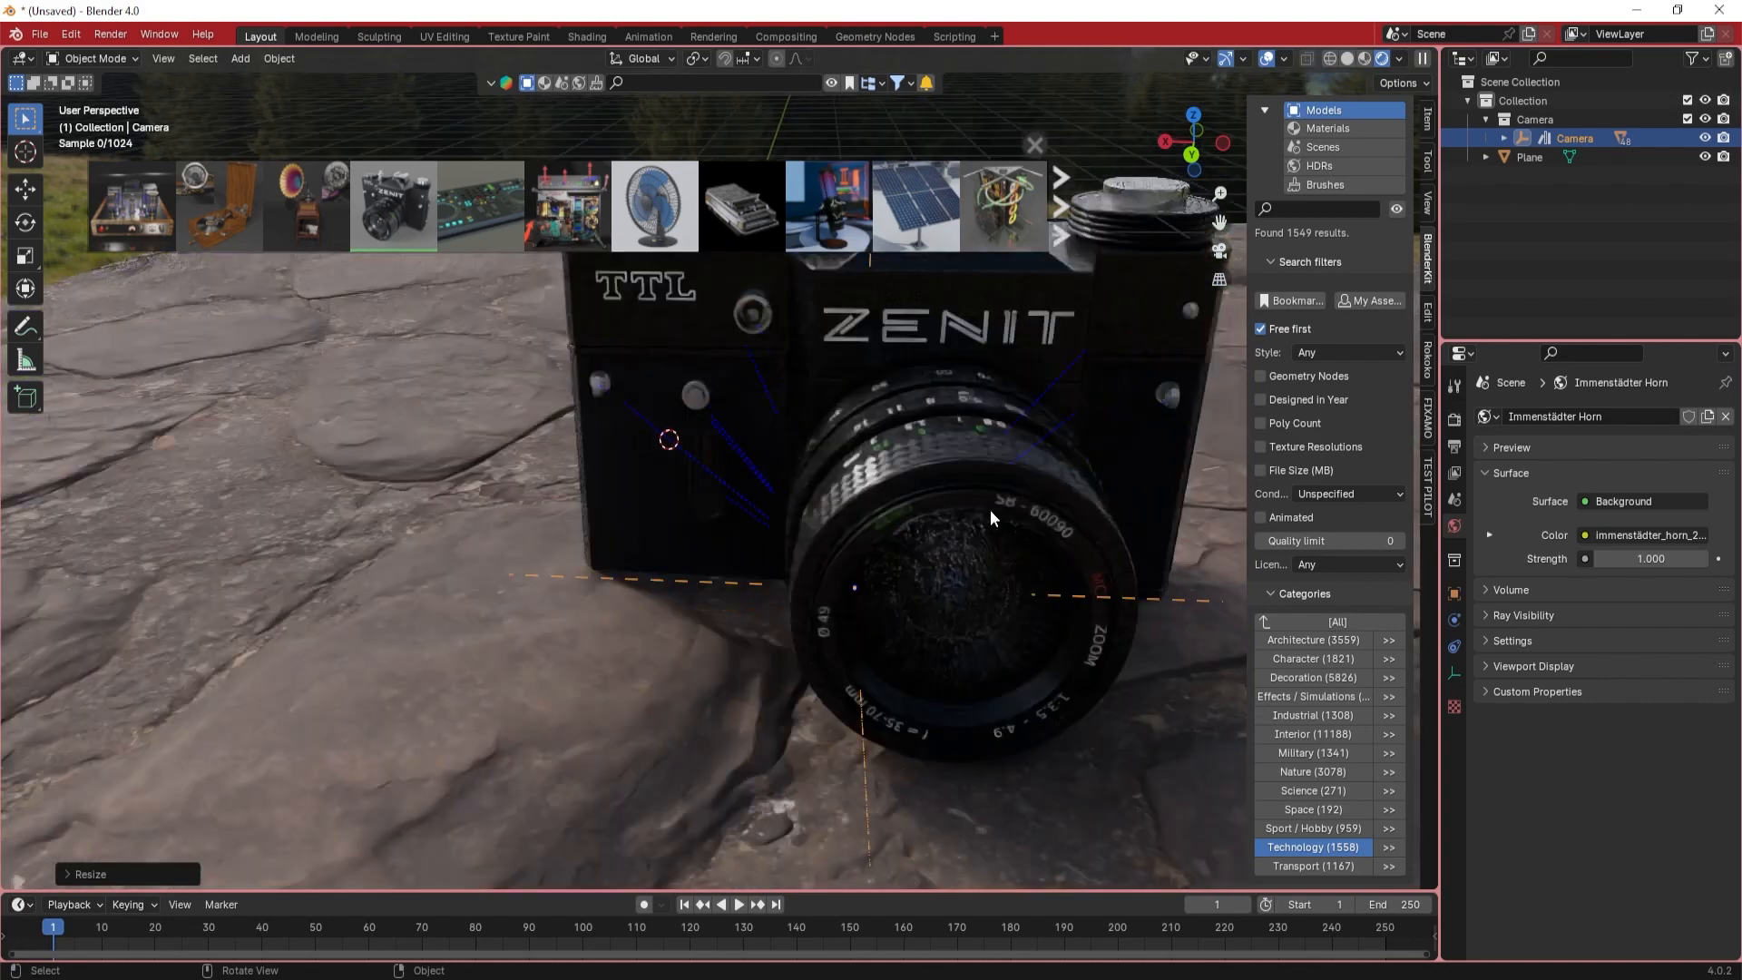
scroll(989, 509, down, 3)
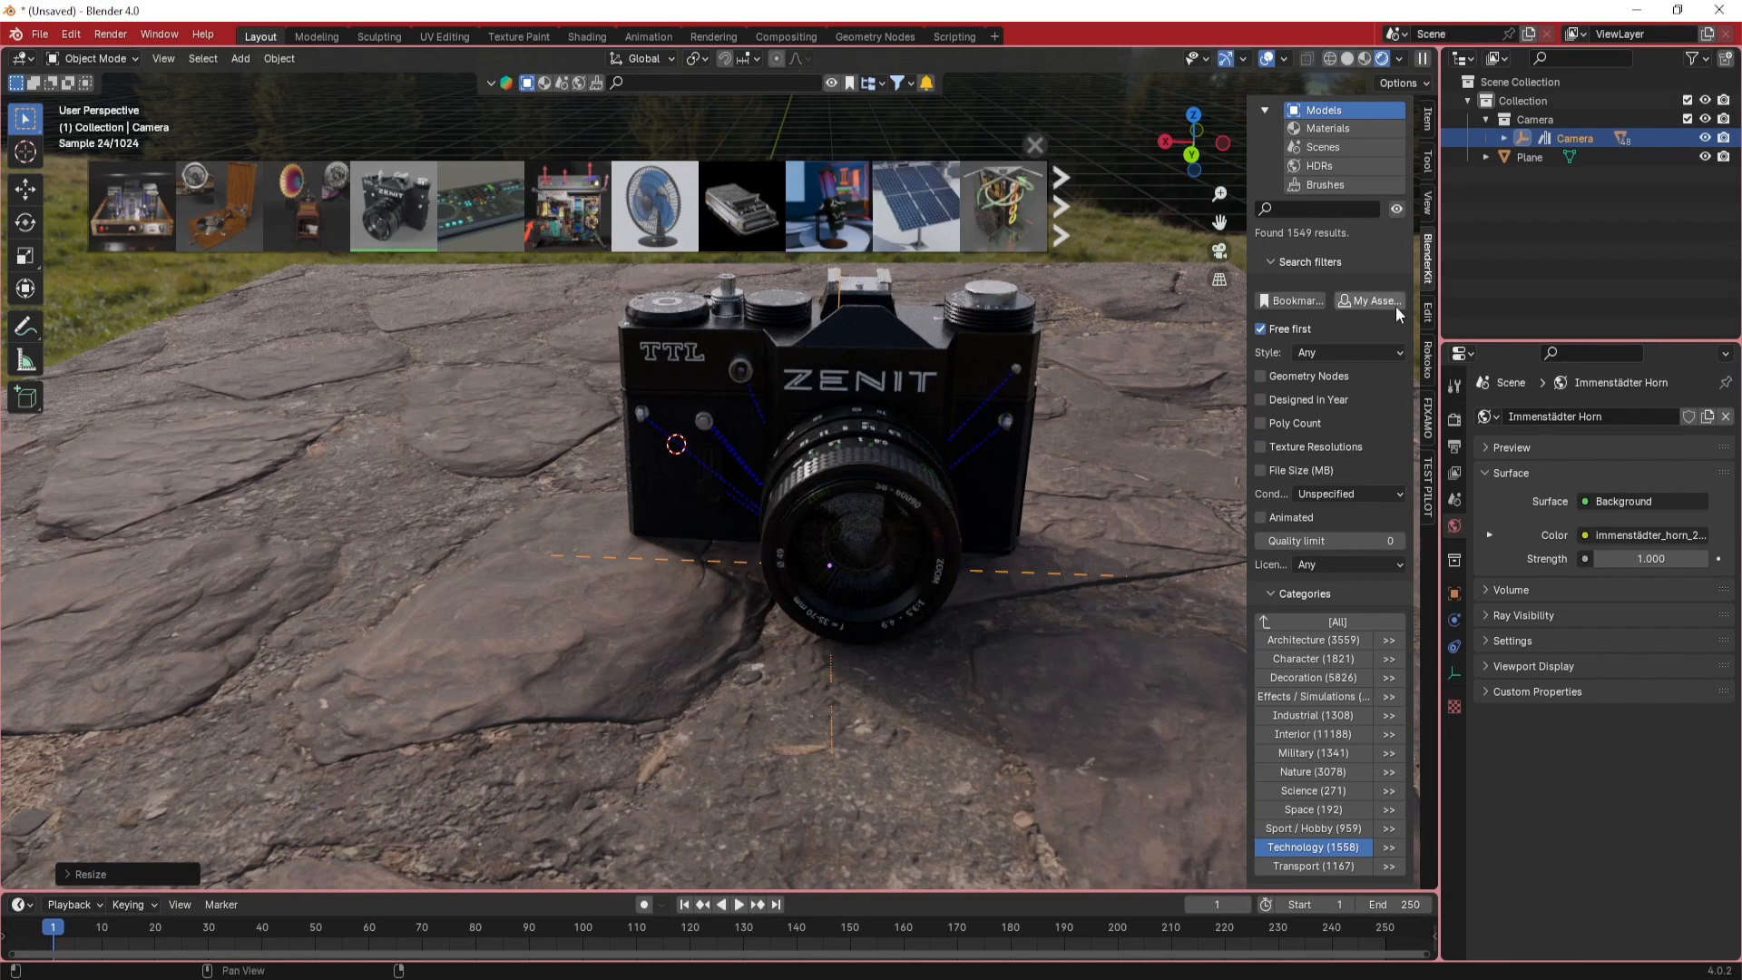
- Delete the camera model with all its remaining parts, from Battery to Viewfinder Frame, and its hidden Boolean objects
key(x)
click(1549, 134)
scroll(1549, 173, down, 7)
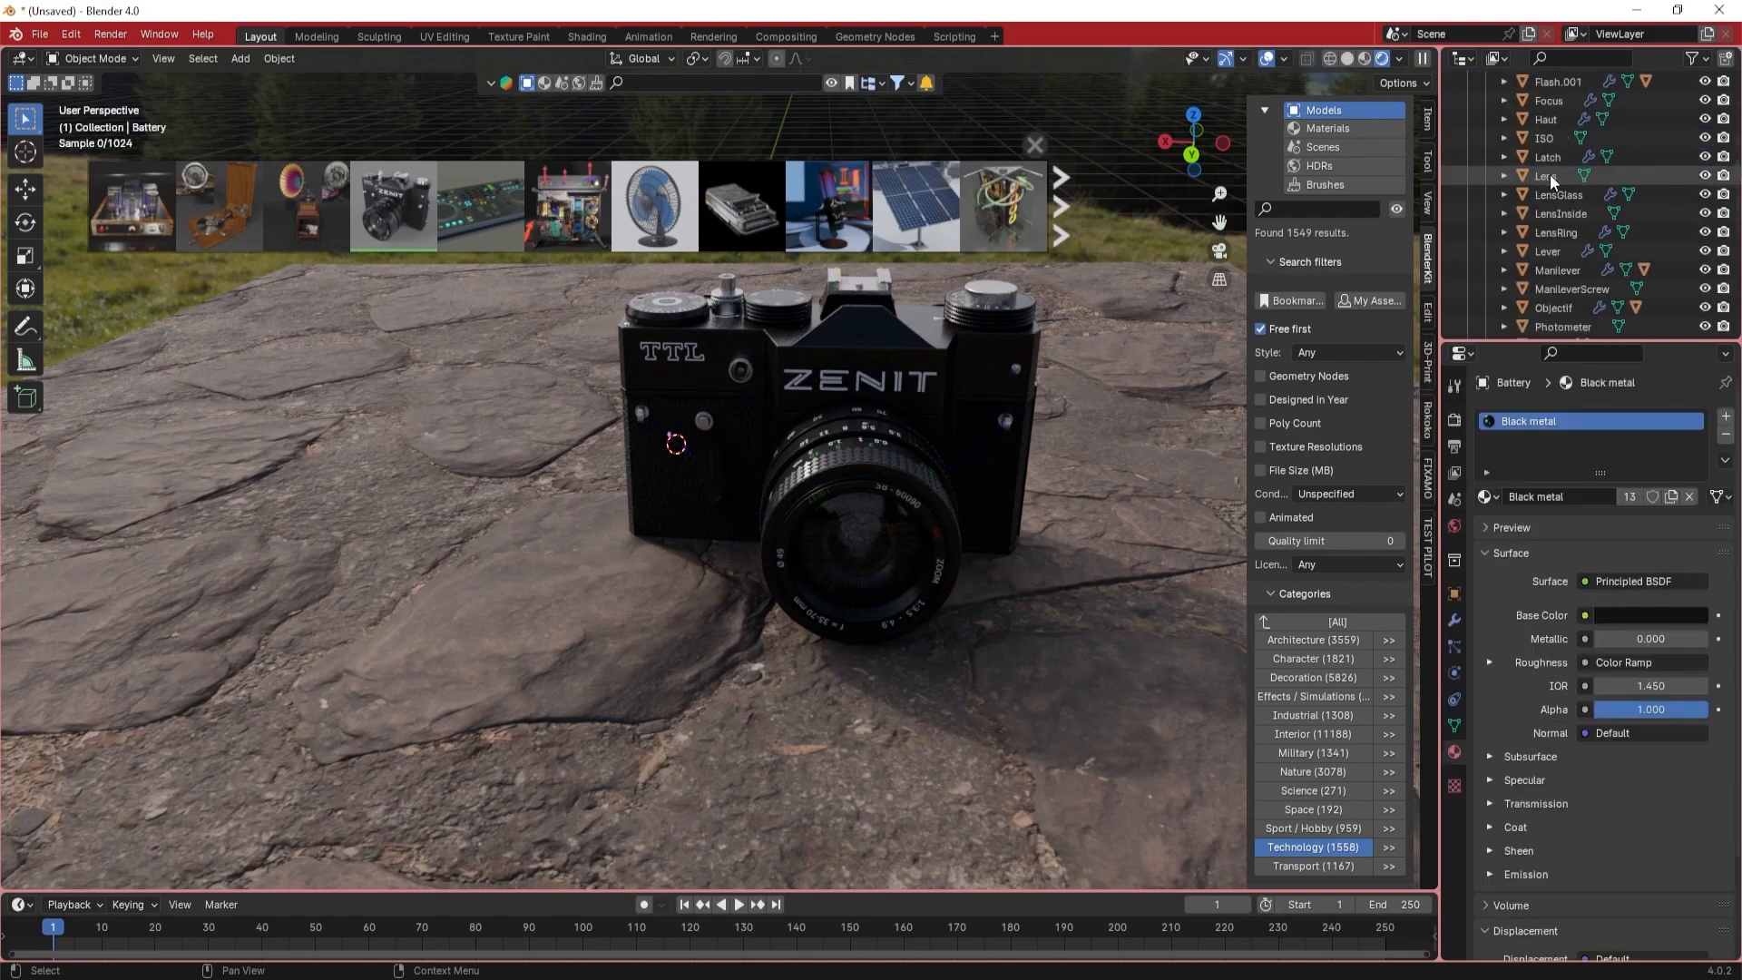
scroll(1549, 174, down, 5)
shift+click(1555, 303)
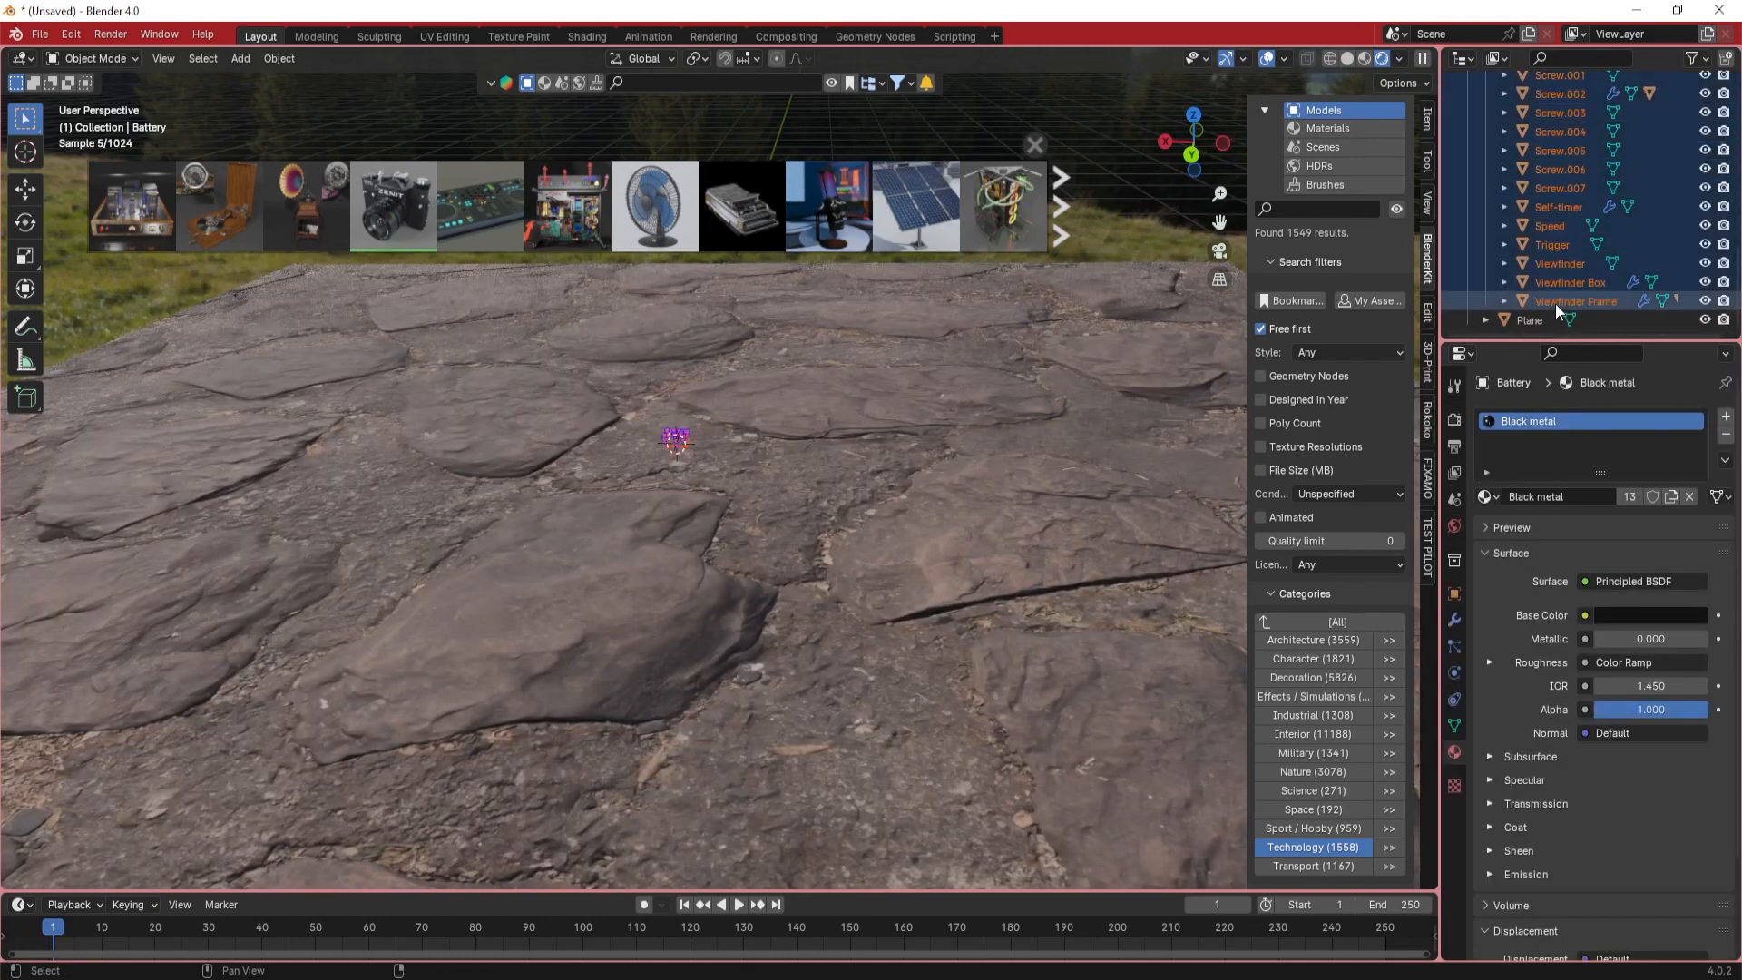
key(x)
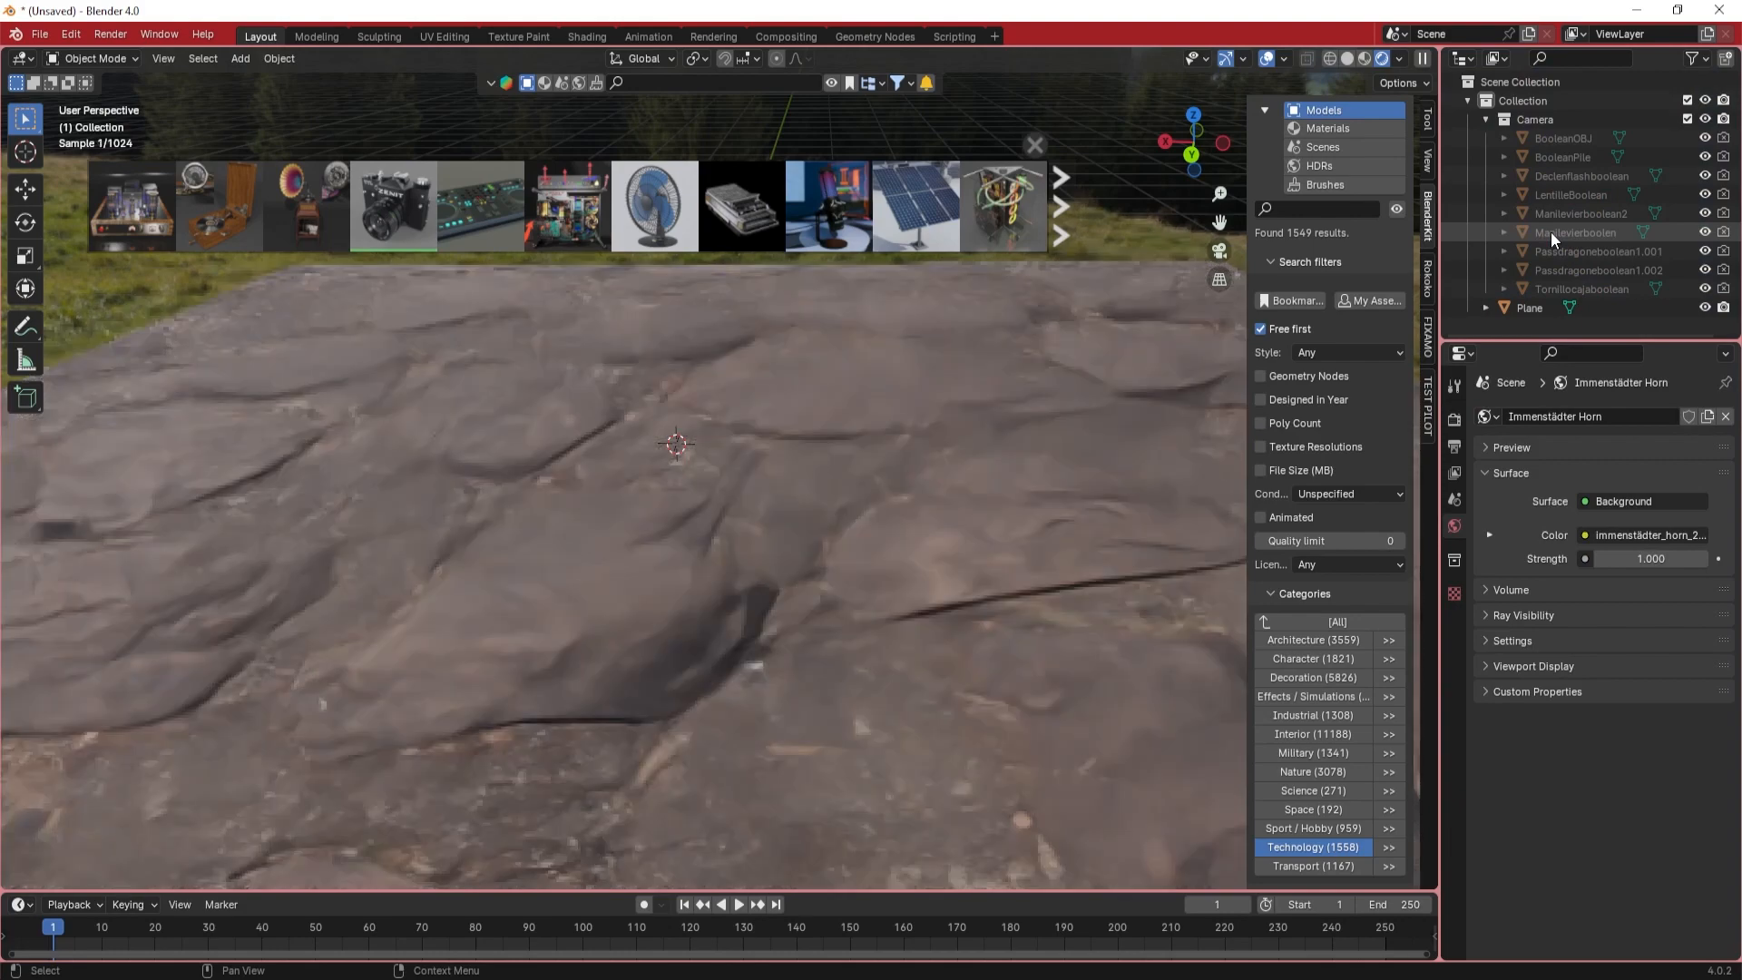
click(1549, 137)
shift+click(1548, 287)
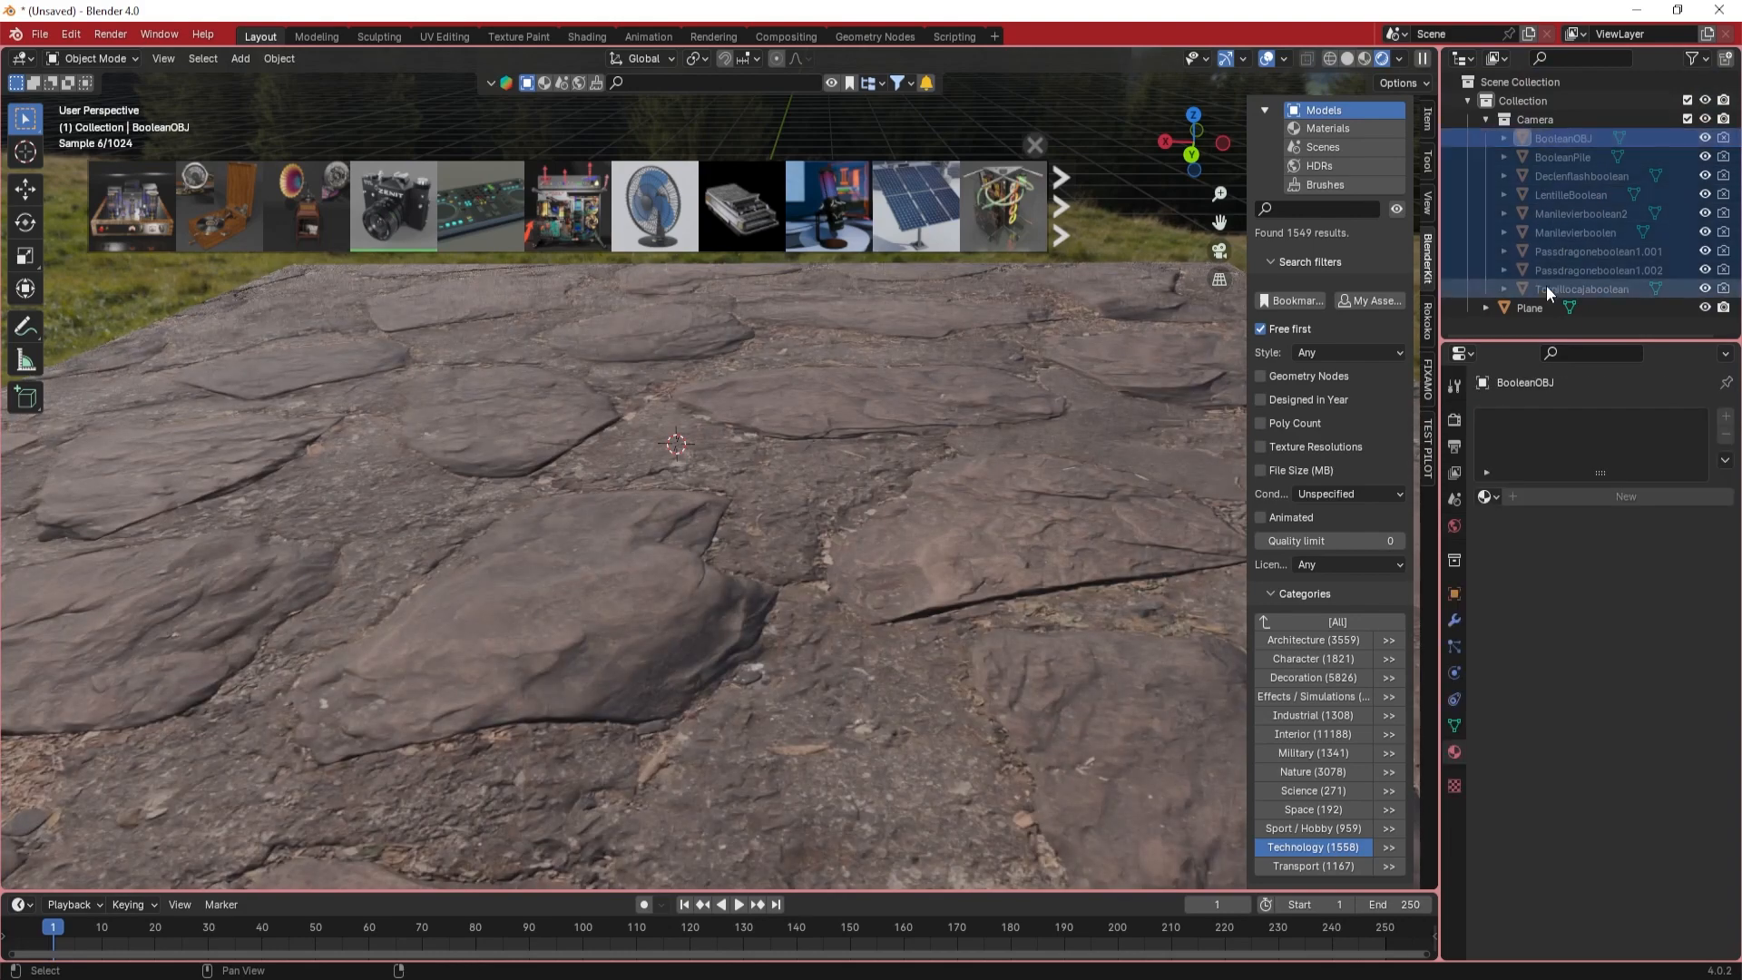
key(x)
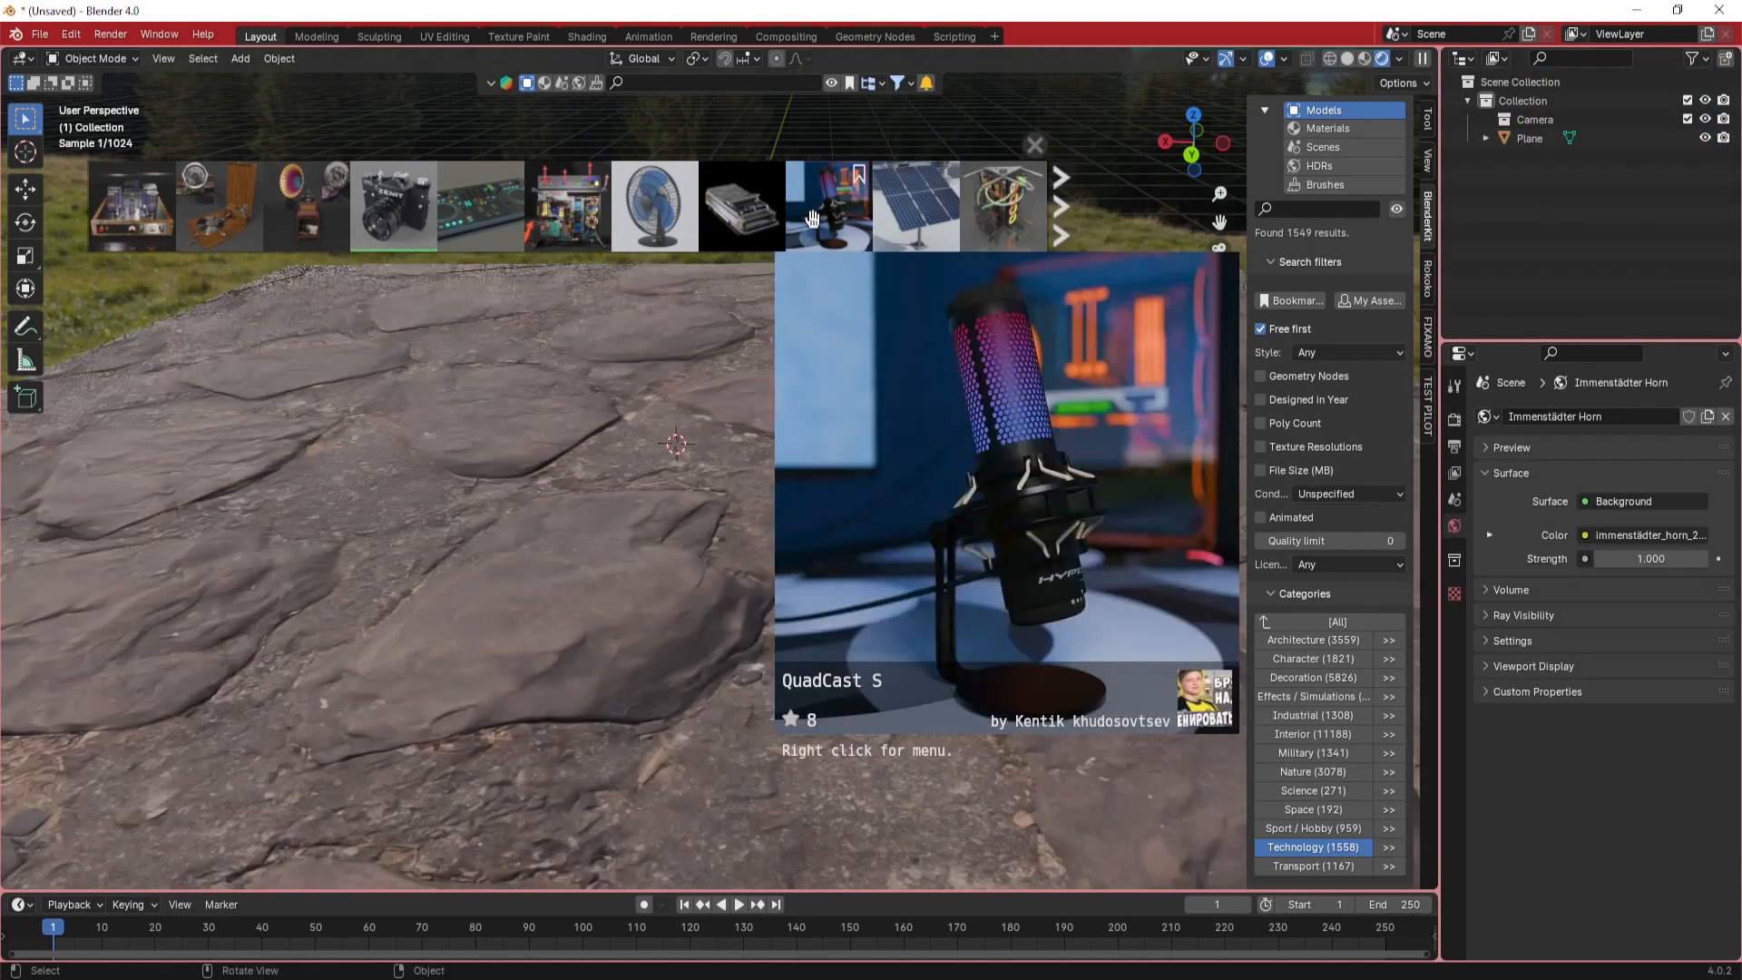
- Browse the next page of Technology models, filter to Transport and place the red quad bike on the stone plane
mouse_move(753, 225)
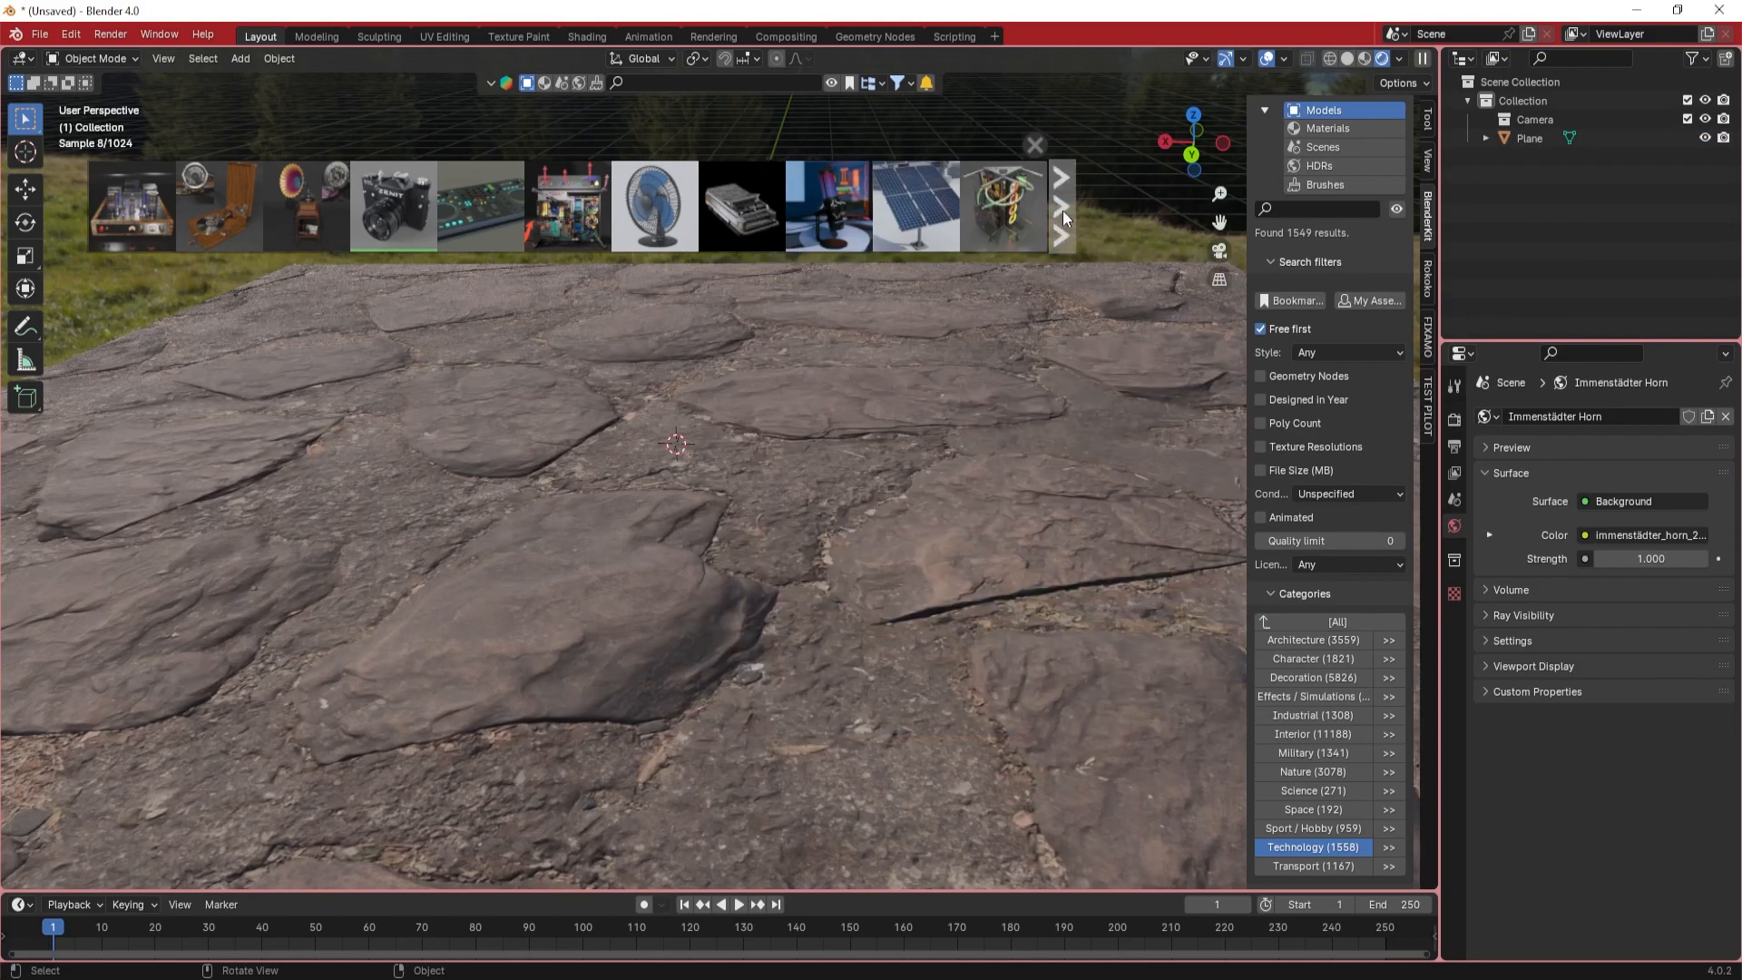
click(1064, 209)
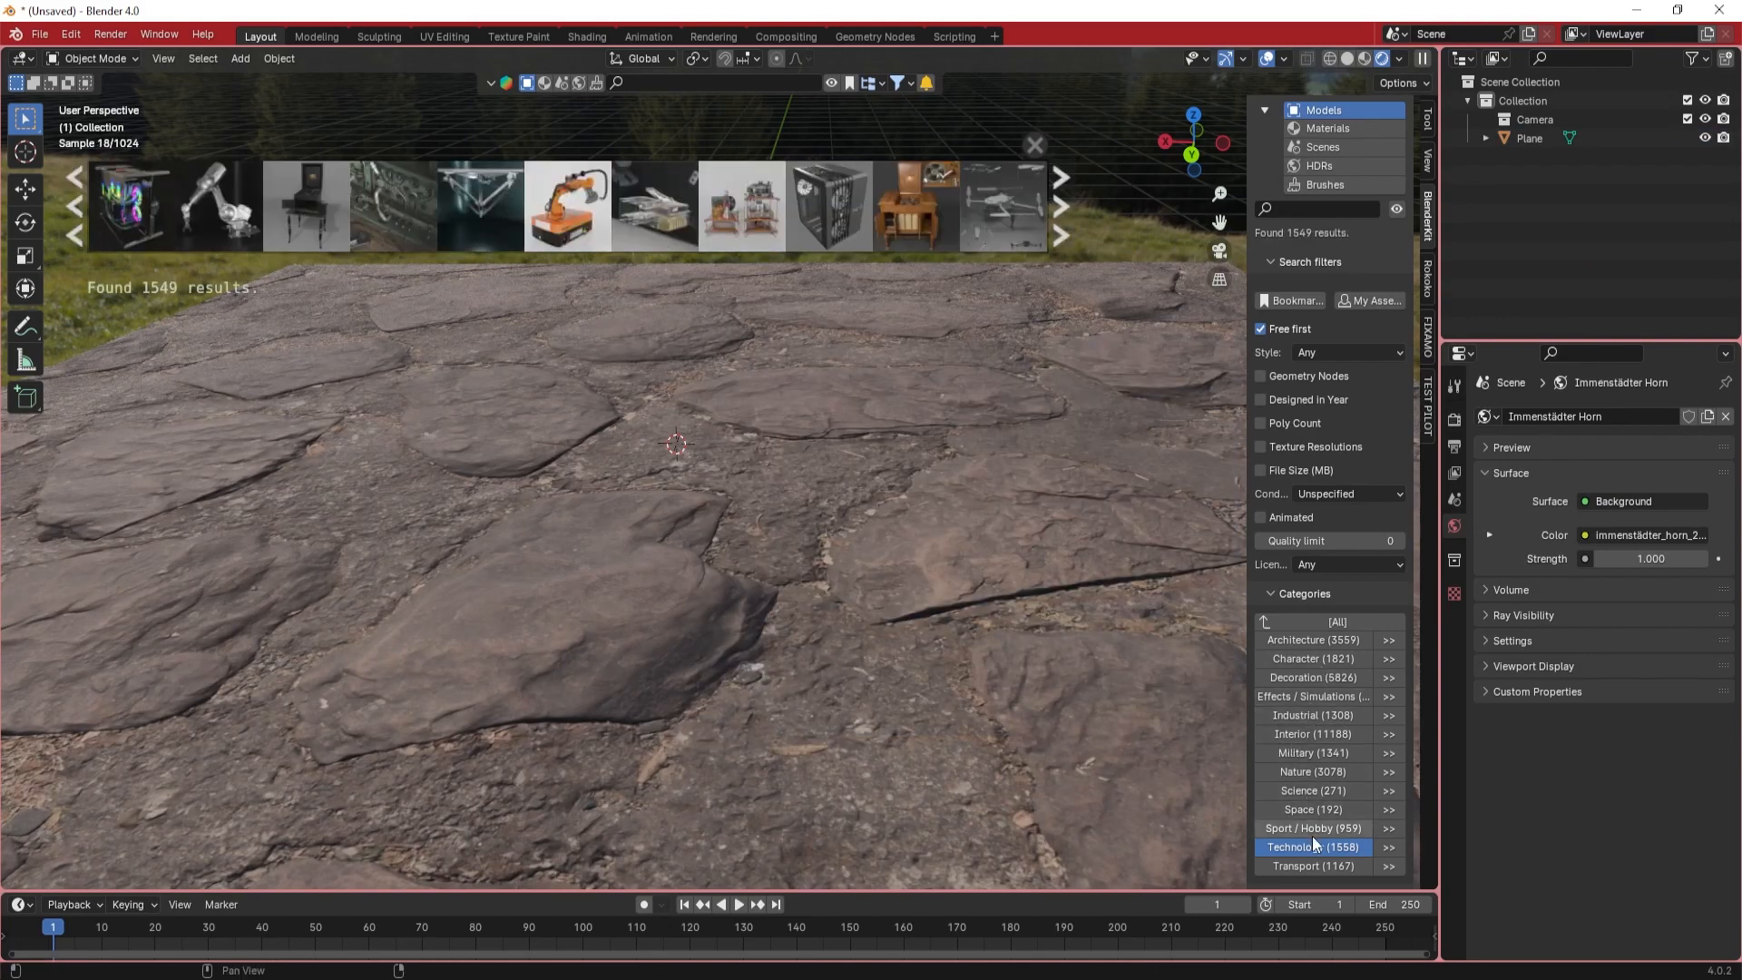
click(1307, 868)
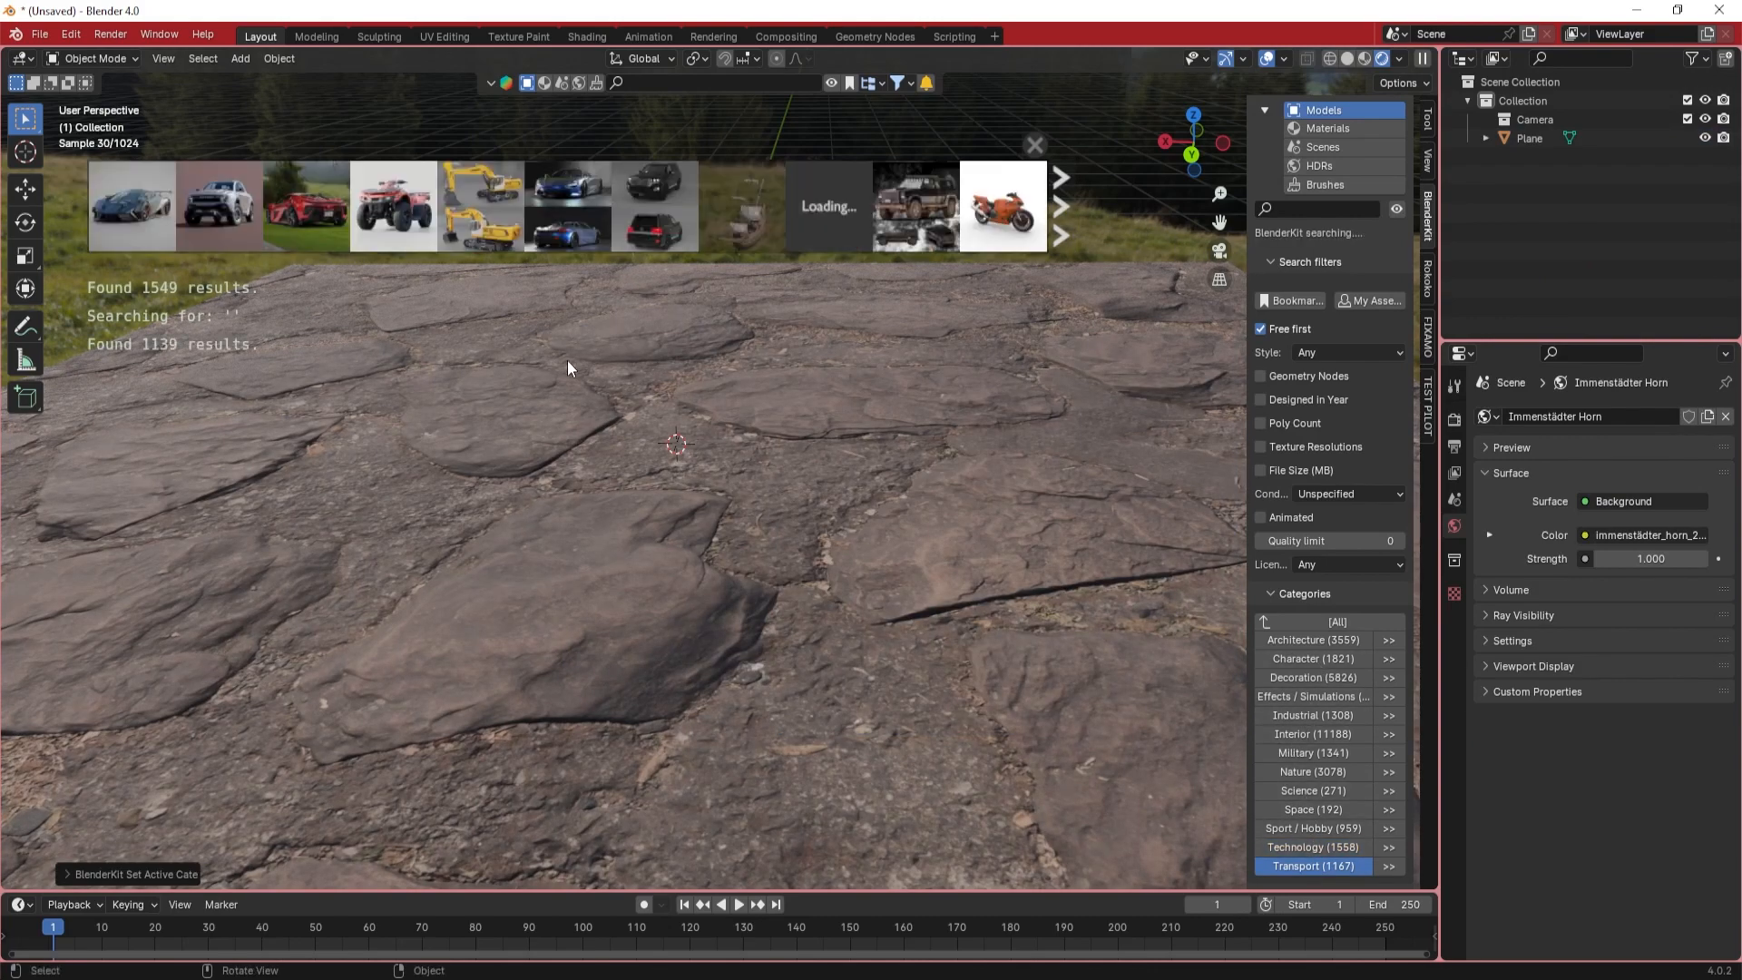
mouse_move(377, 204)
drag(377, 204, 704, 460)
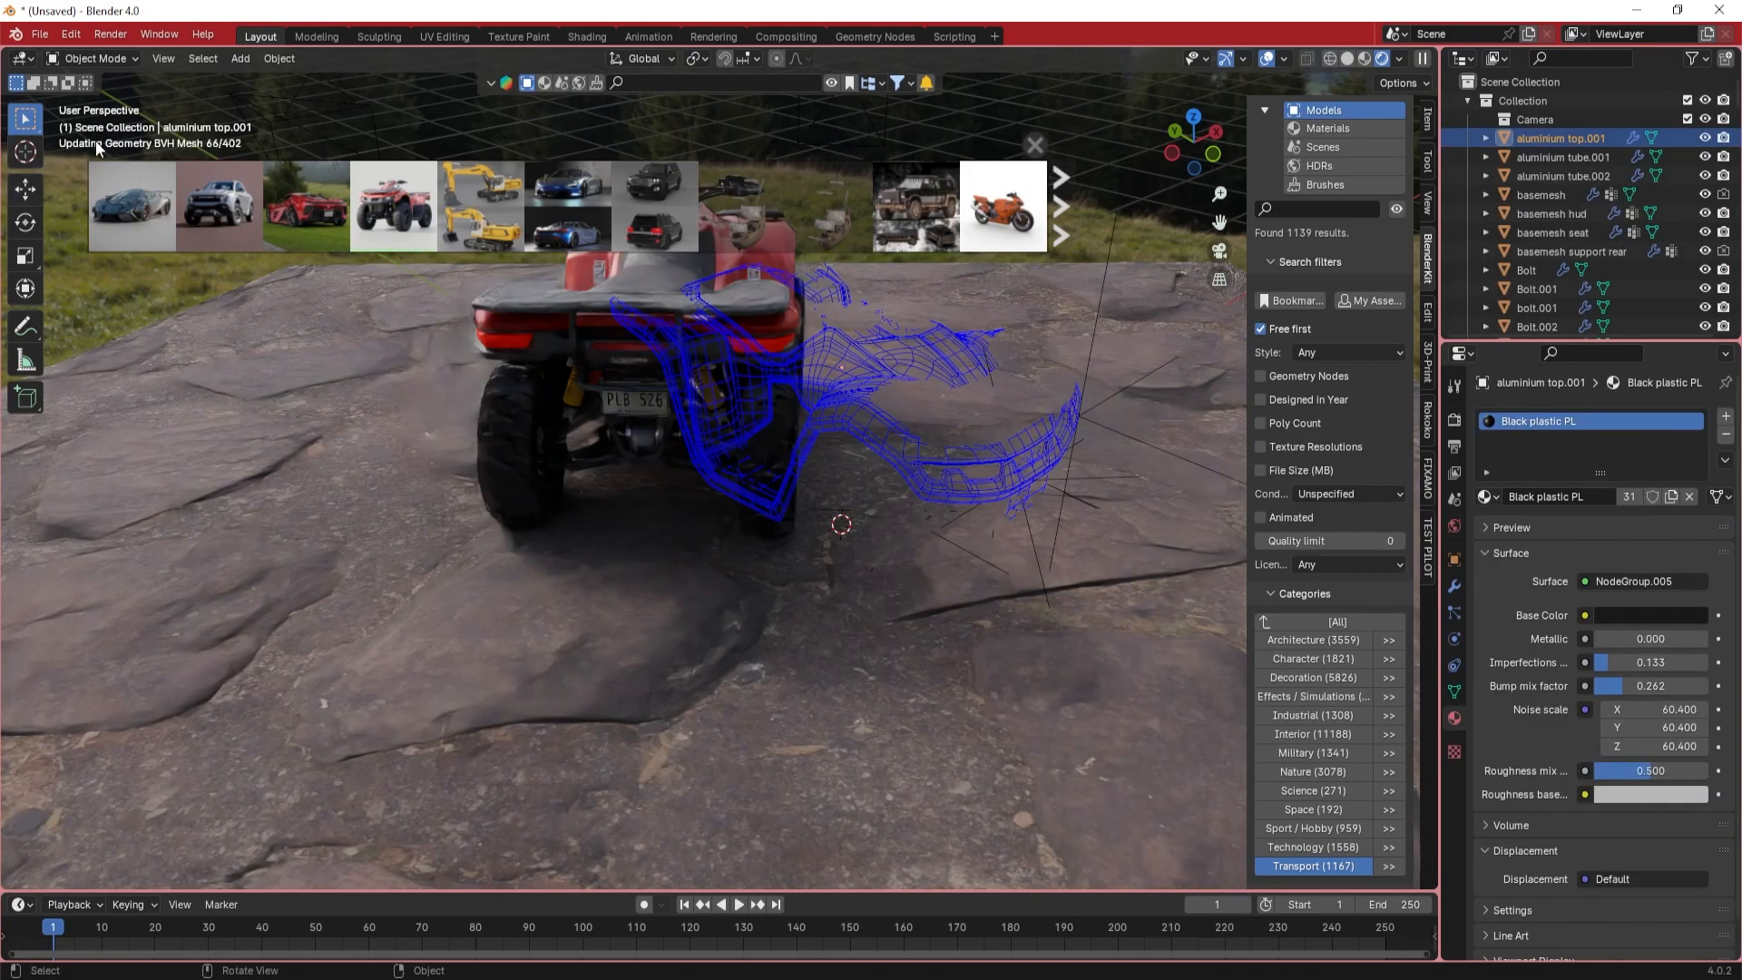
- Select every object in the scene, including all quad bike parts and the stone plane, and delete them
scroll(1560, 236, down, 10)
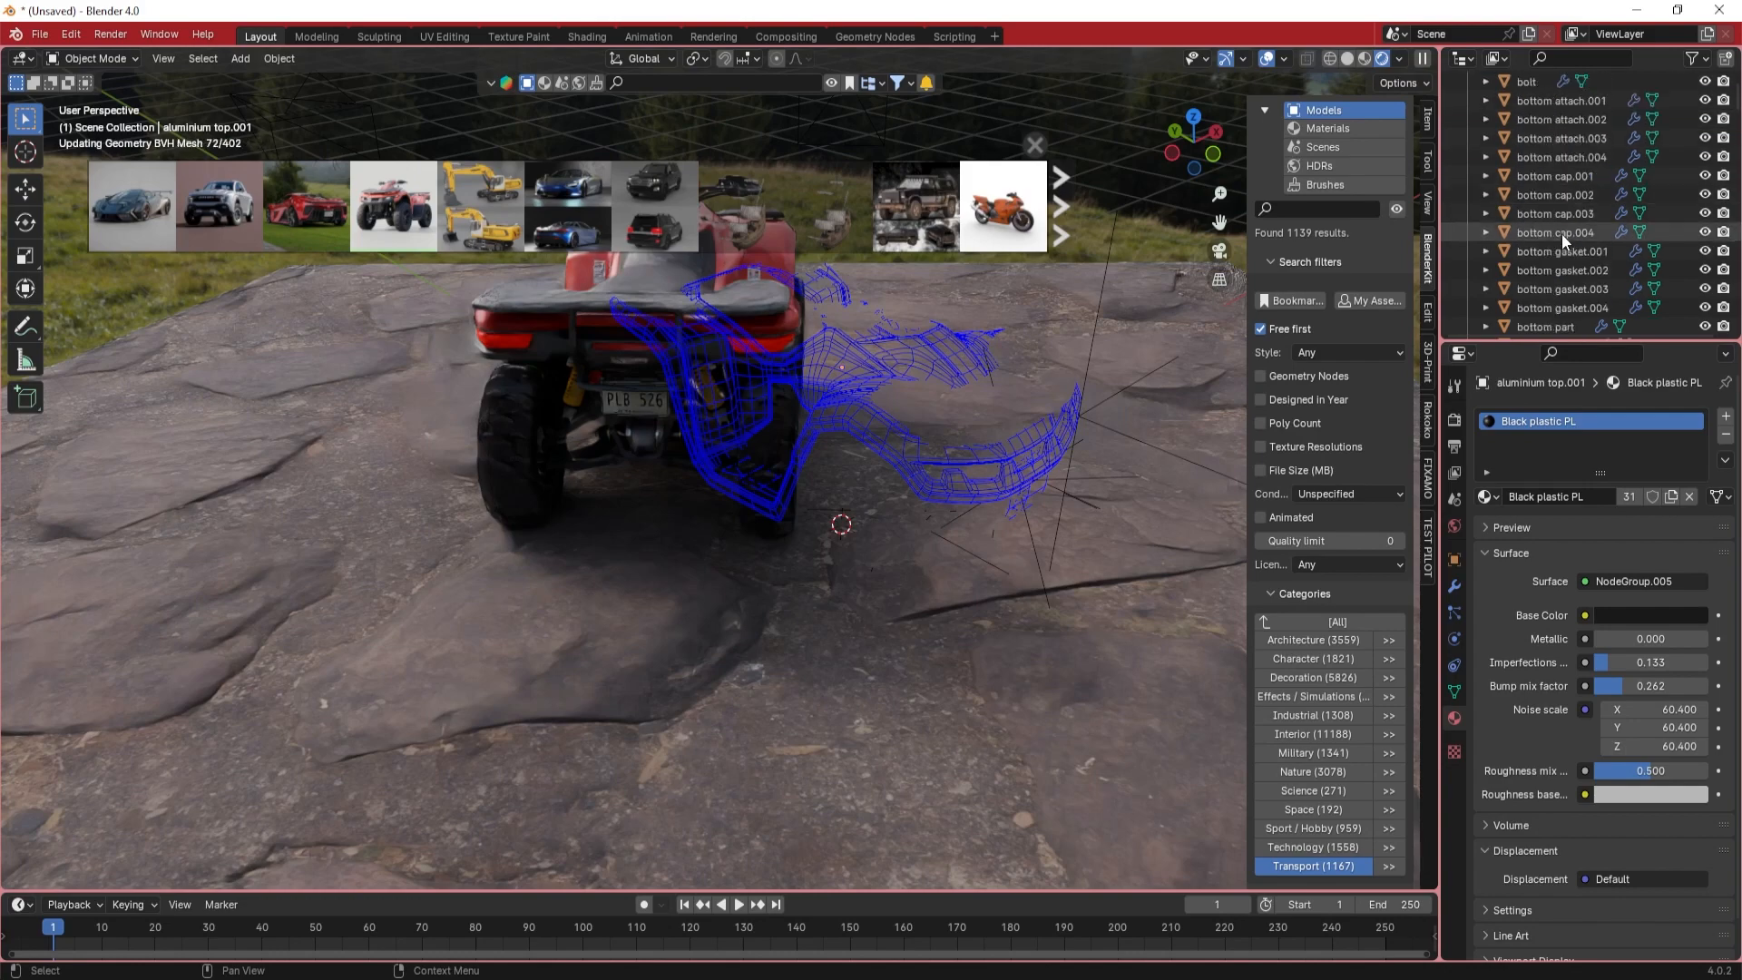
scroll(1560, 234, down, 15)
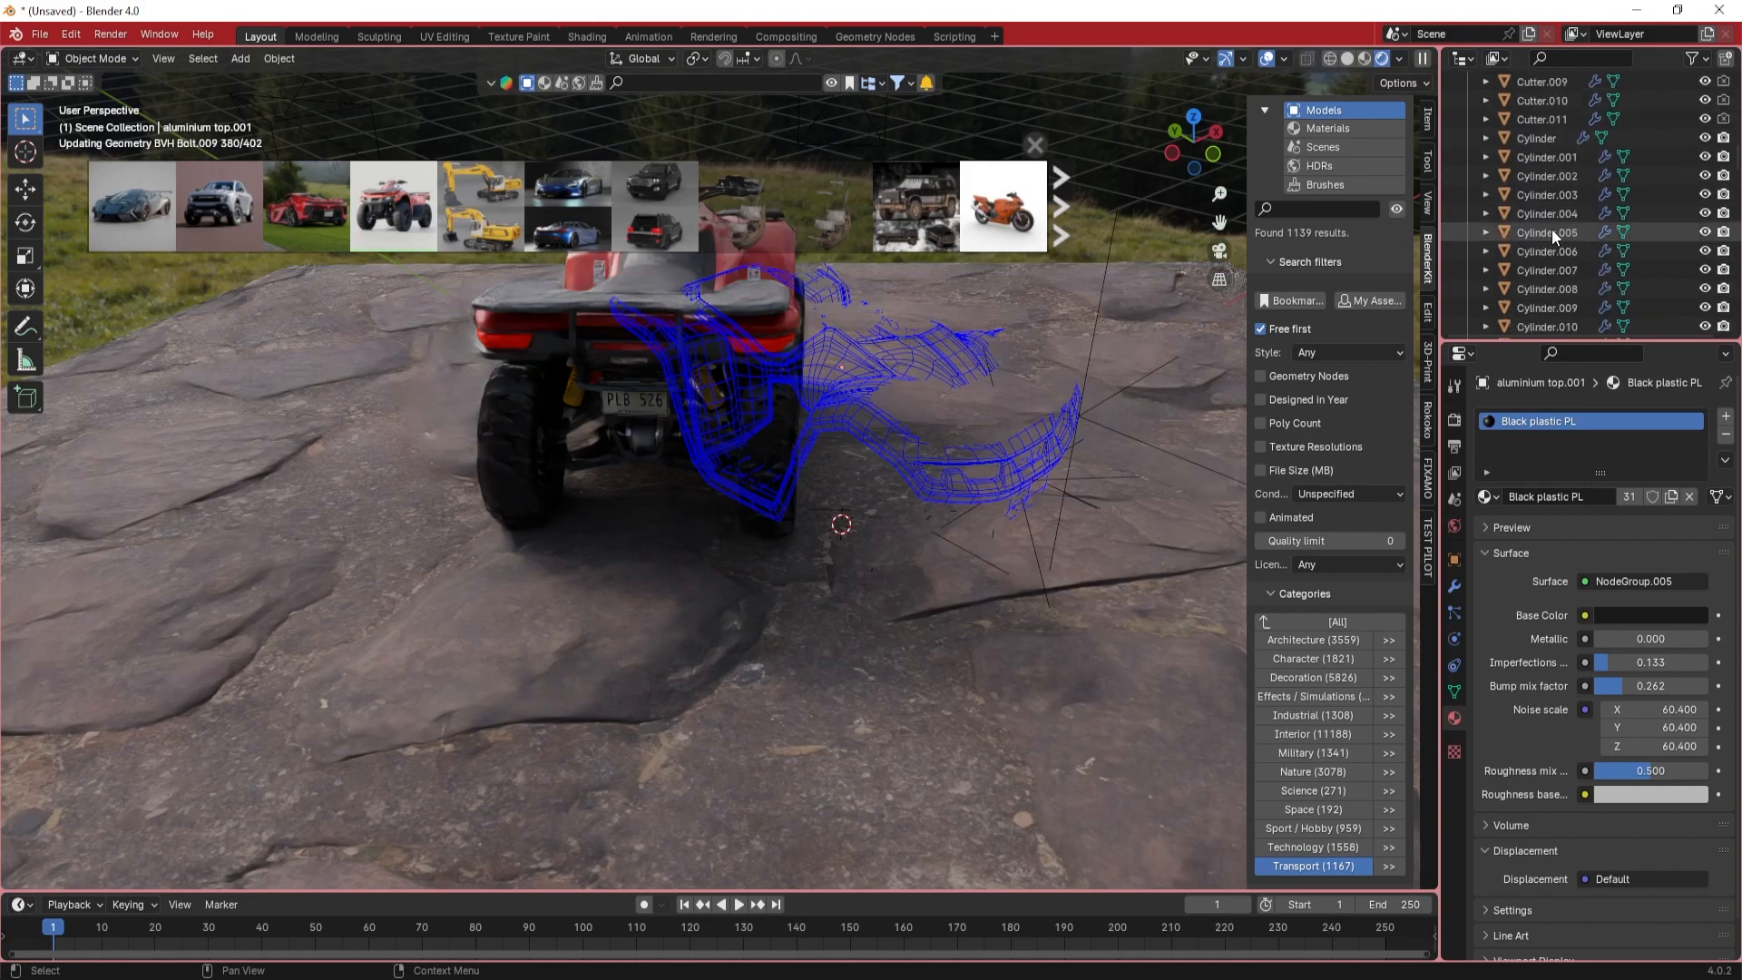
scroll(1537, 171, down, 15)
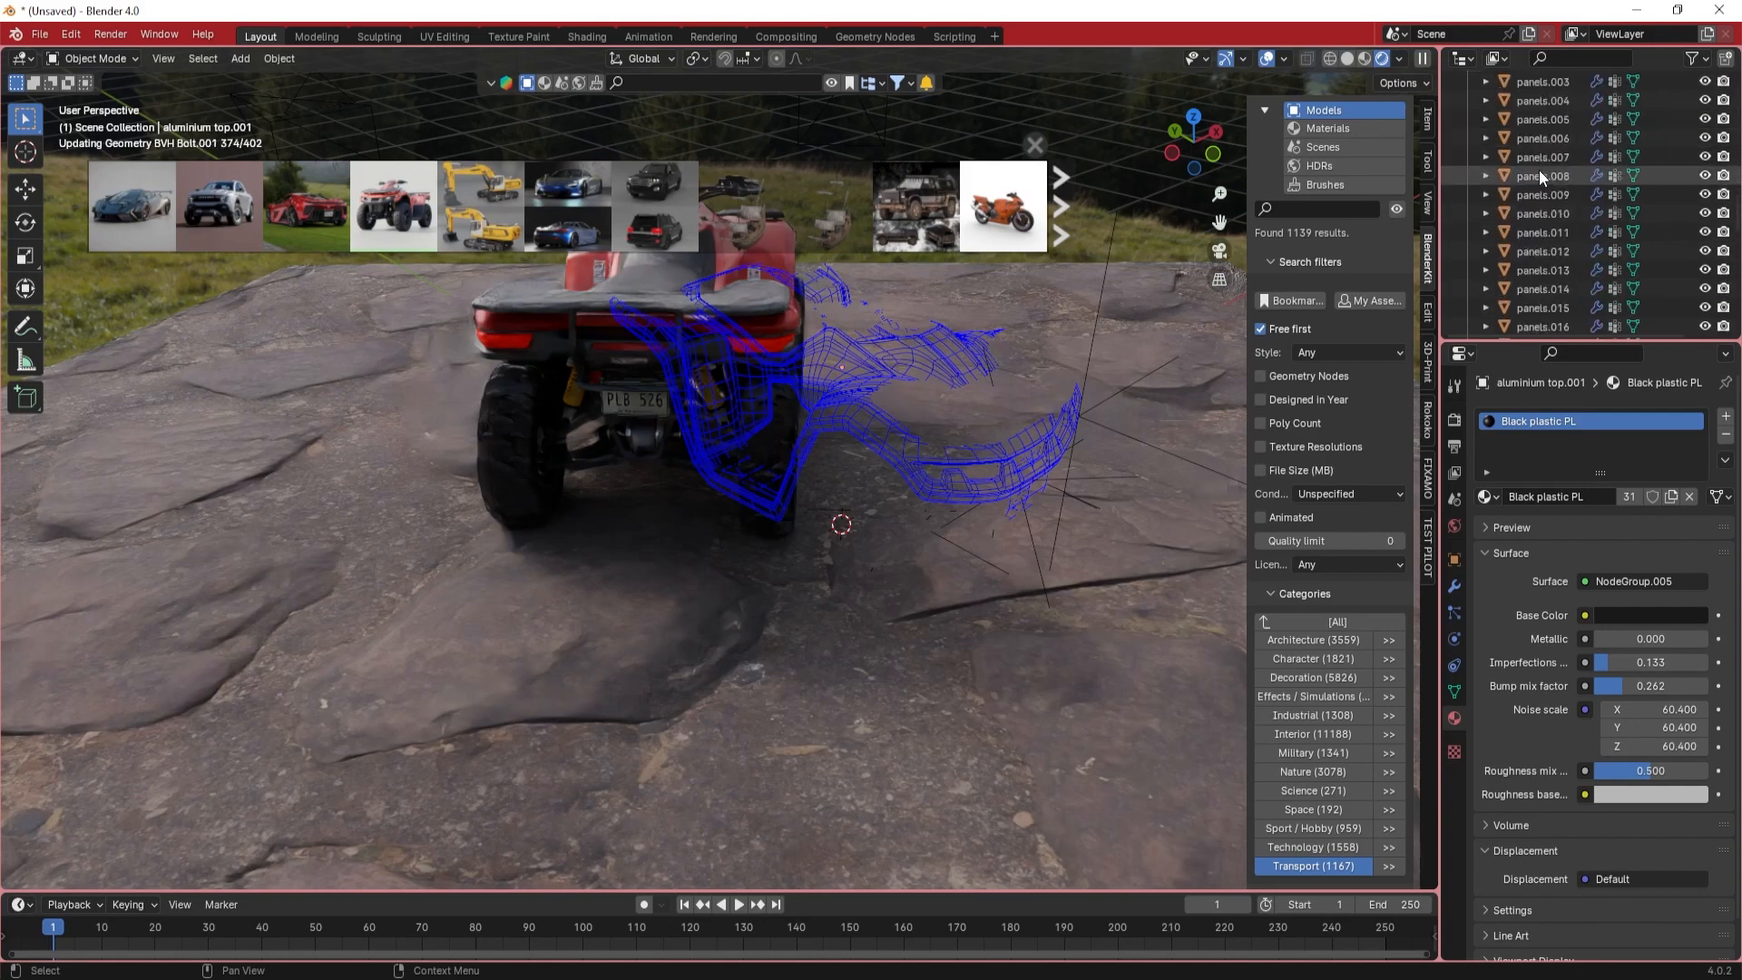
scroll(1538, 171, down, 15)
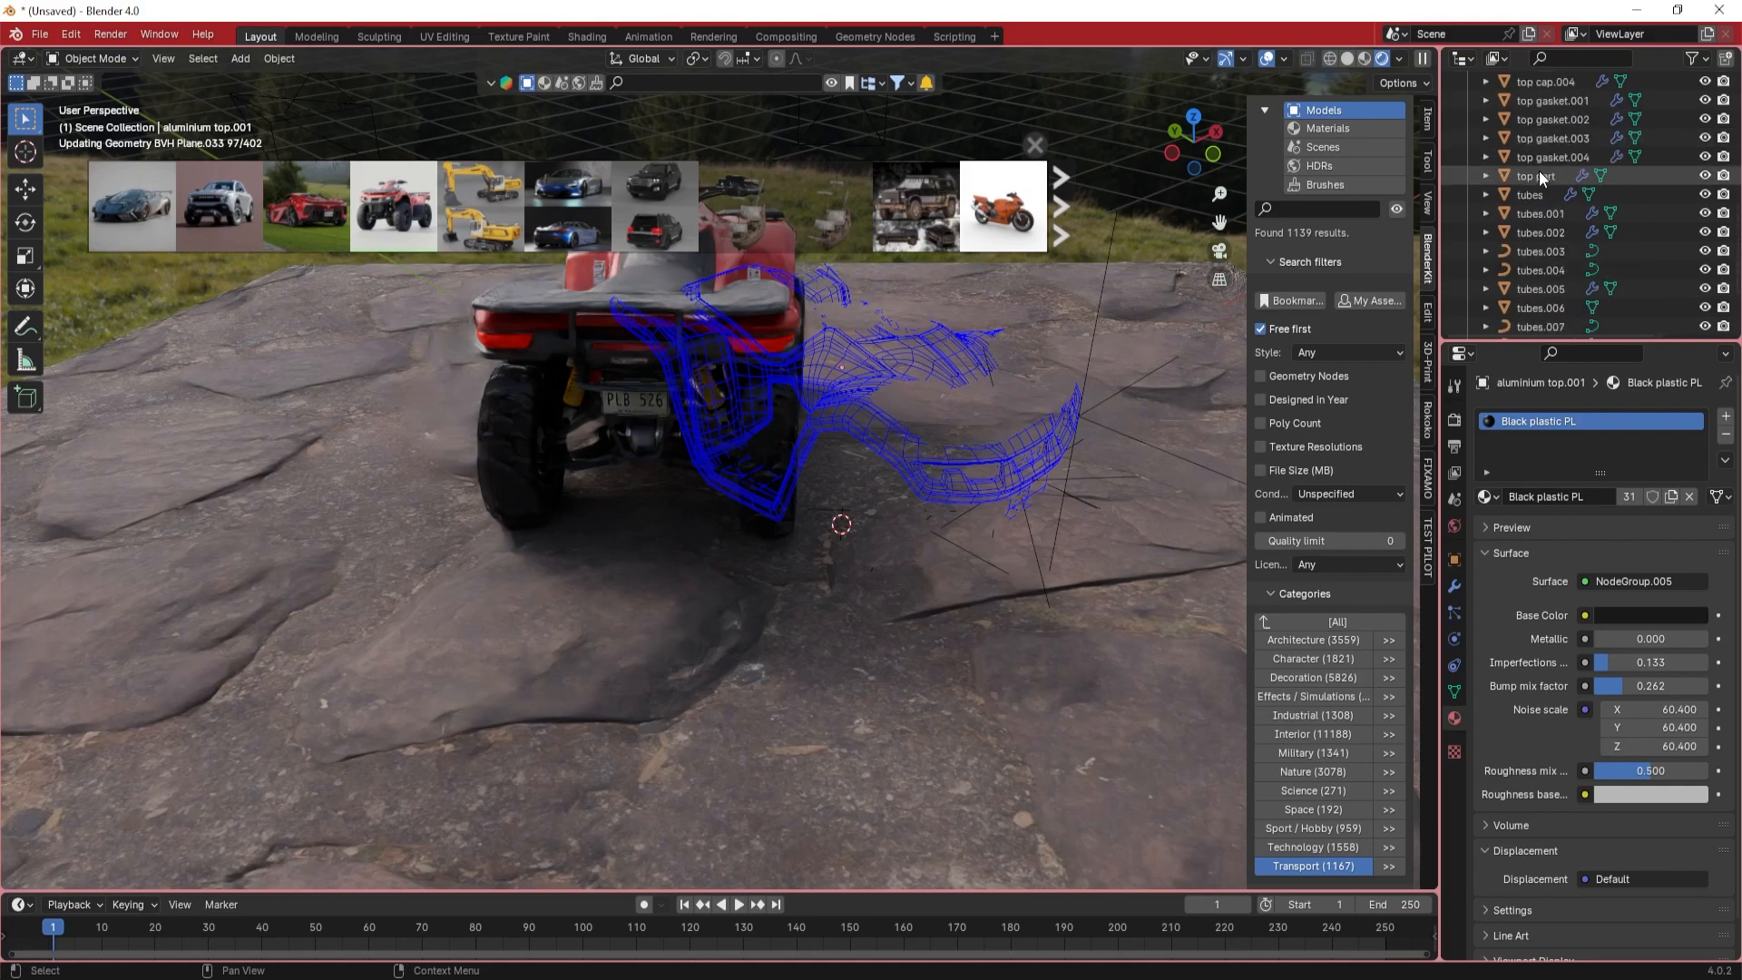
drag(1535, 171, 1544, 319)
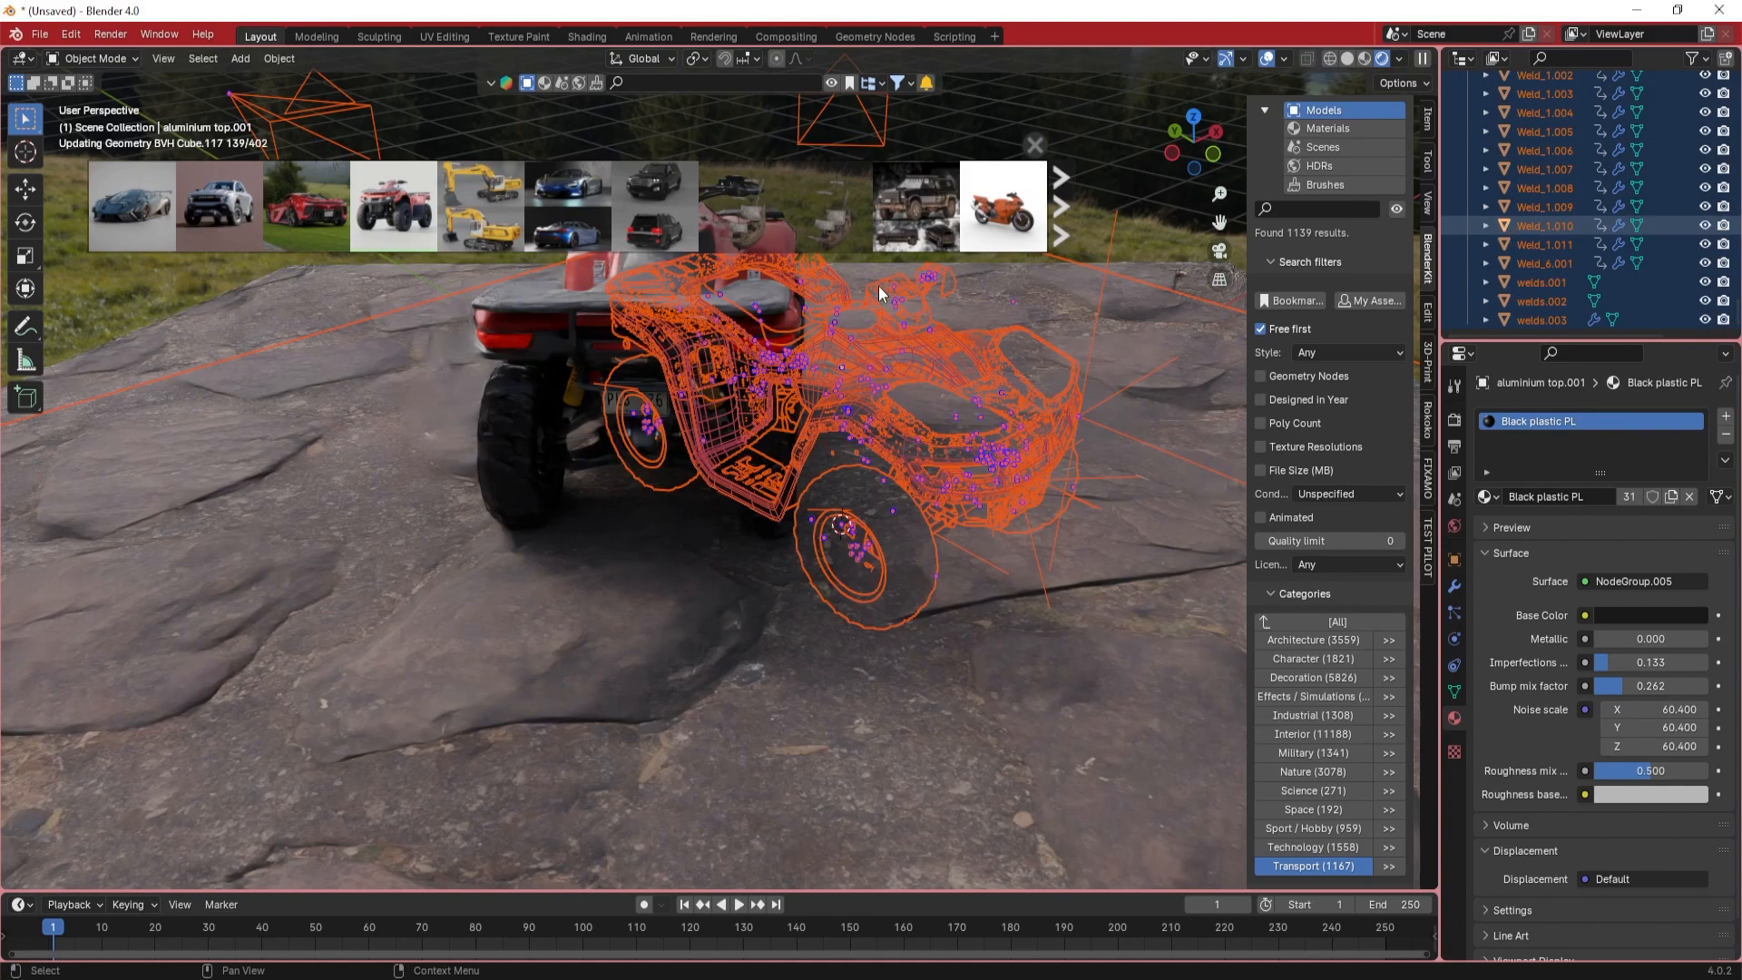
key(Delete)
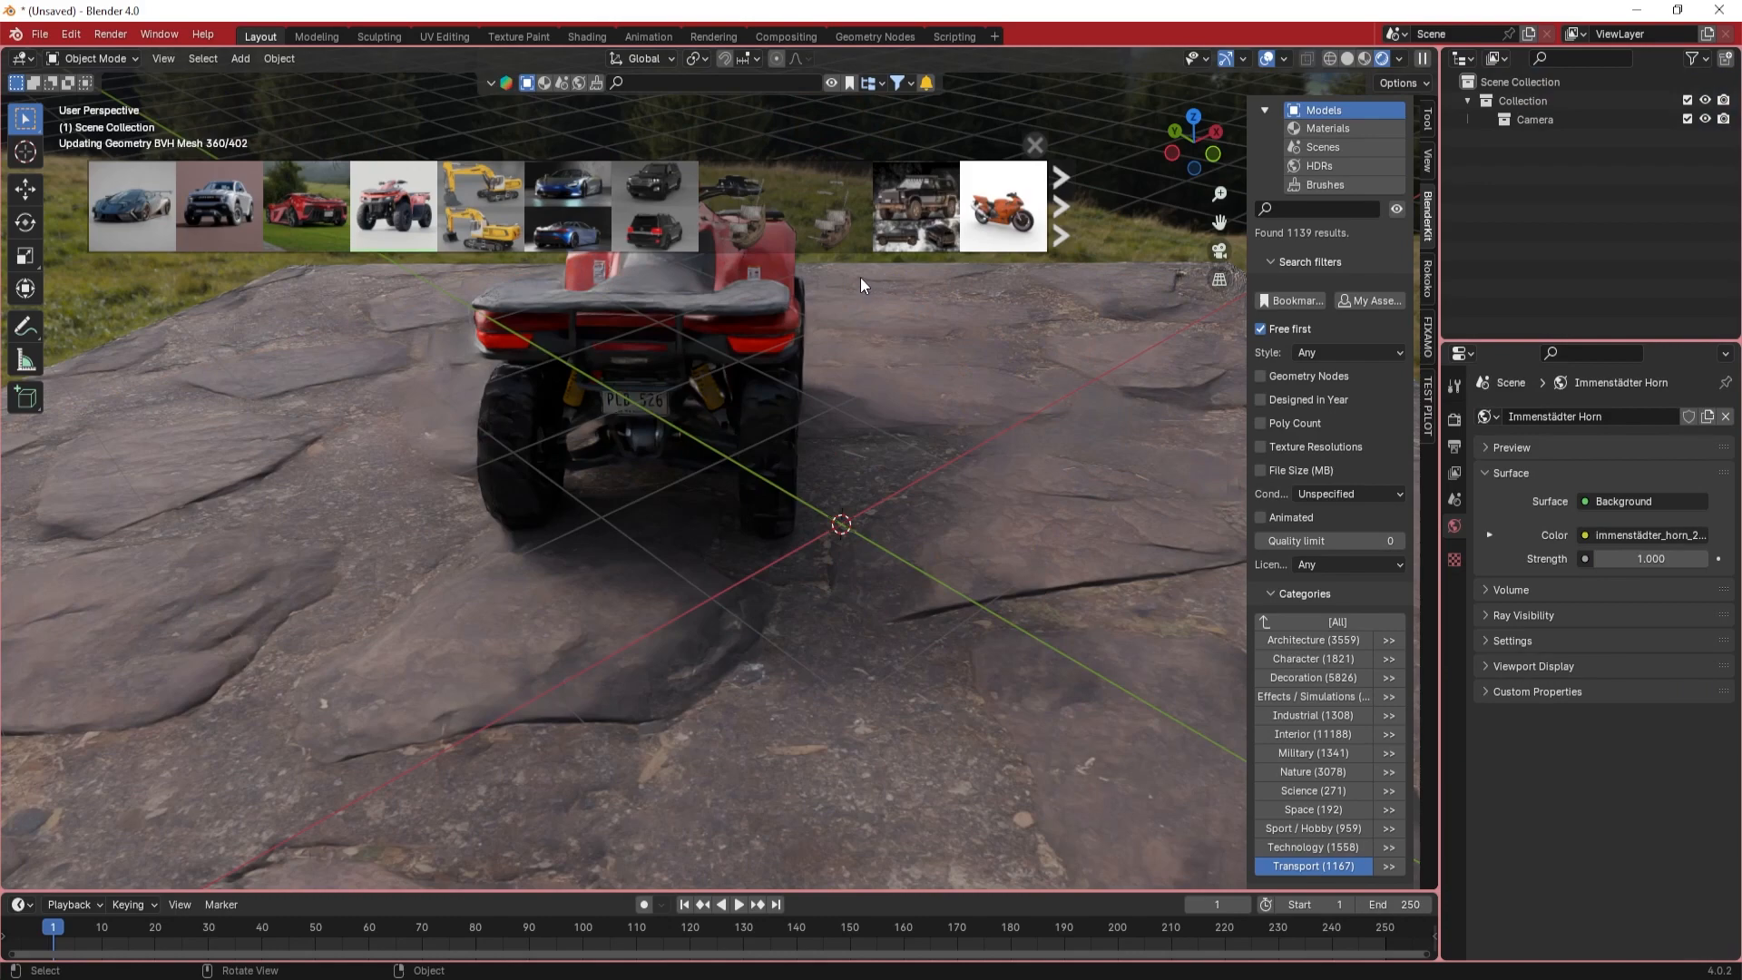
scroll(796, 381, down, 2)
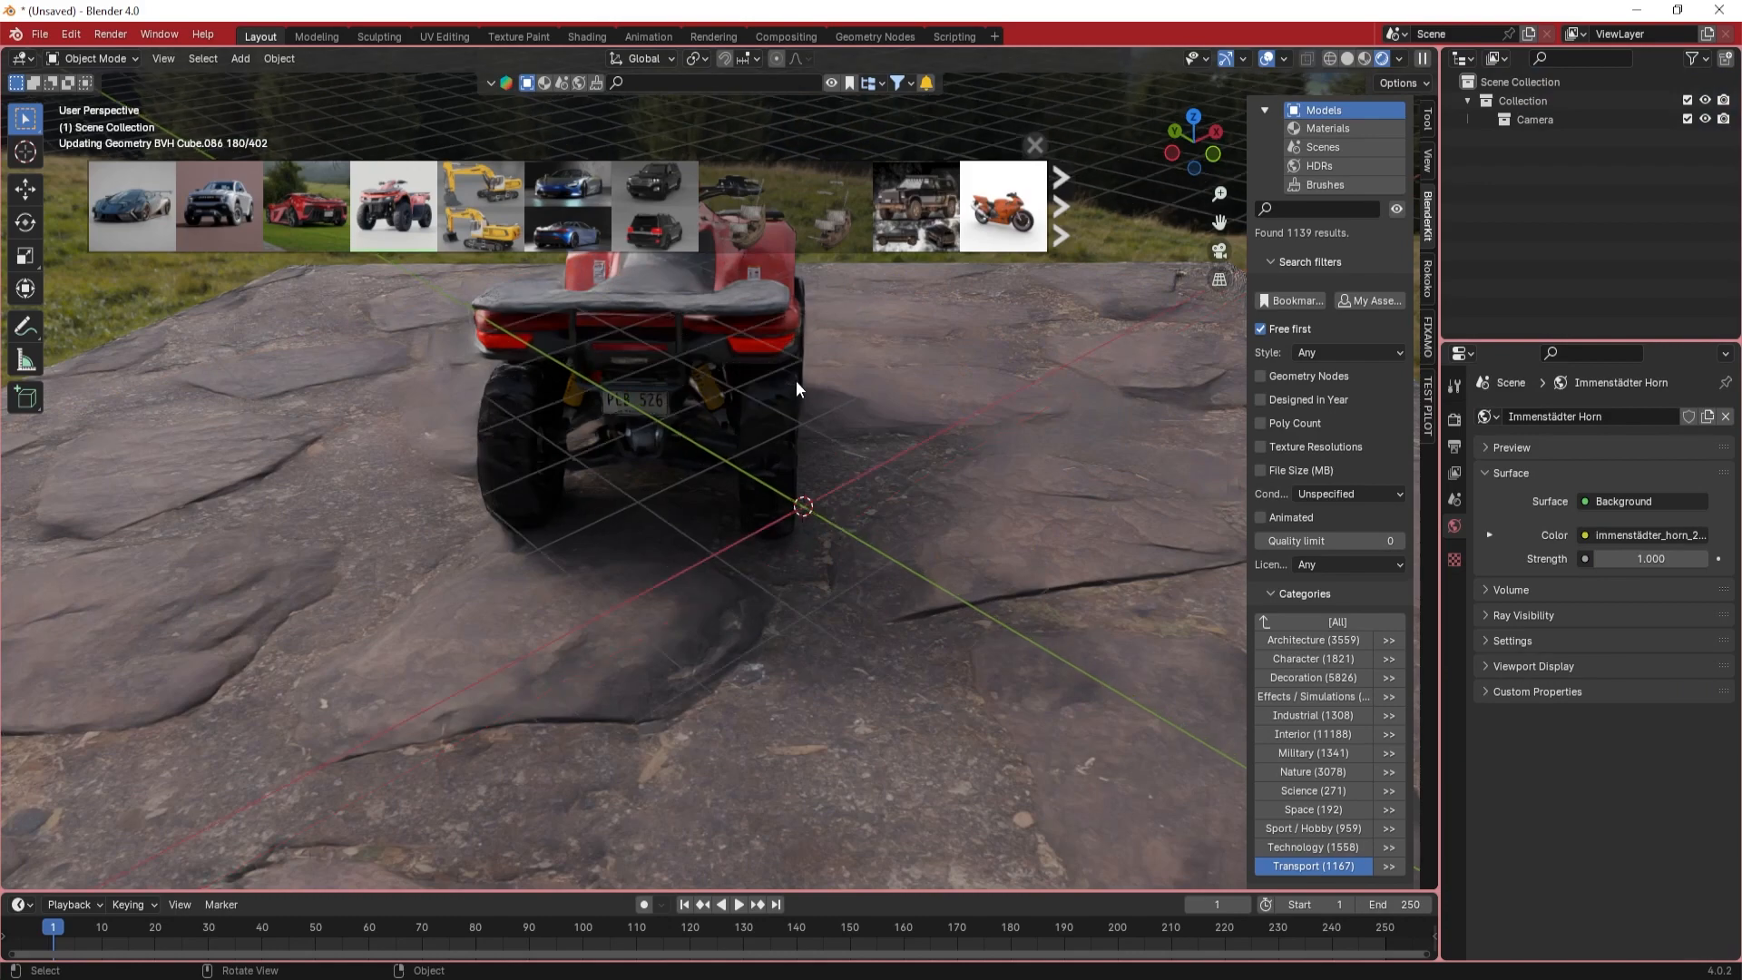
scroll(796, 380, down, 2)
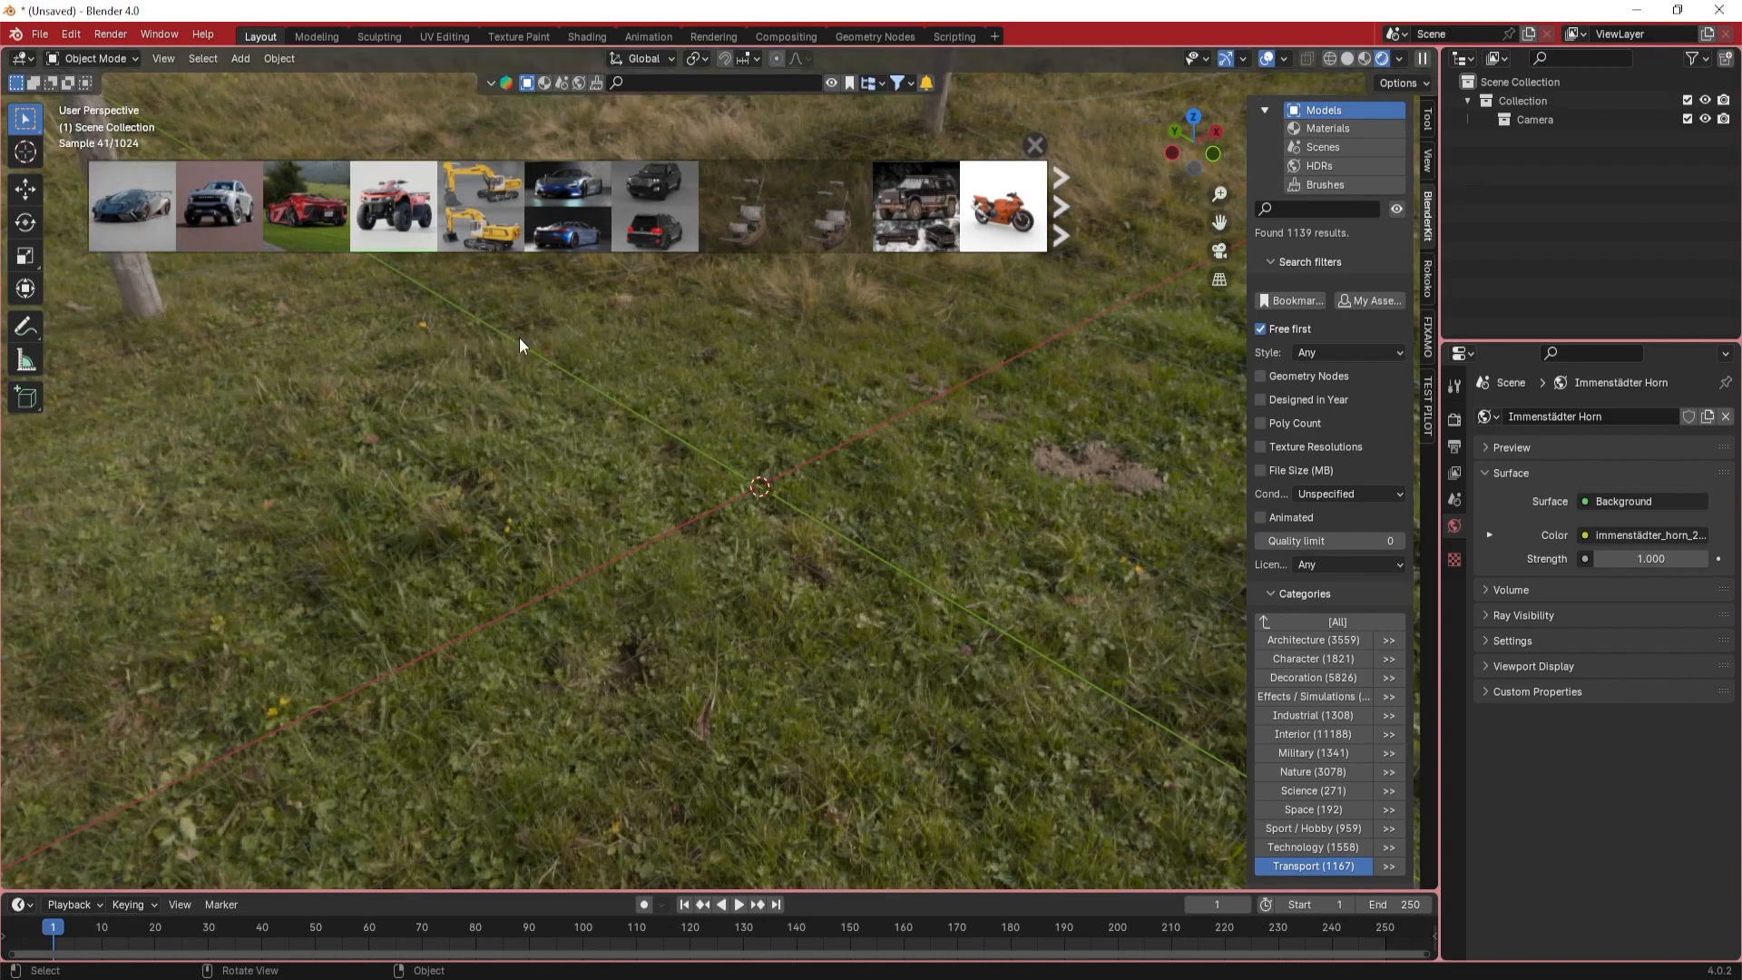
- Add a plane mesh and scale it up into a large ground surface
click(233, 58)
mouse_move(318, 76)
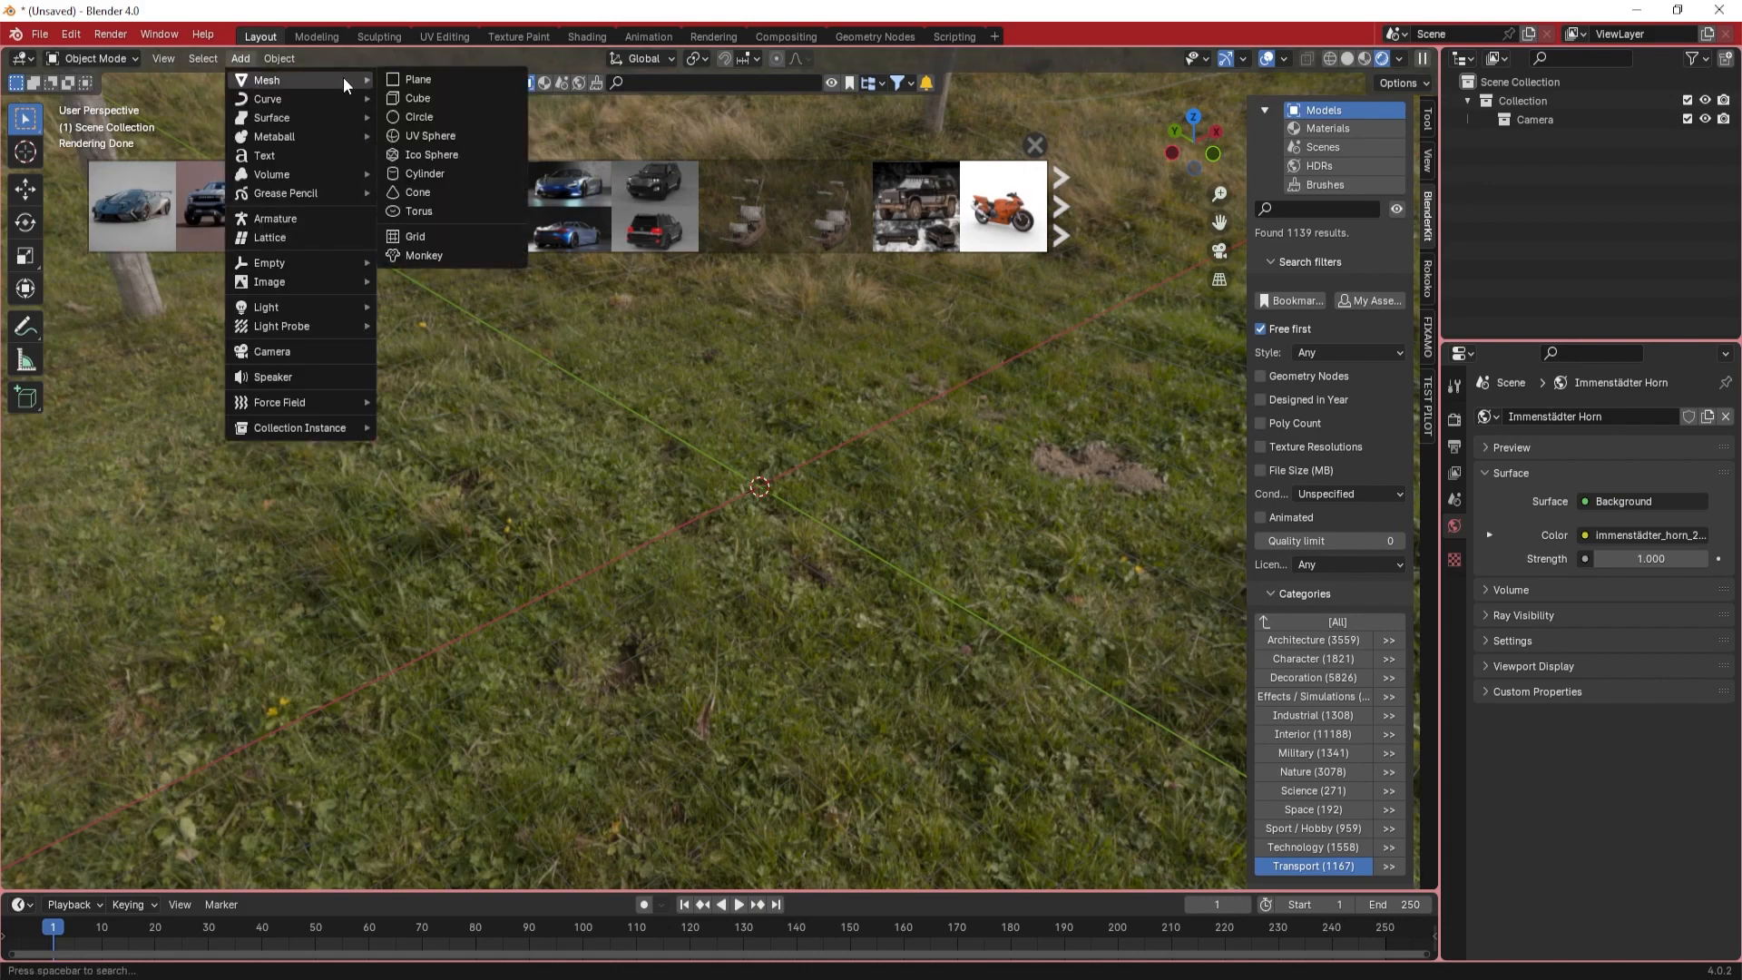
click(399, 76)
key(s)
click(915, 397)
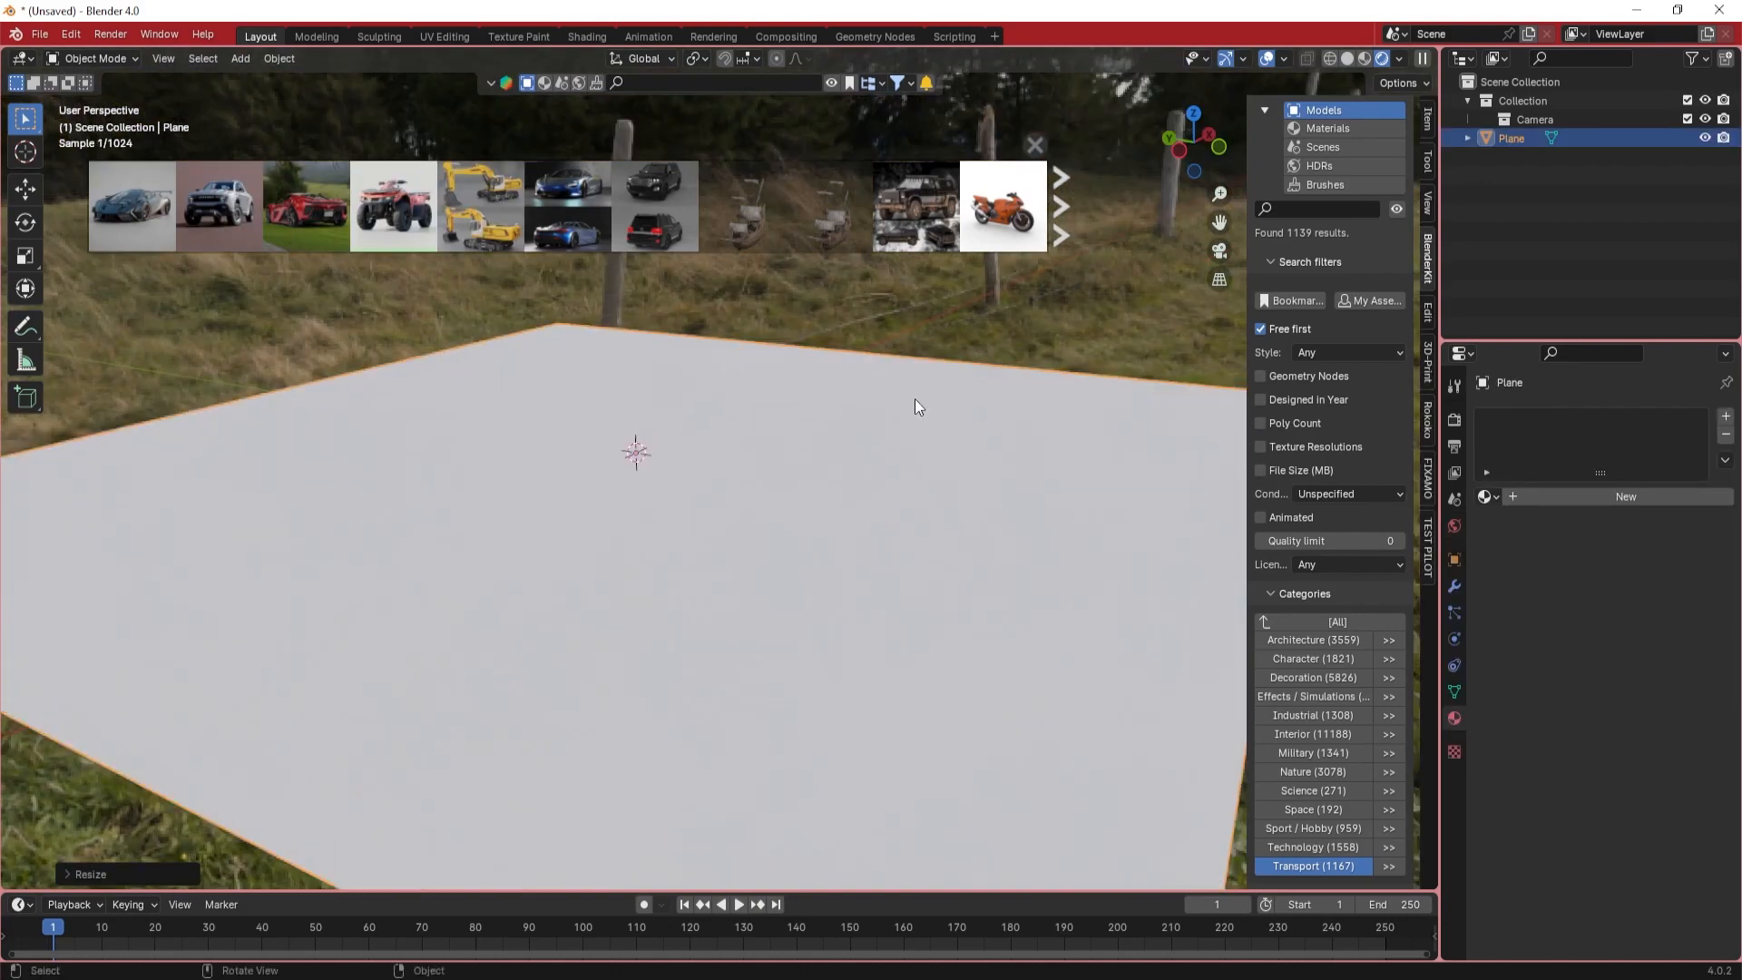
- Place the orange motorcycle model on the new plane, scale it up about 1.5 times and view it from the side
mouse_move(991, 205)
drag(992, 205, 776, 627)
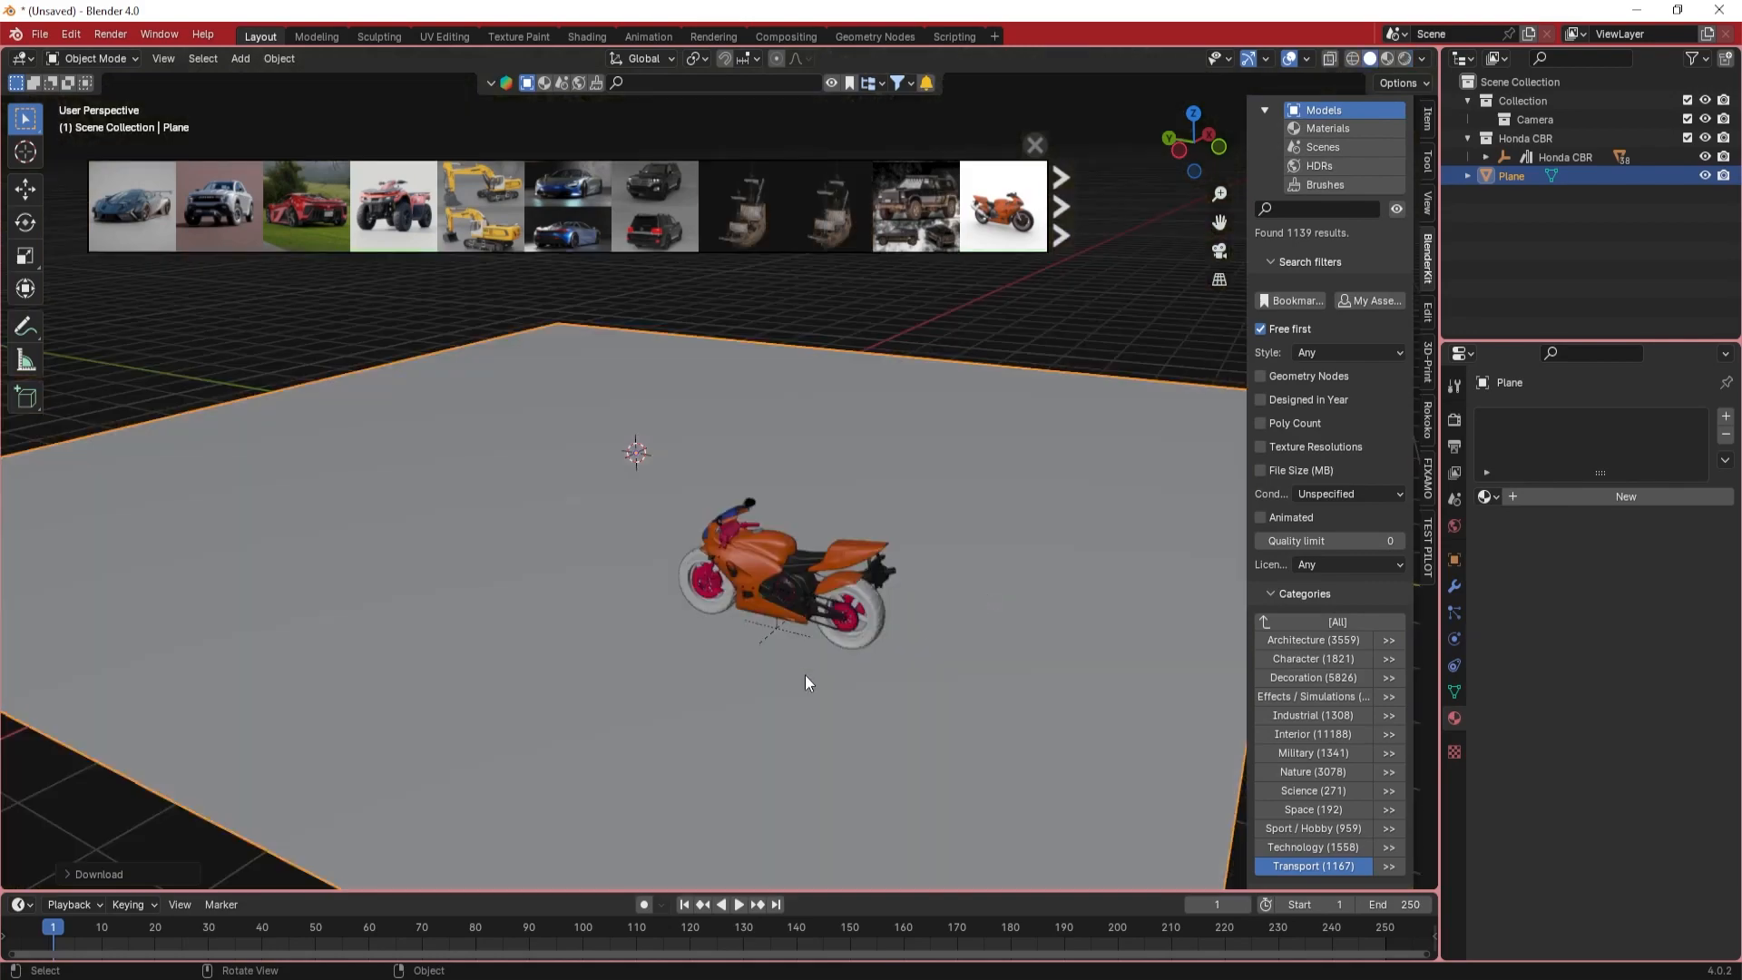
click(776, 627)
key(s)
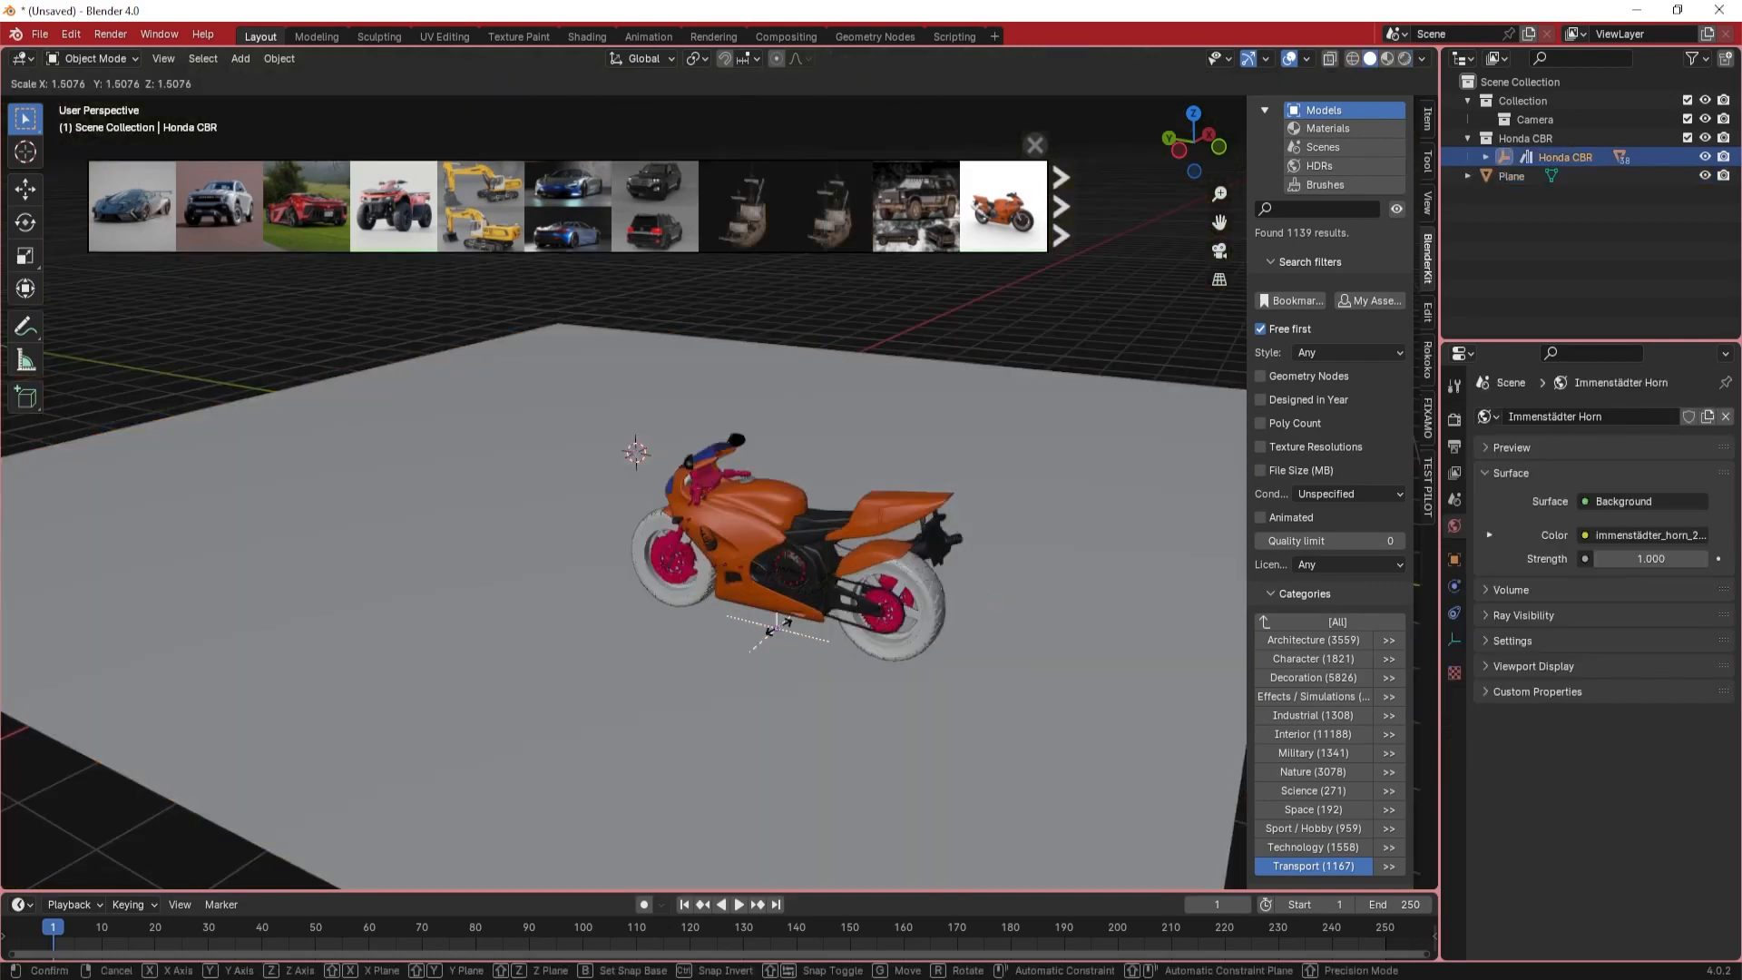
click(778, 624)
middle_drag(563, 513, 662, 499)
scroll(655, 501, up, 1)
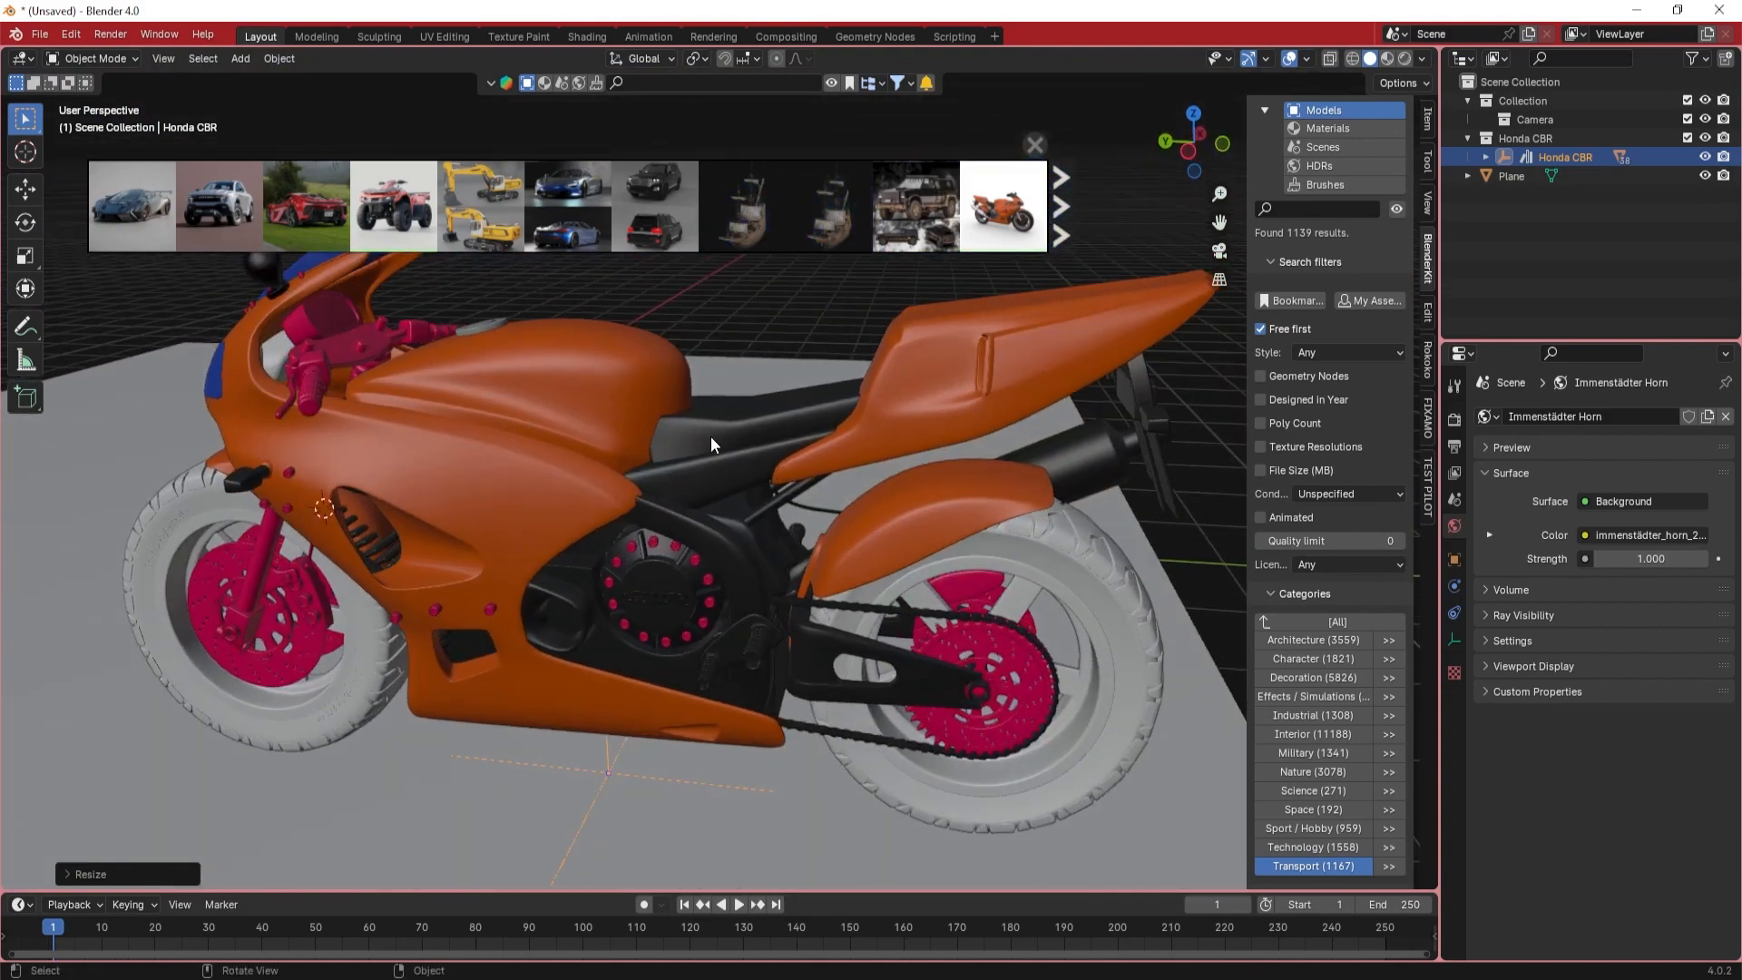
scroll(927, 334, down, 1)
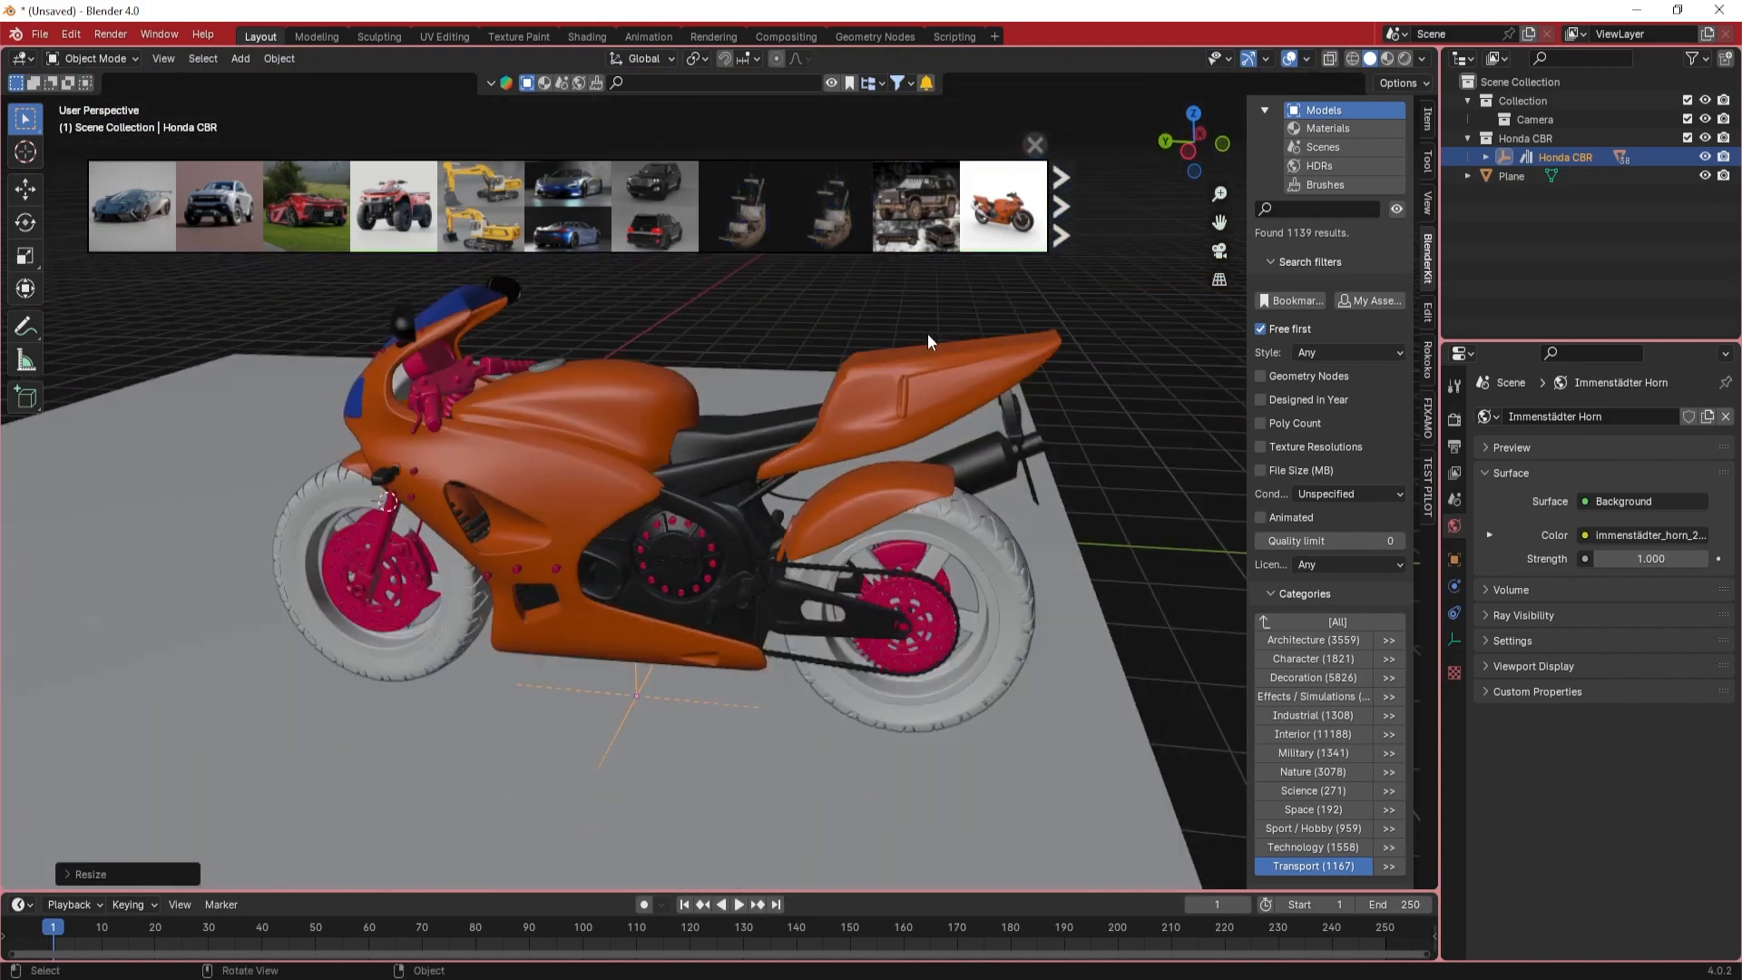
- List the BlenderKit scenes, then start a new file and discard the unsaved changes
click(1330, 142)
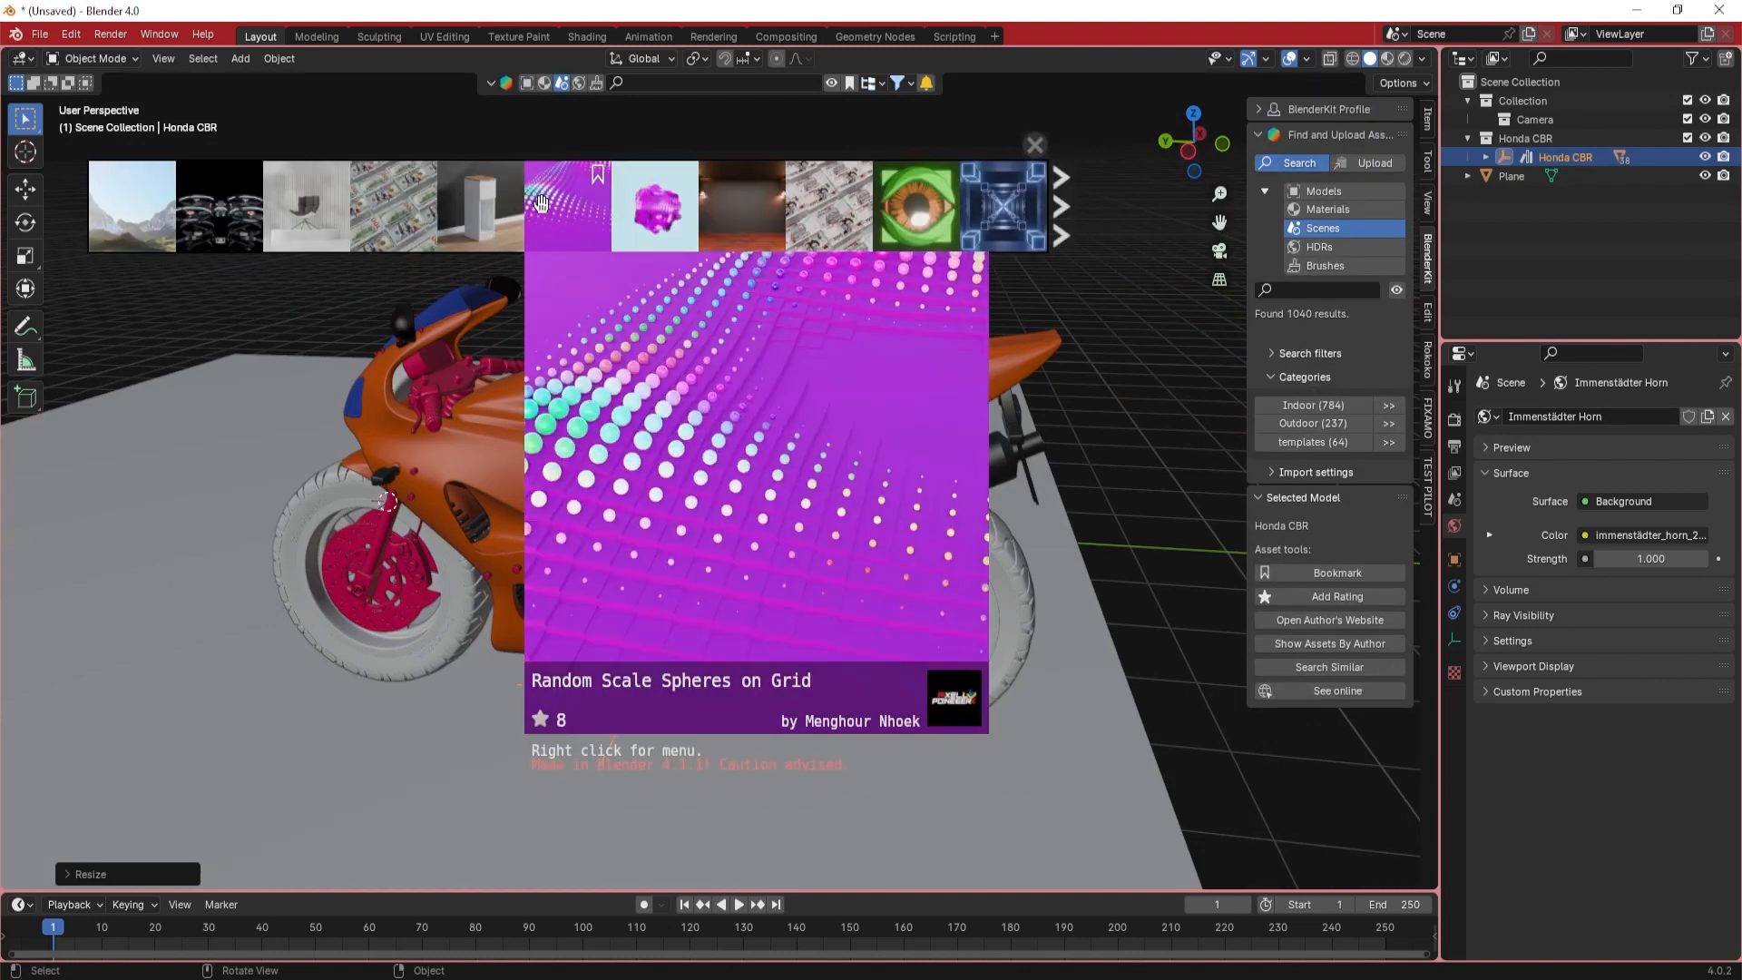
click(36, 34)
mouse_move(171, 49)
click(259, 53)
click(900, 535)
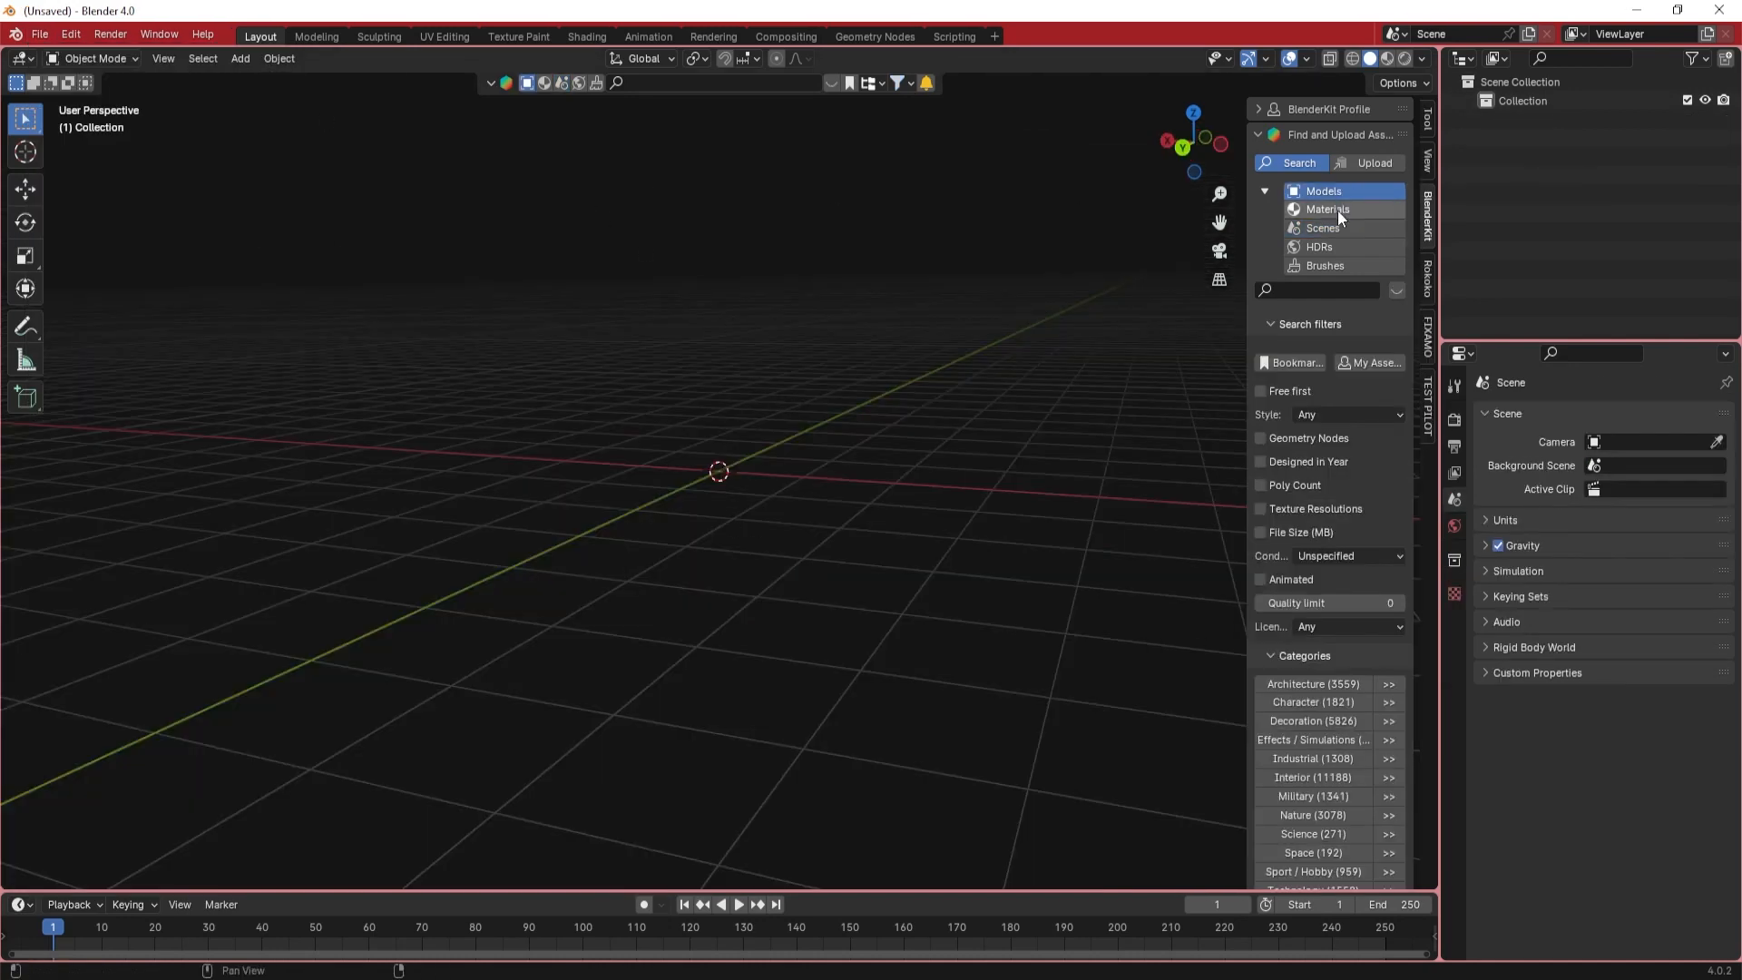
- Look through the BlenderKit material and model categories and switch the asset type to scenes
click(1337, 210)
click(1330, 191)
click(1328, 211)
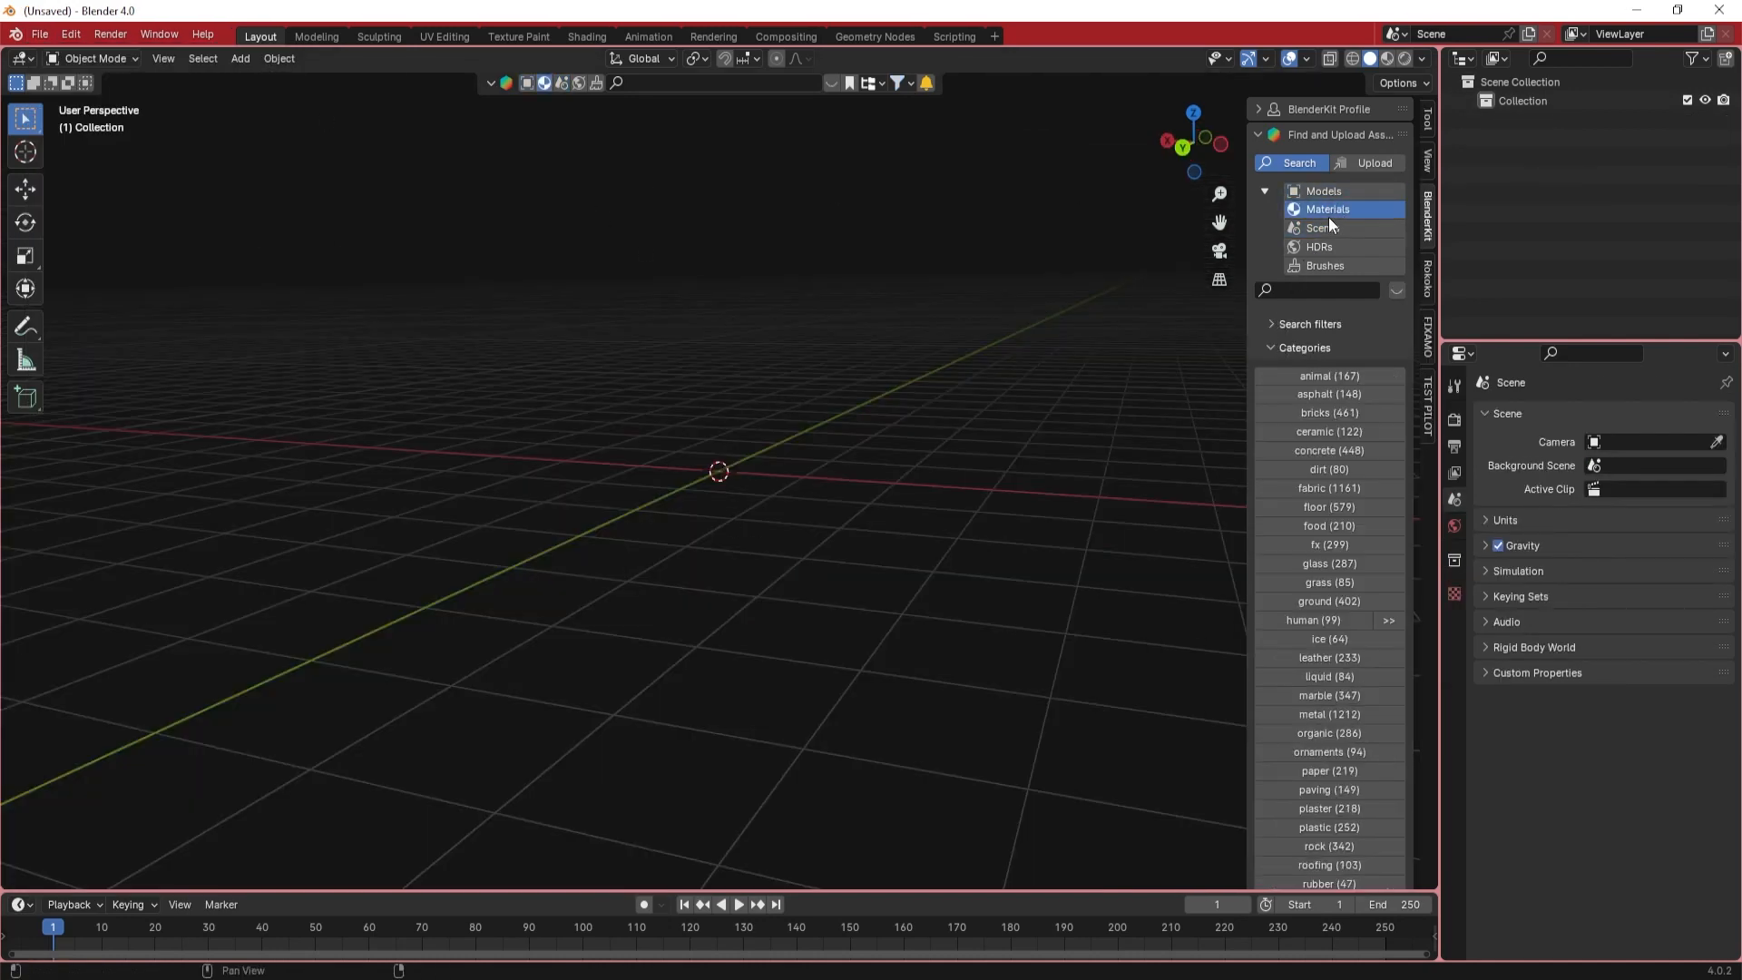
click(1329, 226)
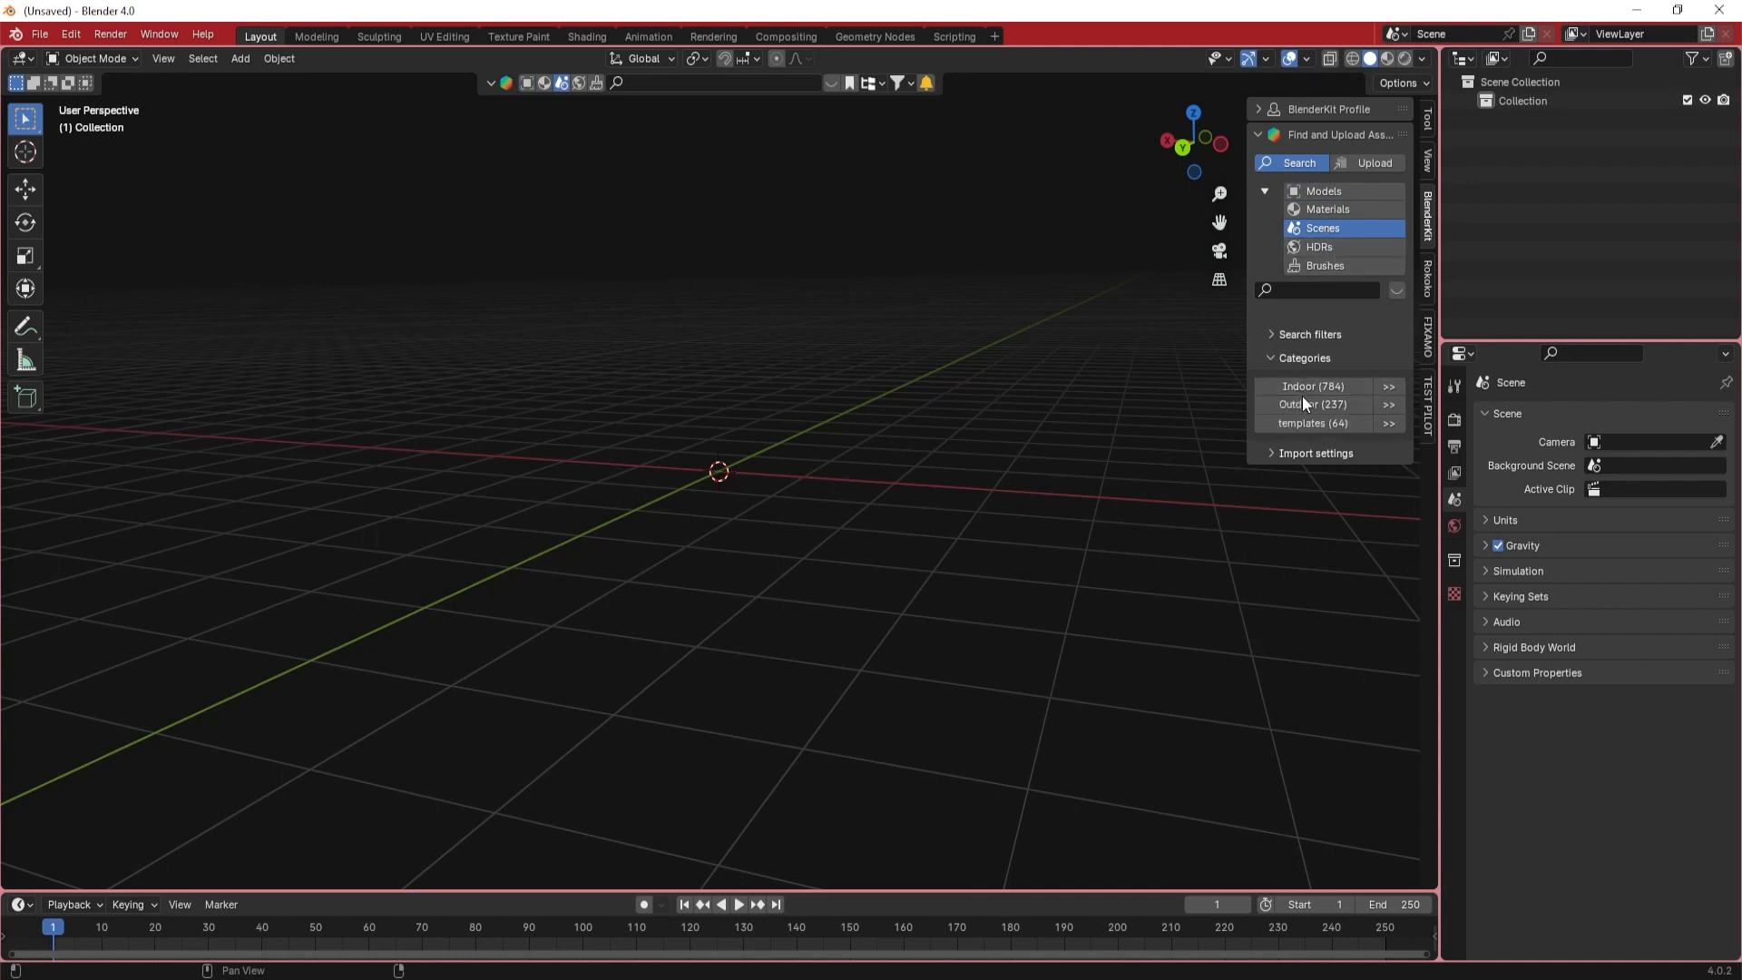
- Browse the BlenderKit scene results in the templates category and across all categories
click(1303, 421)
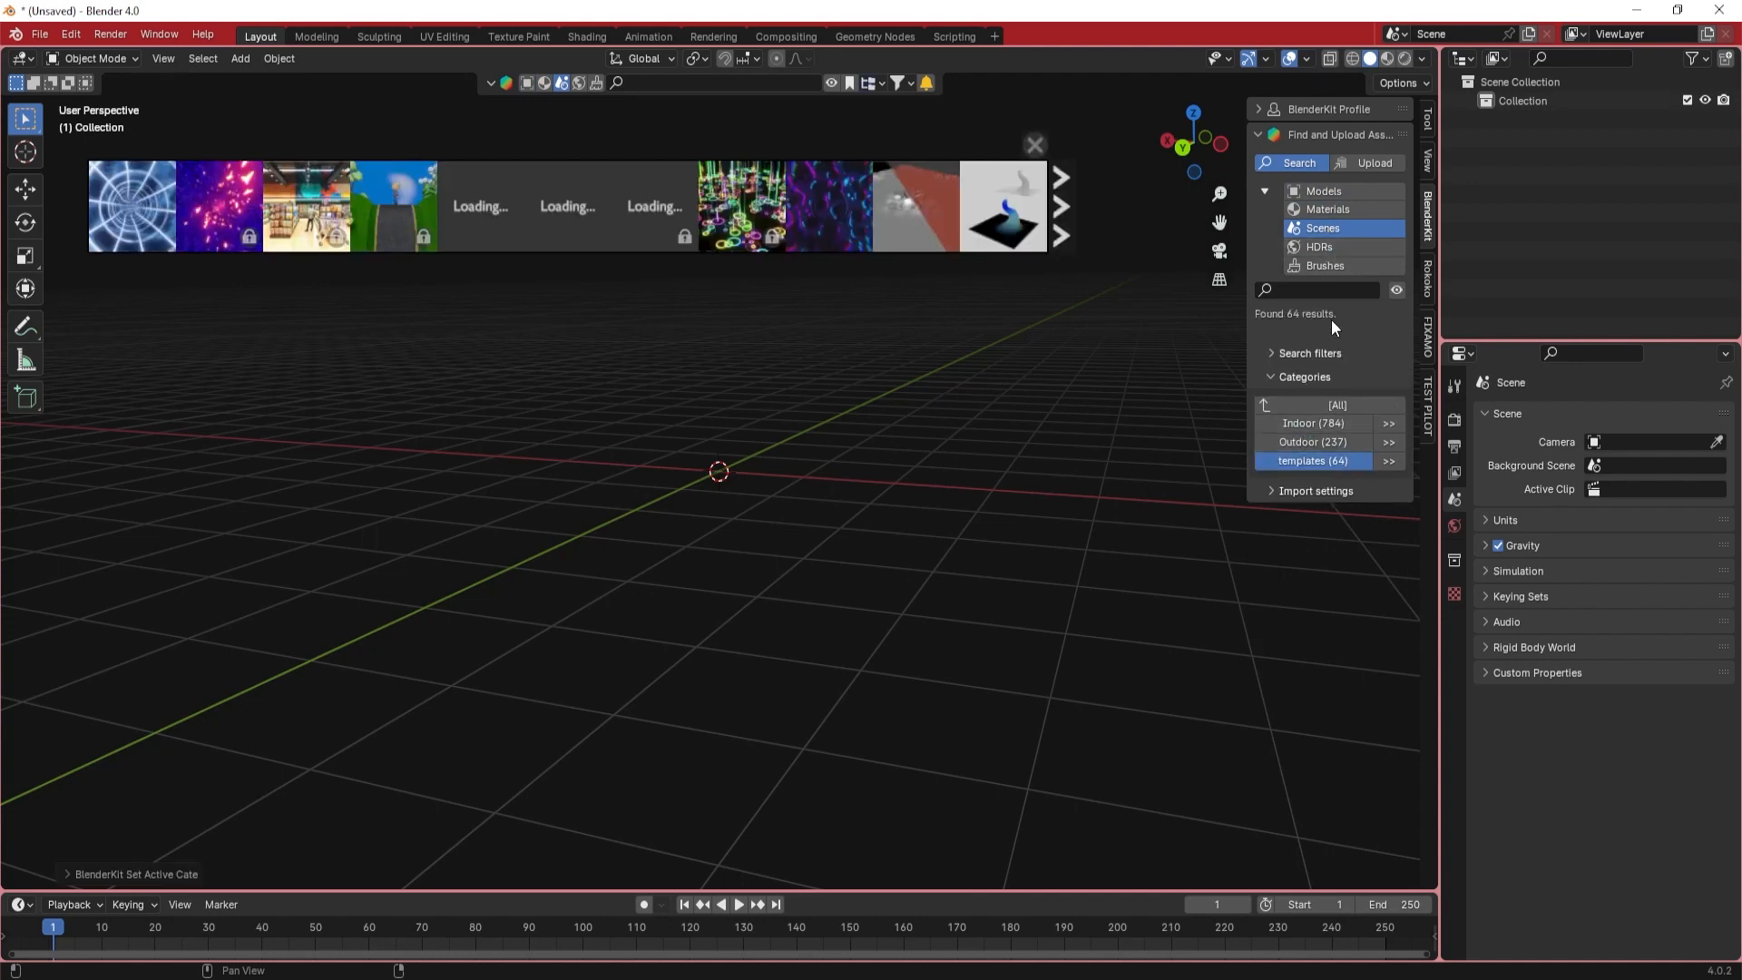
click(1066, 224)
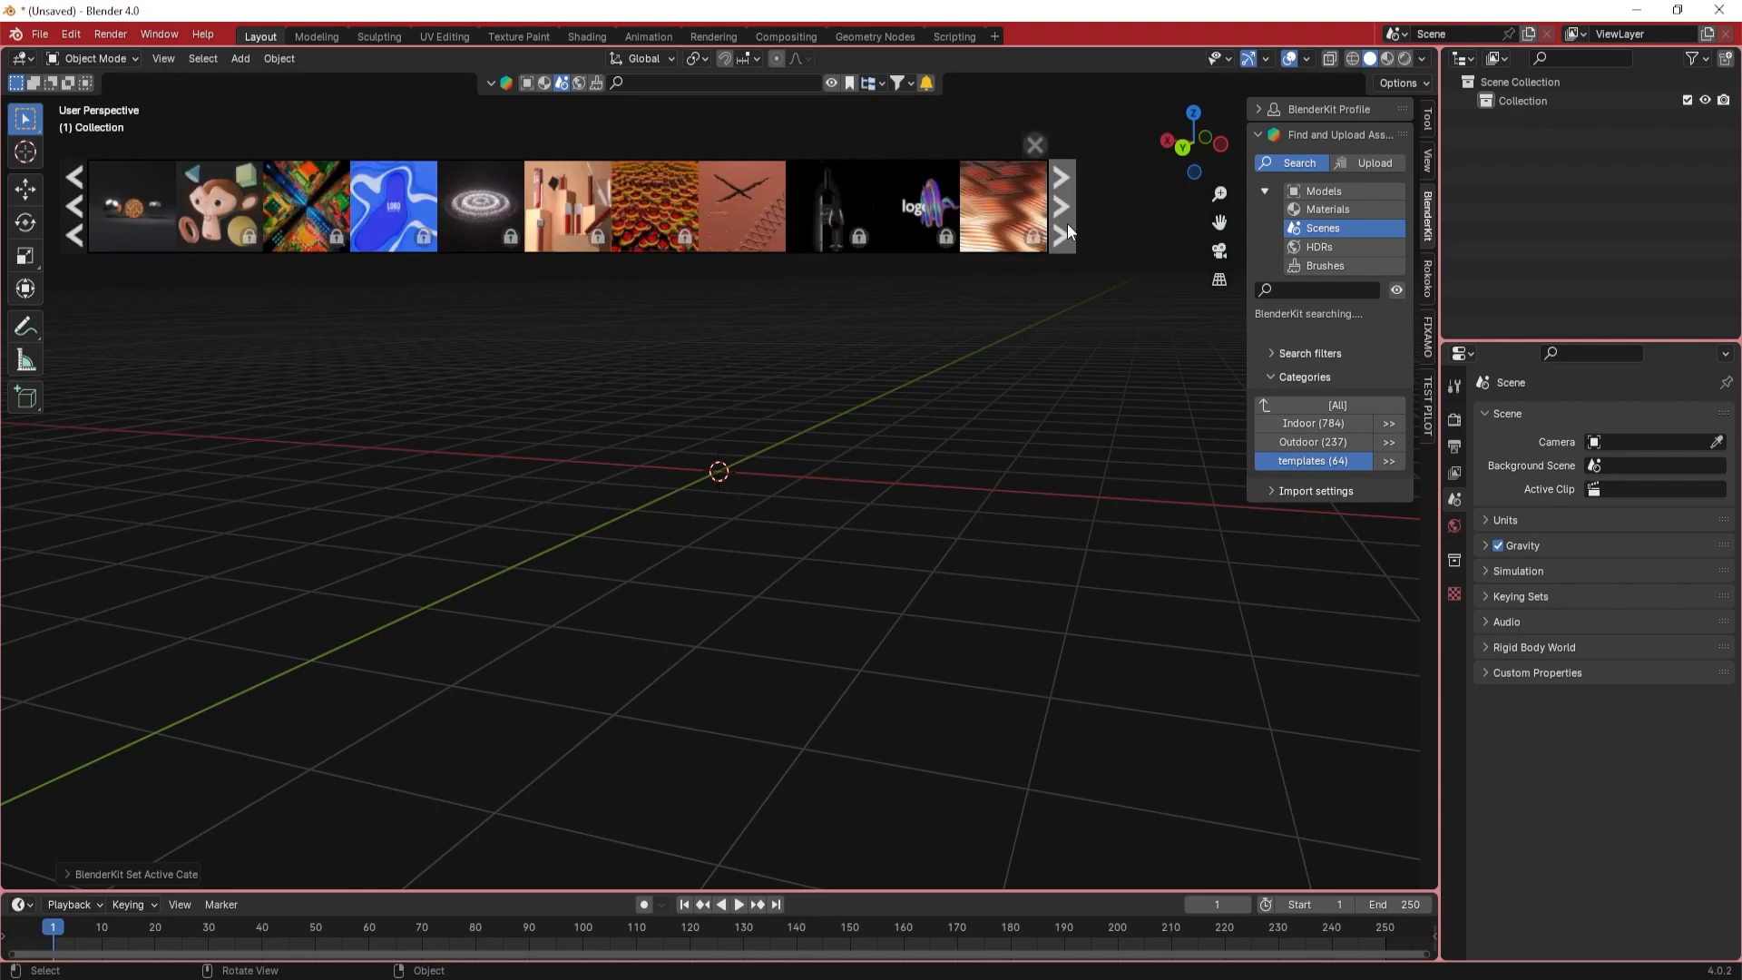
click(1320, 405)
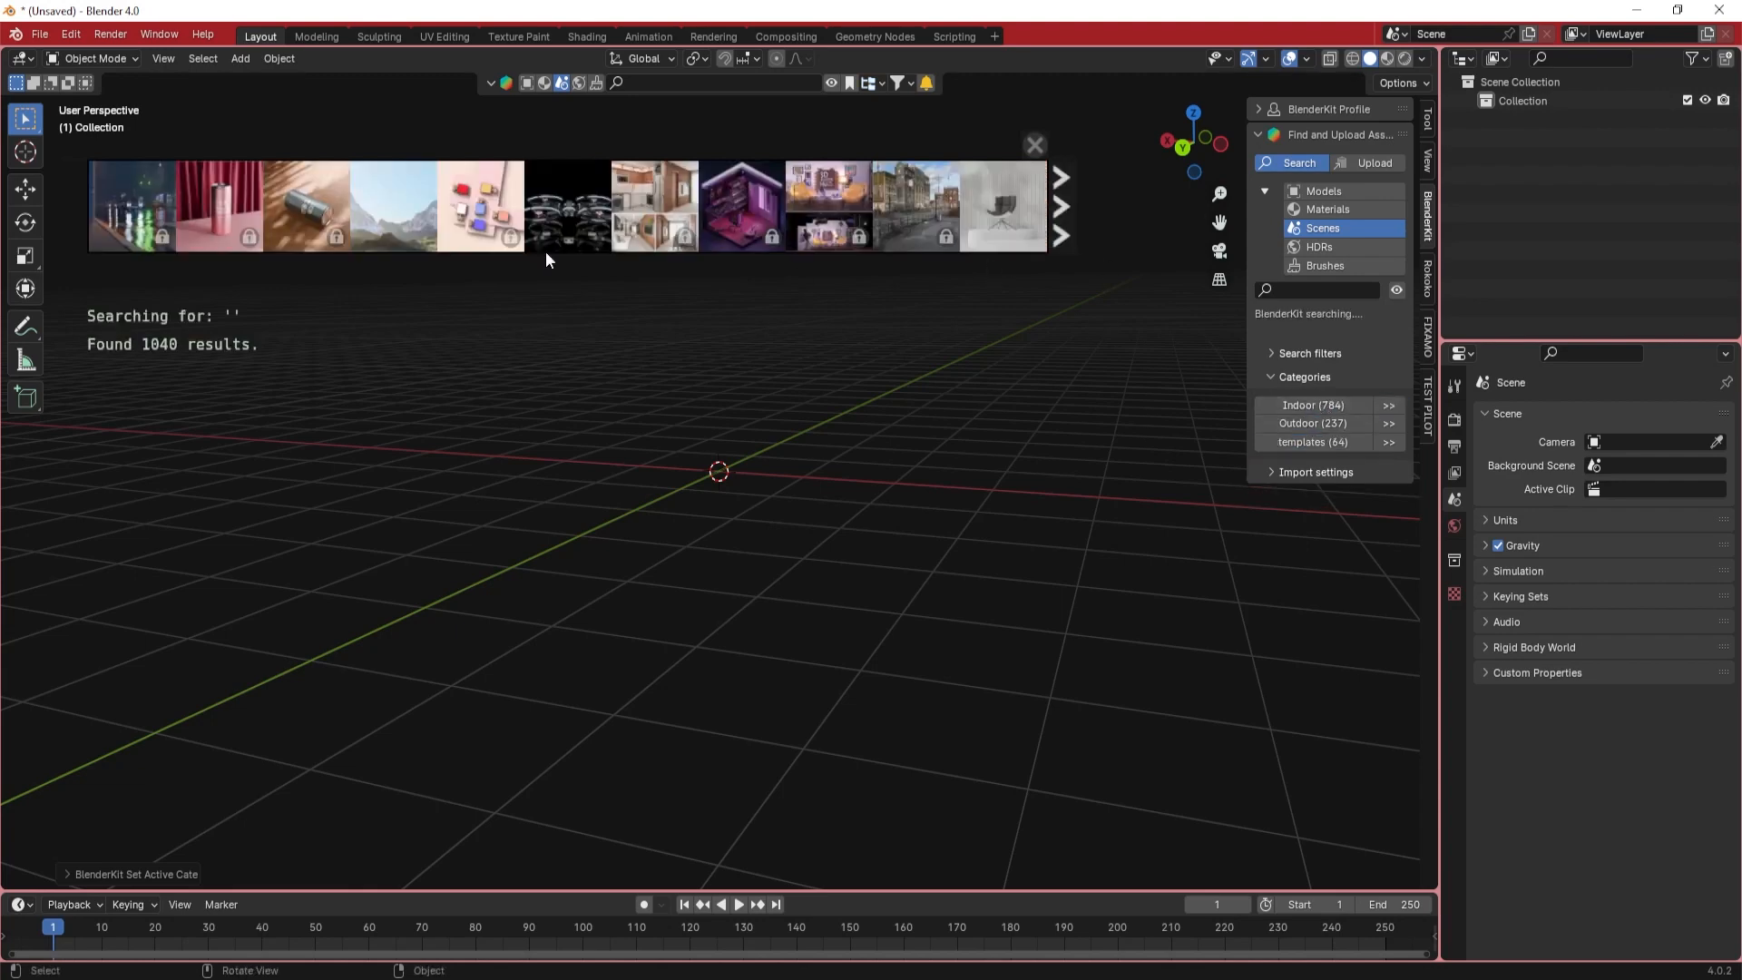
click(1067, 229)
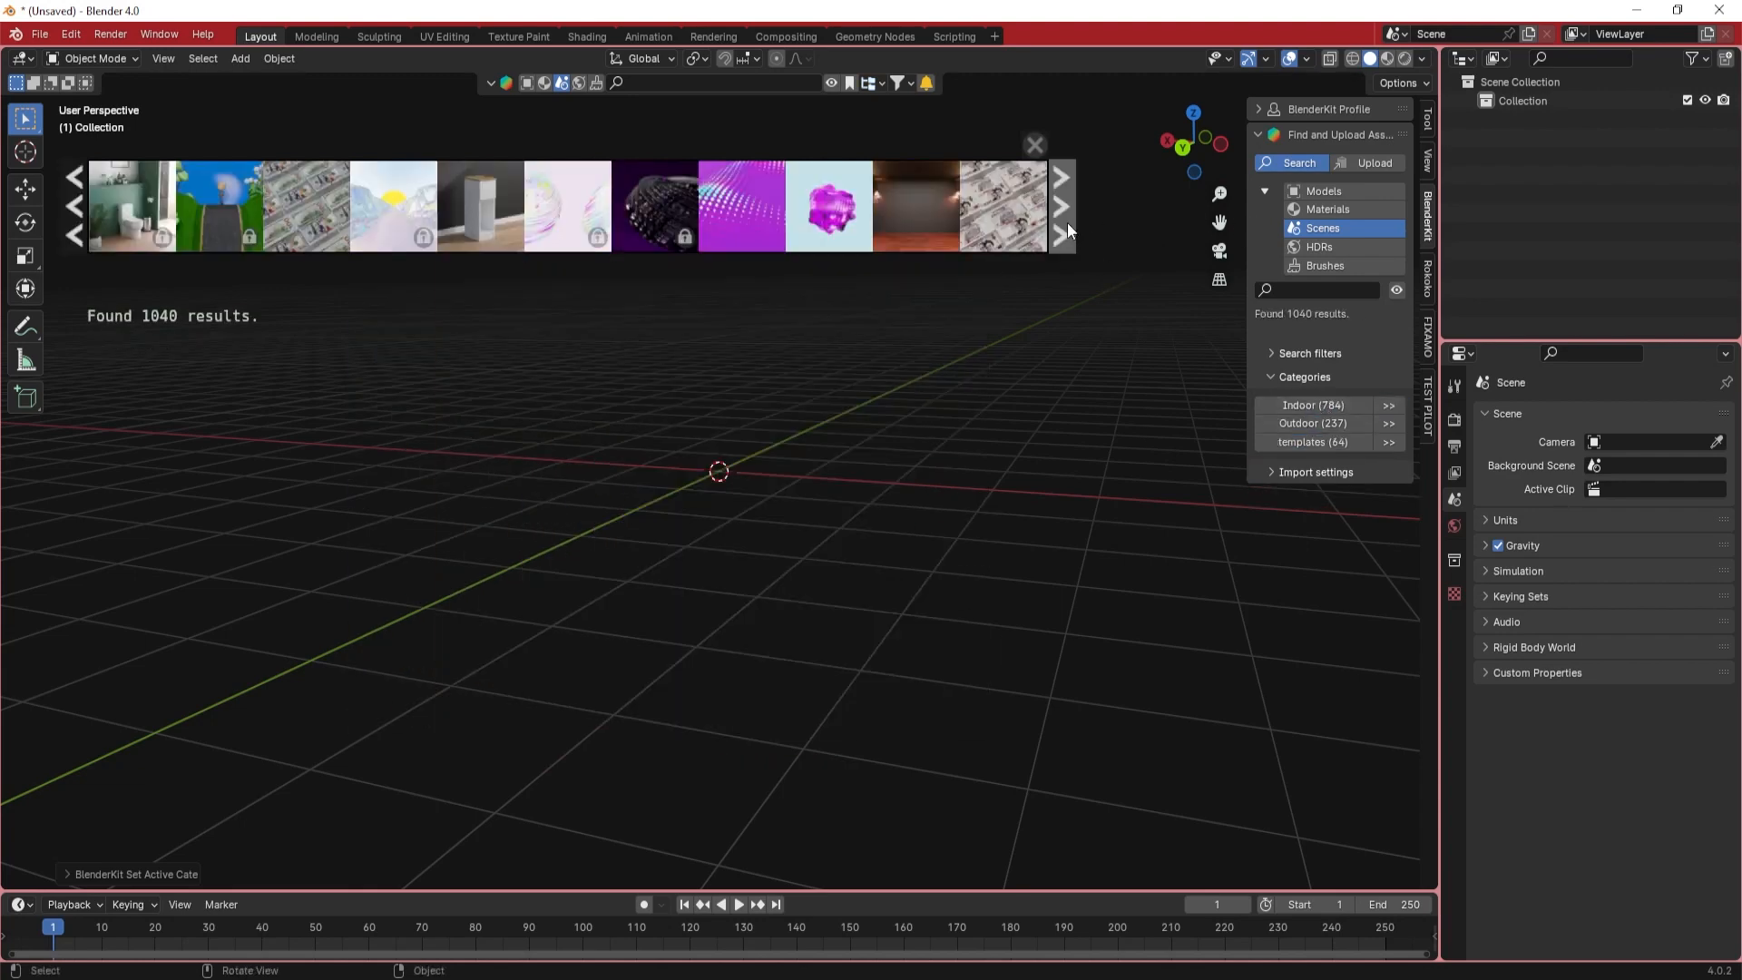
click(1067, 227)
click(1067, 227)
click(1067, 227)
click(1067, 227)
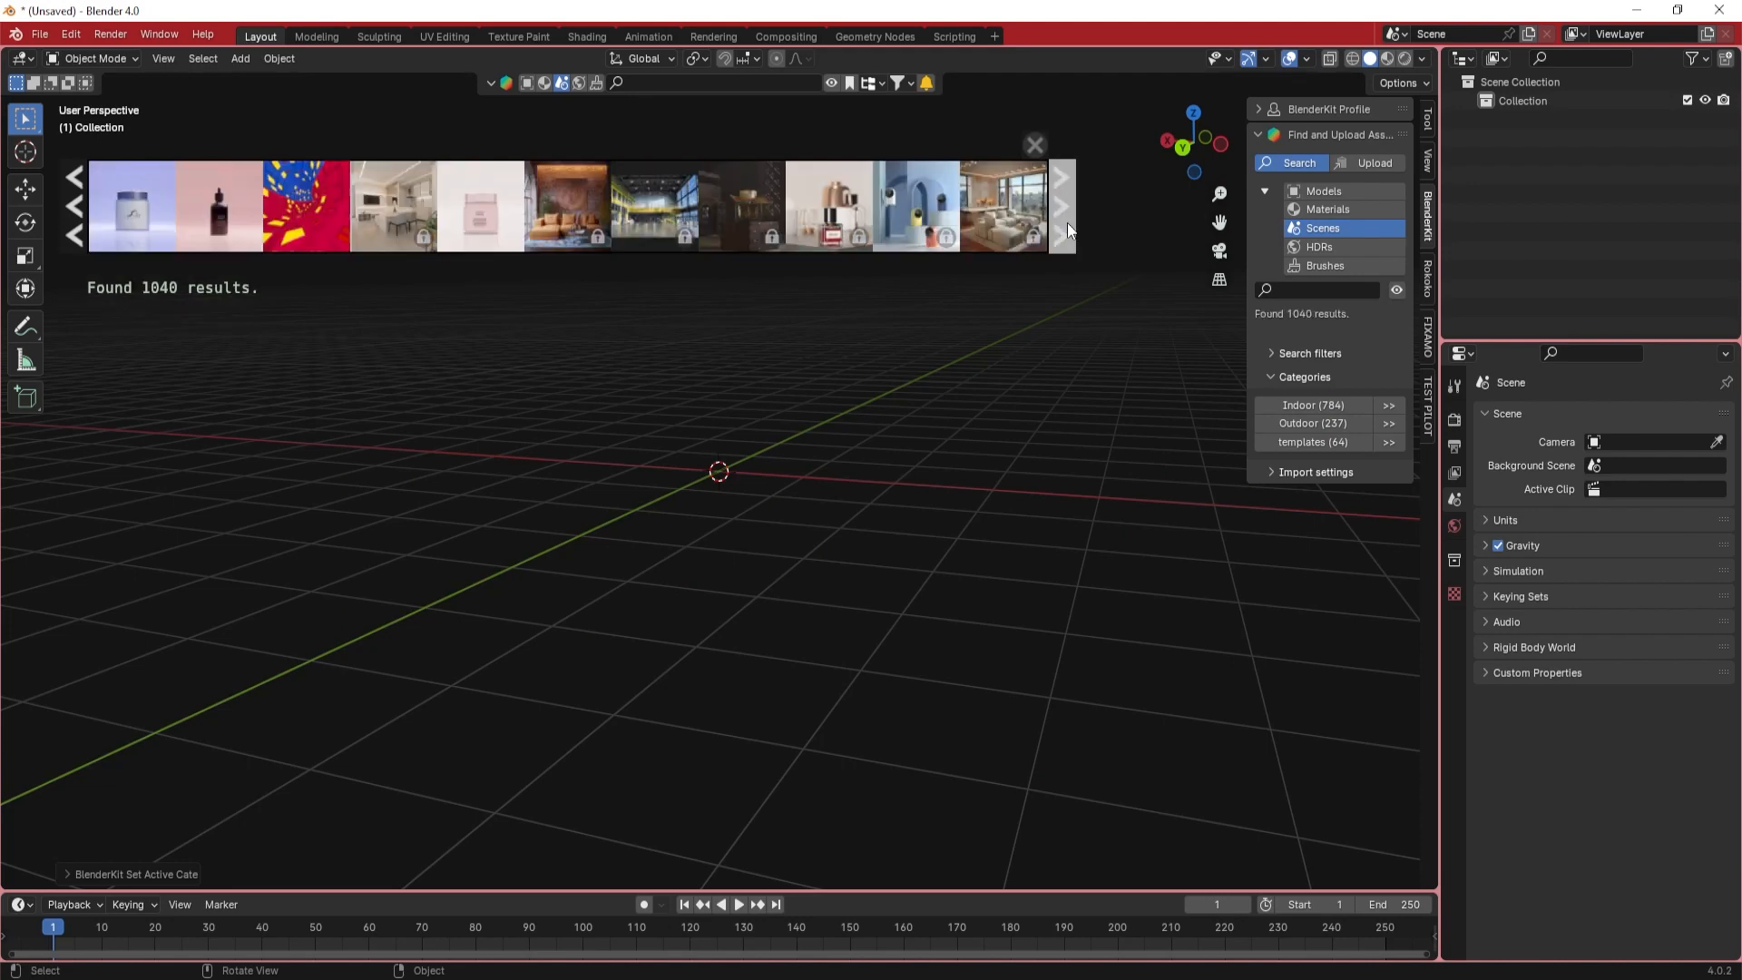
click(1067, 227)
- Enable Free first in the scene search filters and append the Face cream scene, switching to it after download
click(1290, 353)
click(1279, 416)
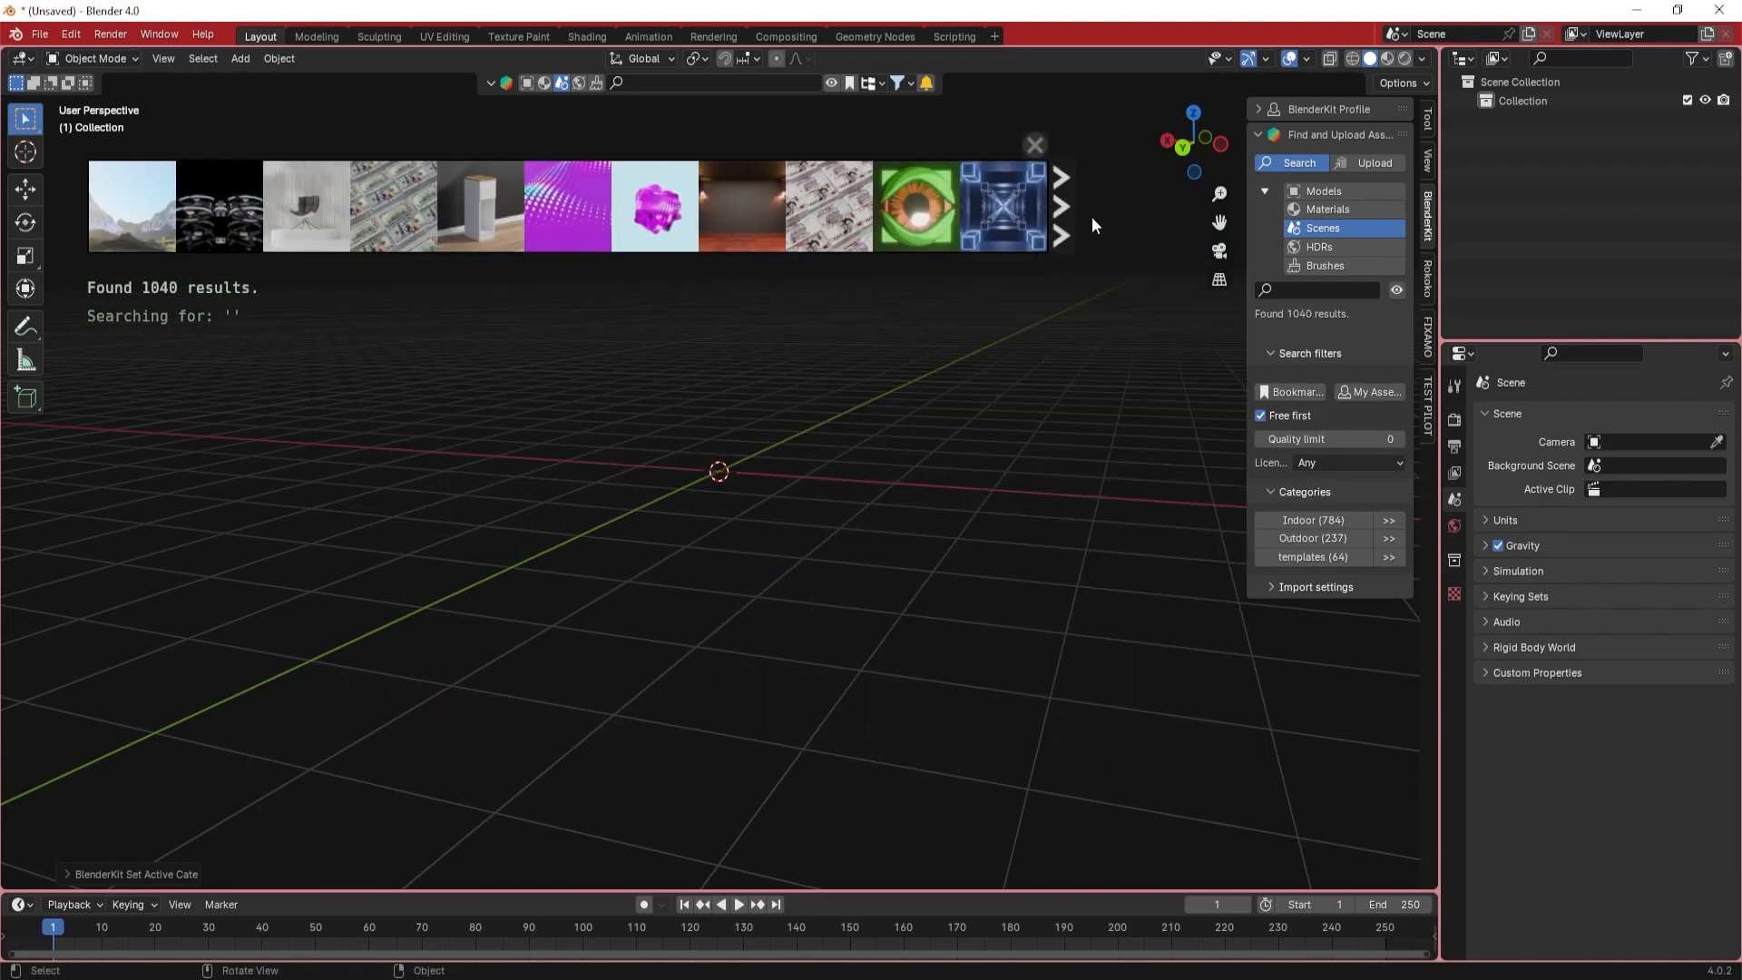
click(1074, 226)
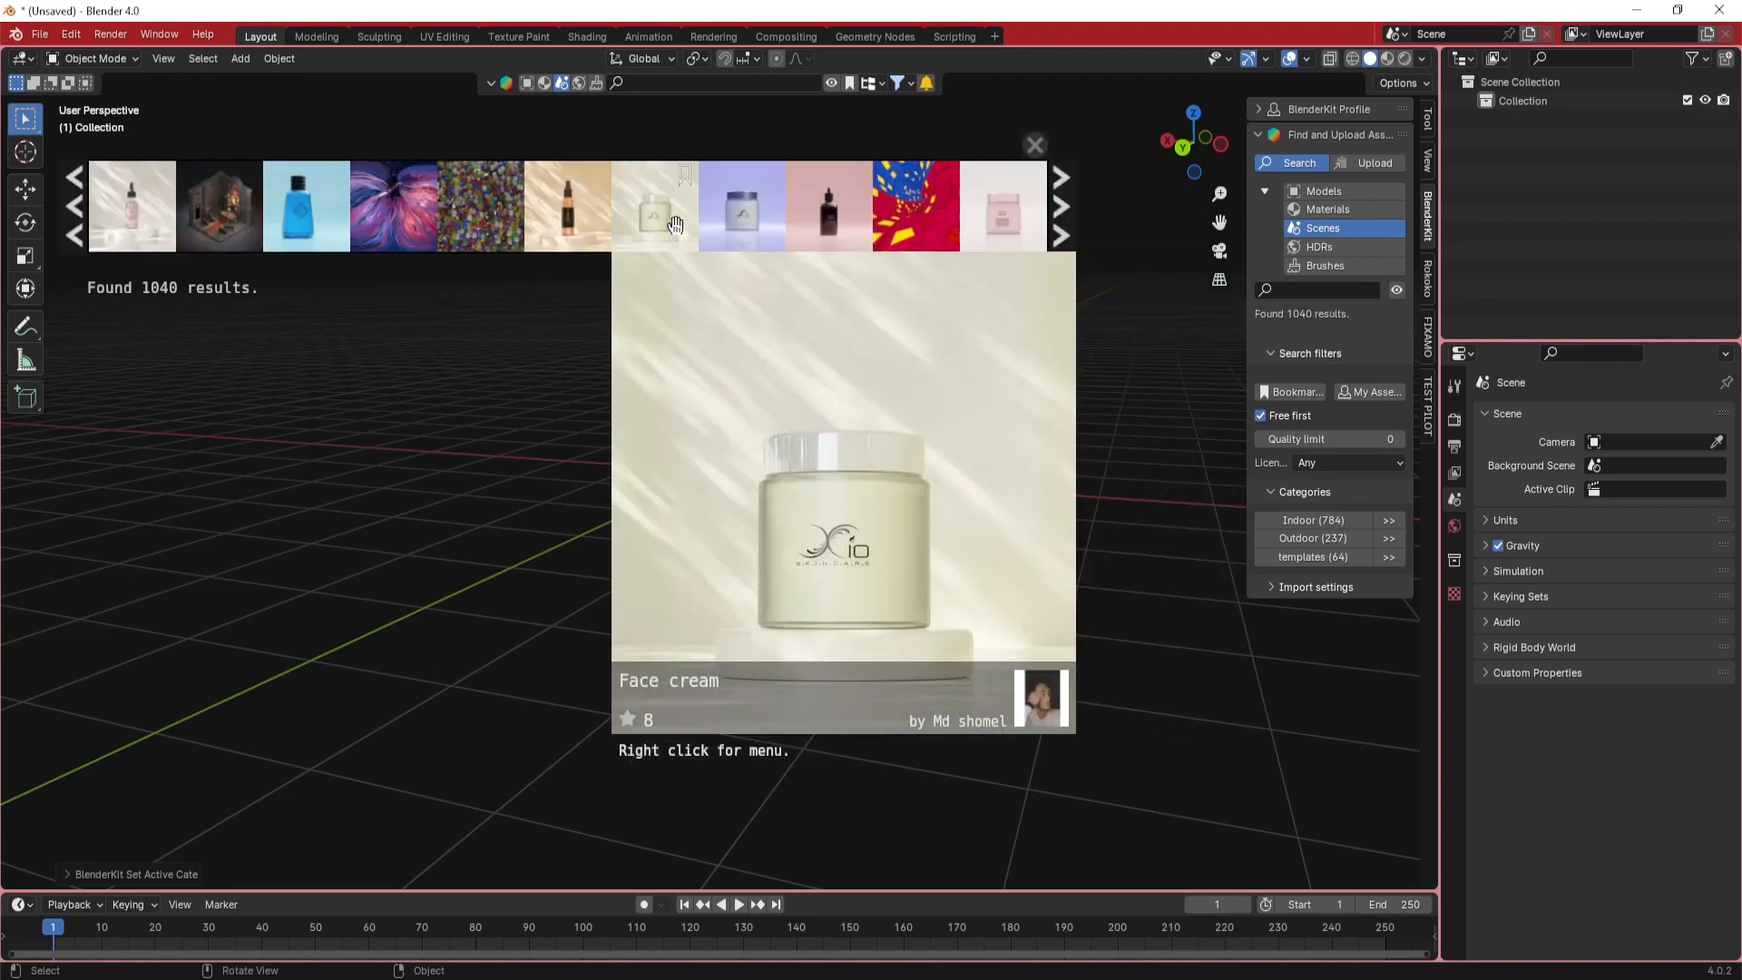
click(669, 231)
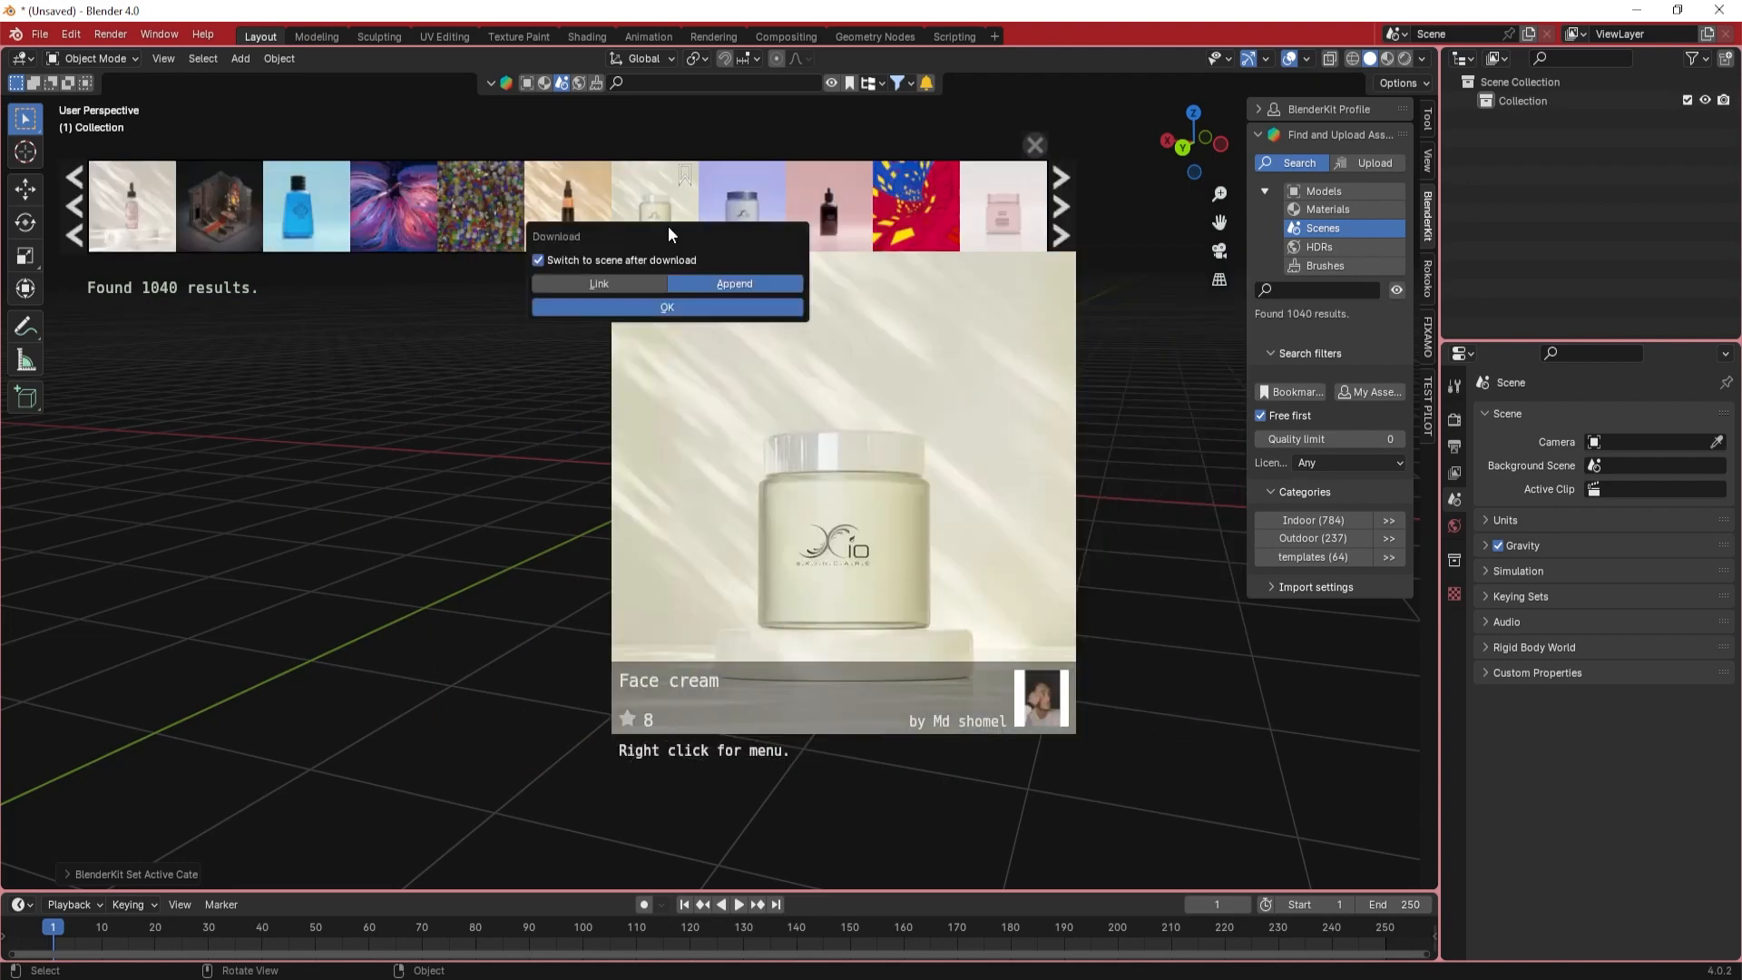
click(624, 307)
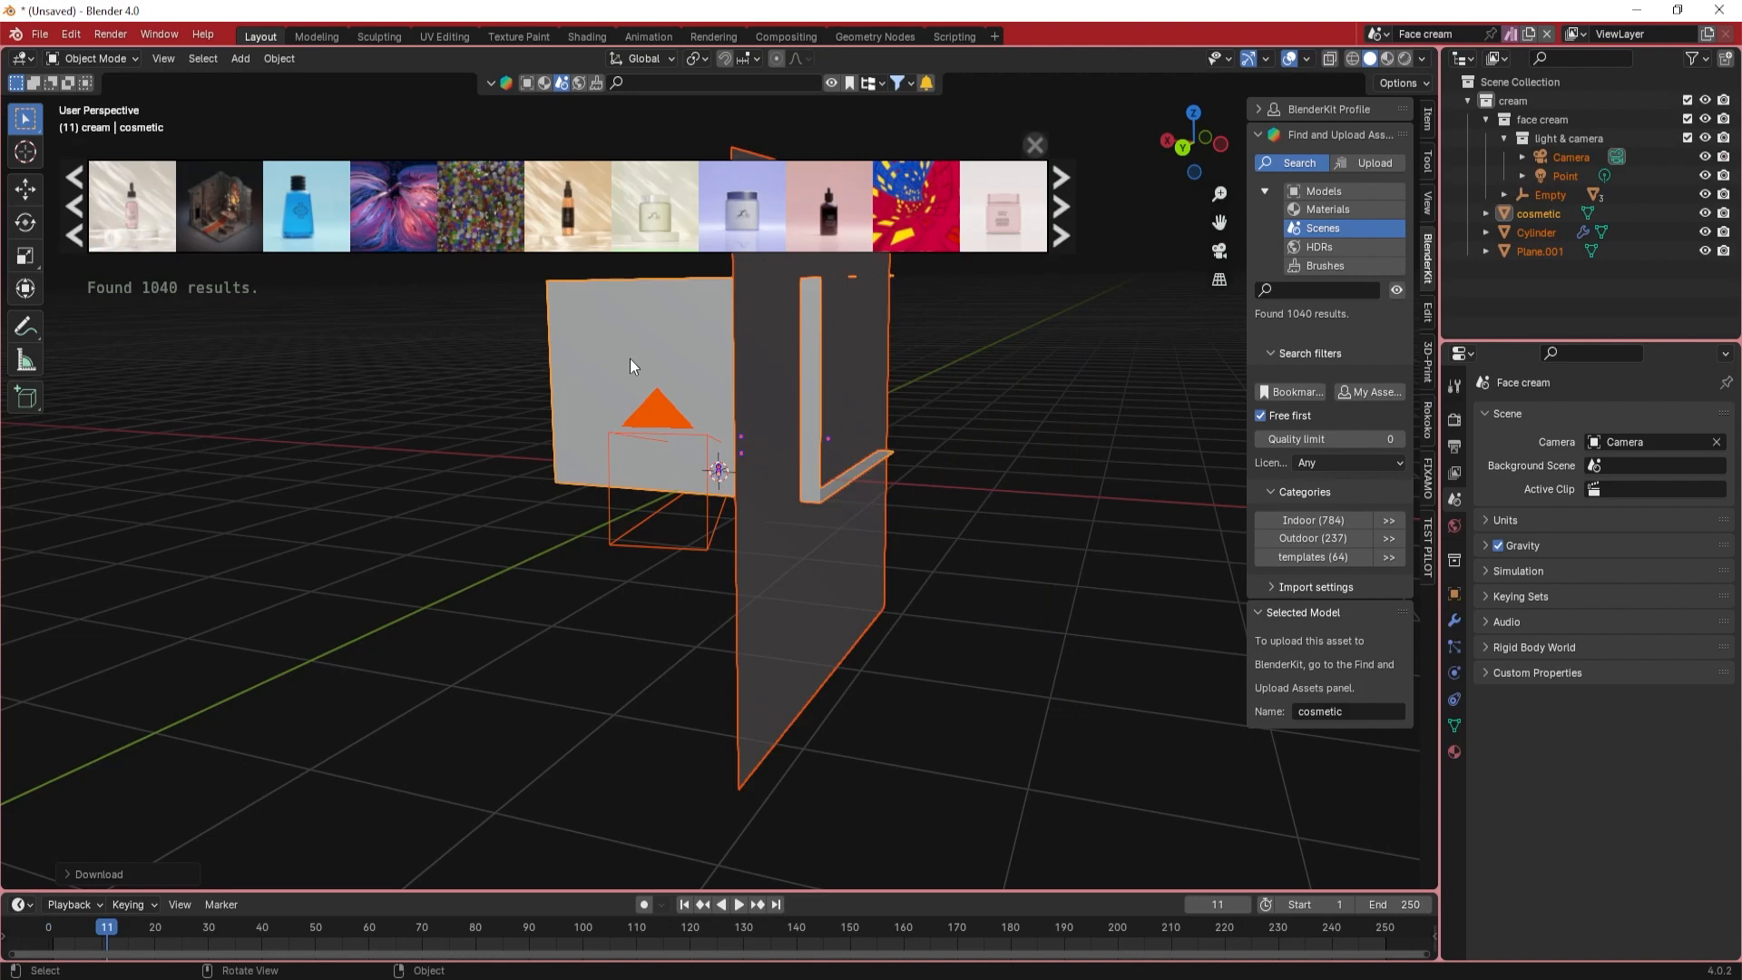
- View the Face cream scene through its camera in rendered shading, with the search results closed and all objects deselected
middle_drag(635, 350, 637, 393)
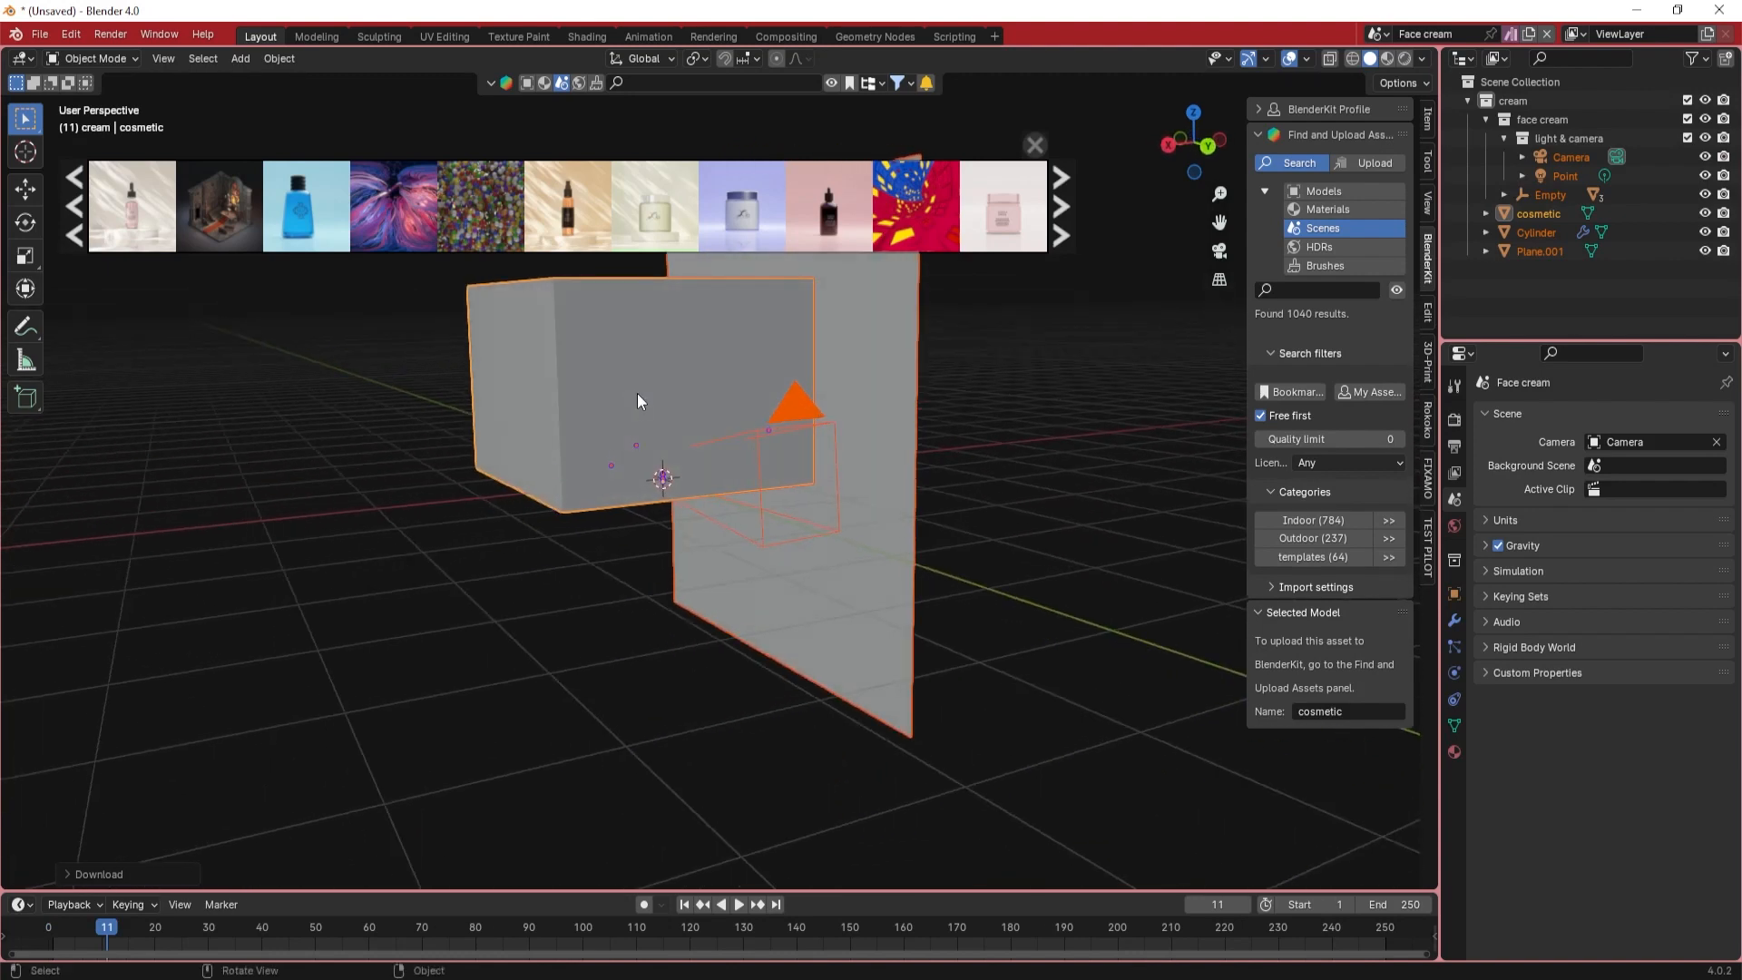
key(KP_0)
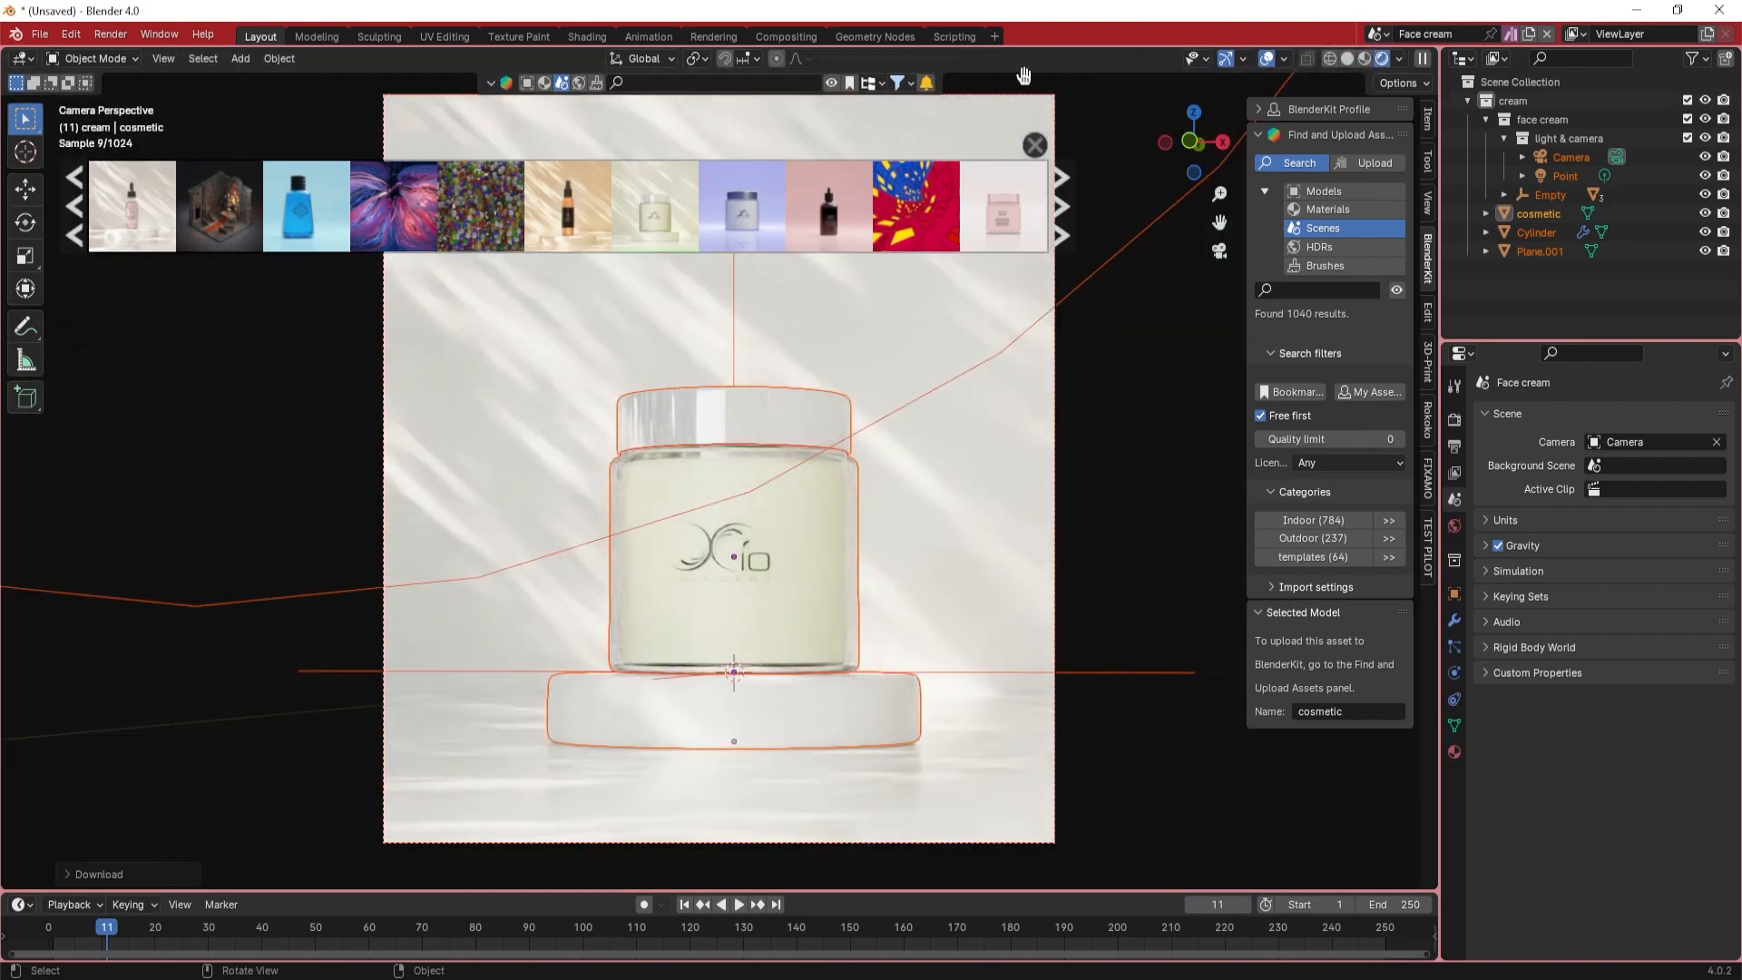
click(1034, 145)
middle_drag(898, 393, 884, 435)
scroll(884, 435, down, 3)
key(KP_0)
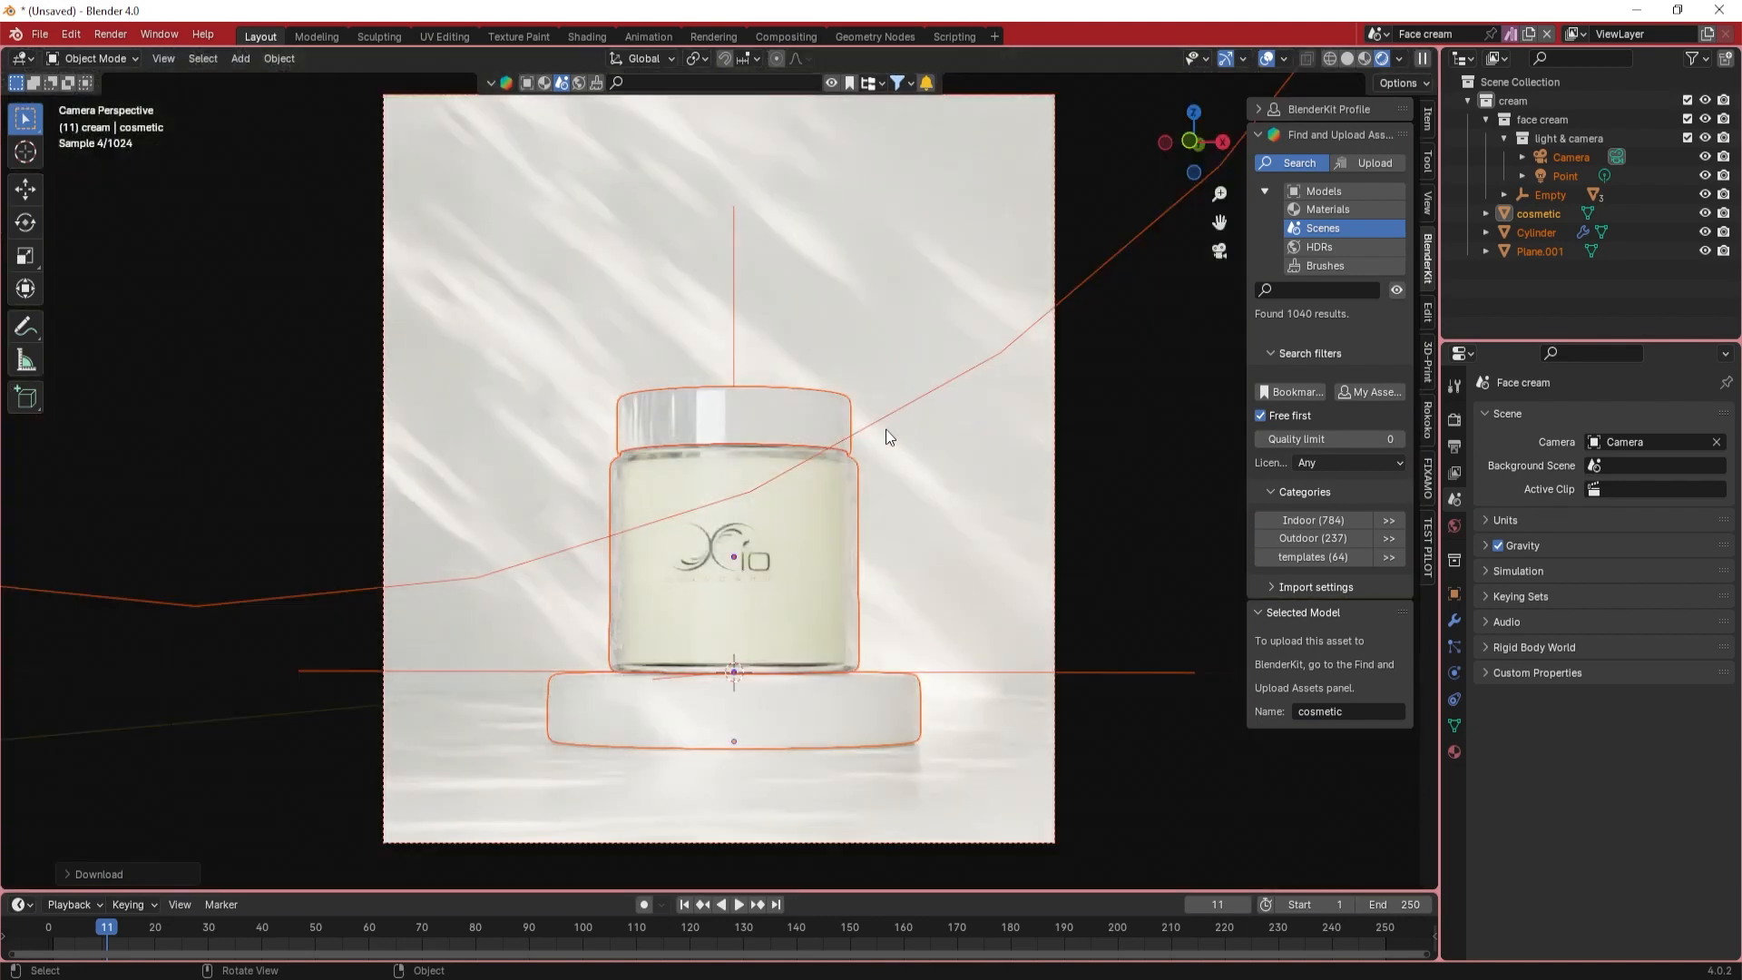
click(1214, 457)
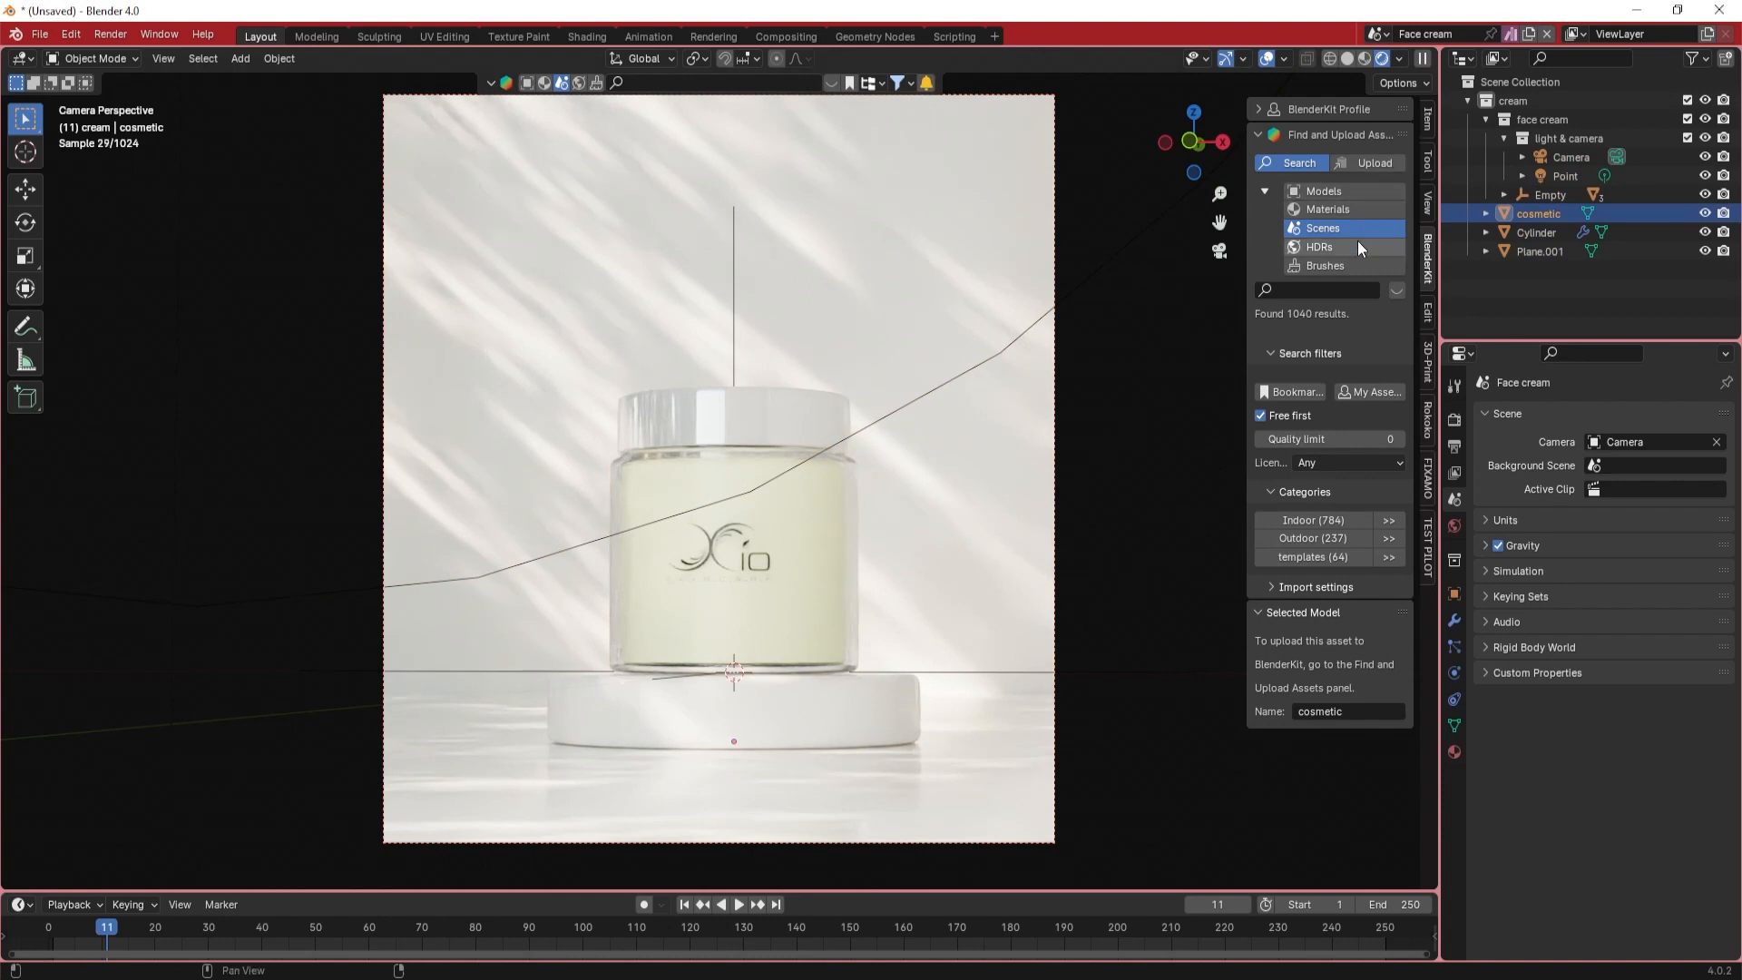
- Apply a stone brick material from the BlenderKit concrete category to the wall and floor backdrop and view it through the camera
click(1325, 266)
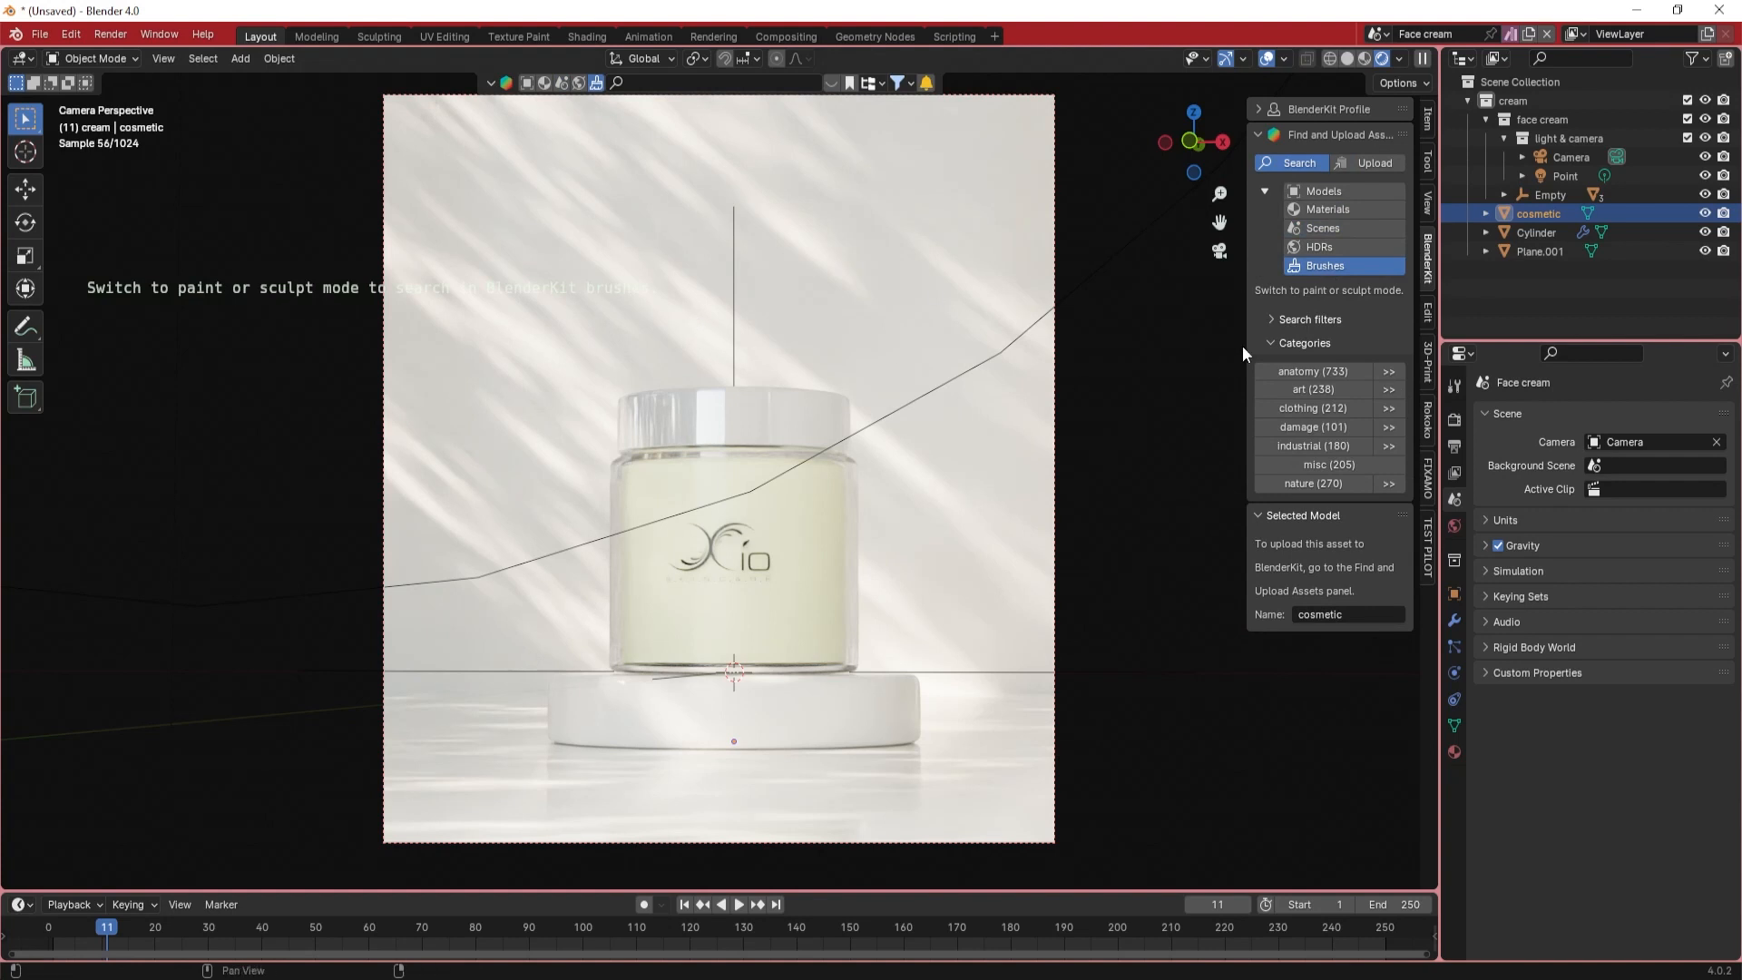
click(1308, 230)
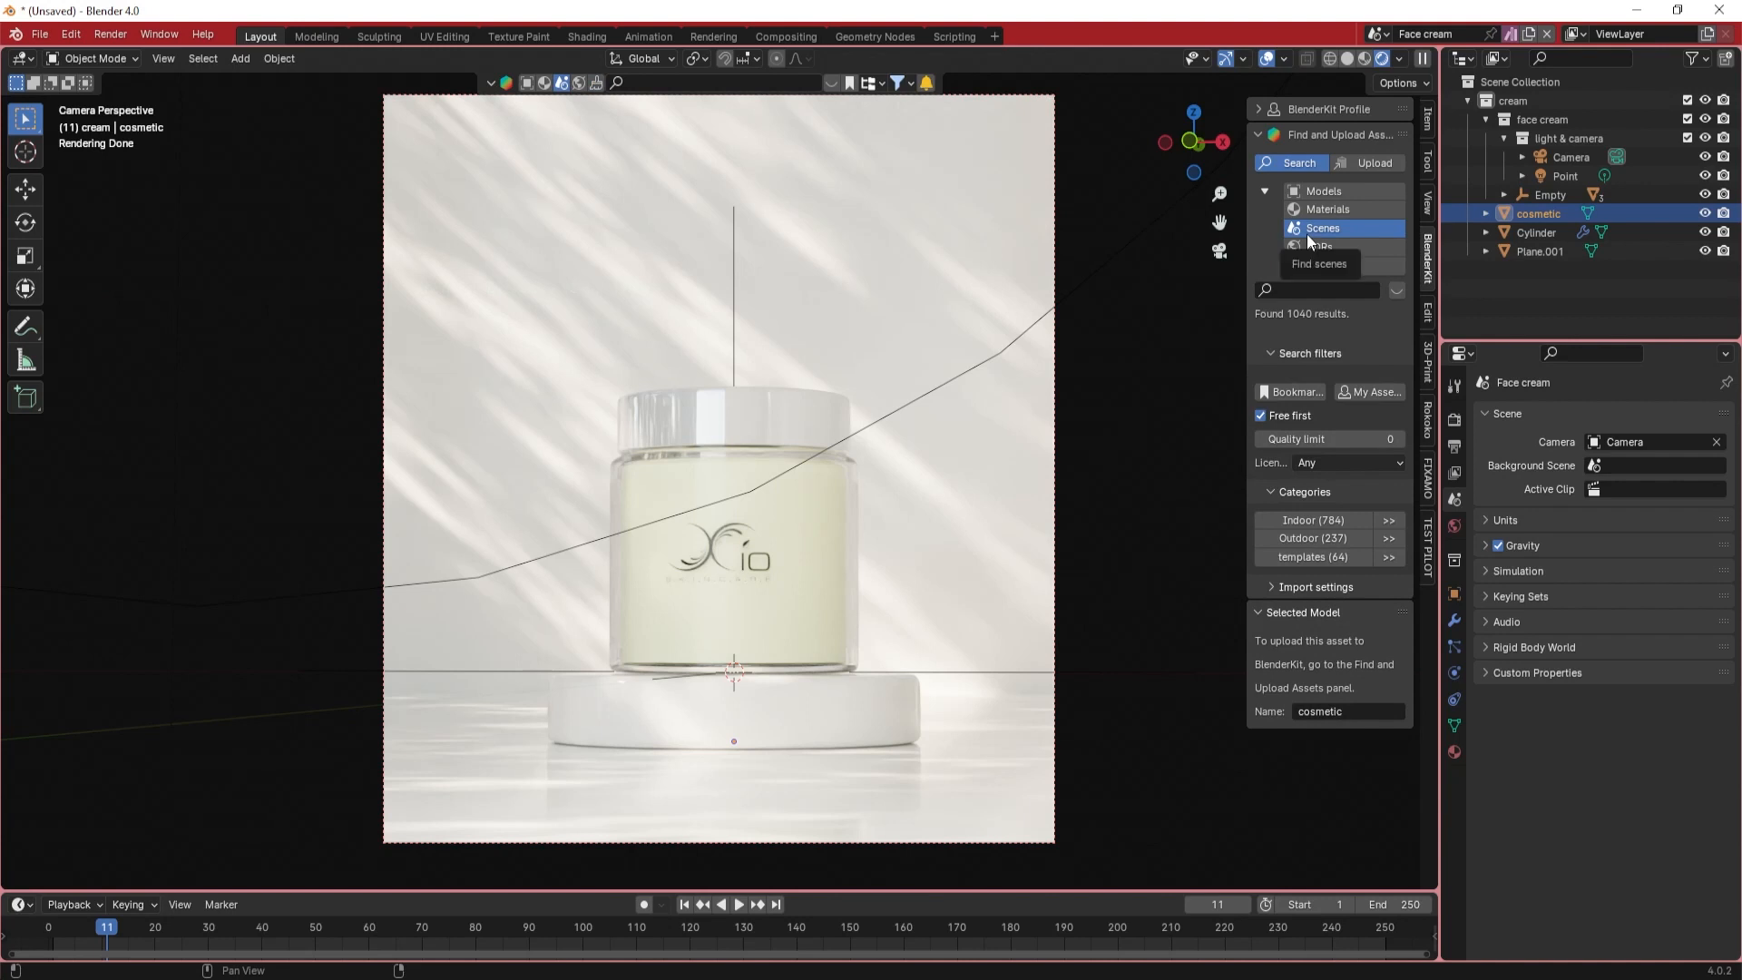
click(1321, 214)
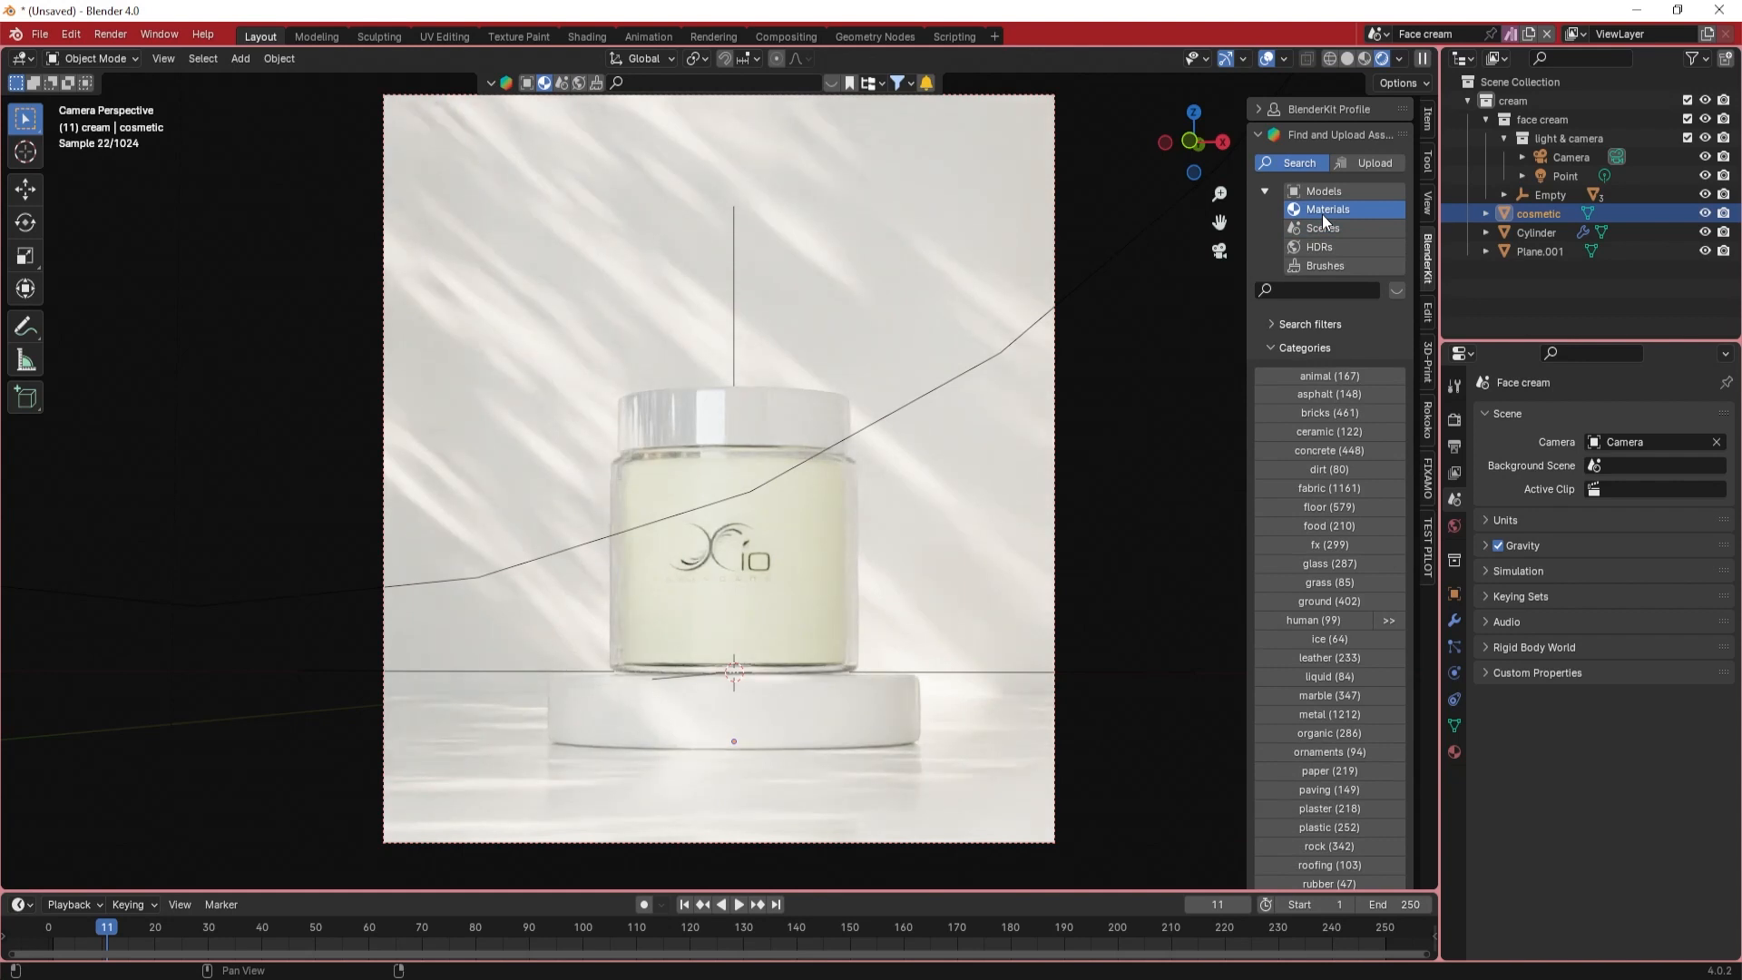
click(1342, 447)
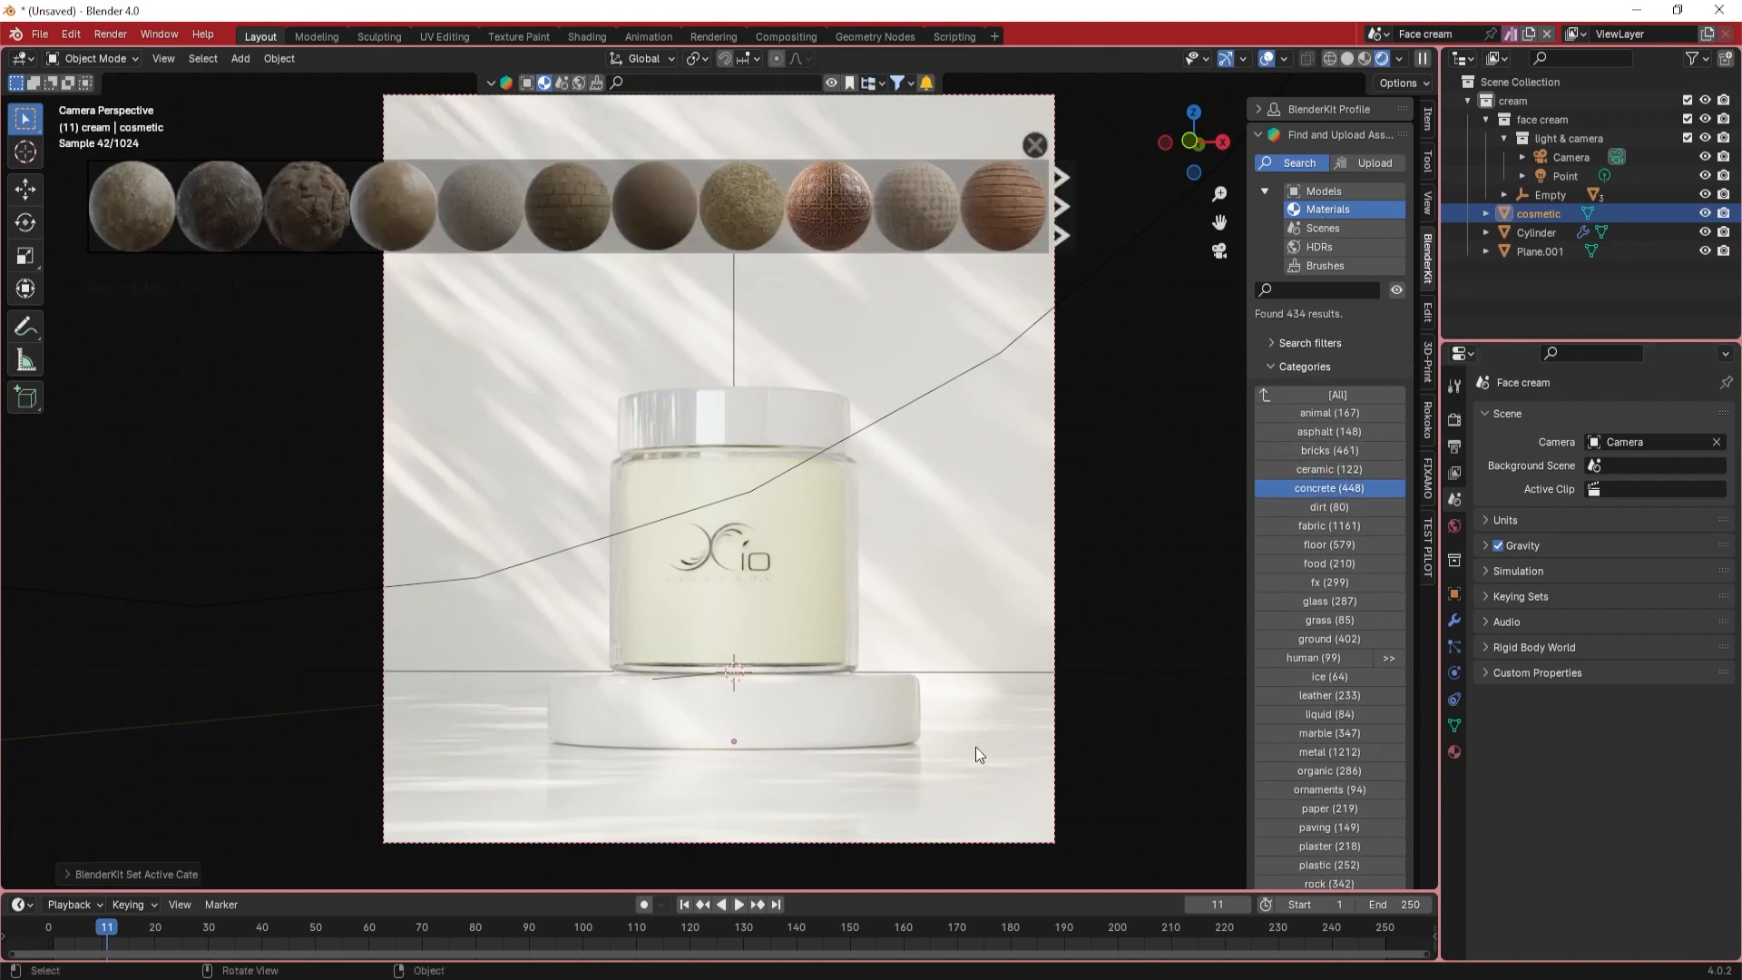
middle_drag(976, 745, 996, 639)
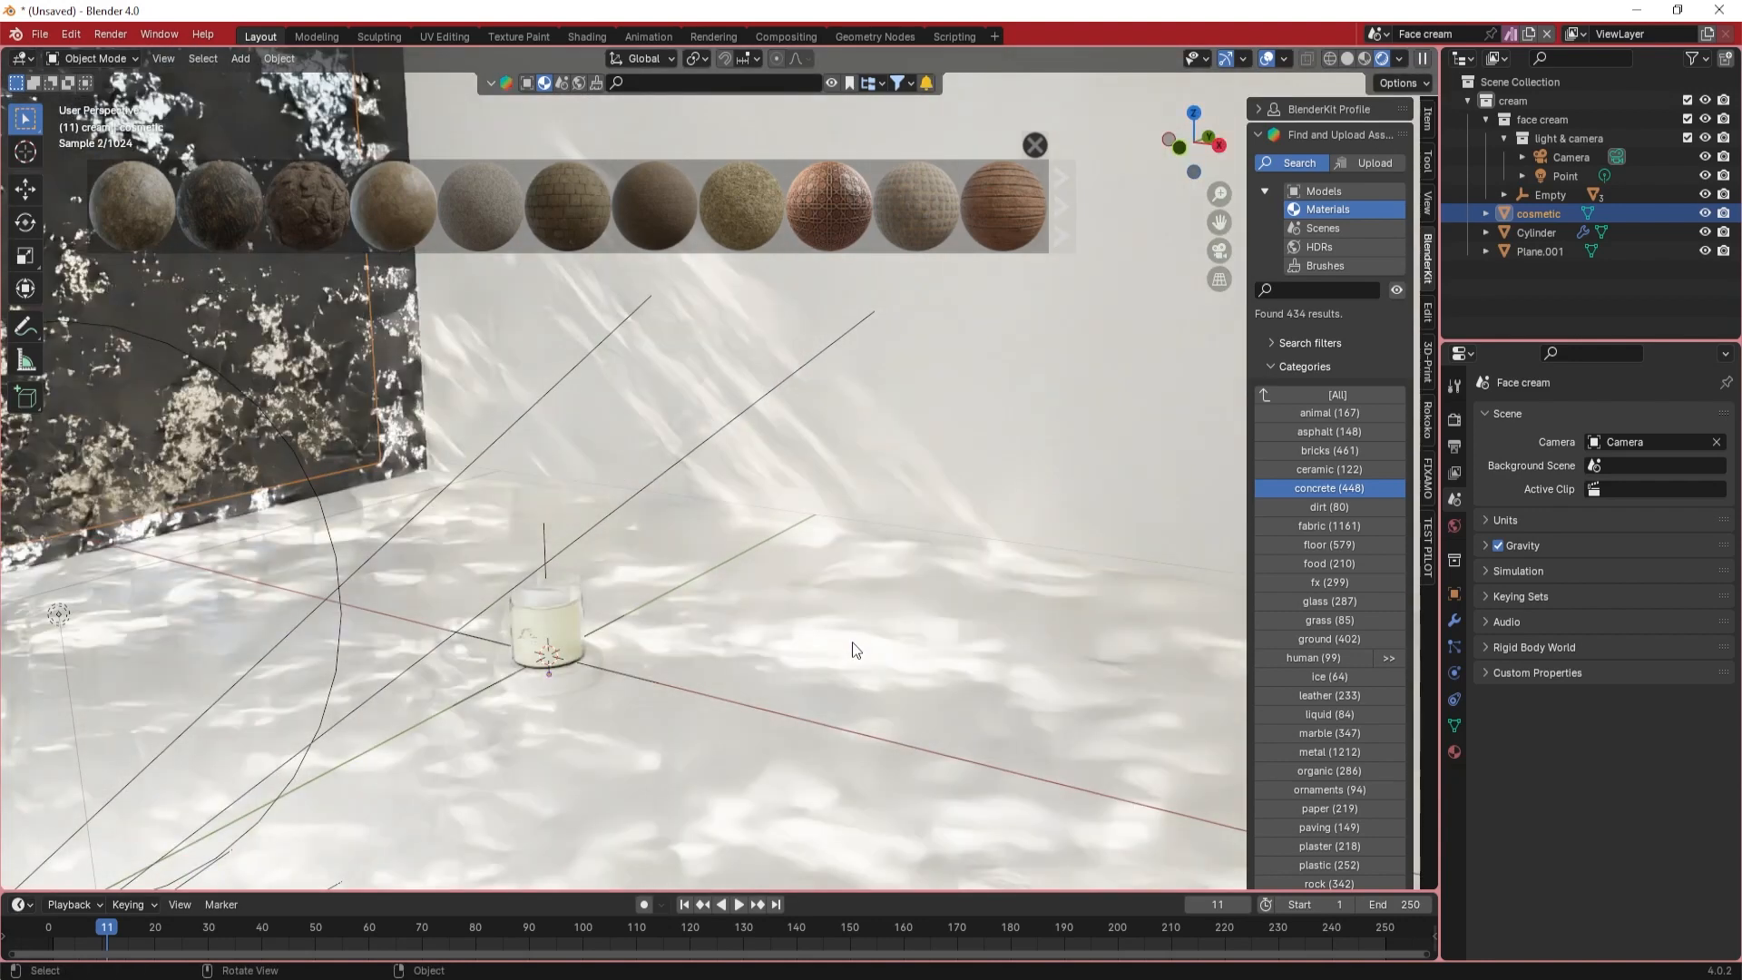
drag(567, 207, 549, 626)
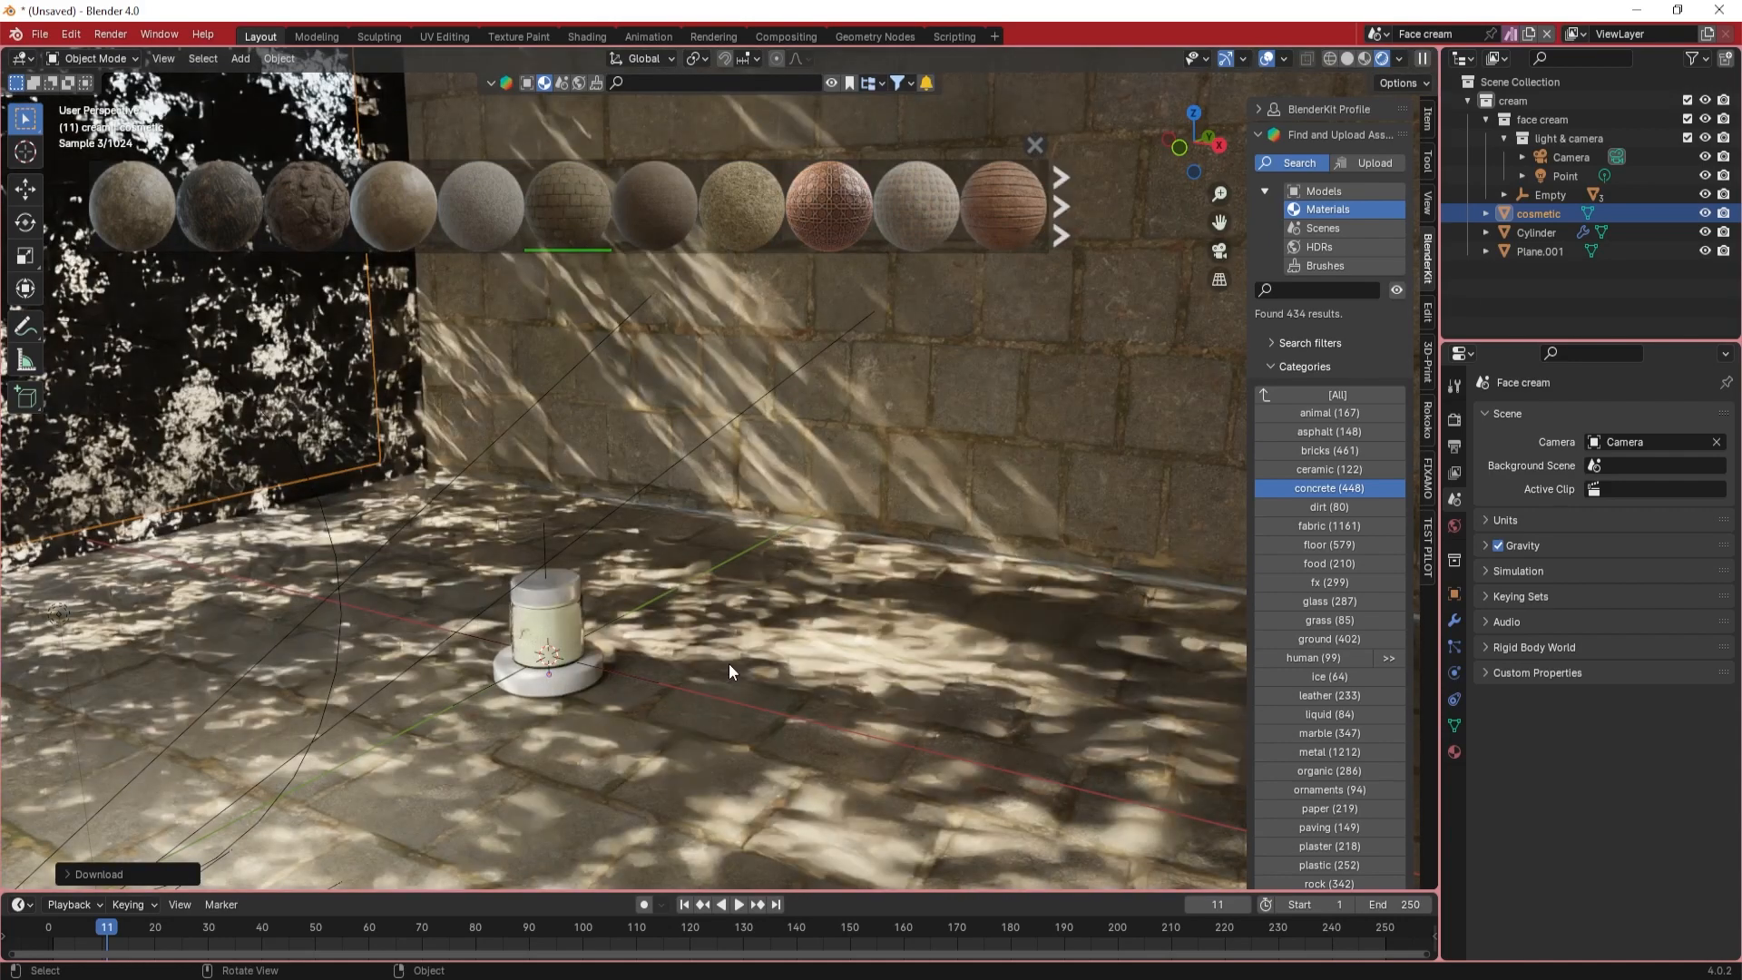
middle_drag(699, 629, 787, 610)
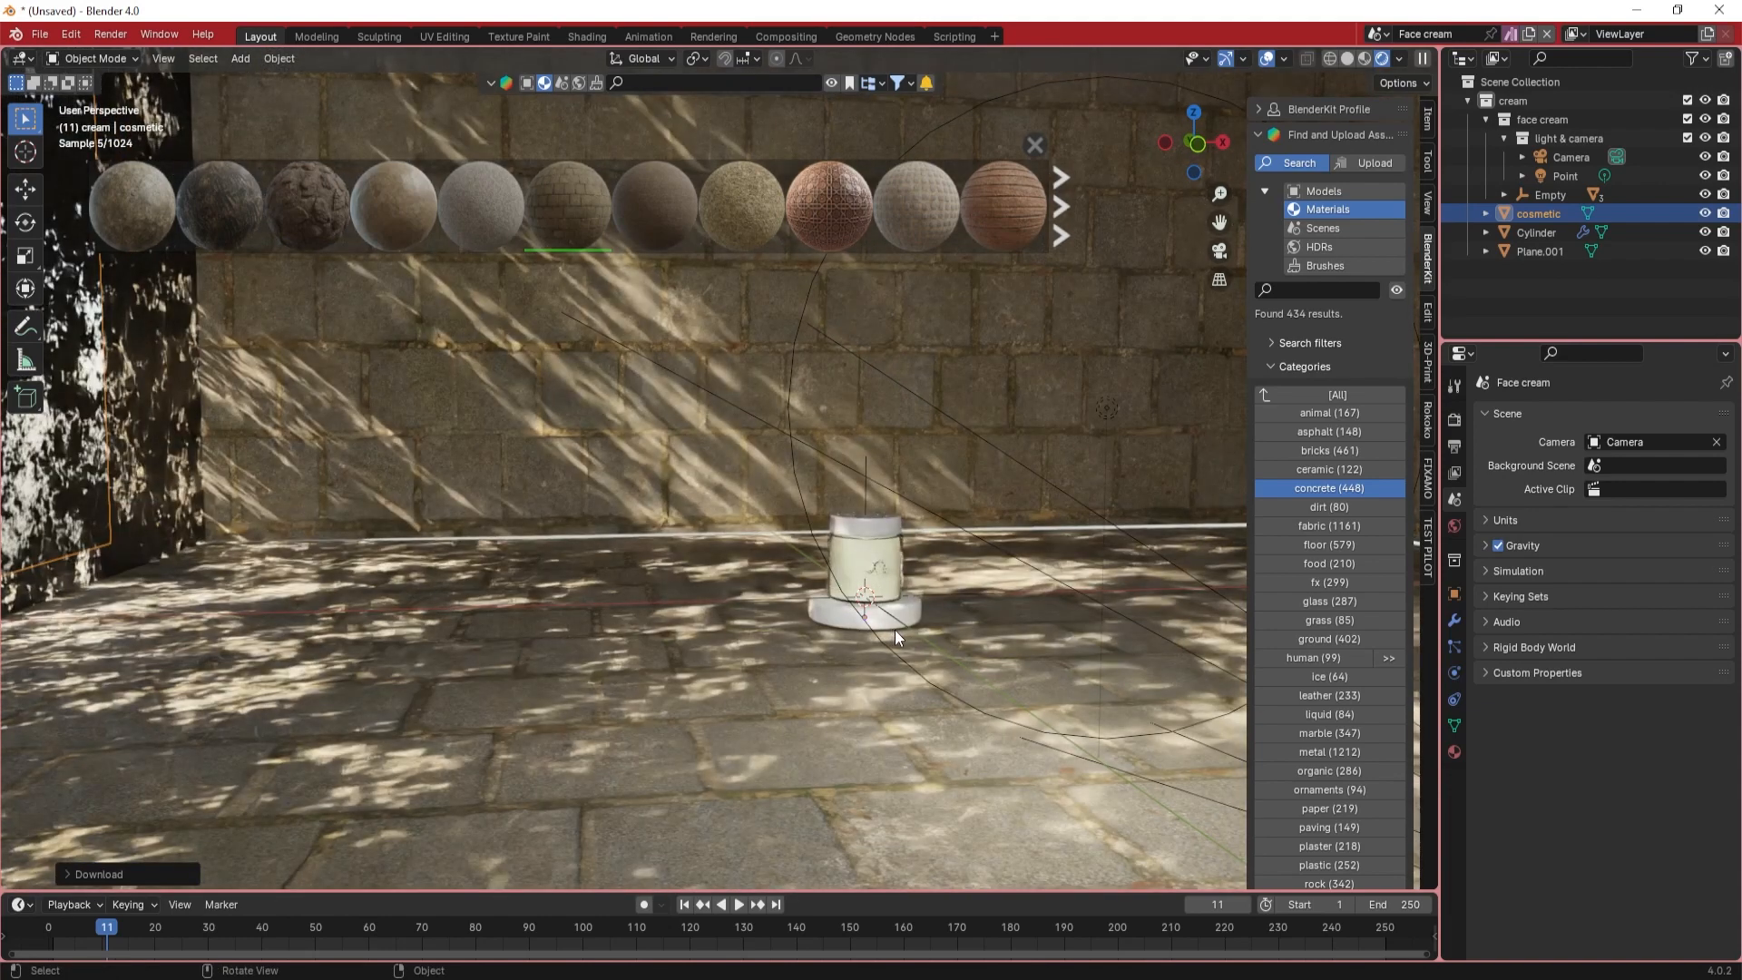
key(n)
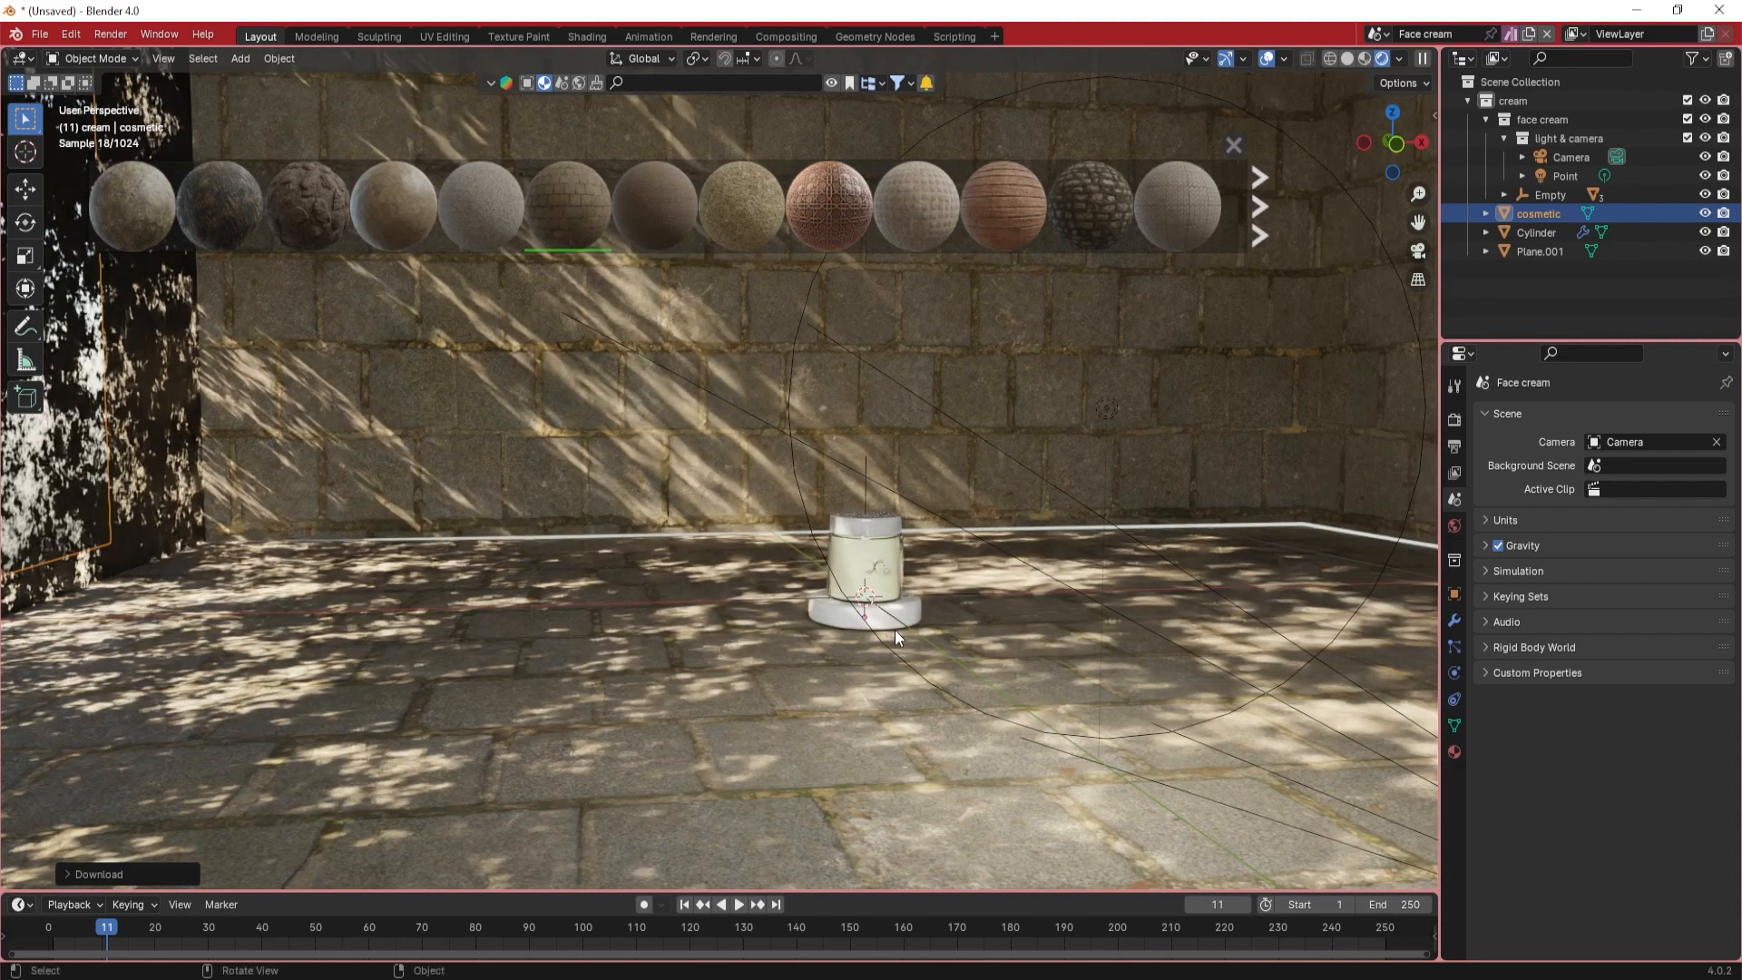
key(KP_0)
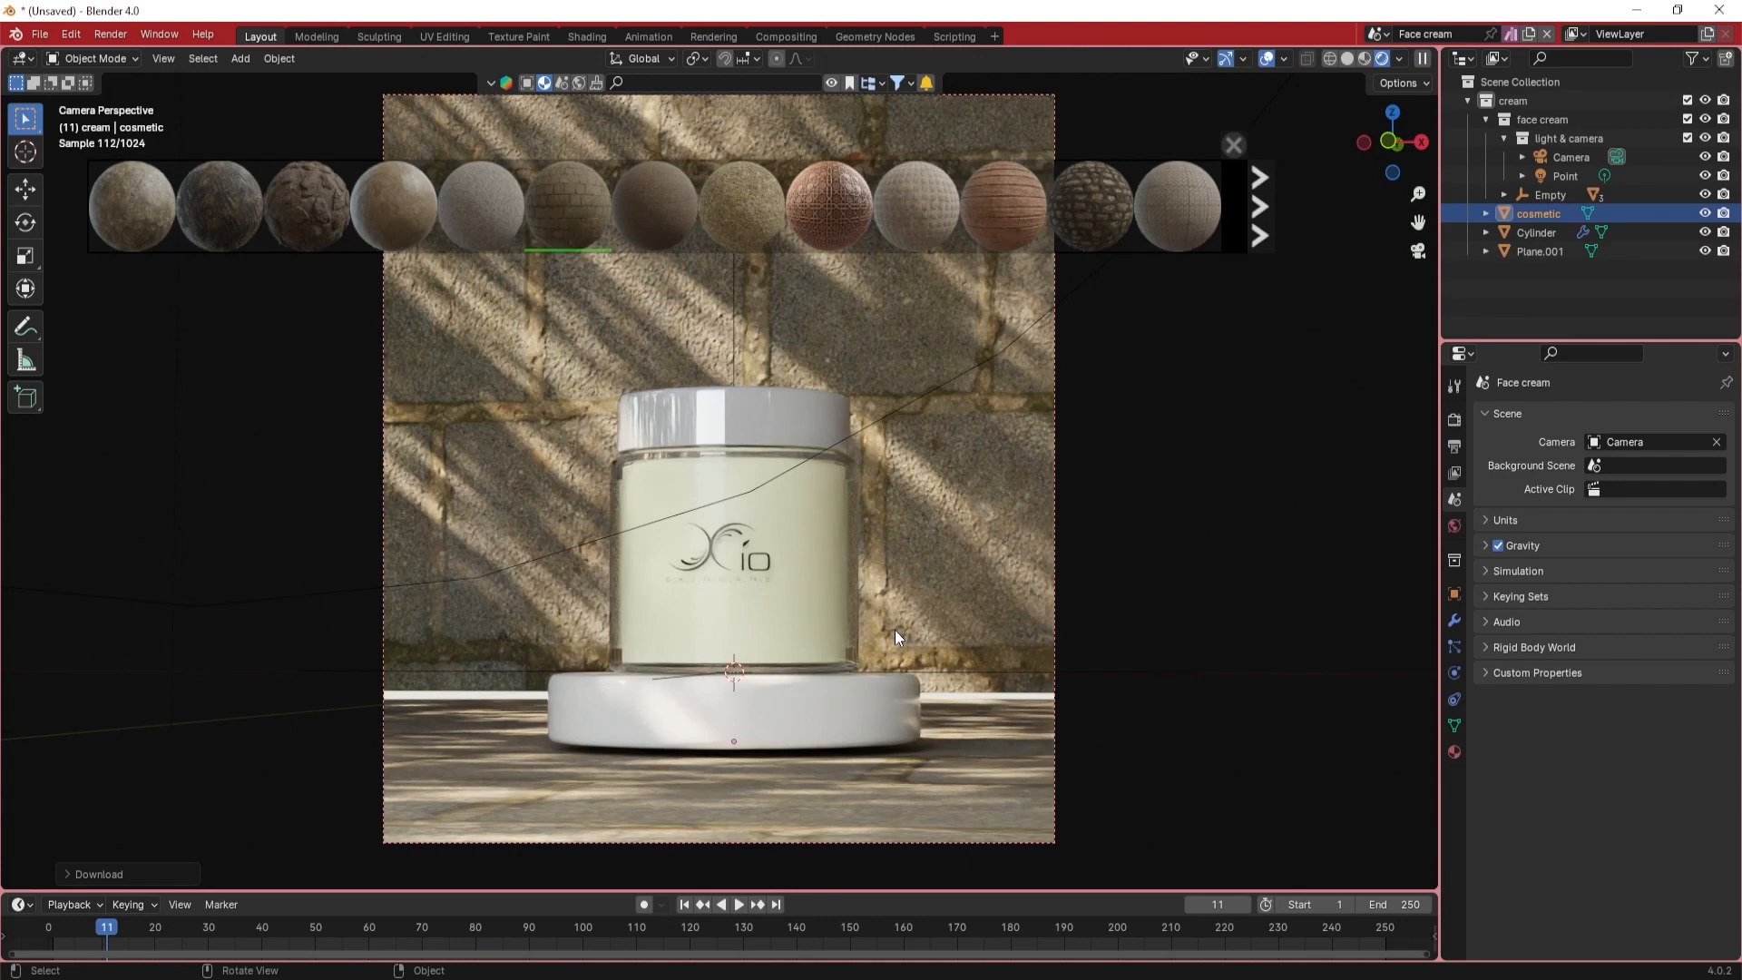
- Append the "Blue theme face wash in water" scene from the BlenderKit scenes, switching to it after download
key(n)
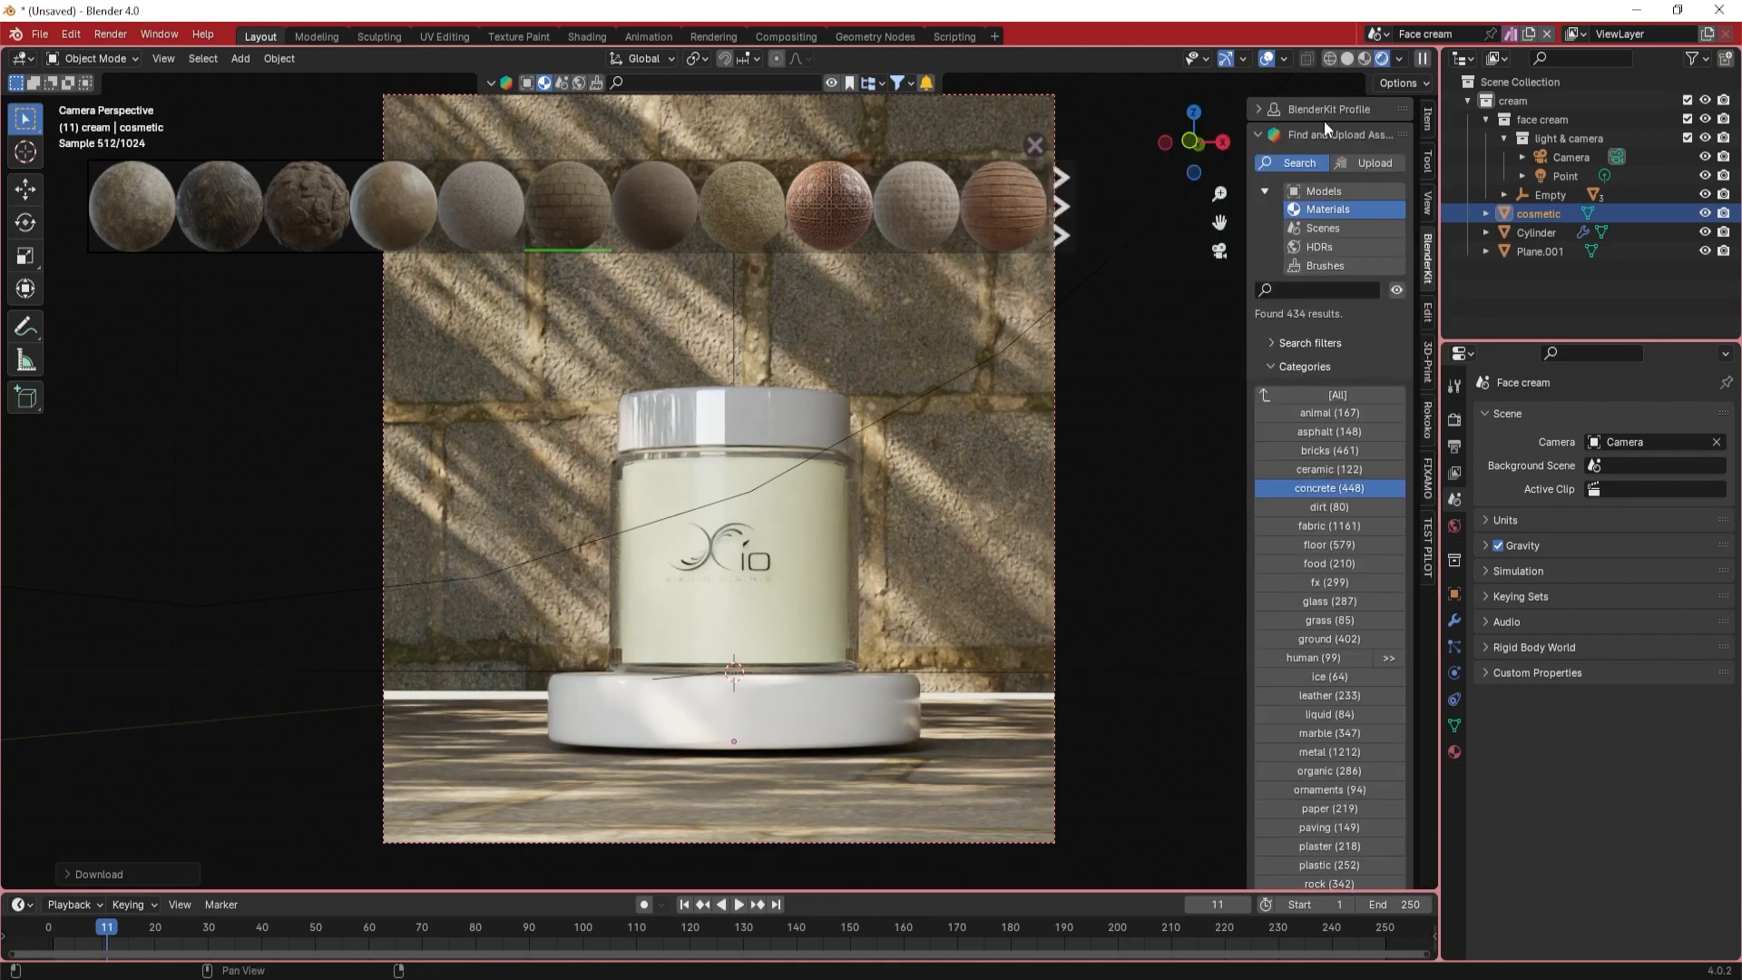
click(1330, 224)
click(1059, 238)
click(1060, 238)
click(1059, 238)
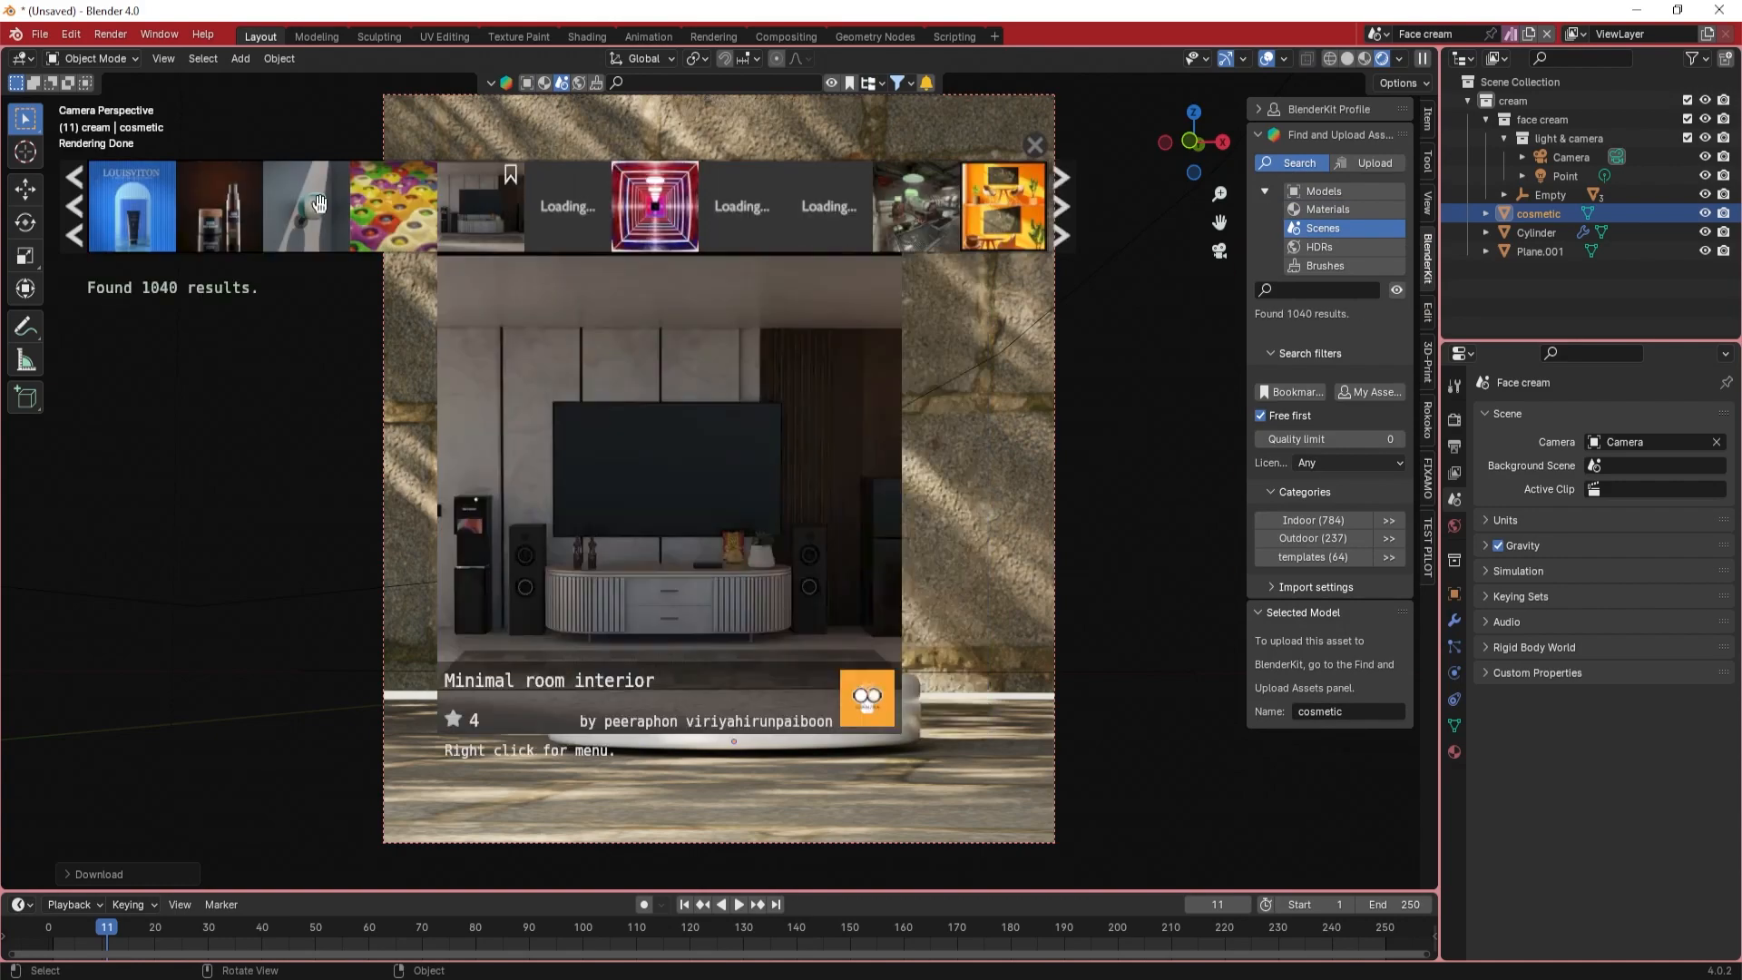
click(137, 232)
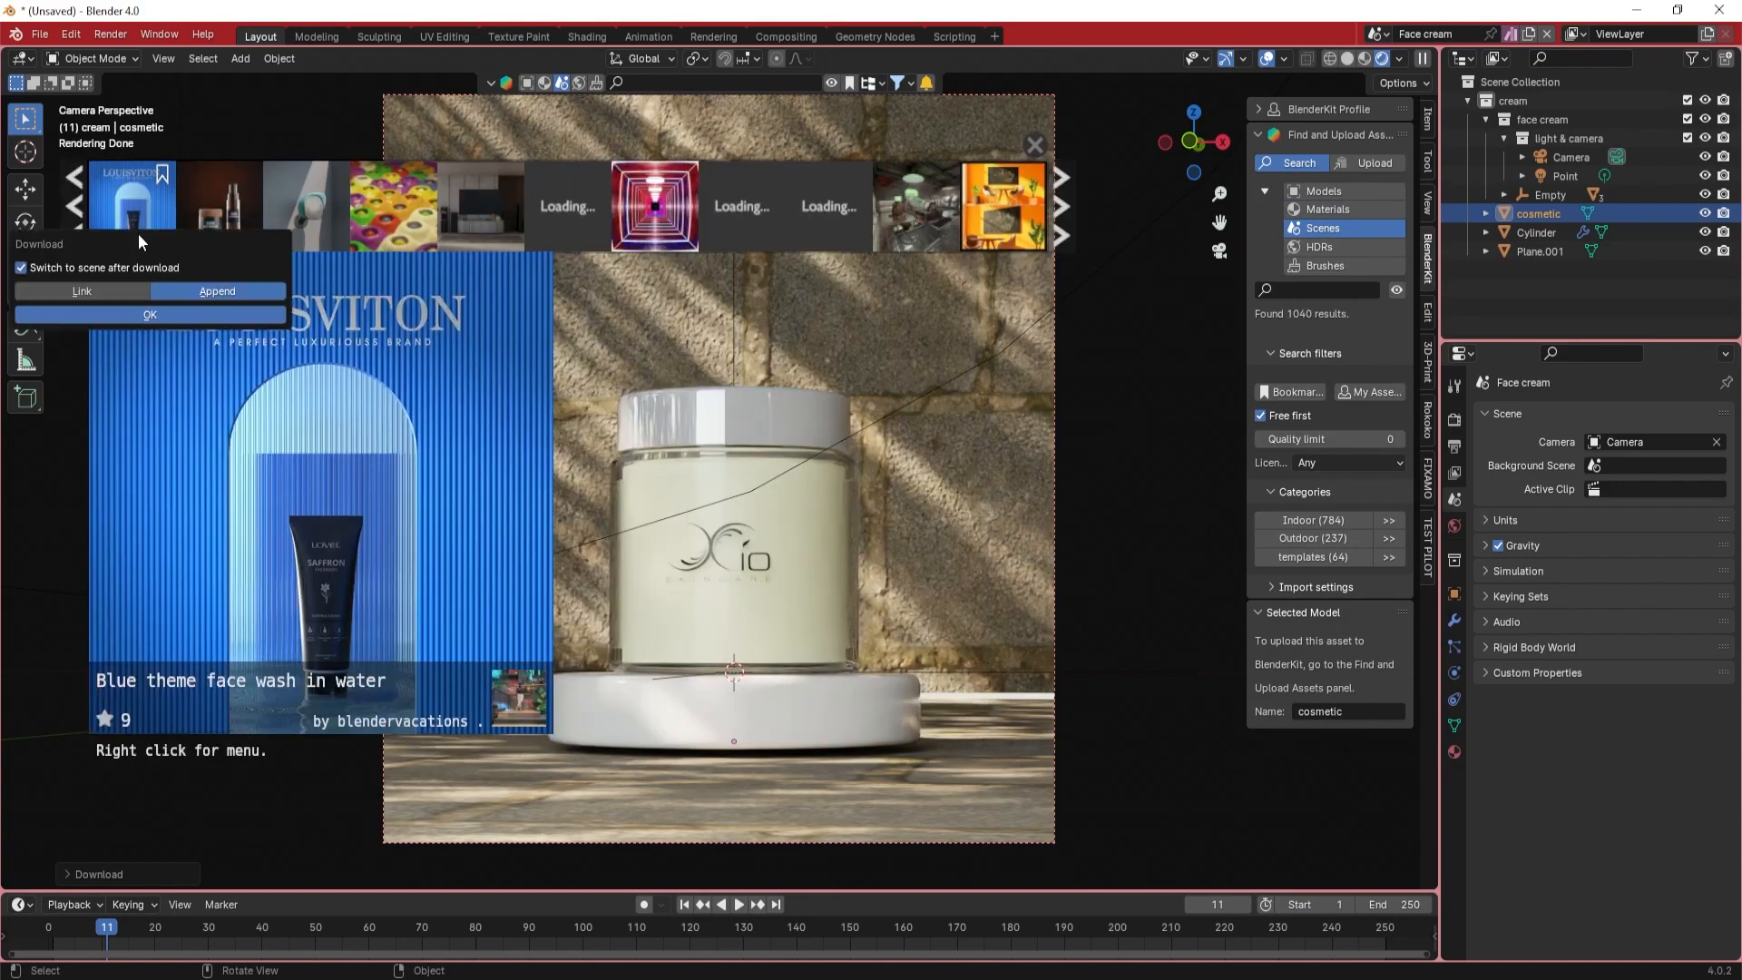
click(149, 315)
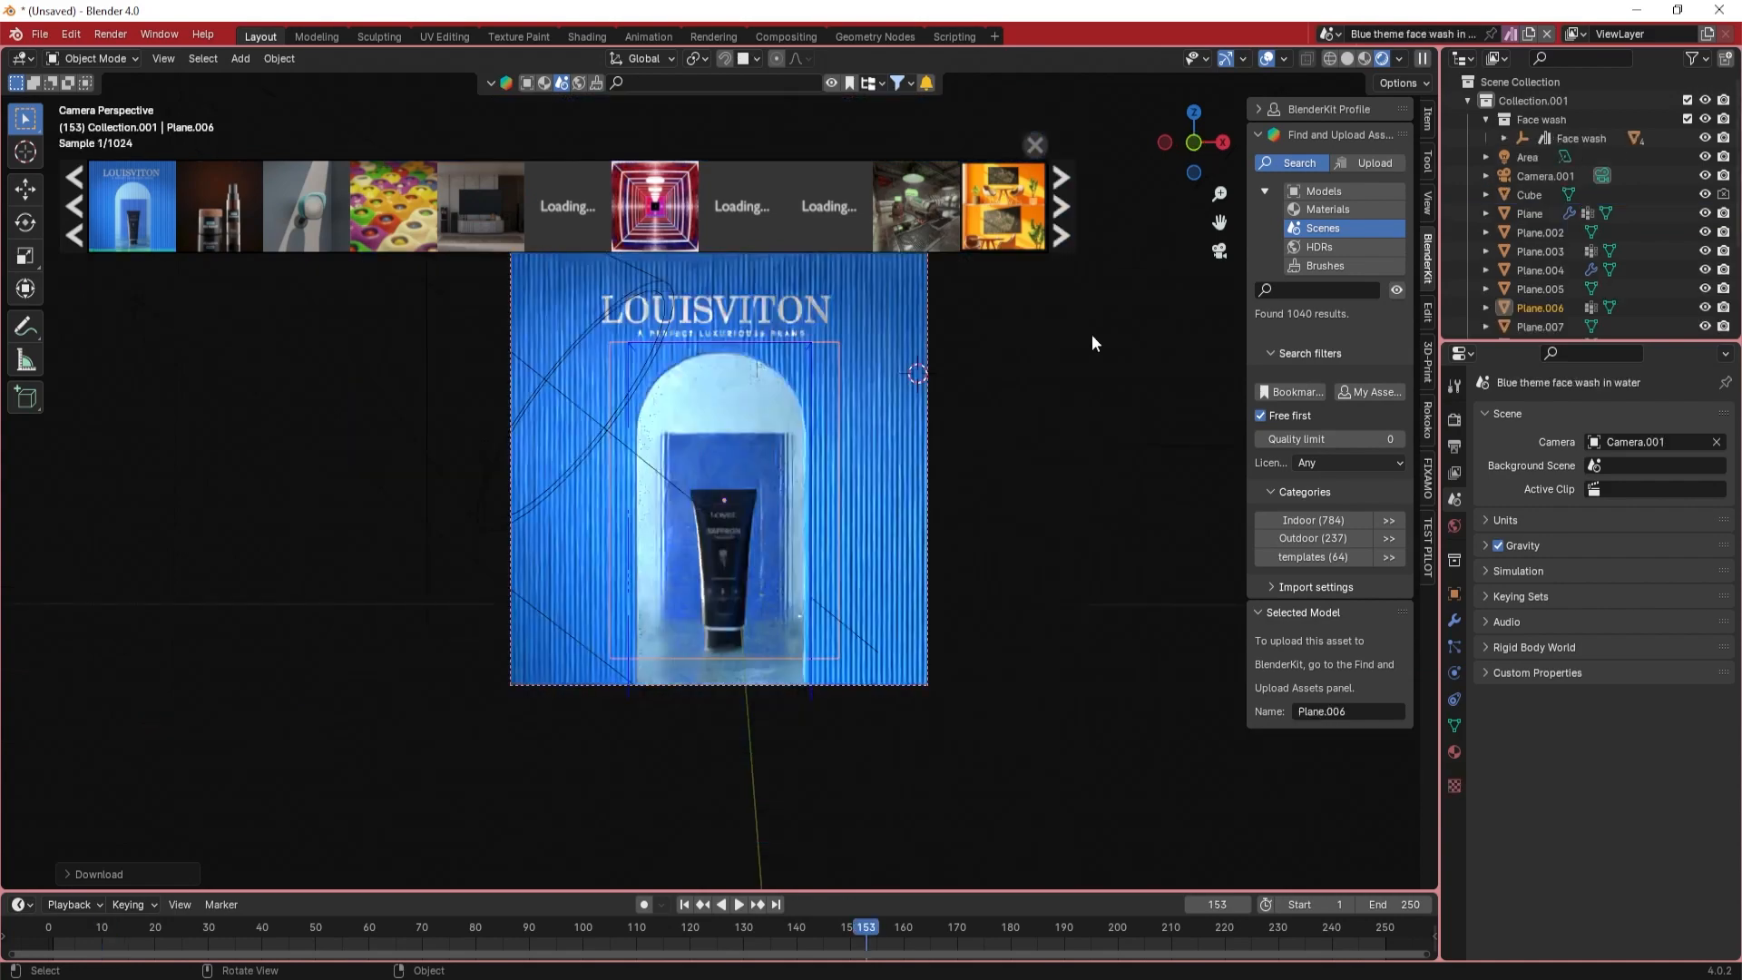
- Close the search results and examine the face wash scene through its camera and from outside the set
scroll(810, 581, up, 2)
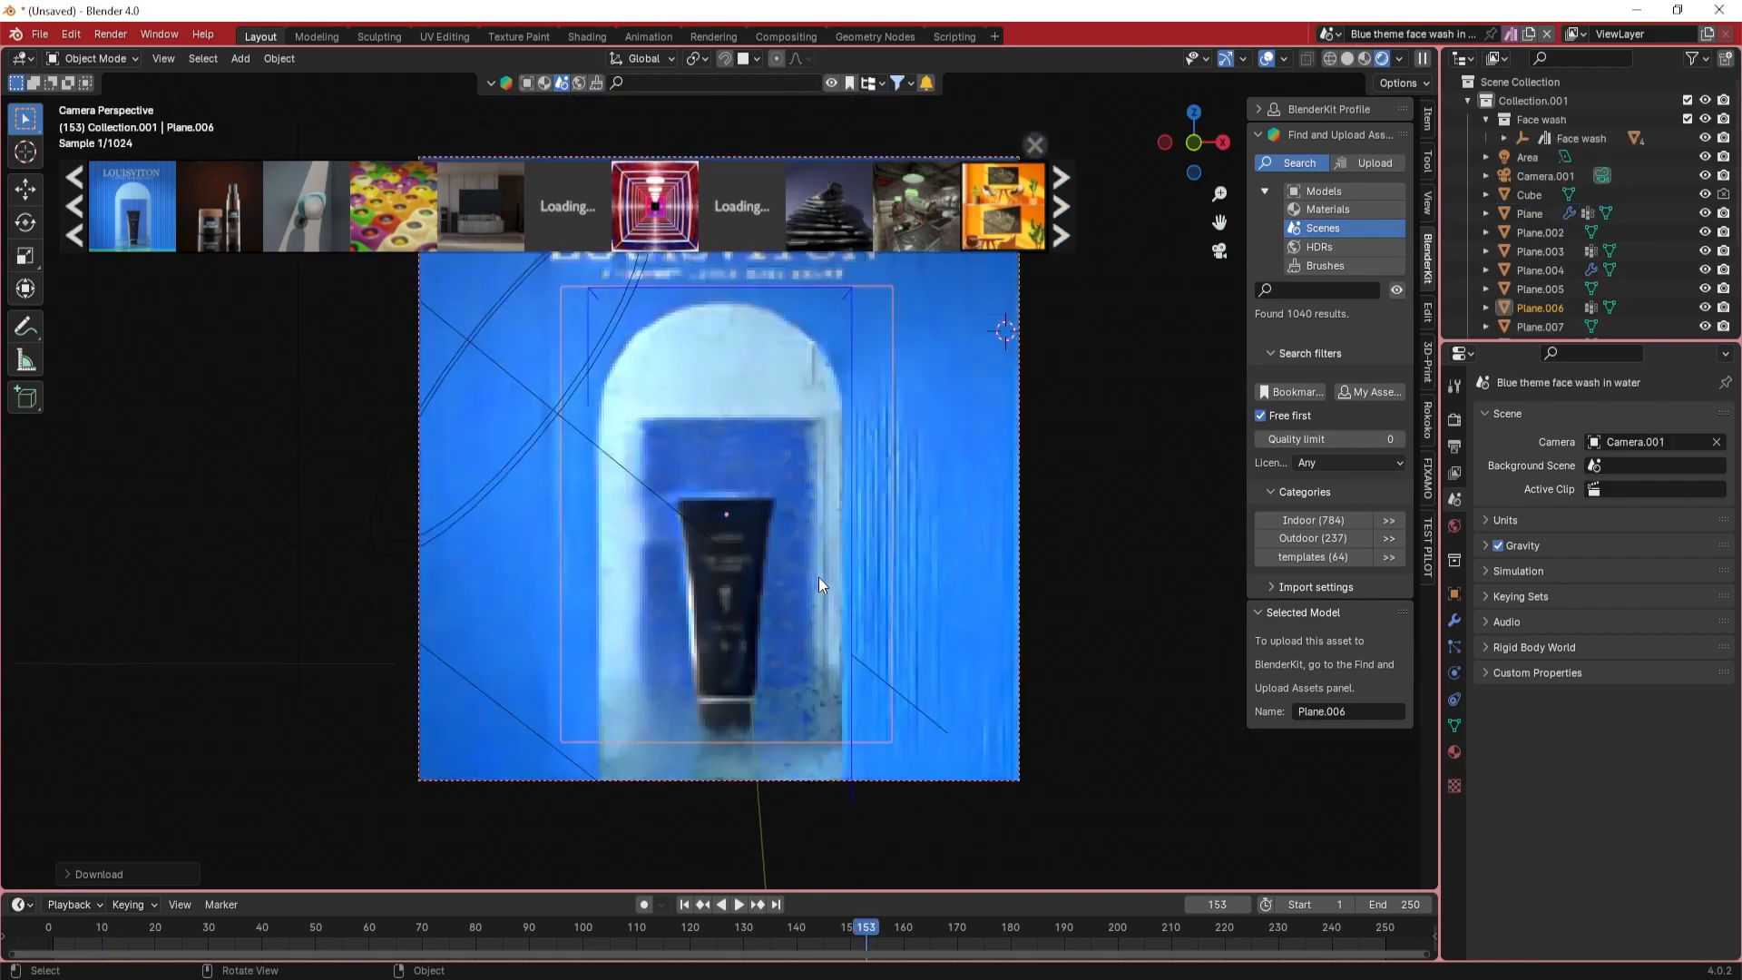
click(1035, 144)
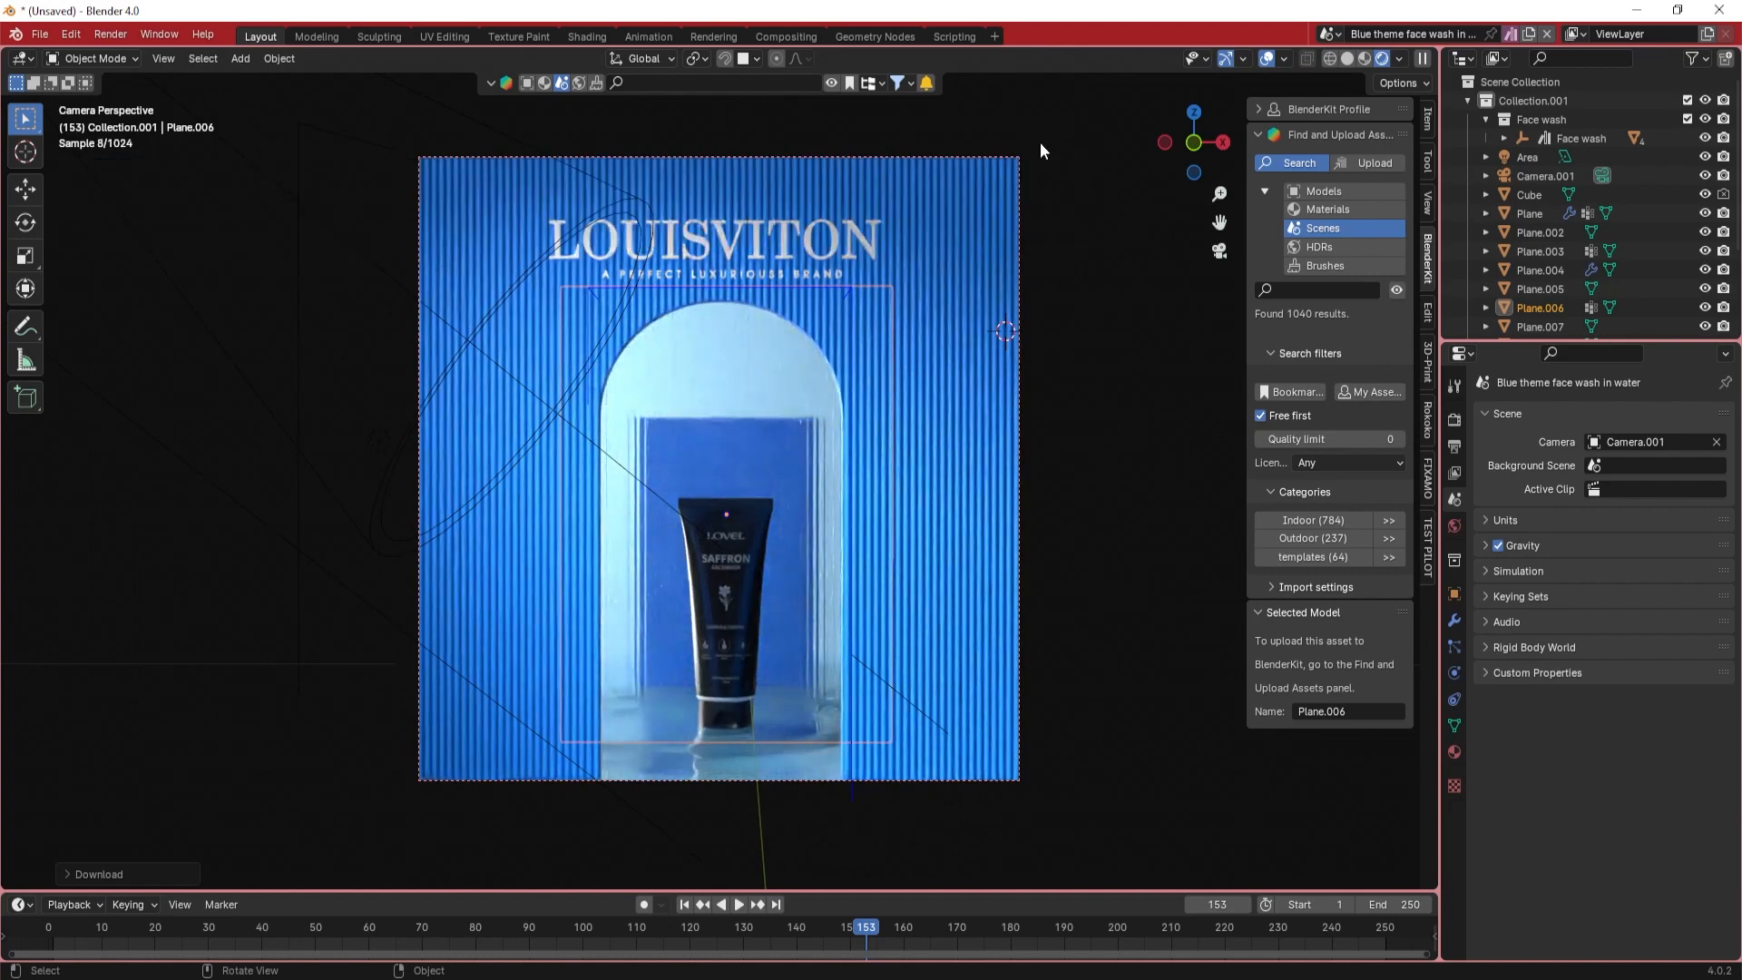
scroll(815, 675, up, 2)
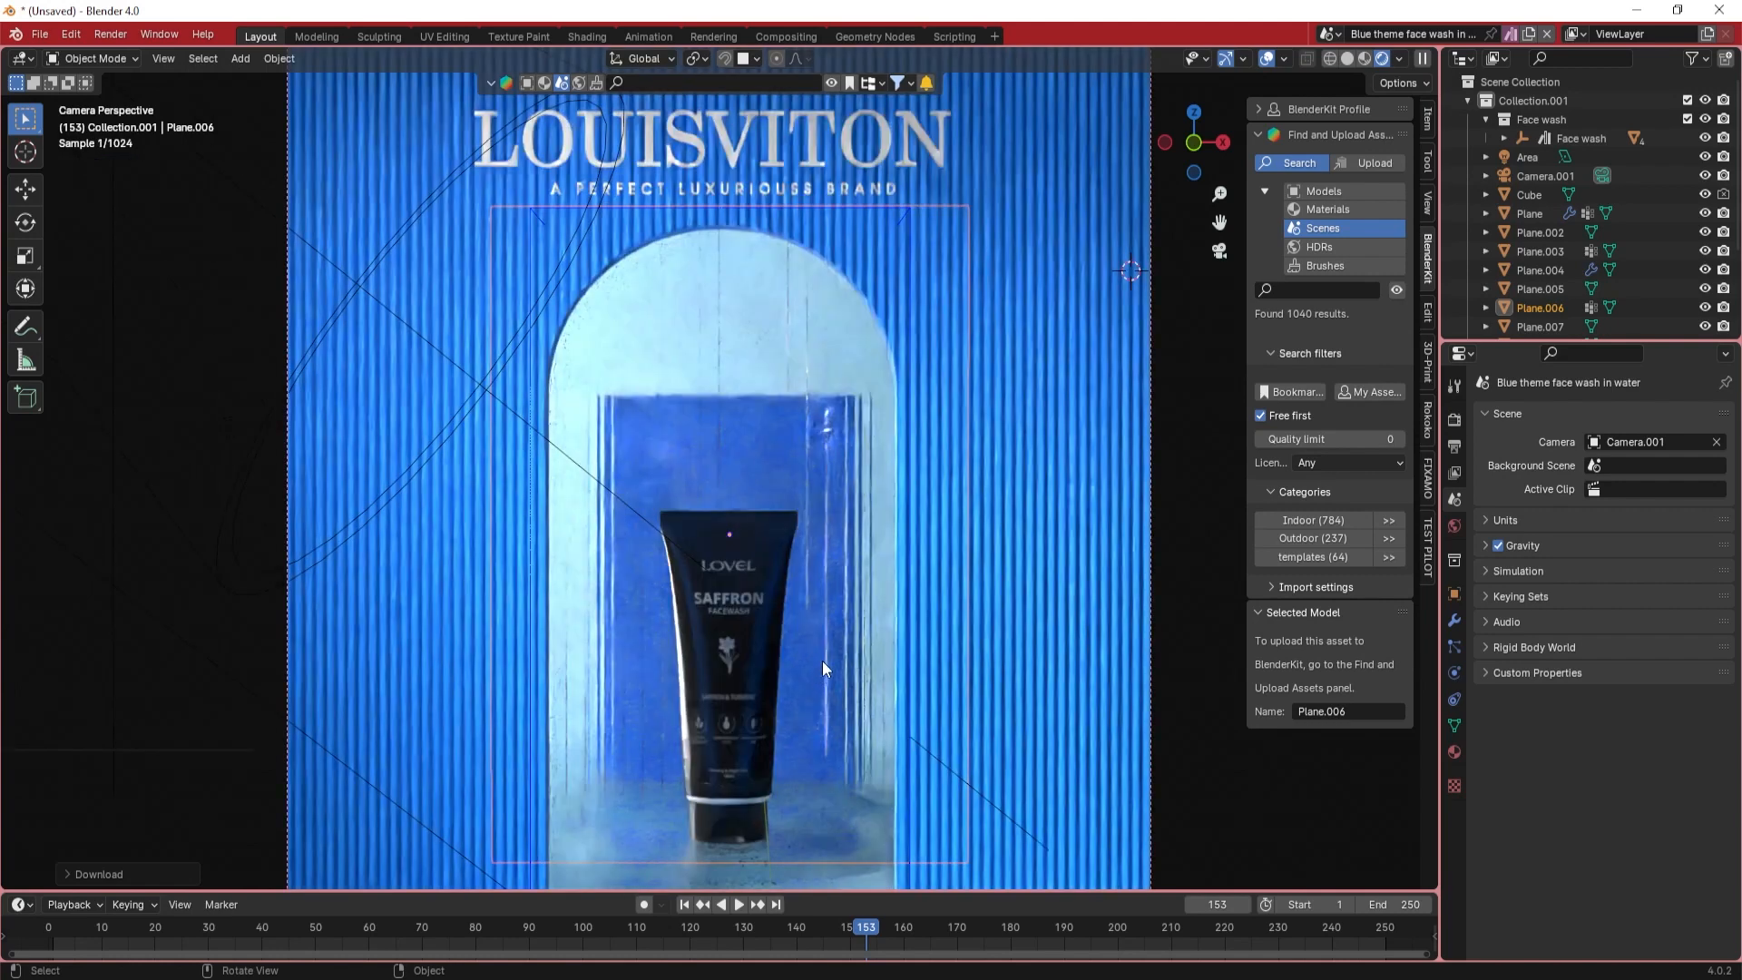
middle_drag(845, 650, 808, 642)
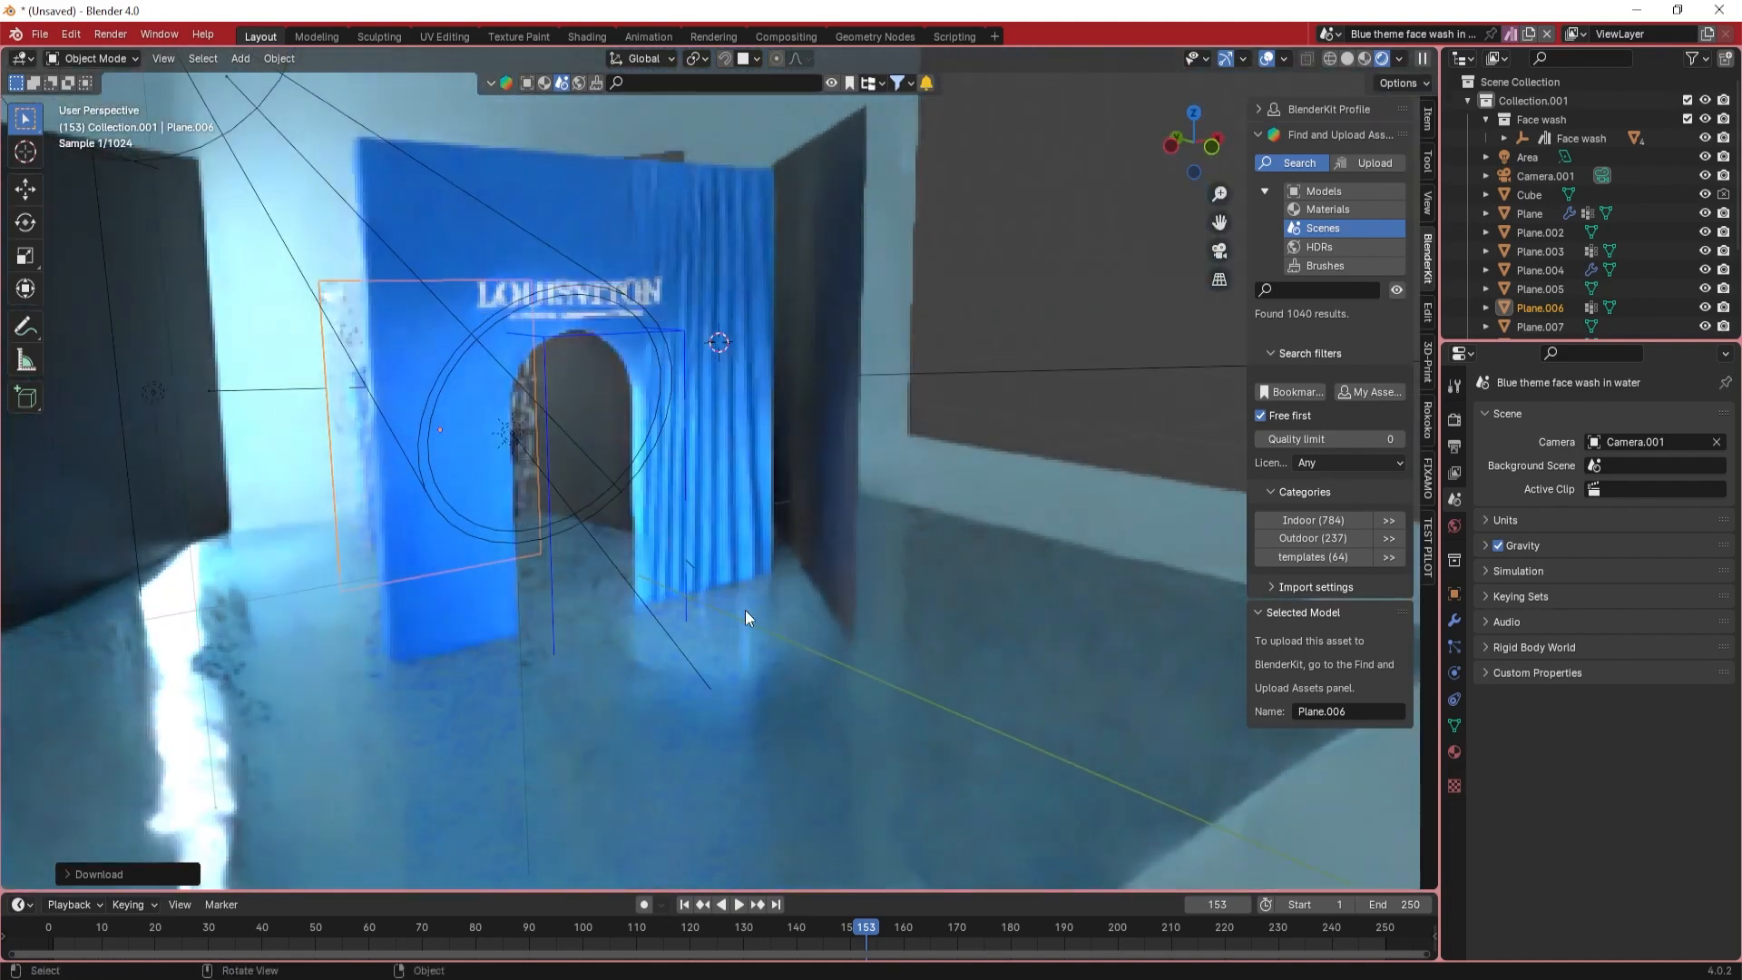
scroll(709, 561, down, 1)
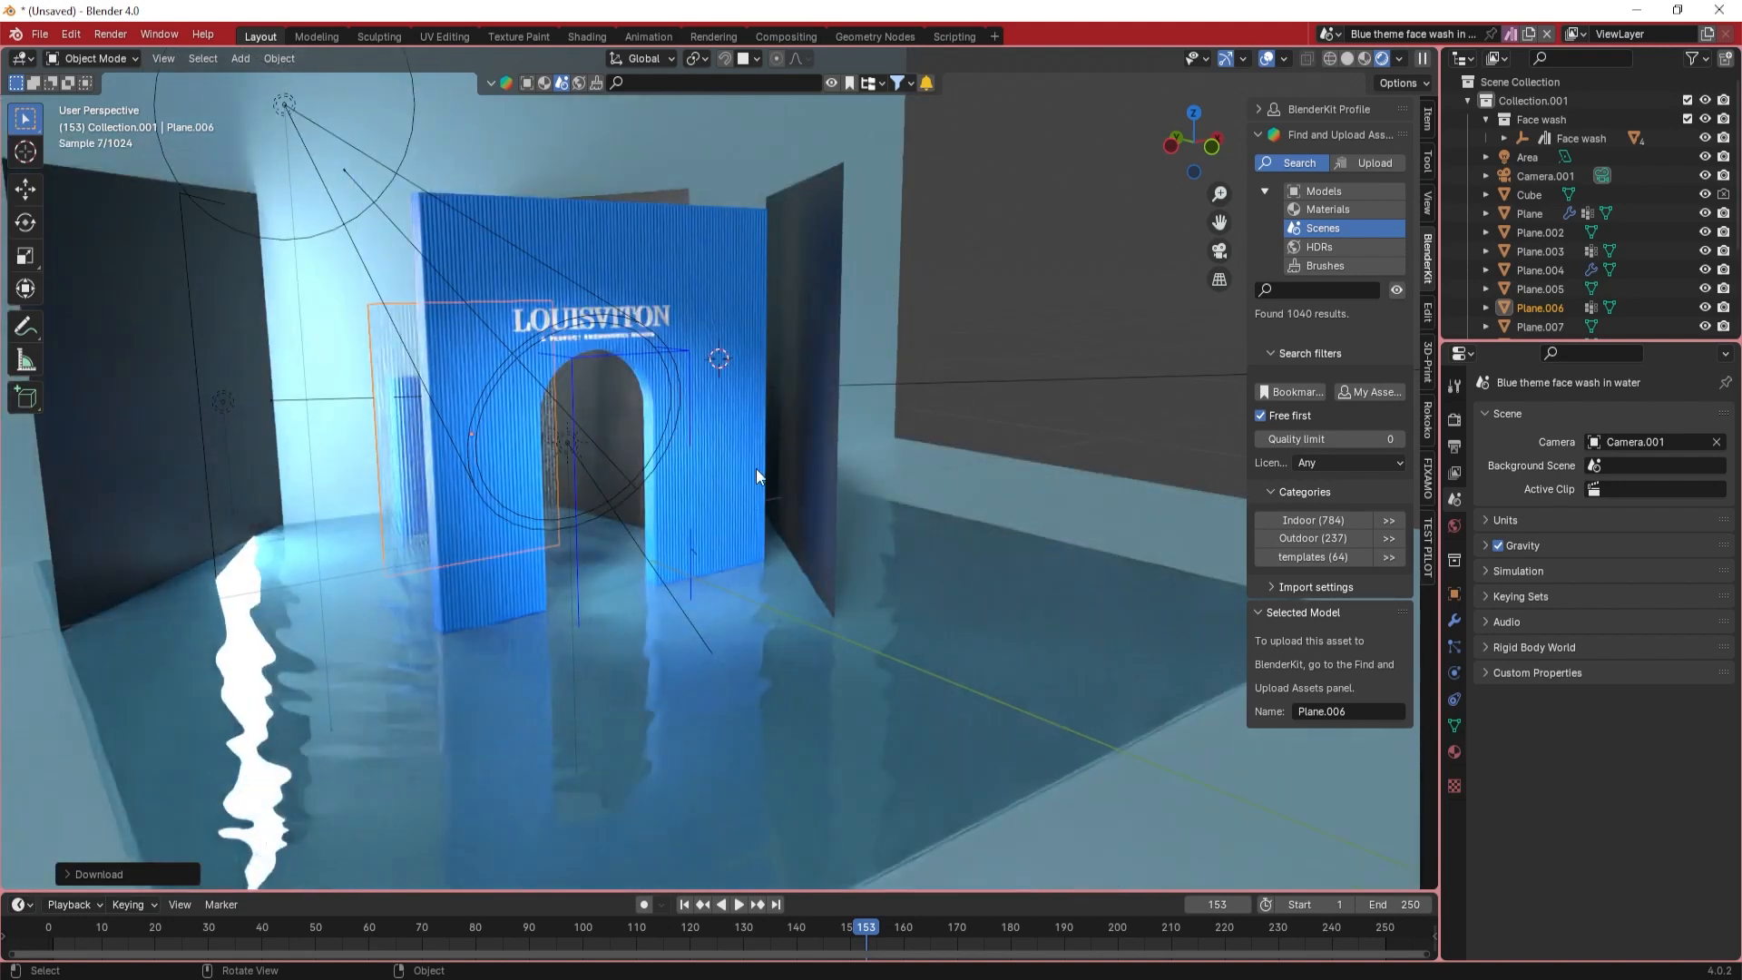
- Delete the blue ribbed wall with the arch and view the face wash scene through its camera
click(755, 468)
key(Delete)
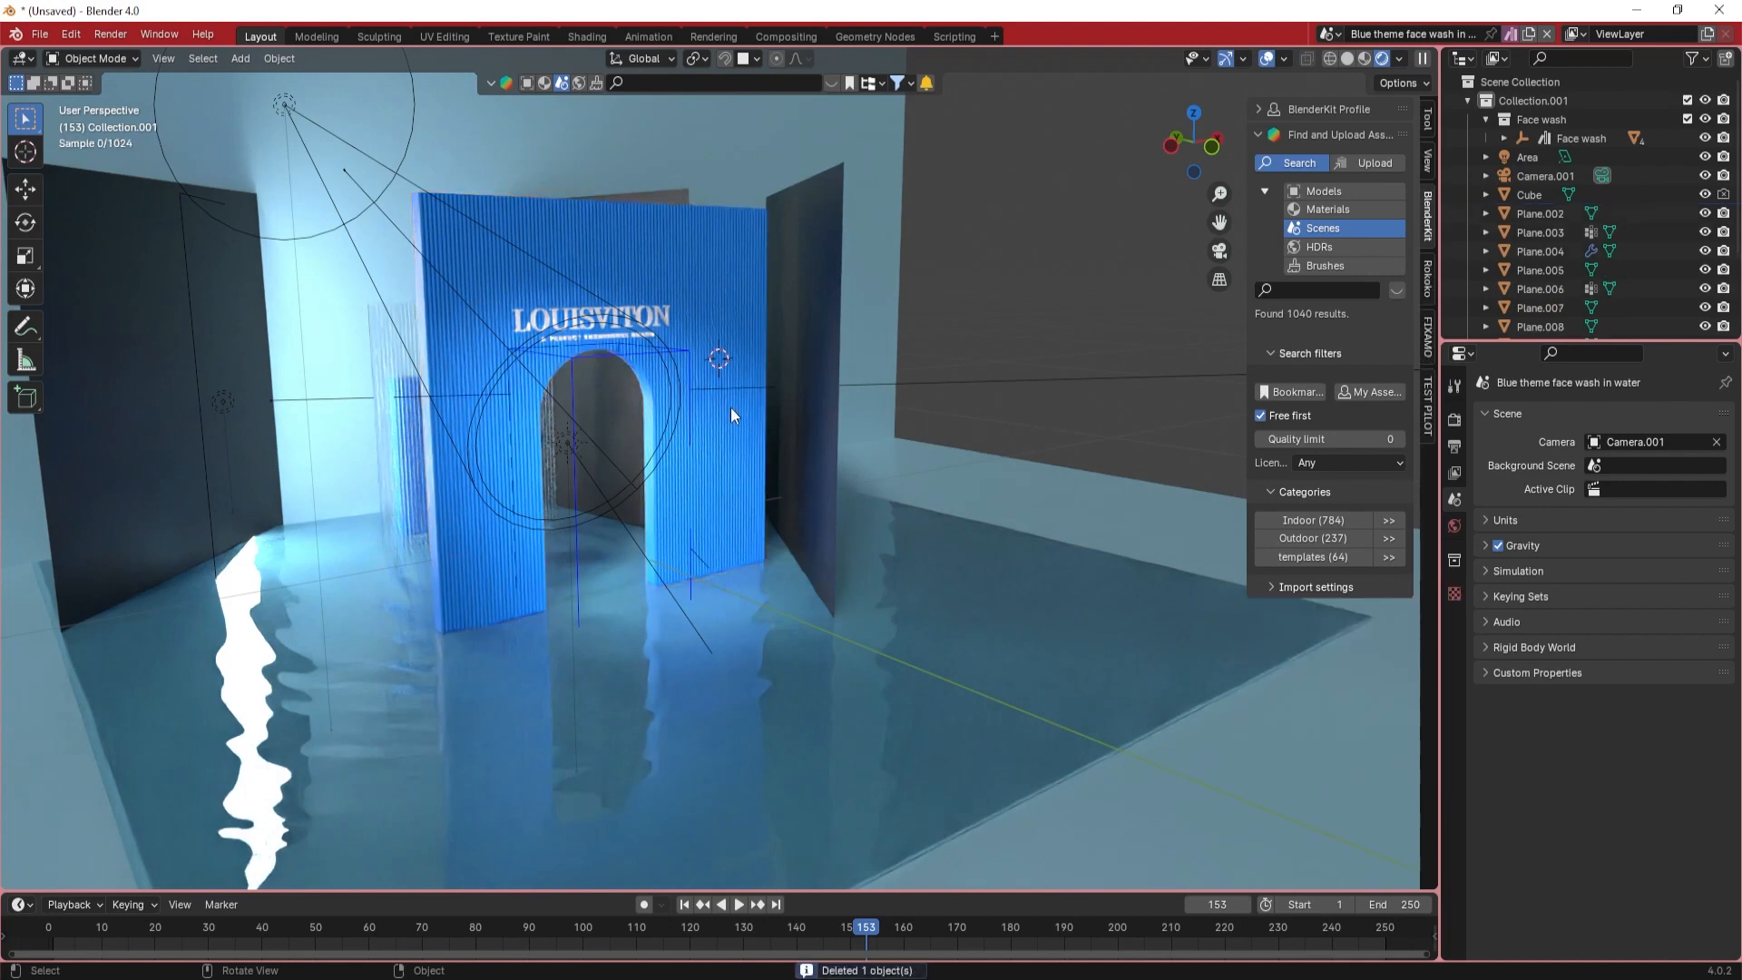
key(KP_0)
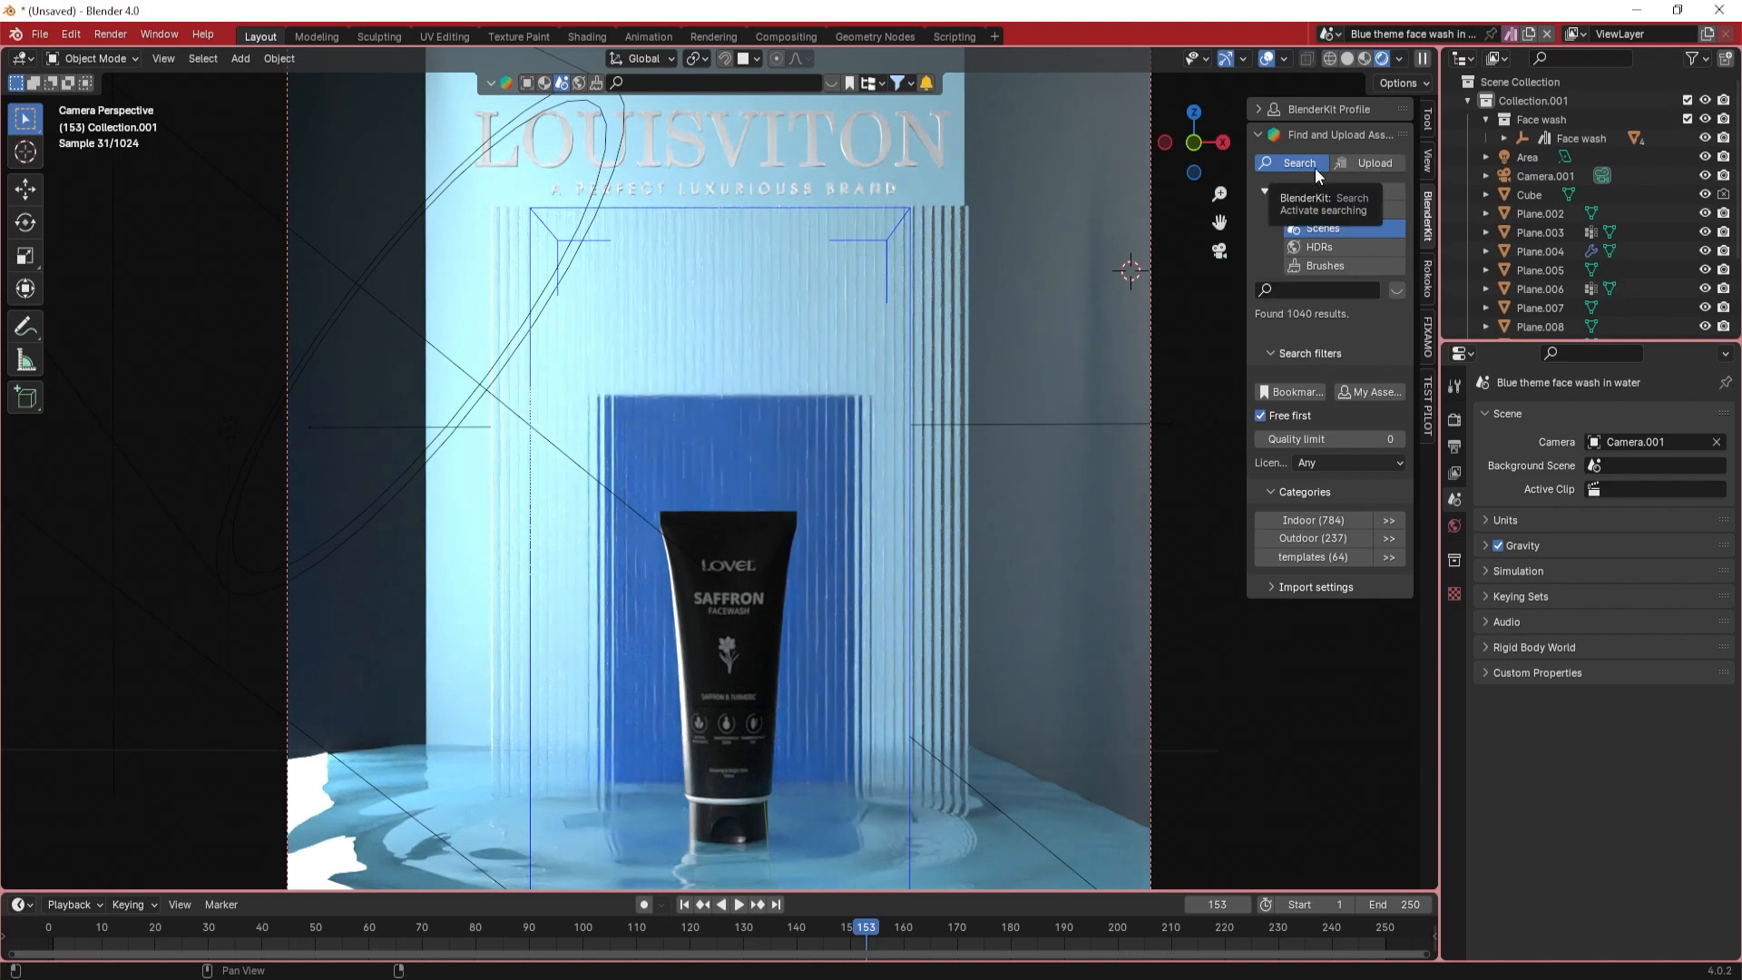
- Show the BlenderKit upload settings for the current scene
click(1364, 168)
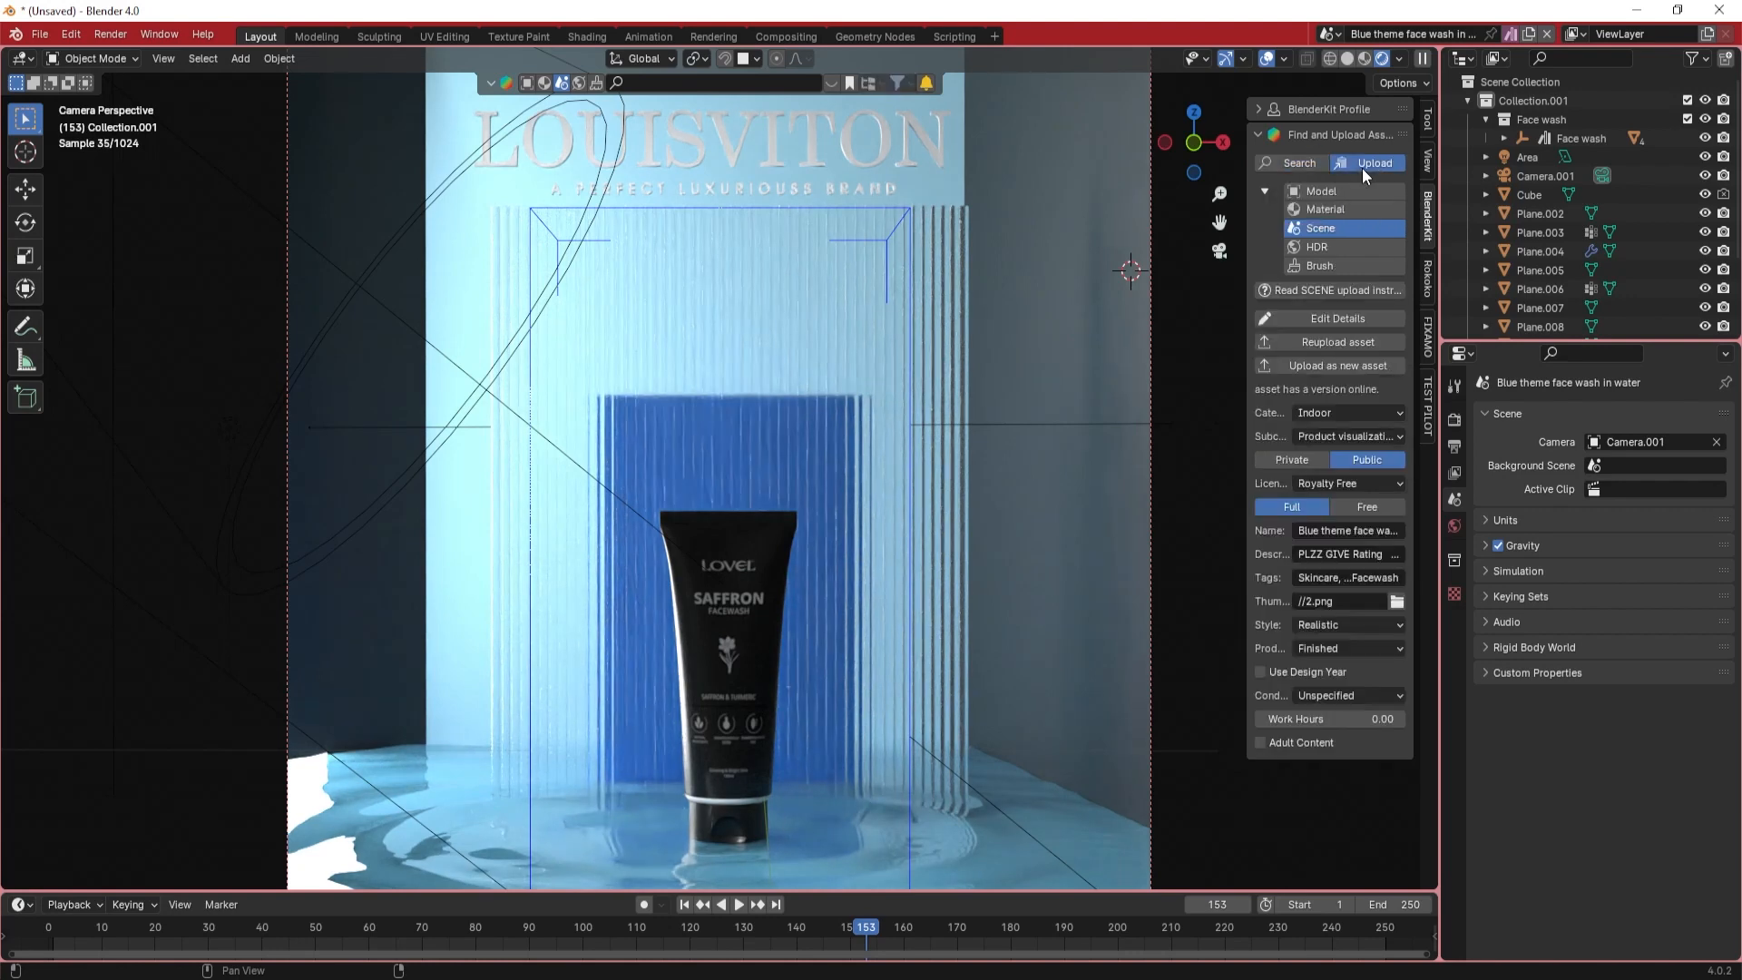